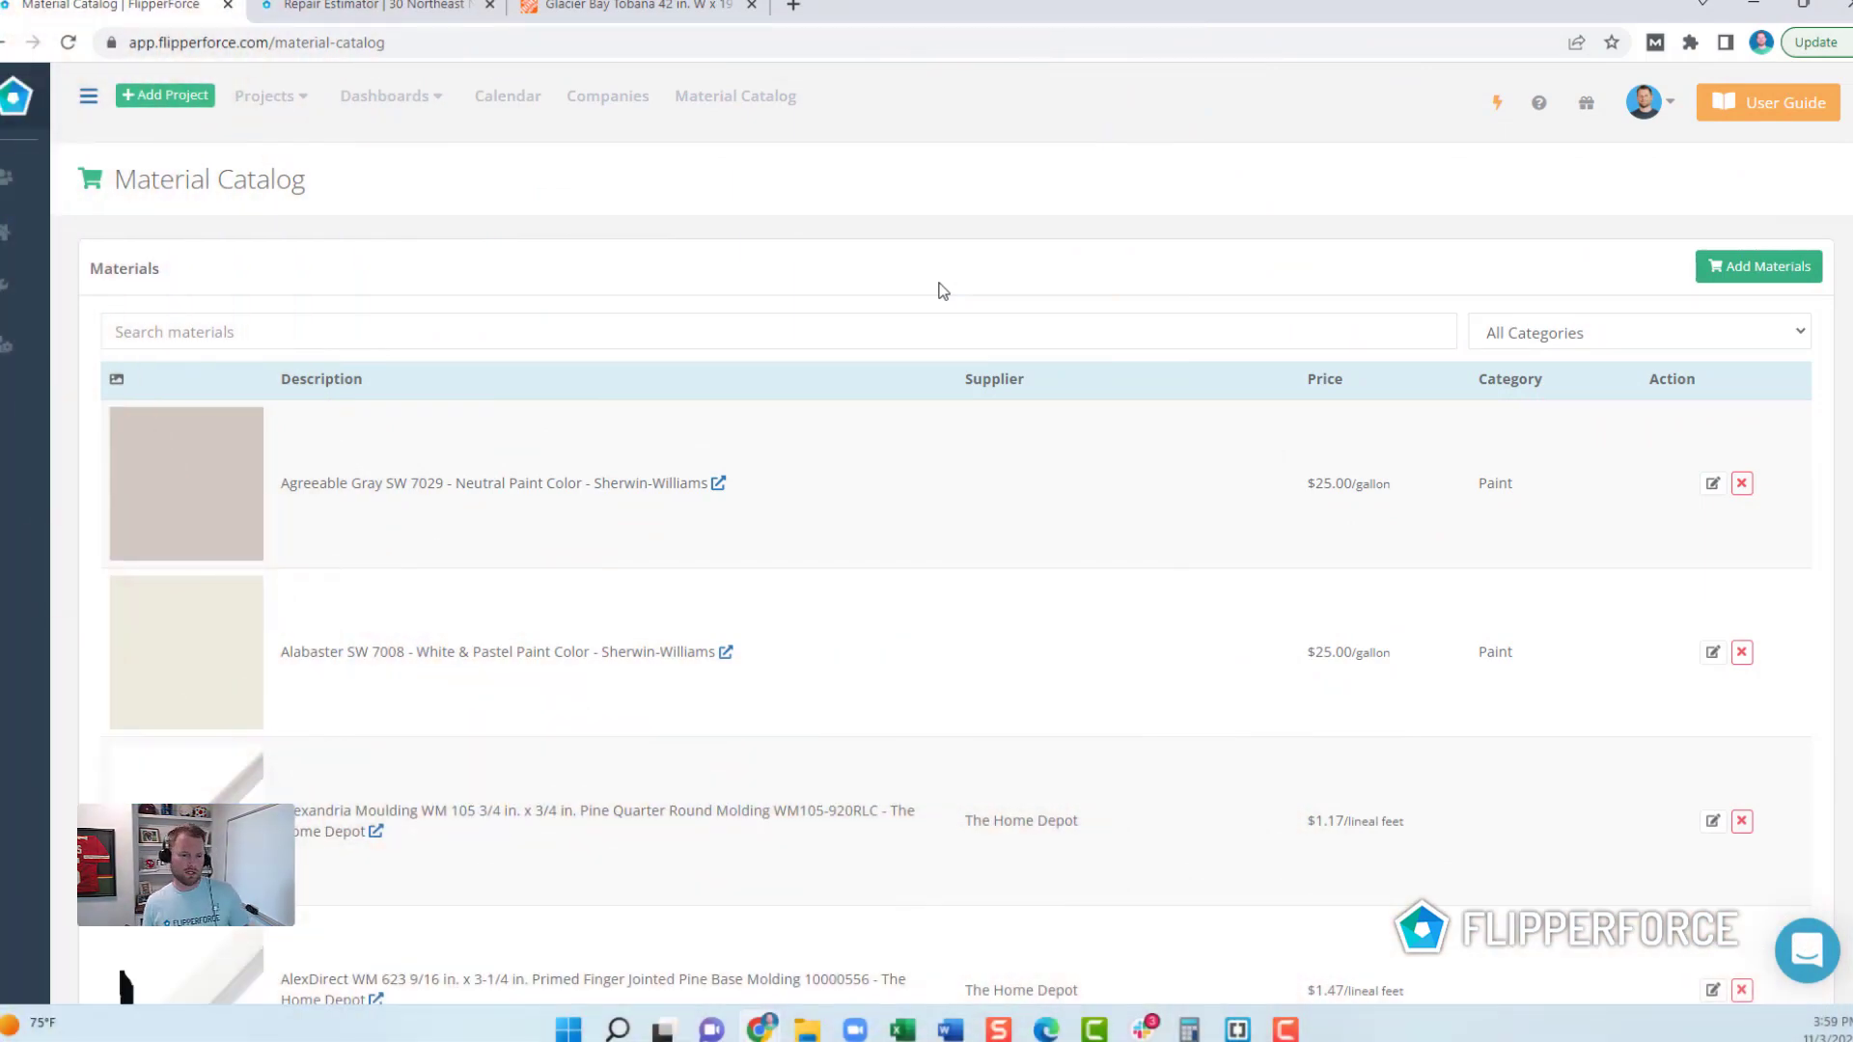
Step: Browse the Material Catalog's items across several pages, examining their descriptions, suppliers and prices
scroll(1814, 676, "down", 15)
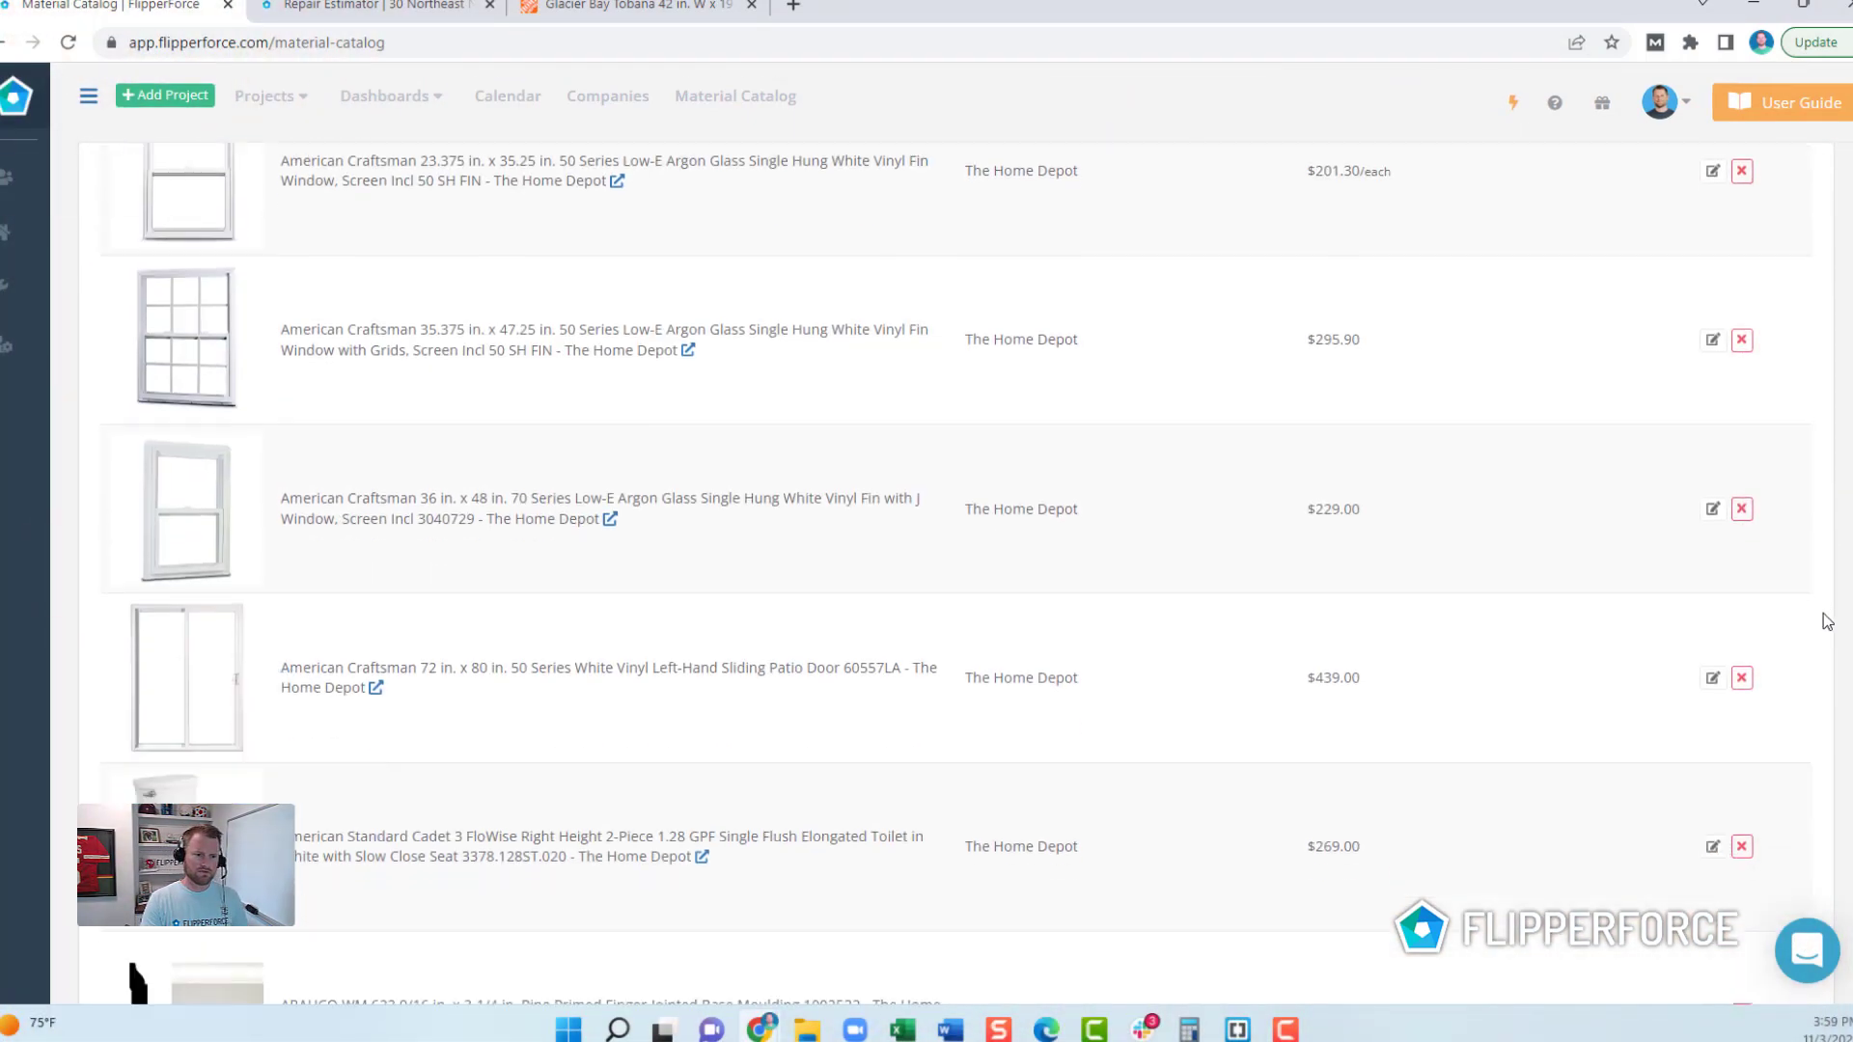
scroll(1814, 780, "down", 6)
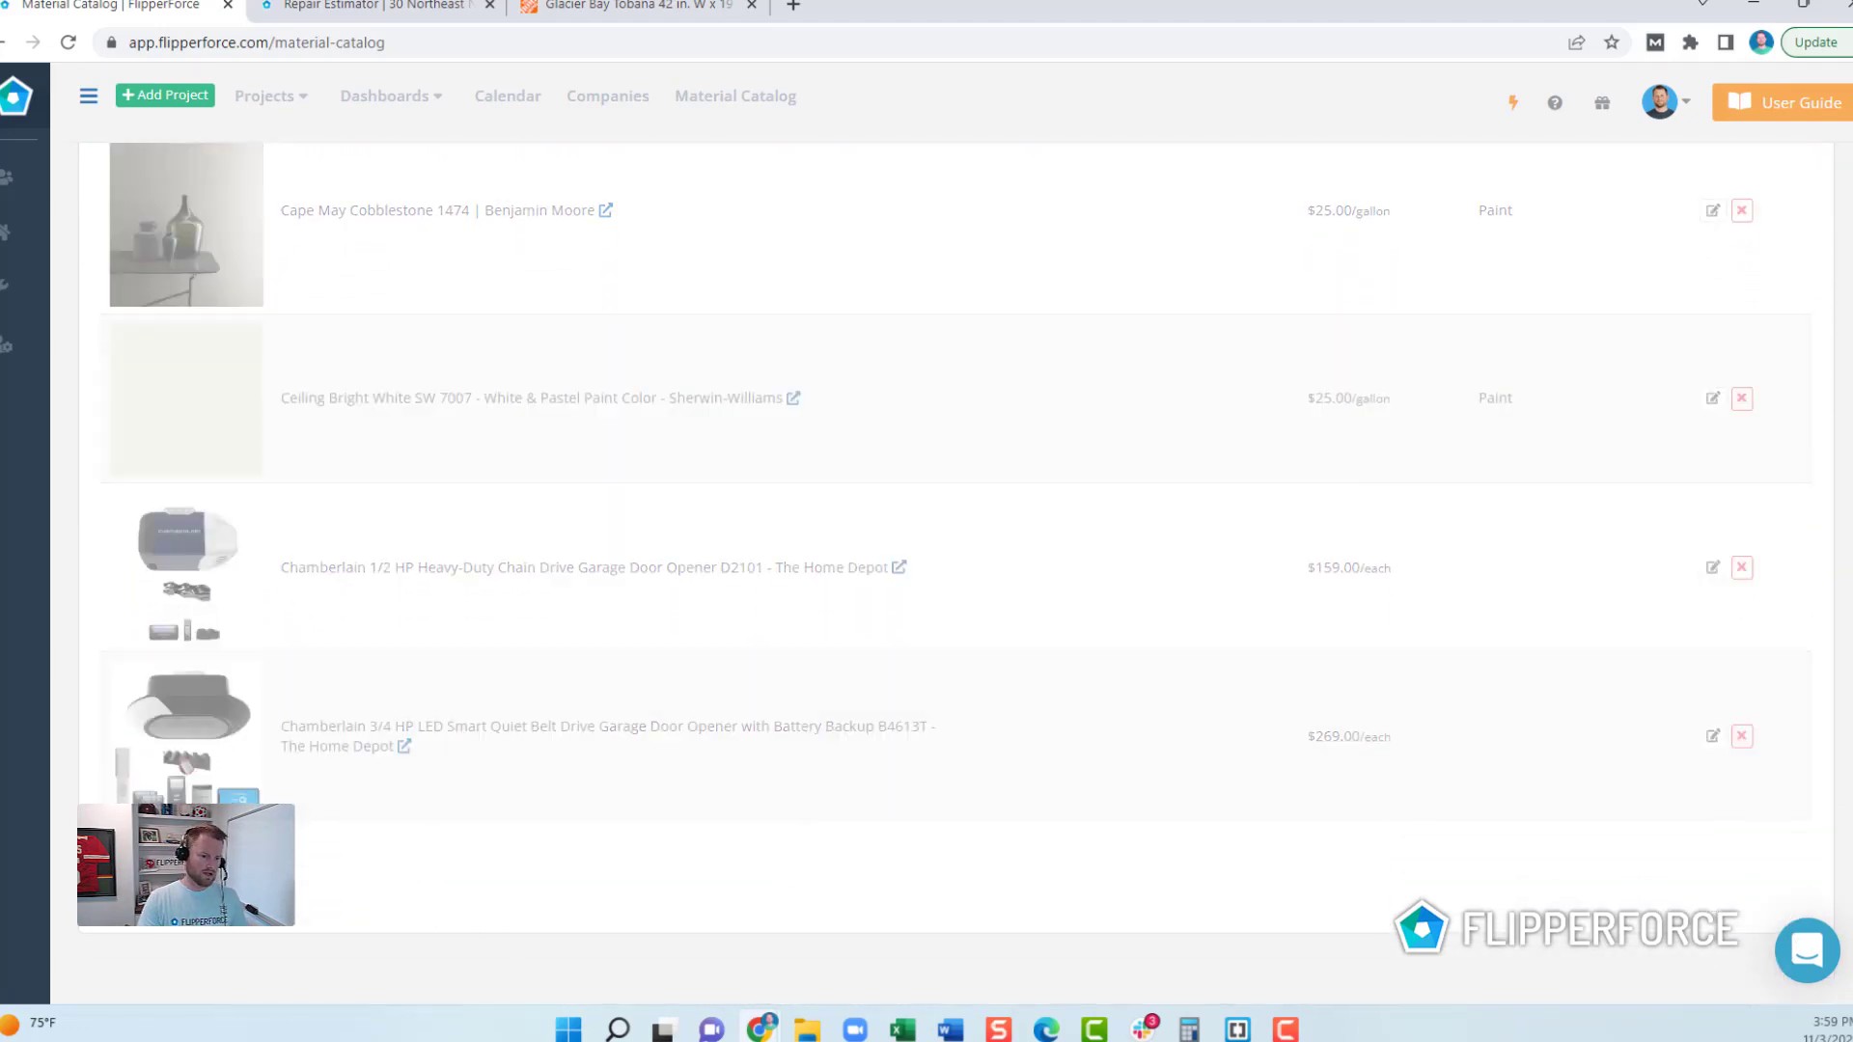
scroll(1033, 836, "up", 14)
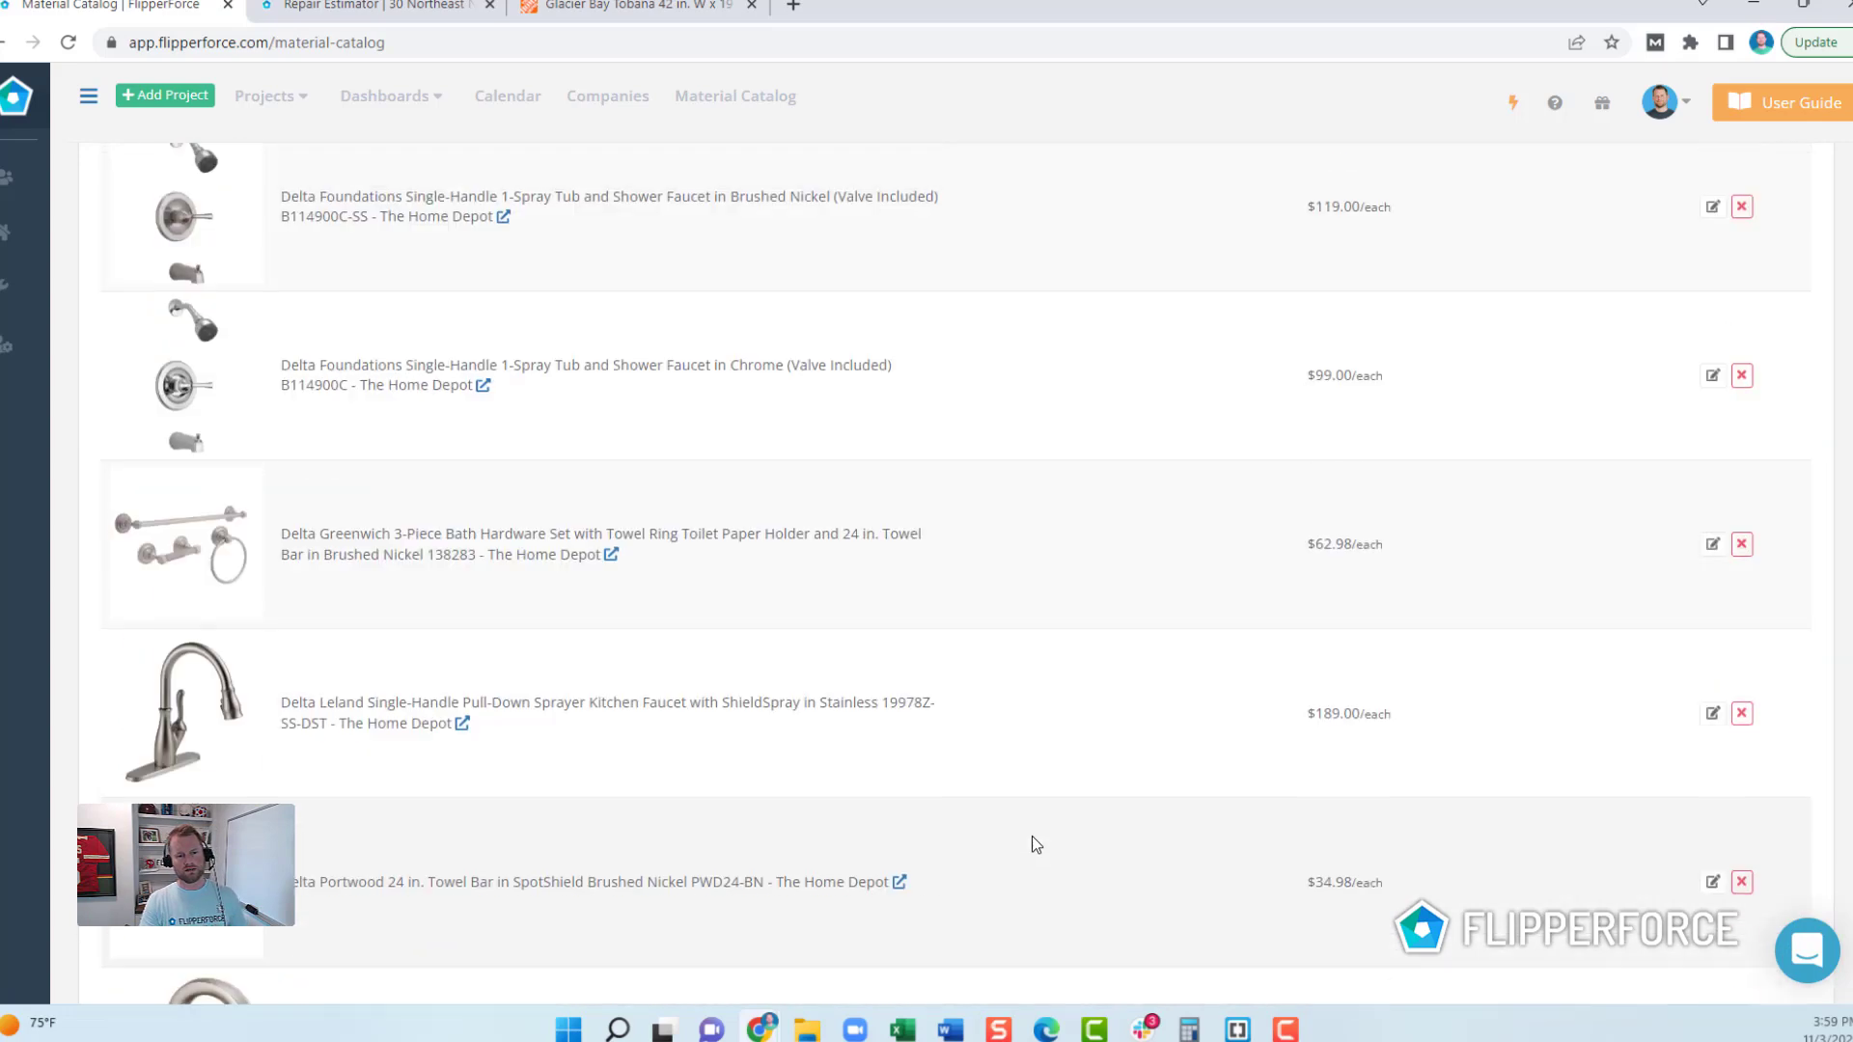
scroll(1039, 850, "up", 6)
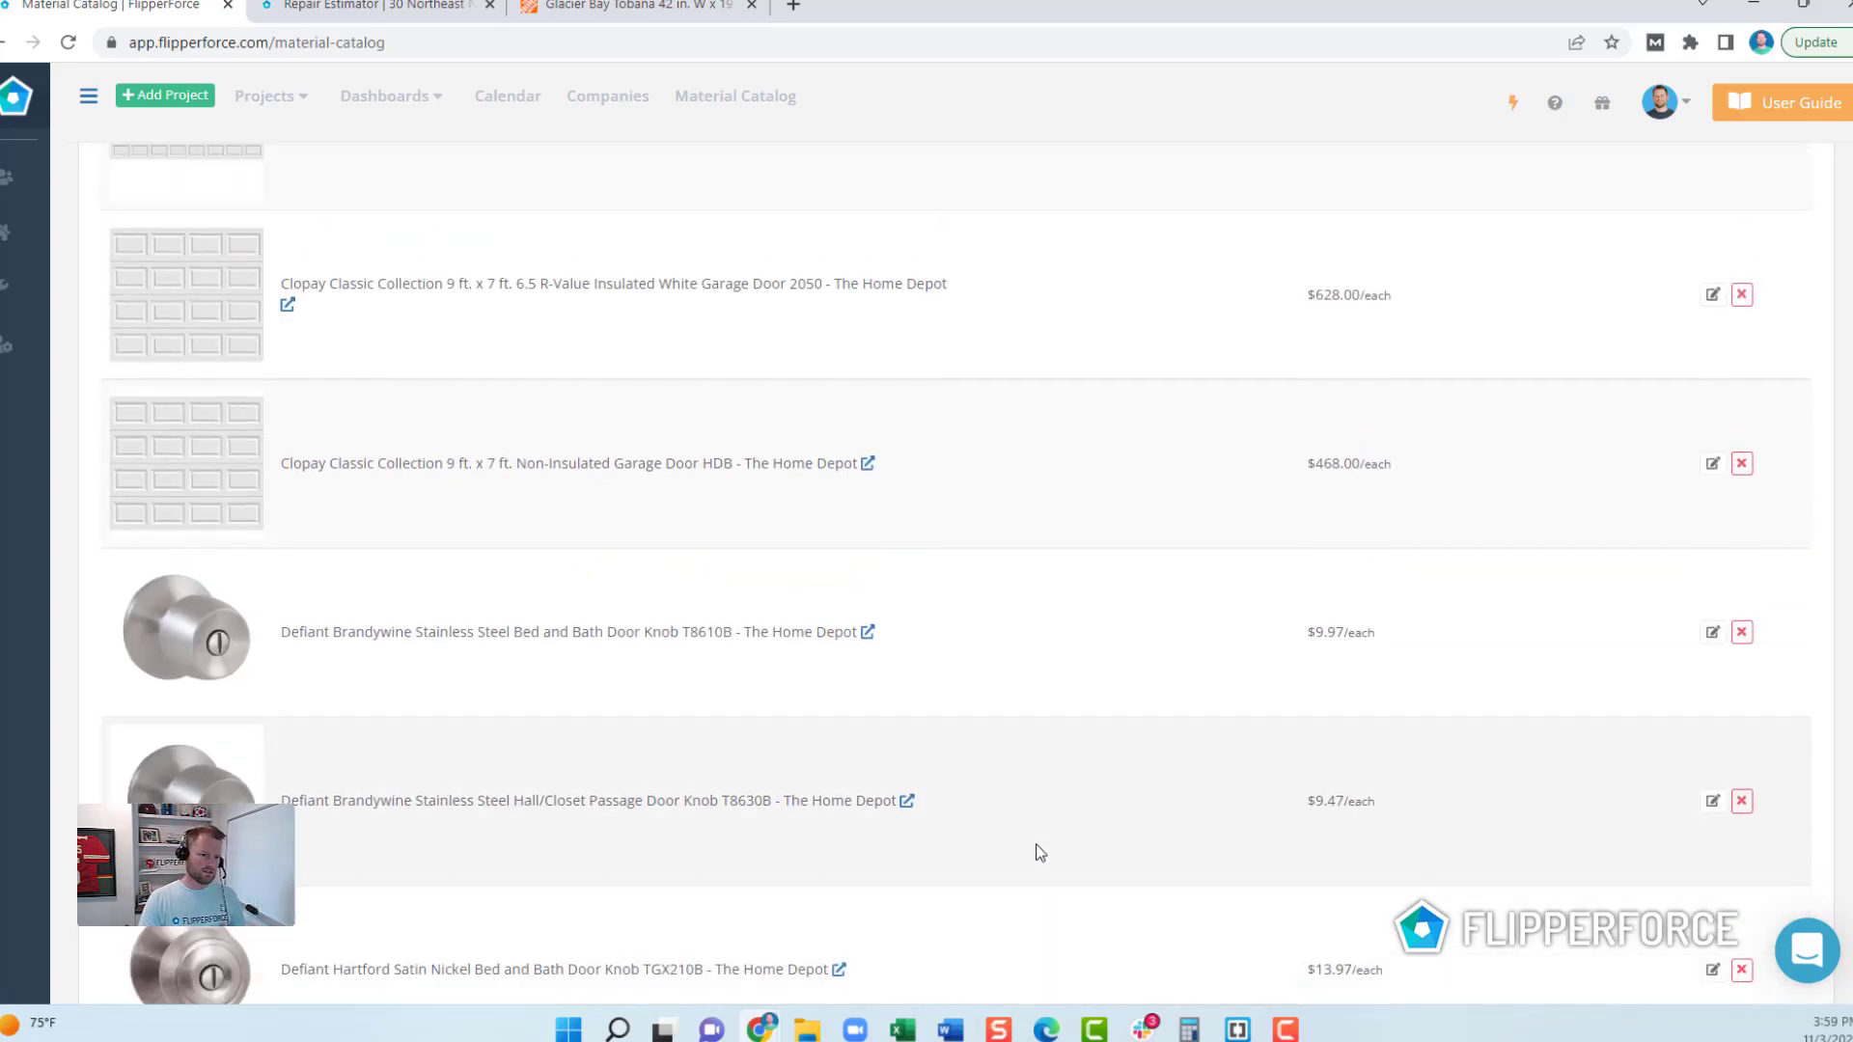
scroll(1009, 835, "down", 8)
scroll(673, 786, "down", 12)
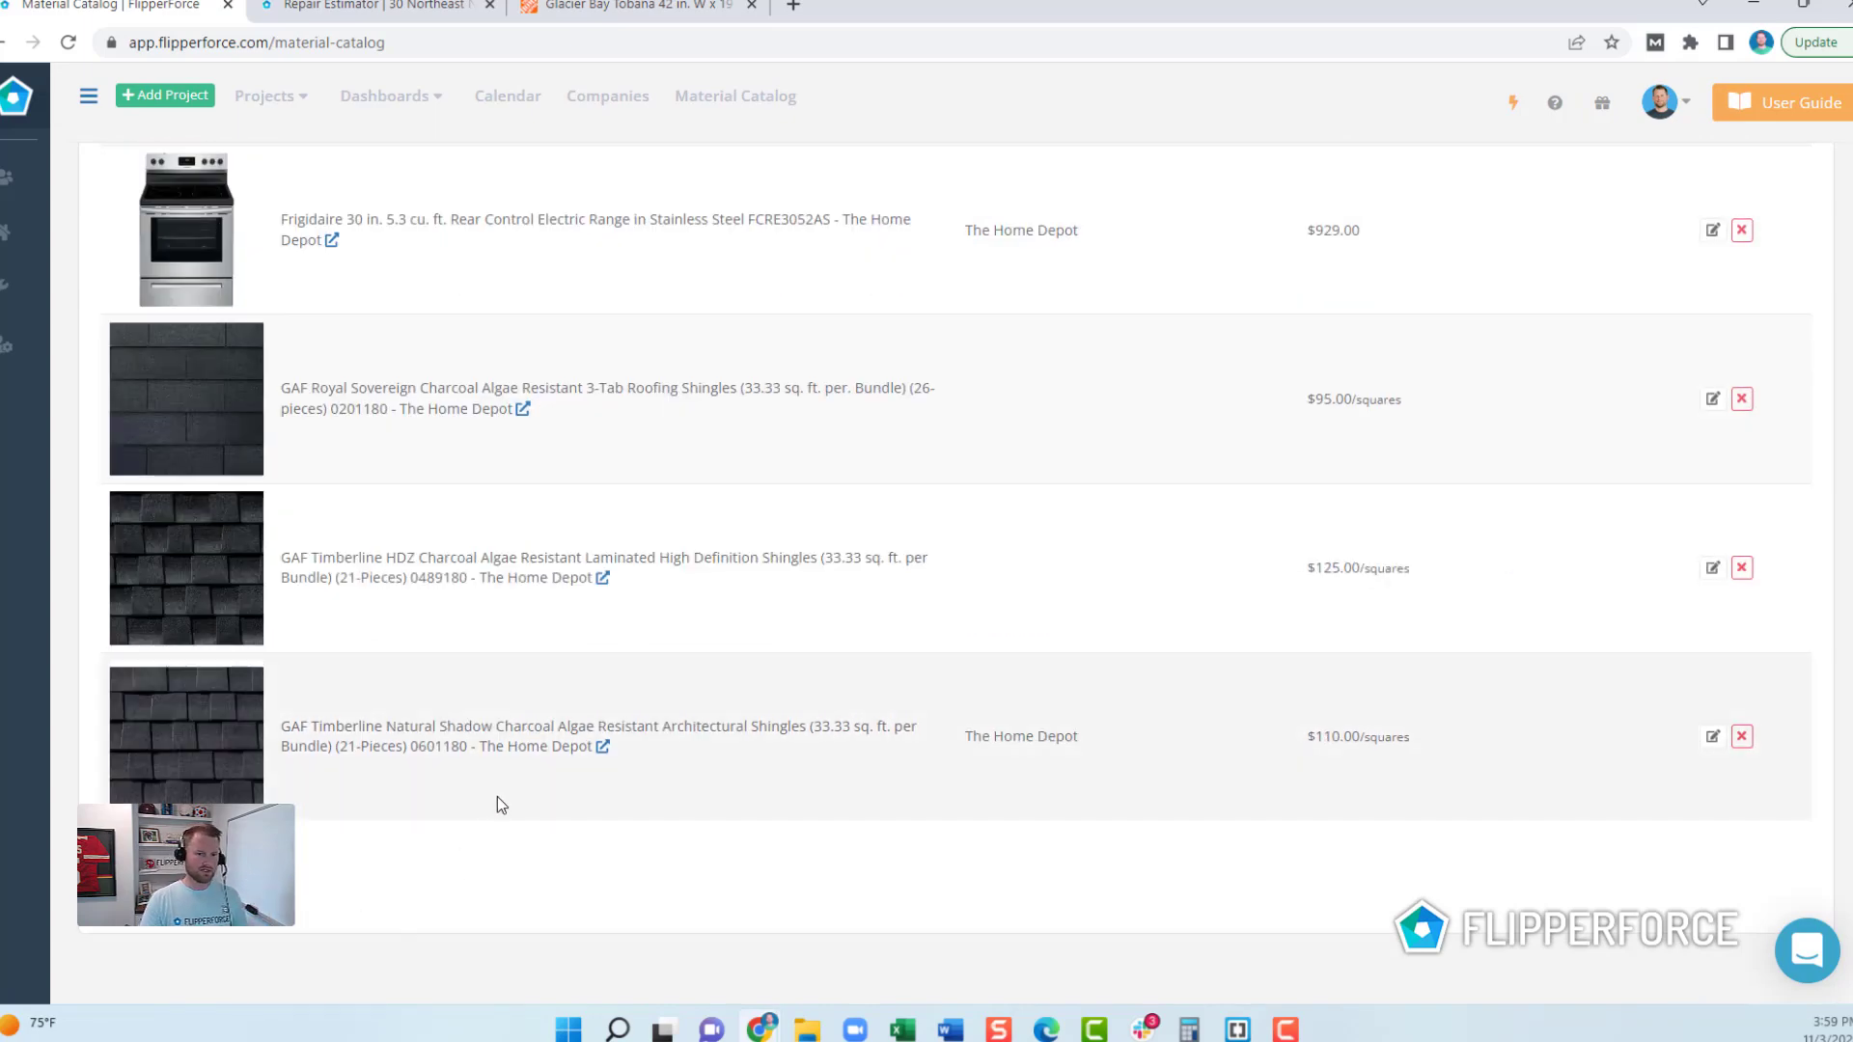
Step: Switch to the Home Depot page for the Glacier Bay Tobana 42 in. bath vanity and copy its web address
key("ctrl+3")
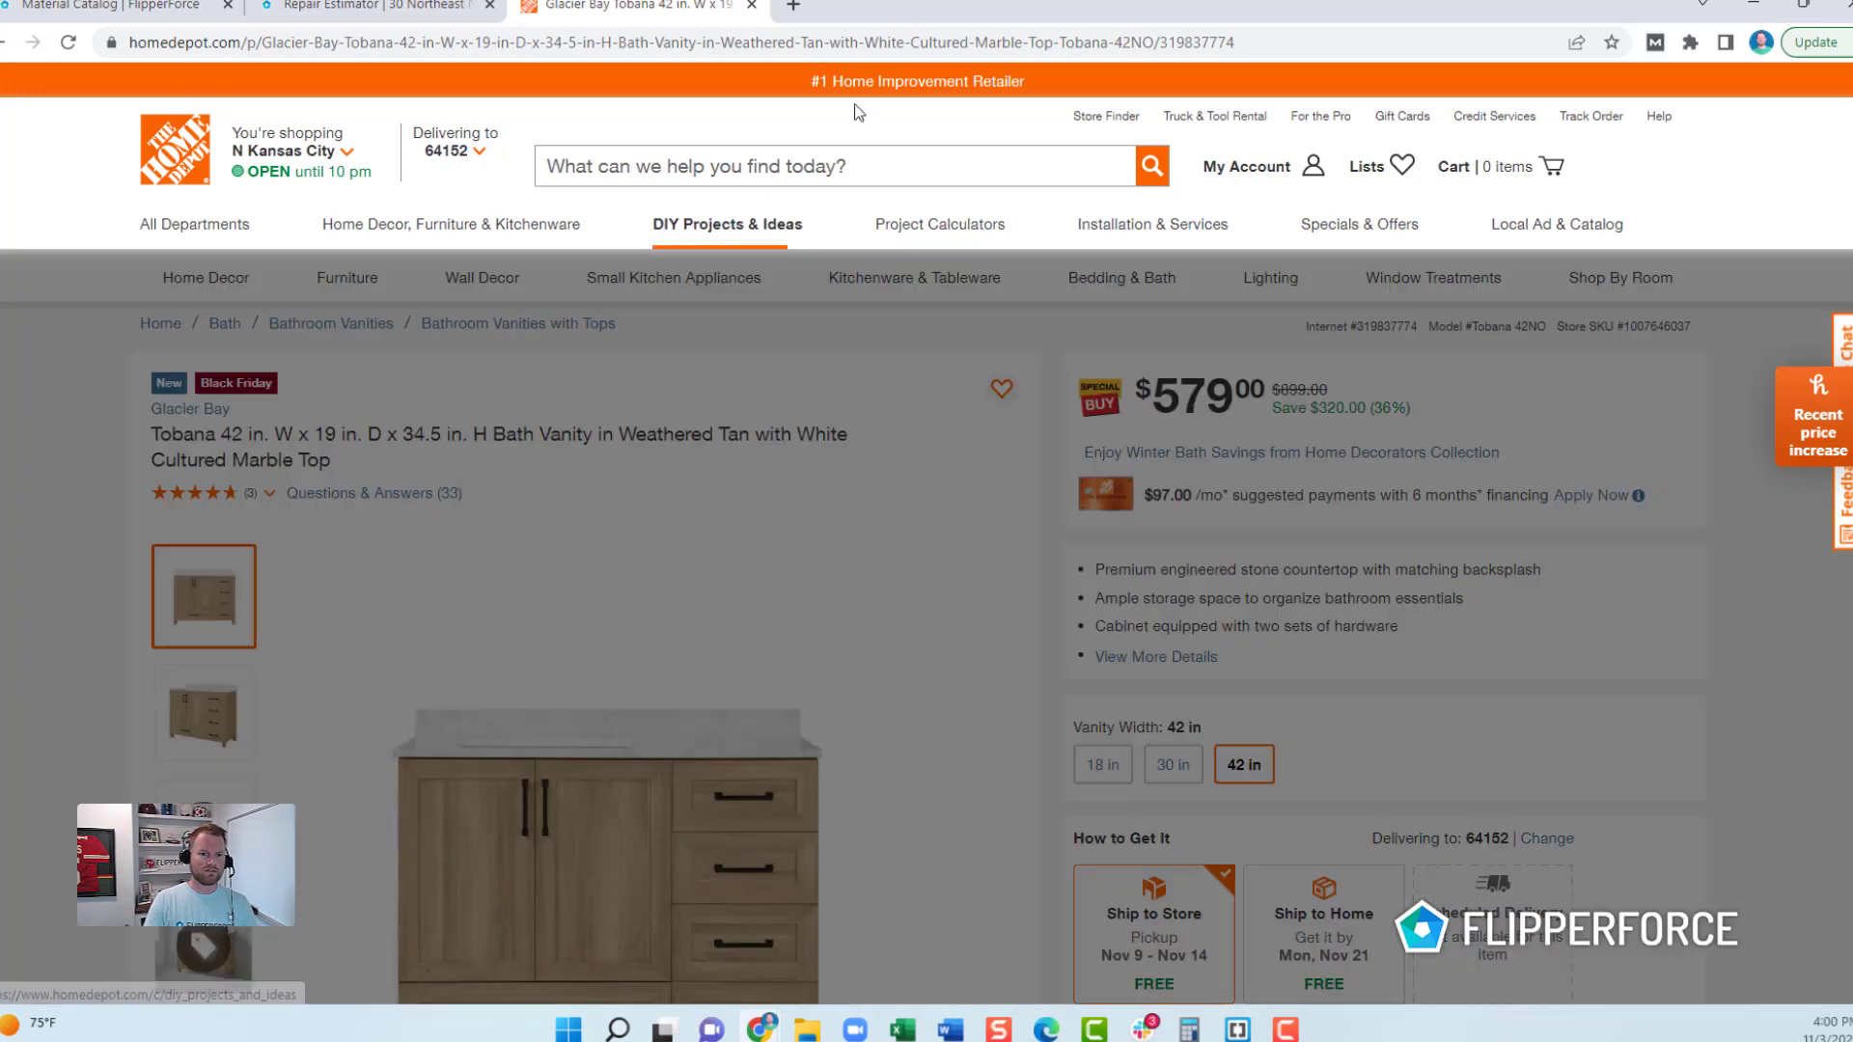
left_click(992, 47)
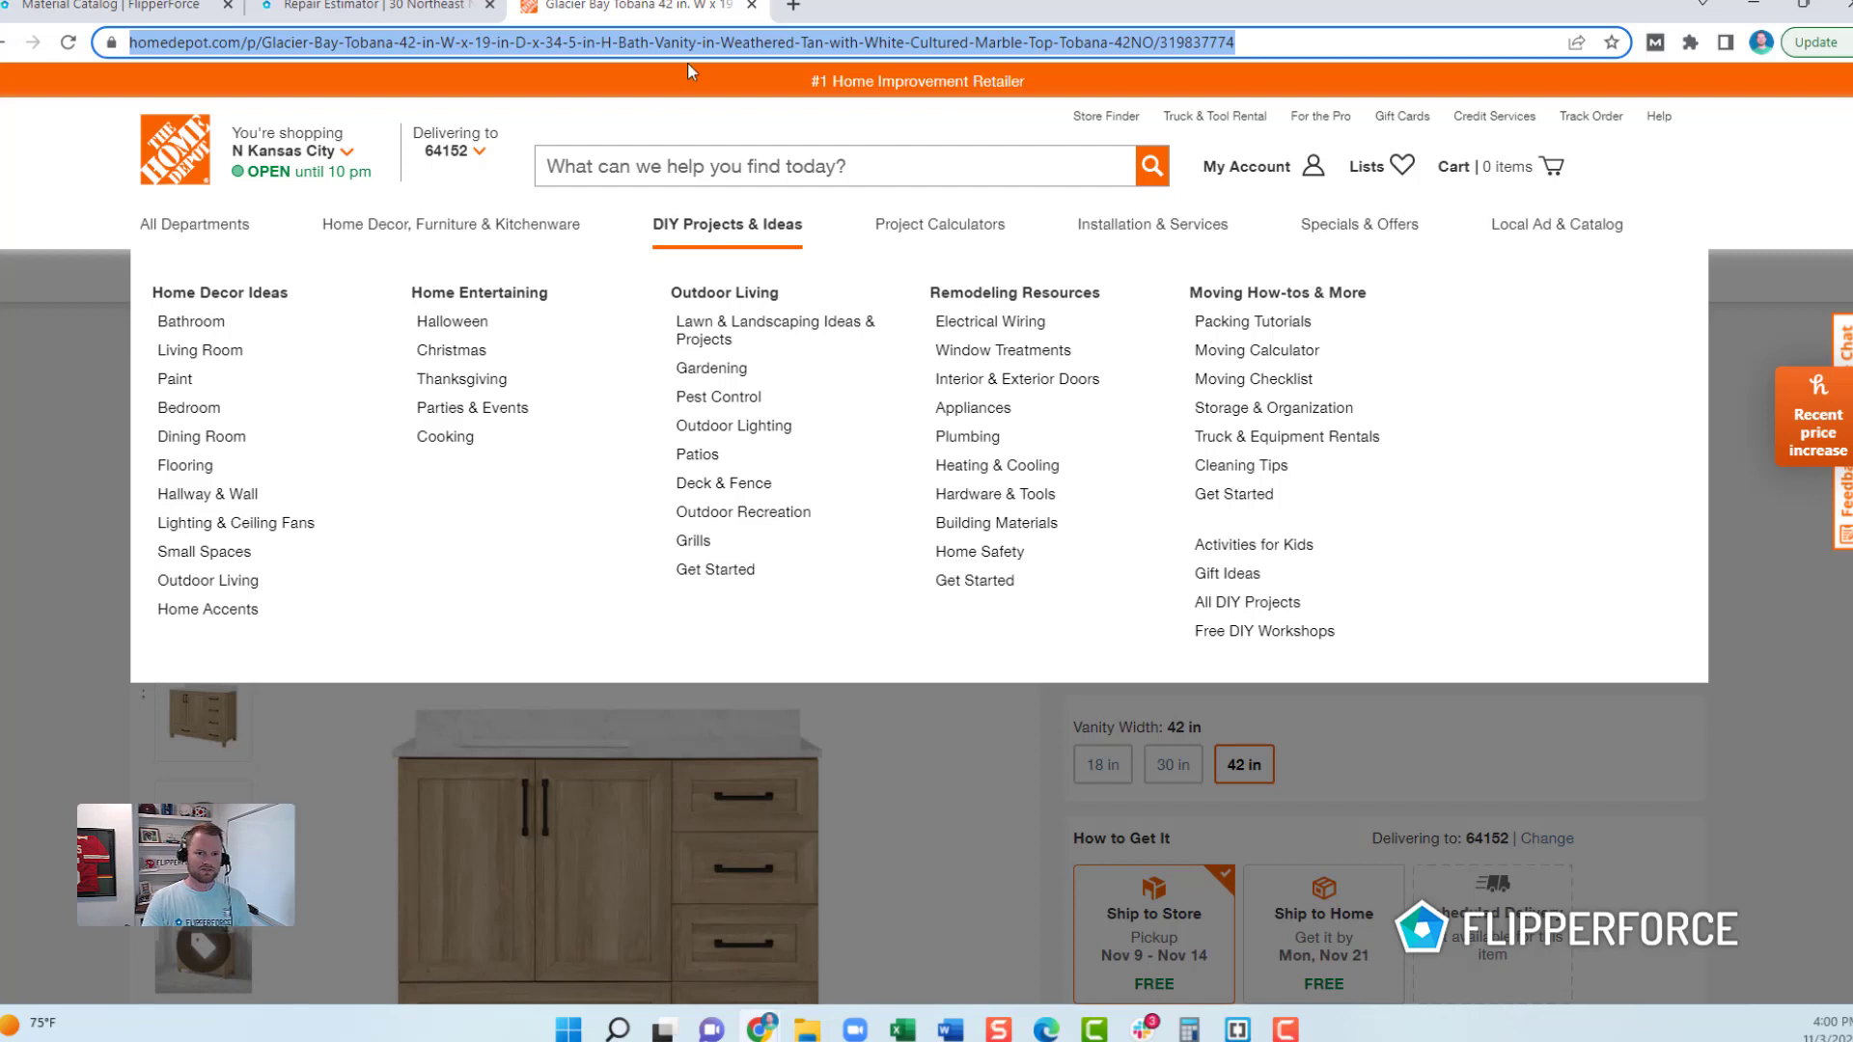
triple_click(816, 46)
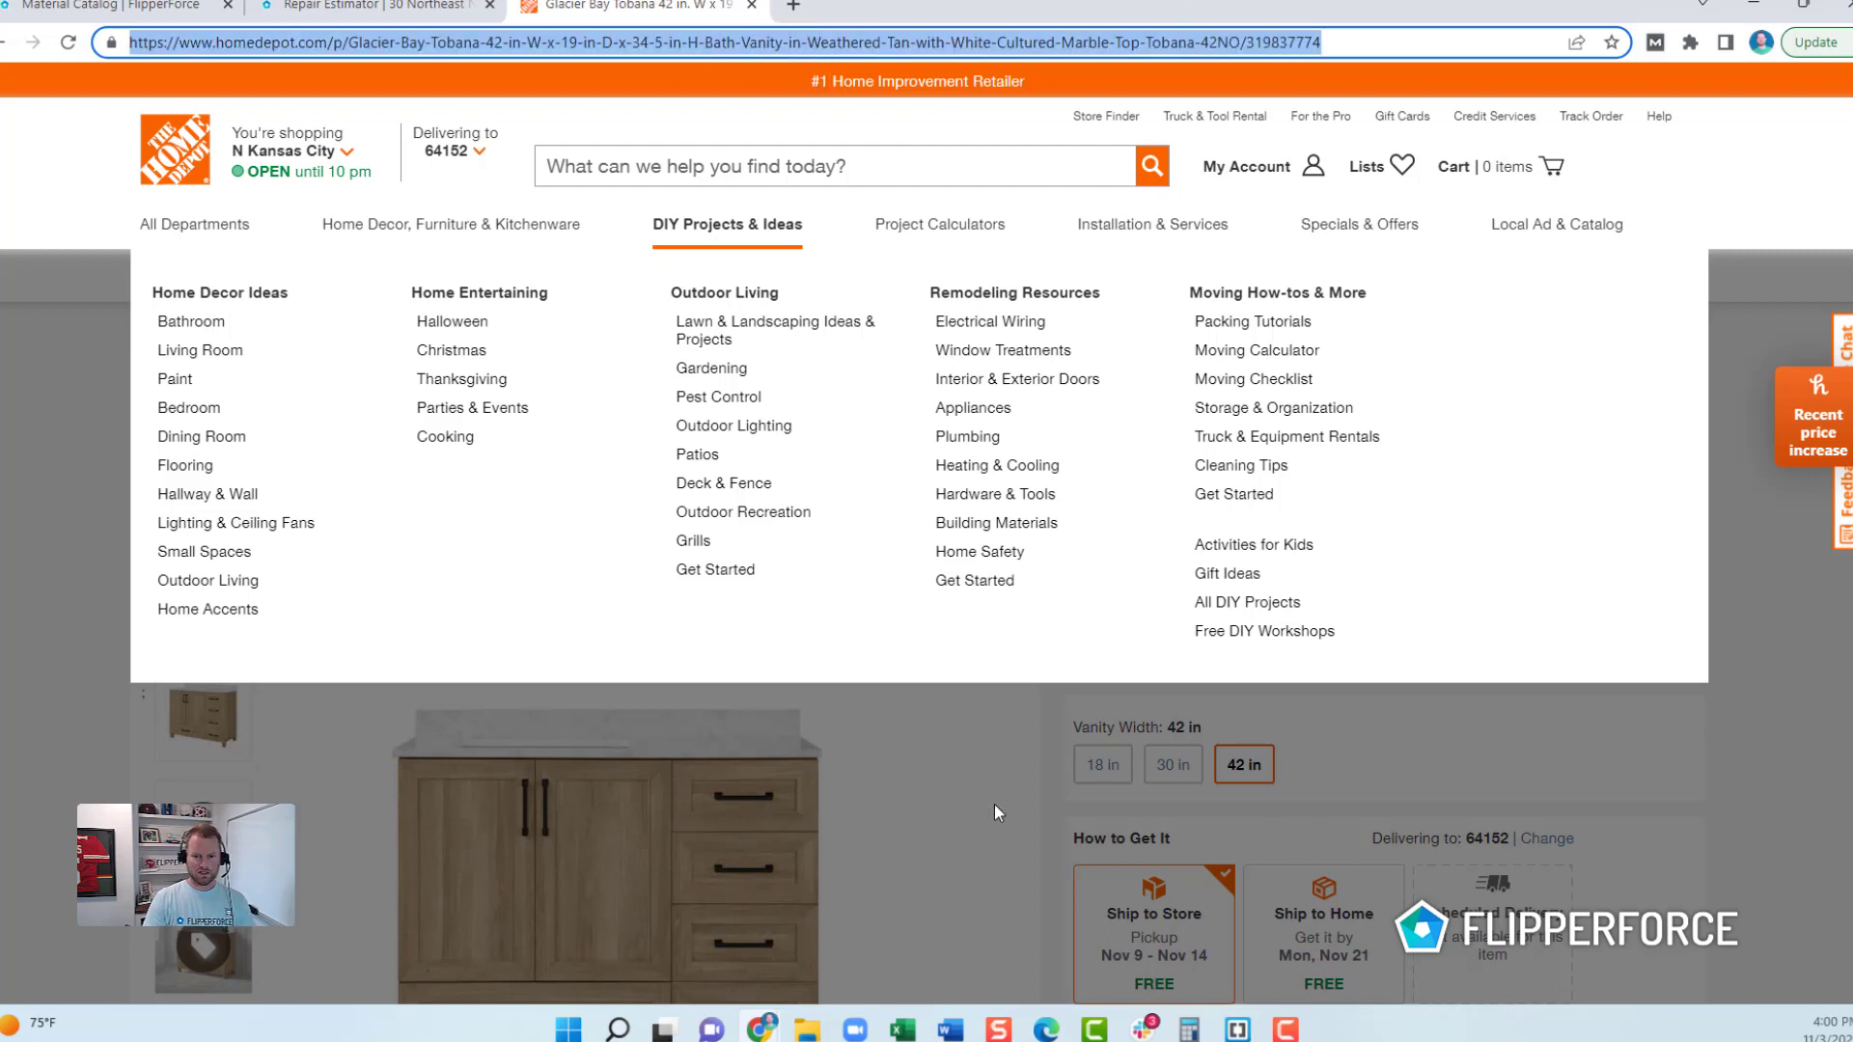
left_click(813, 804)
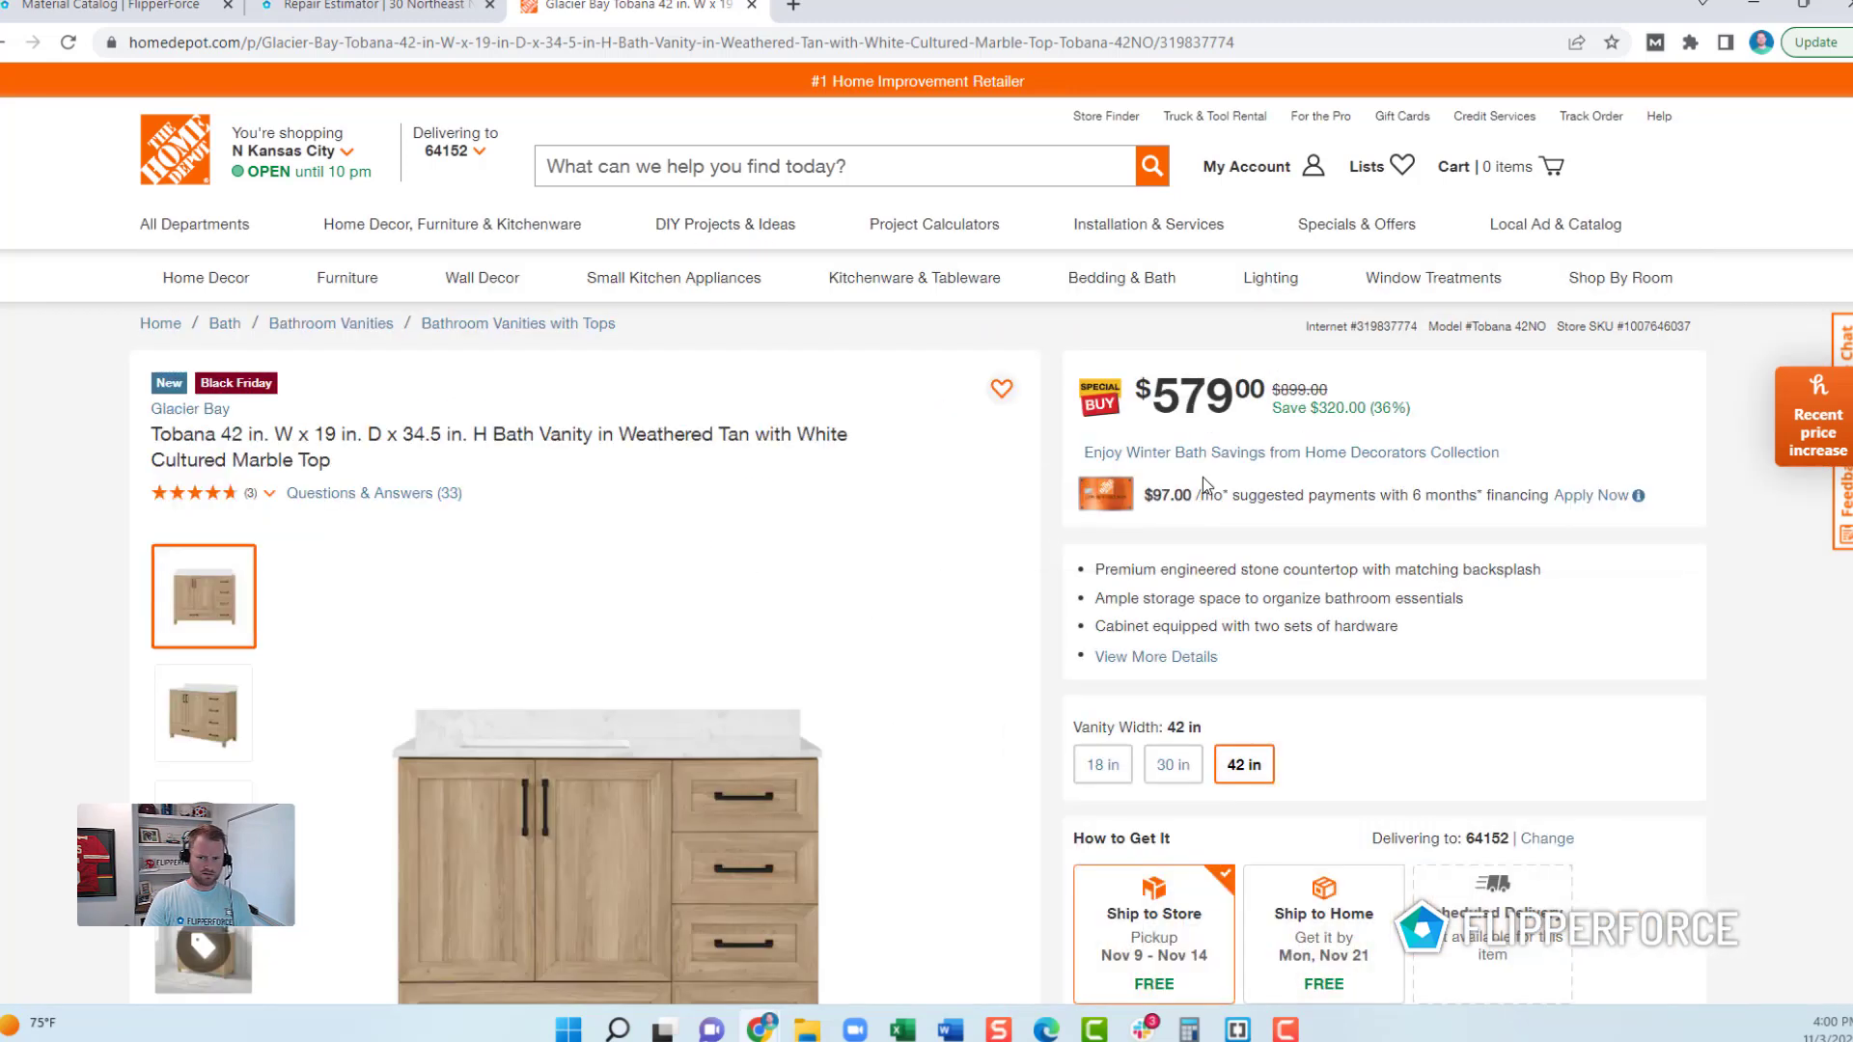
left_click(1013, 46)
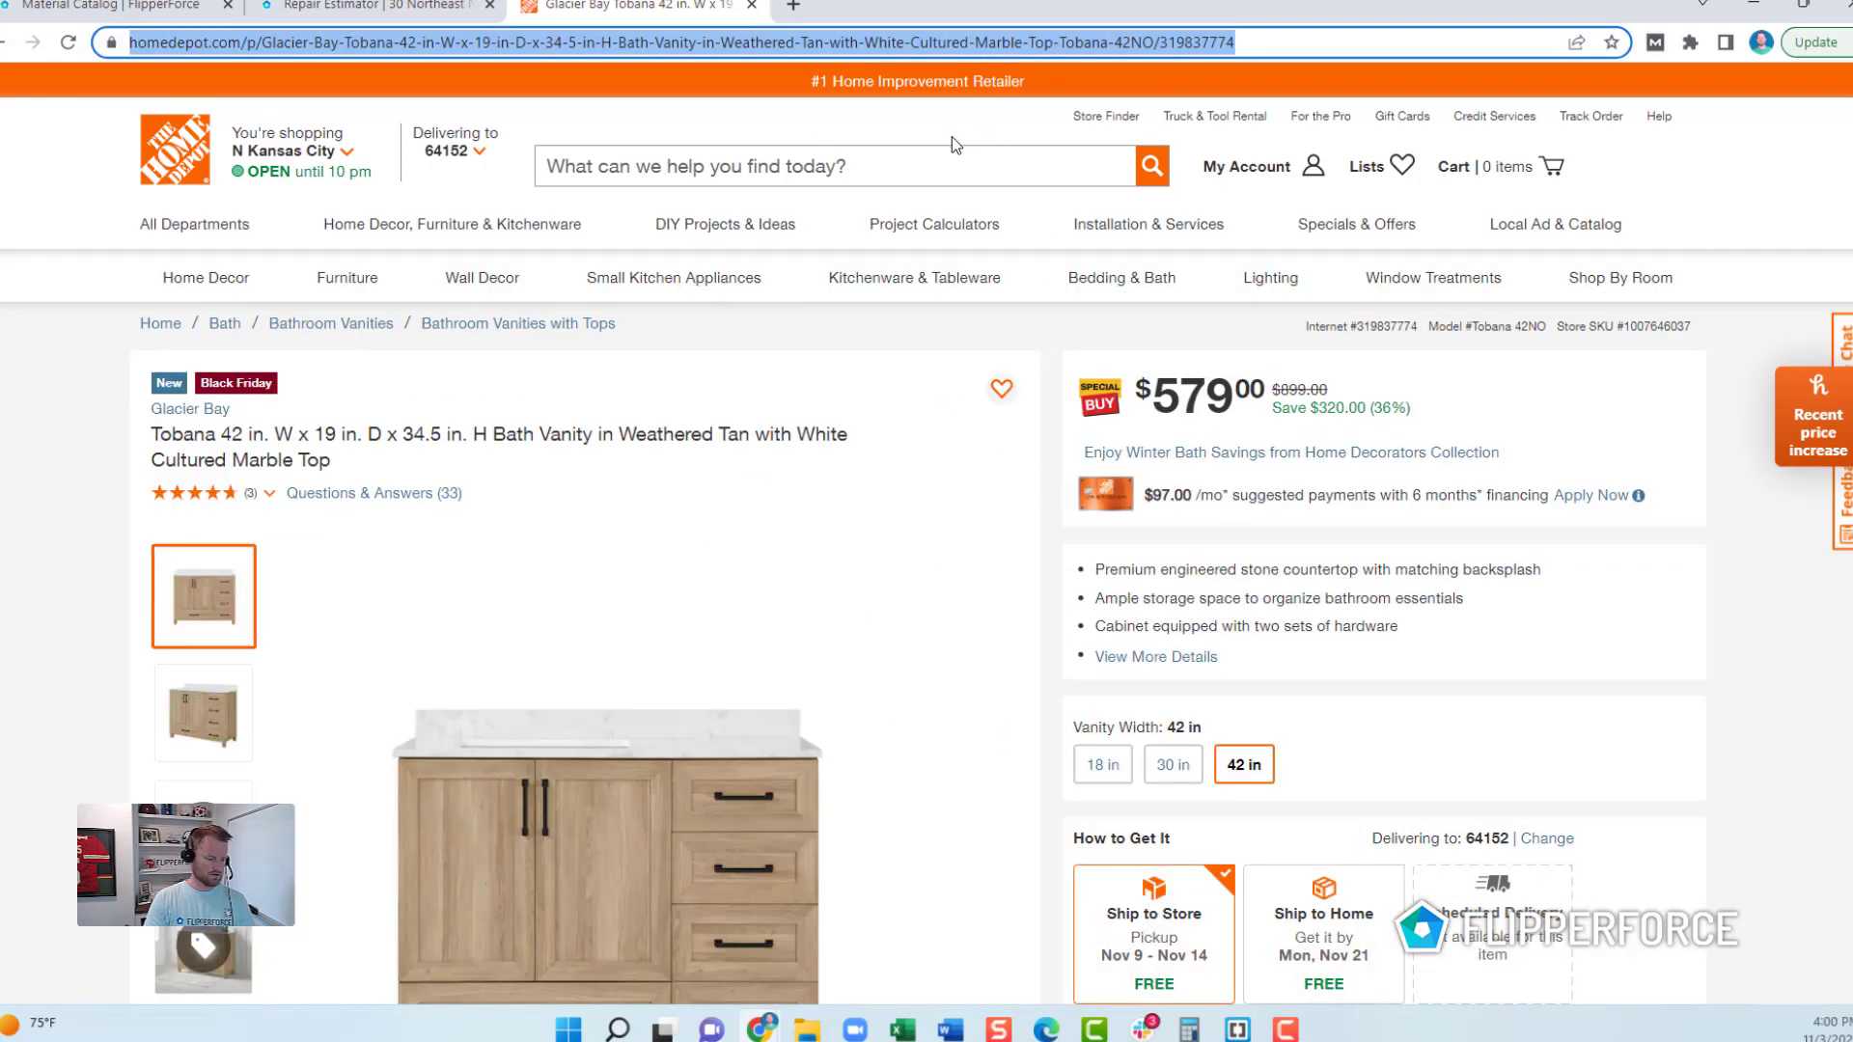
Step: Switch back to FlipperForce's Material Catalog and start a new material, importing its data from the copied Home Depot vanity URL
left_click(111, 5)
left_click_drag(1834, 734, 1850, 142)
left_click(1769, 268)
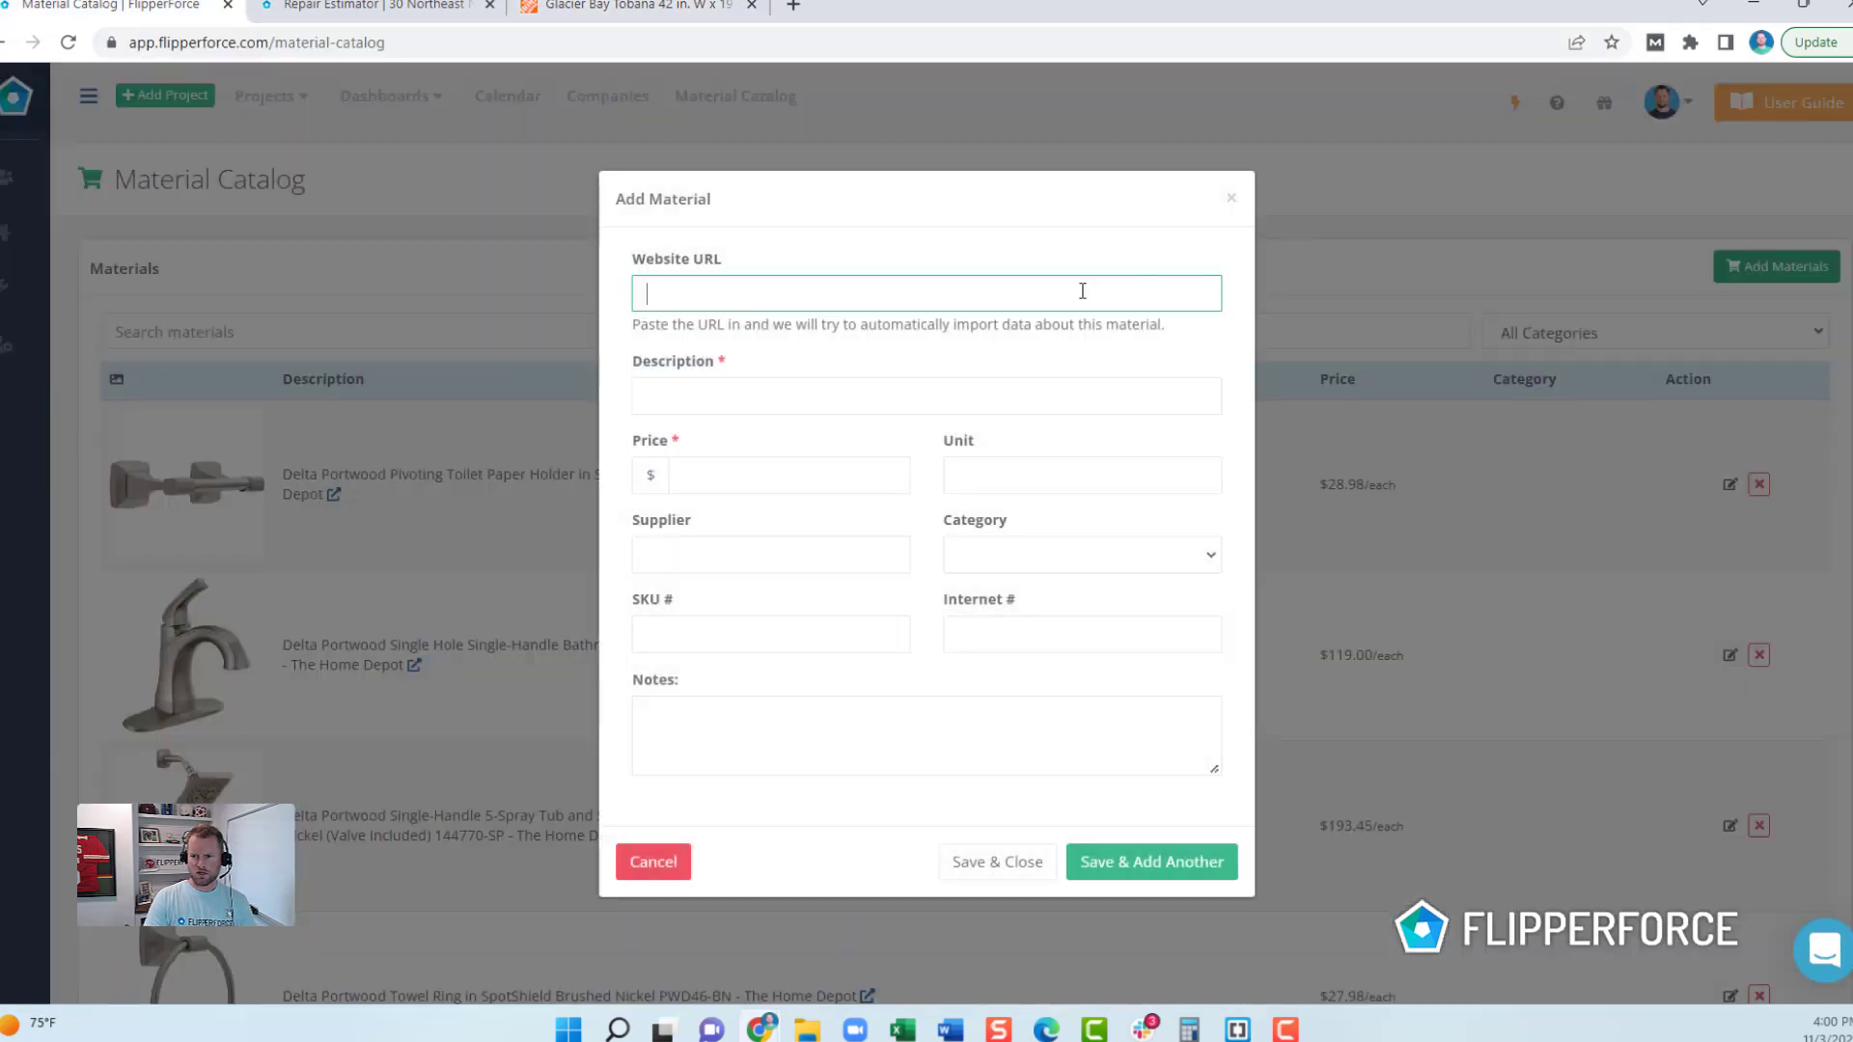
type("https://www.homedepot.com/p/Glacier-Bay-Tobana-42-in-W-x-19-in-D-x-34-5-in-H-Bath-Vanity-in-Weathered-Tan-with-White-Cultured-Marble-Top-Tobana-42WD/319837774")
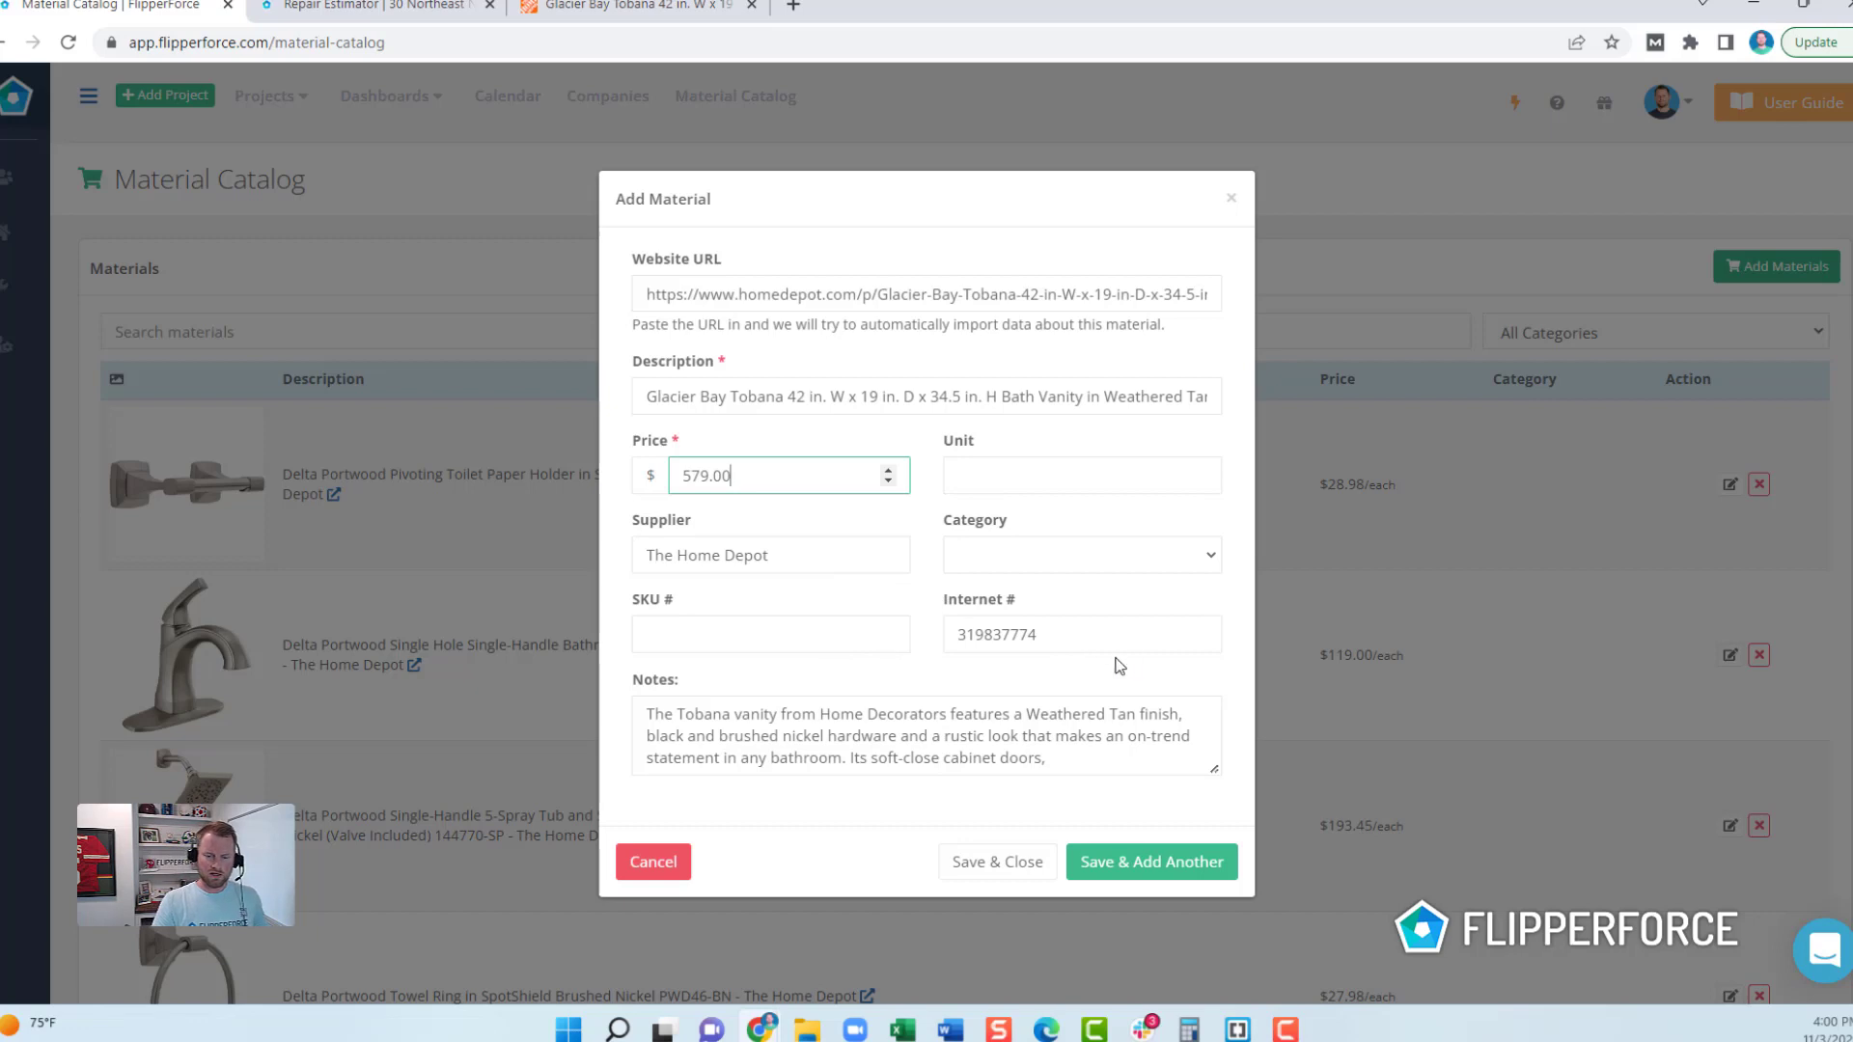
Step: Set the new vanity material's unit to each and its category to Woodwork, and save it to the catalog
left_click_drag(1218, 774, 1220, 791)
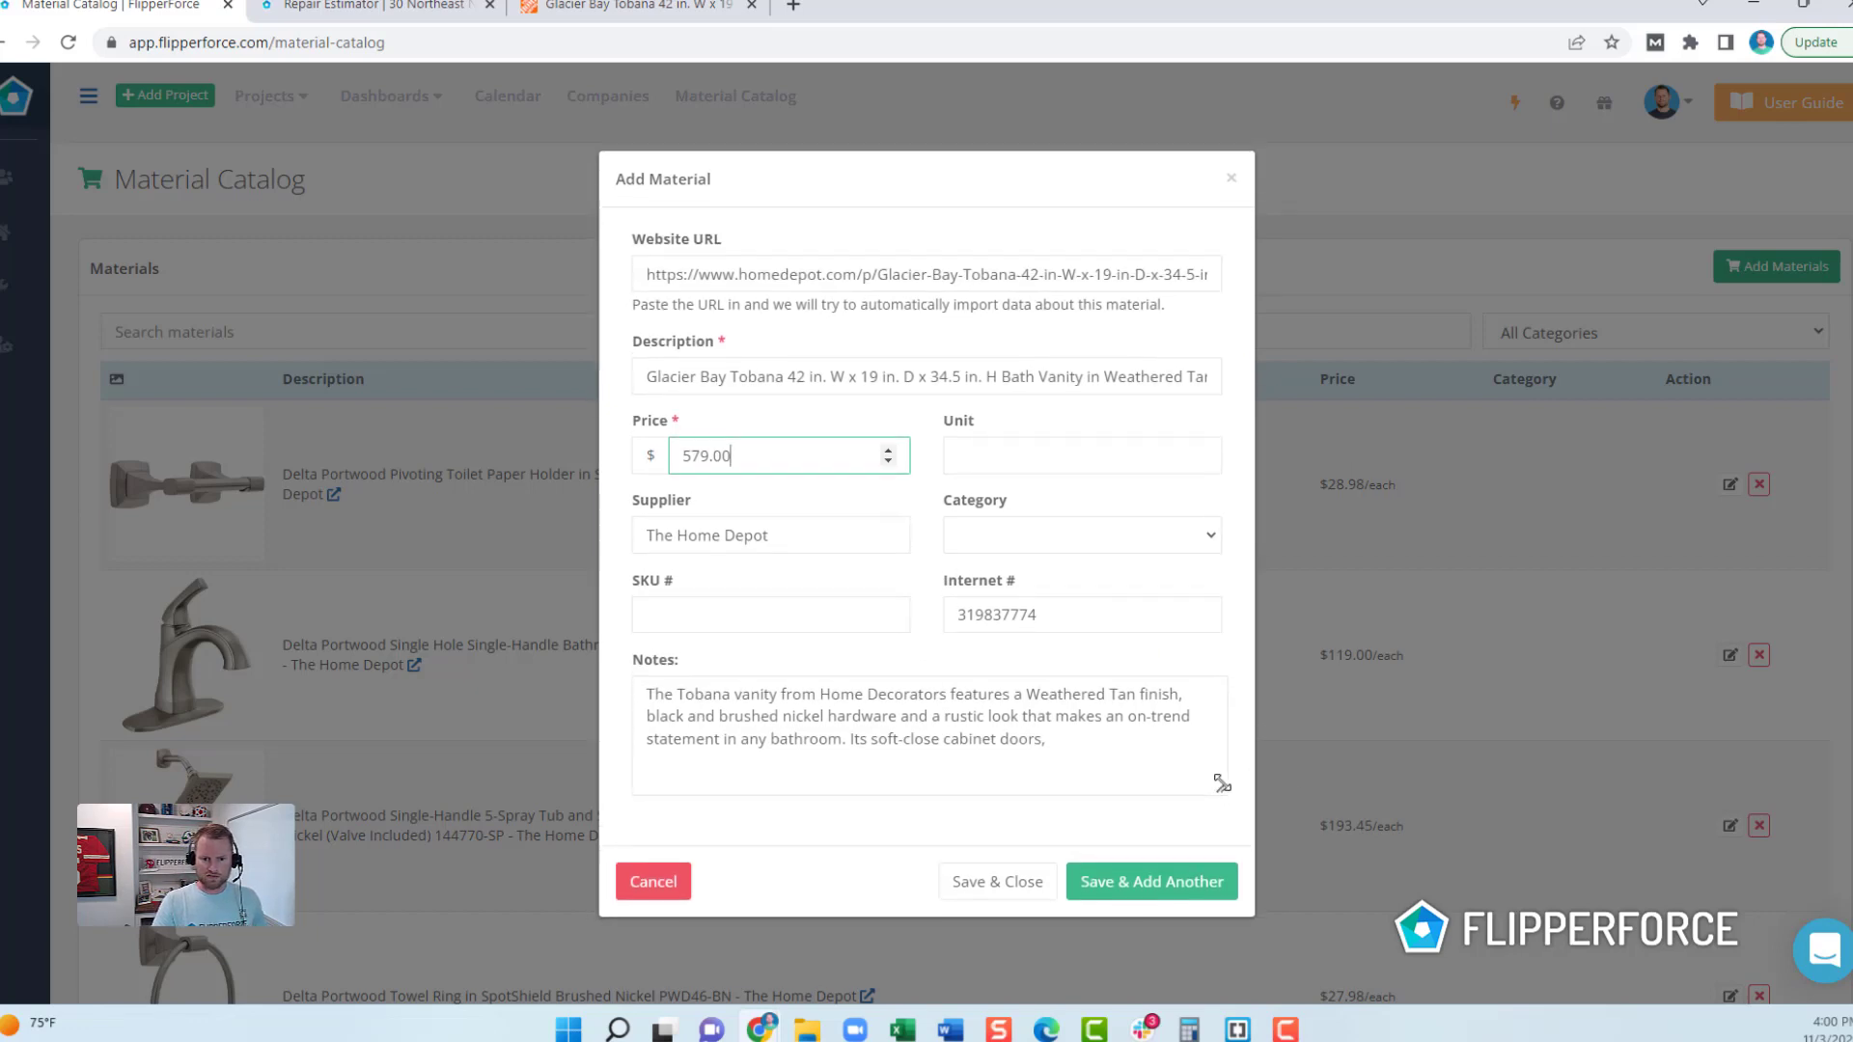
left_click(1049, 459)
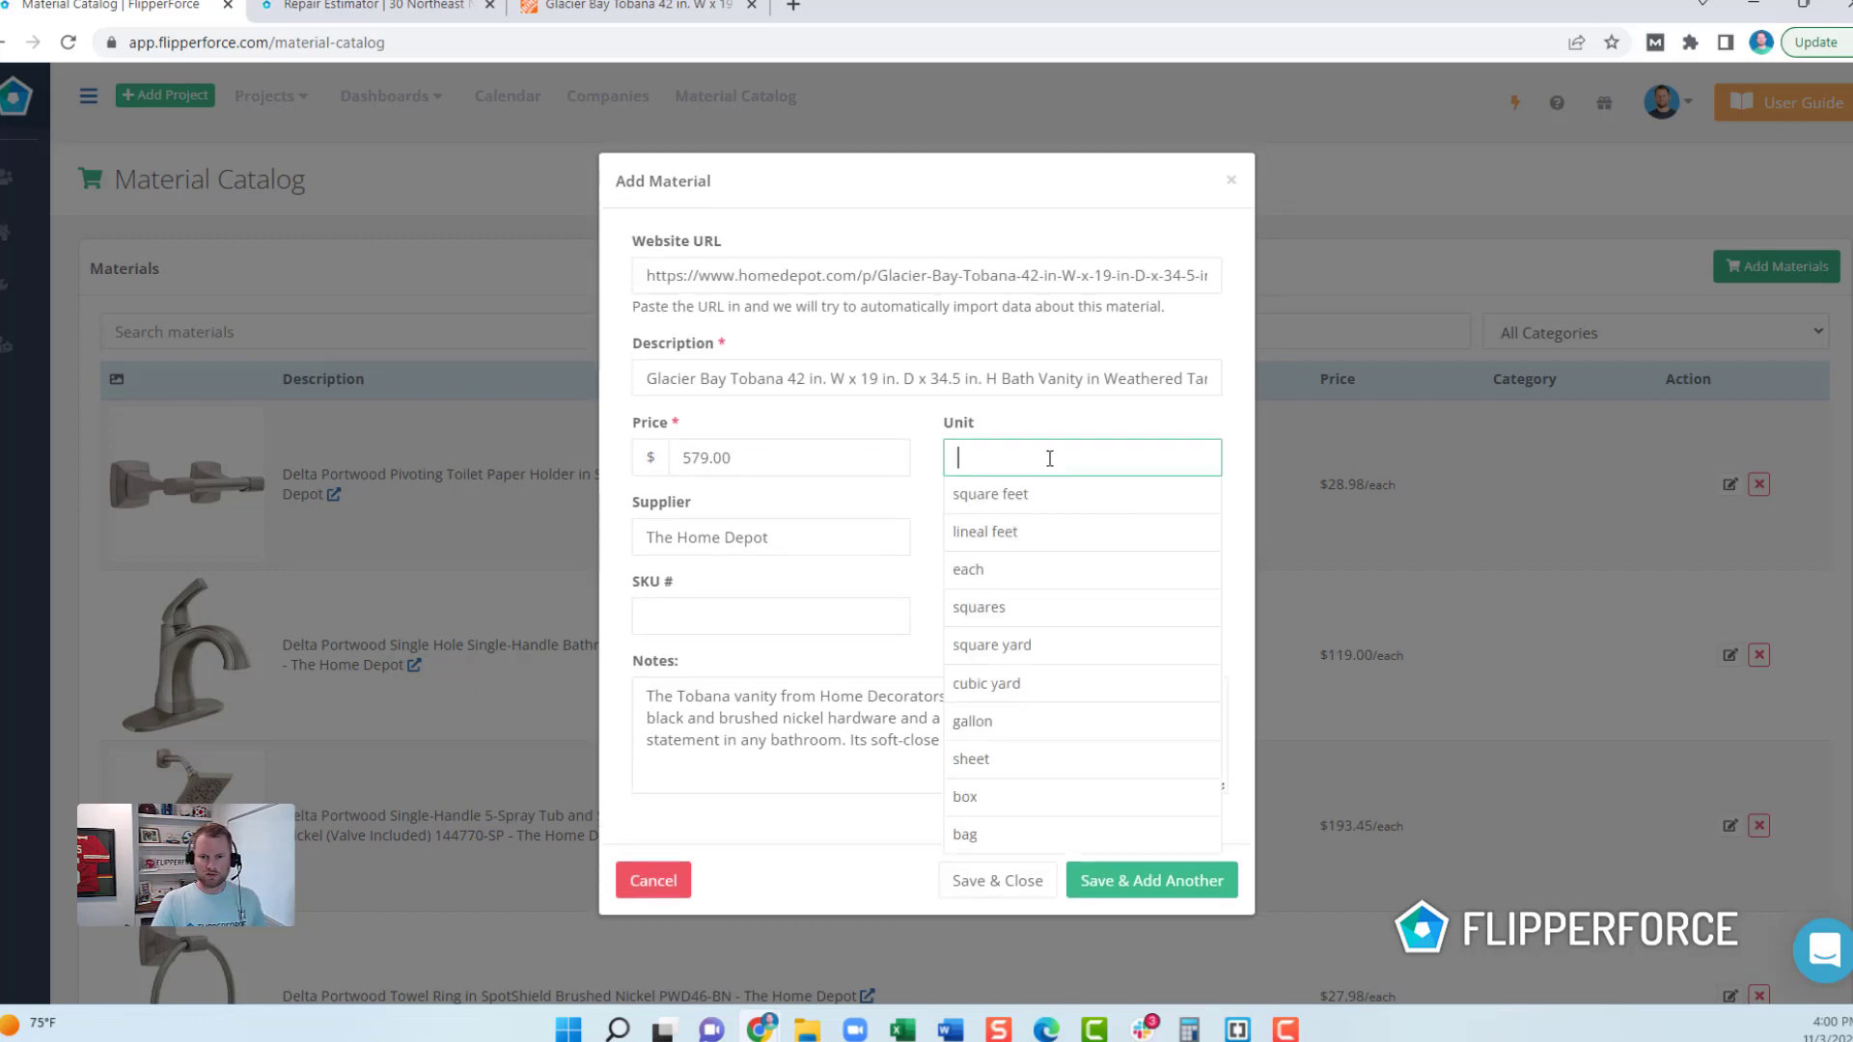
type("/ea")
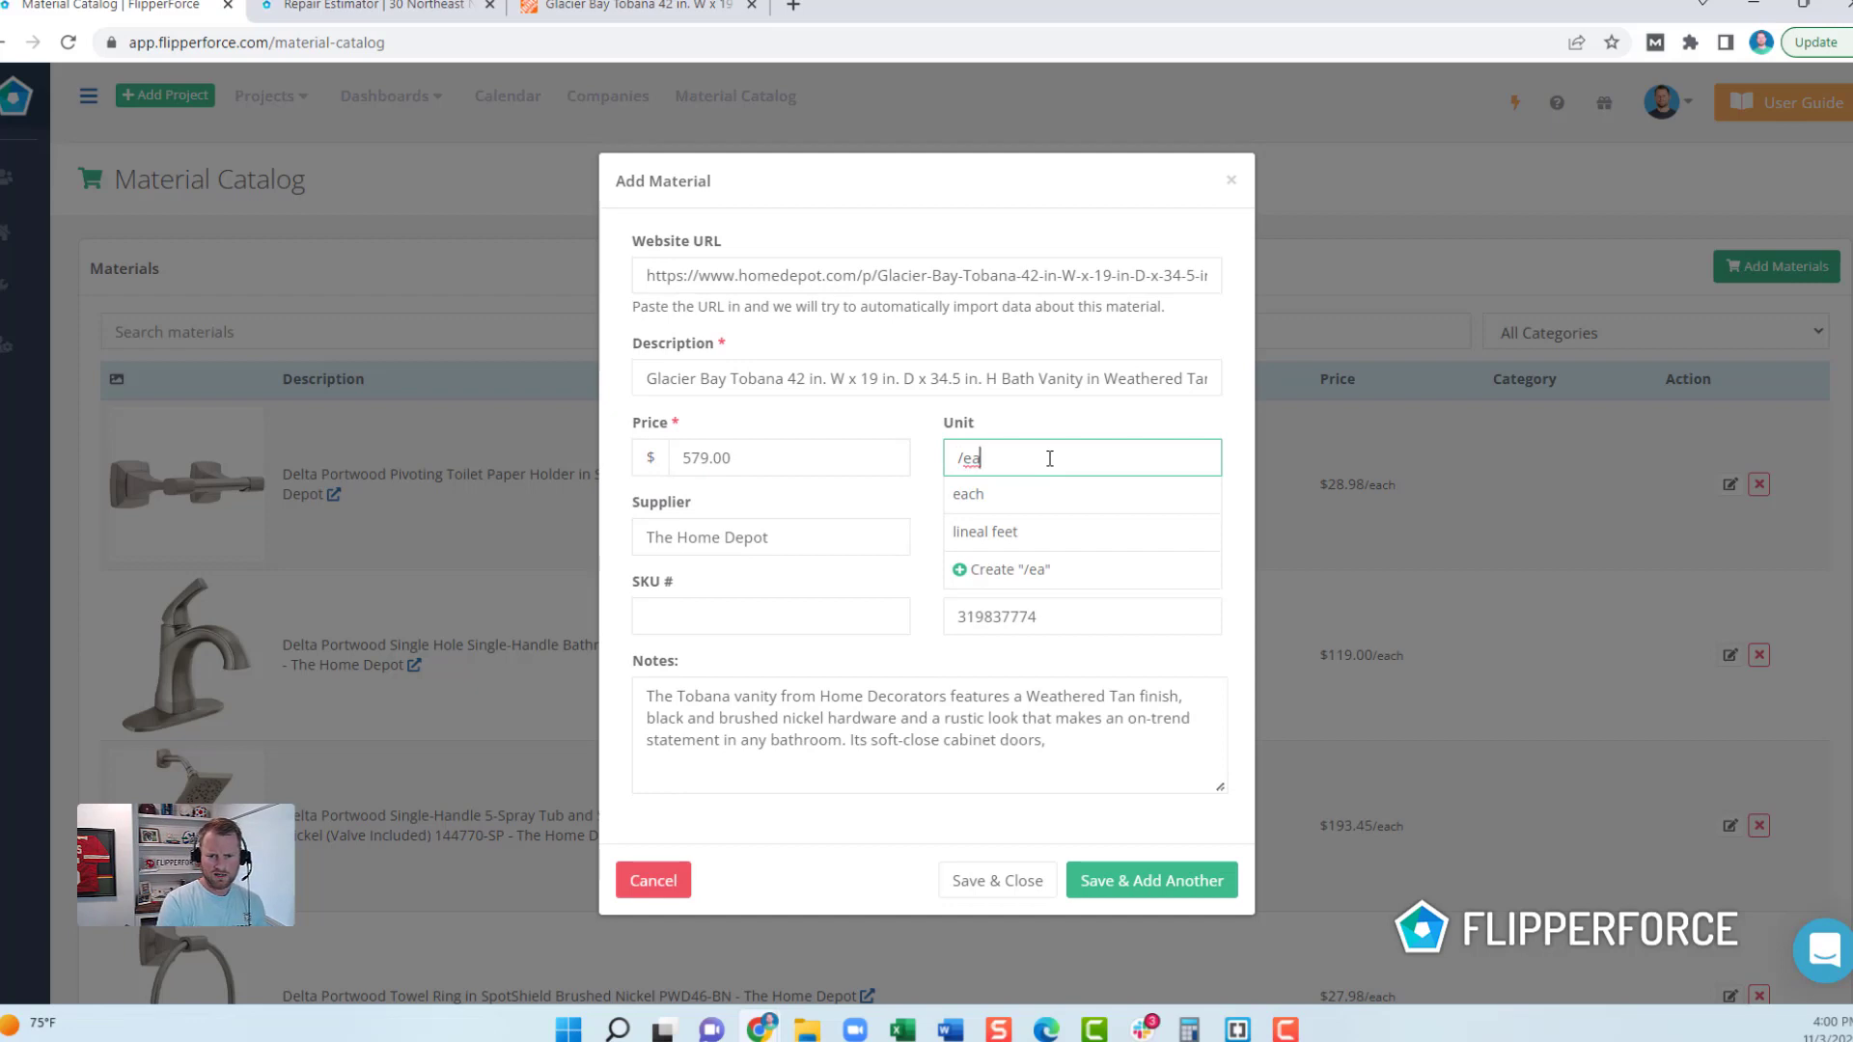
left_click(979, 493)
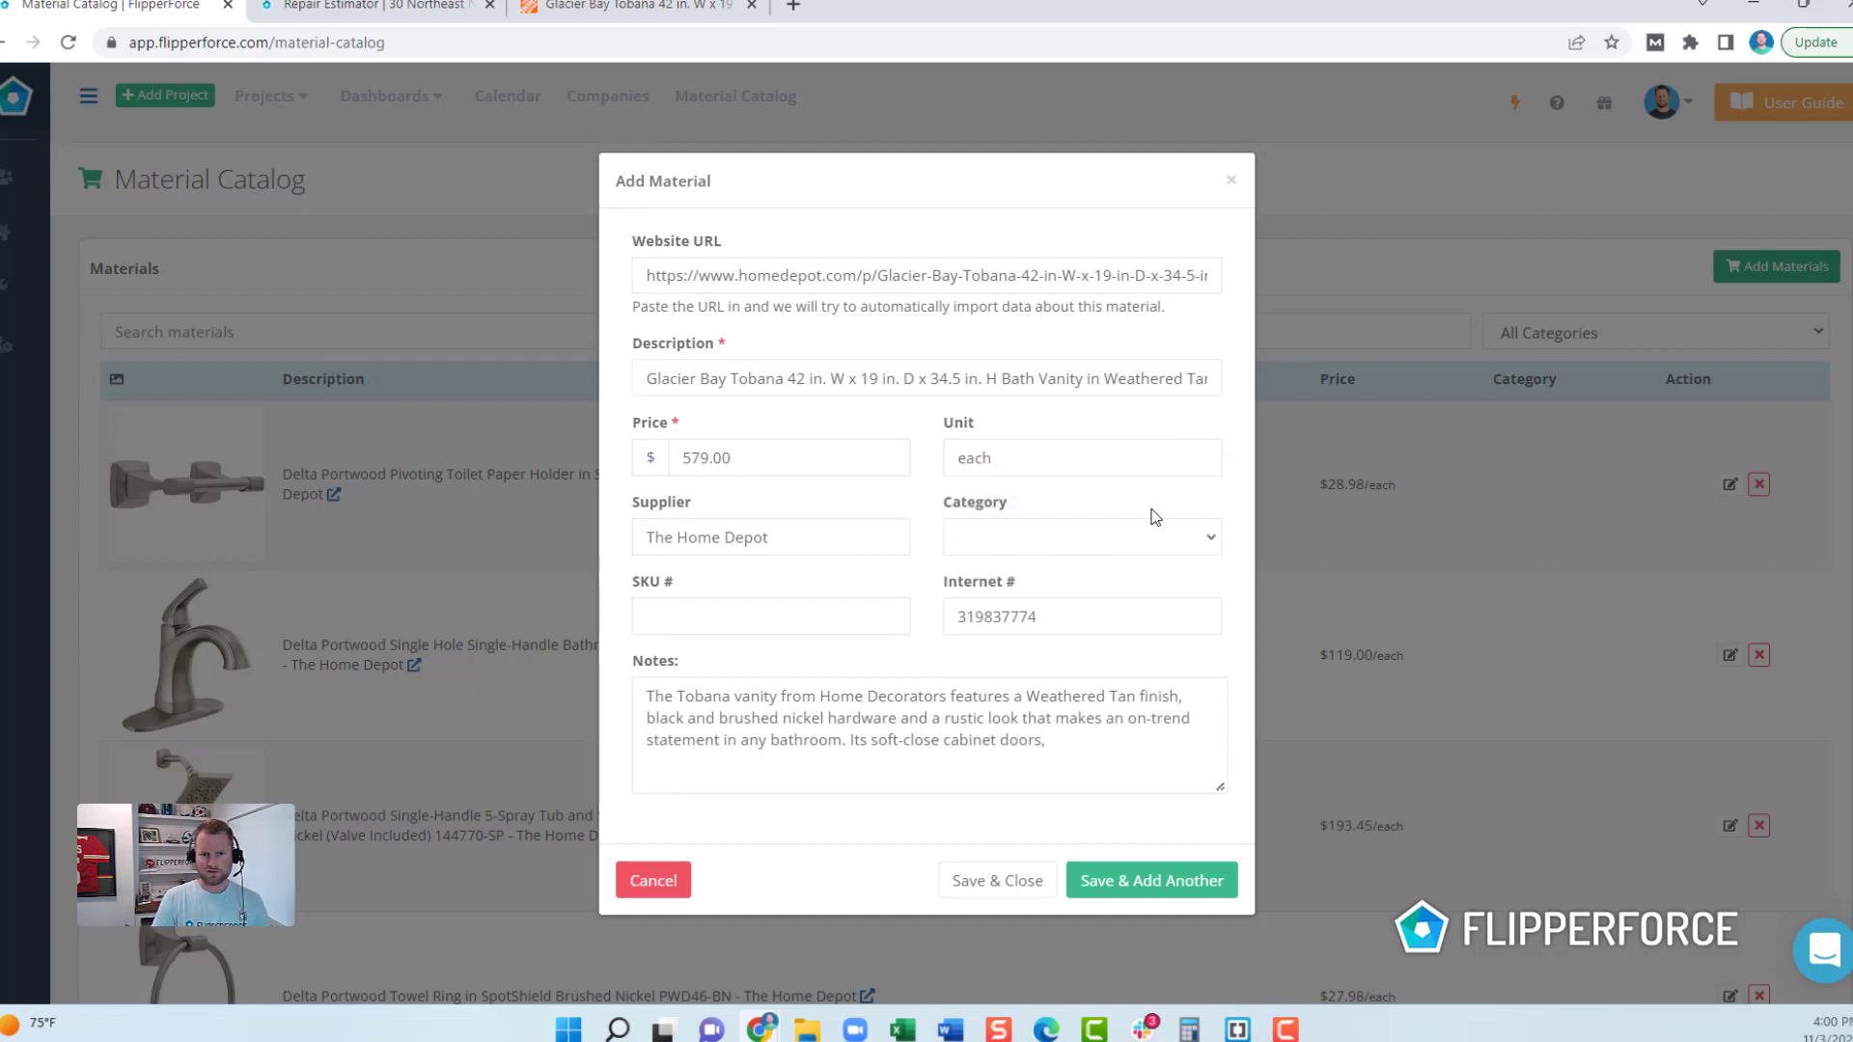
left_click(1155, 538)
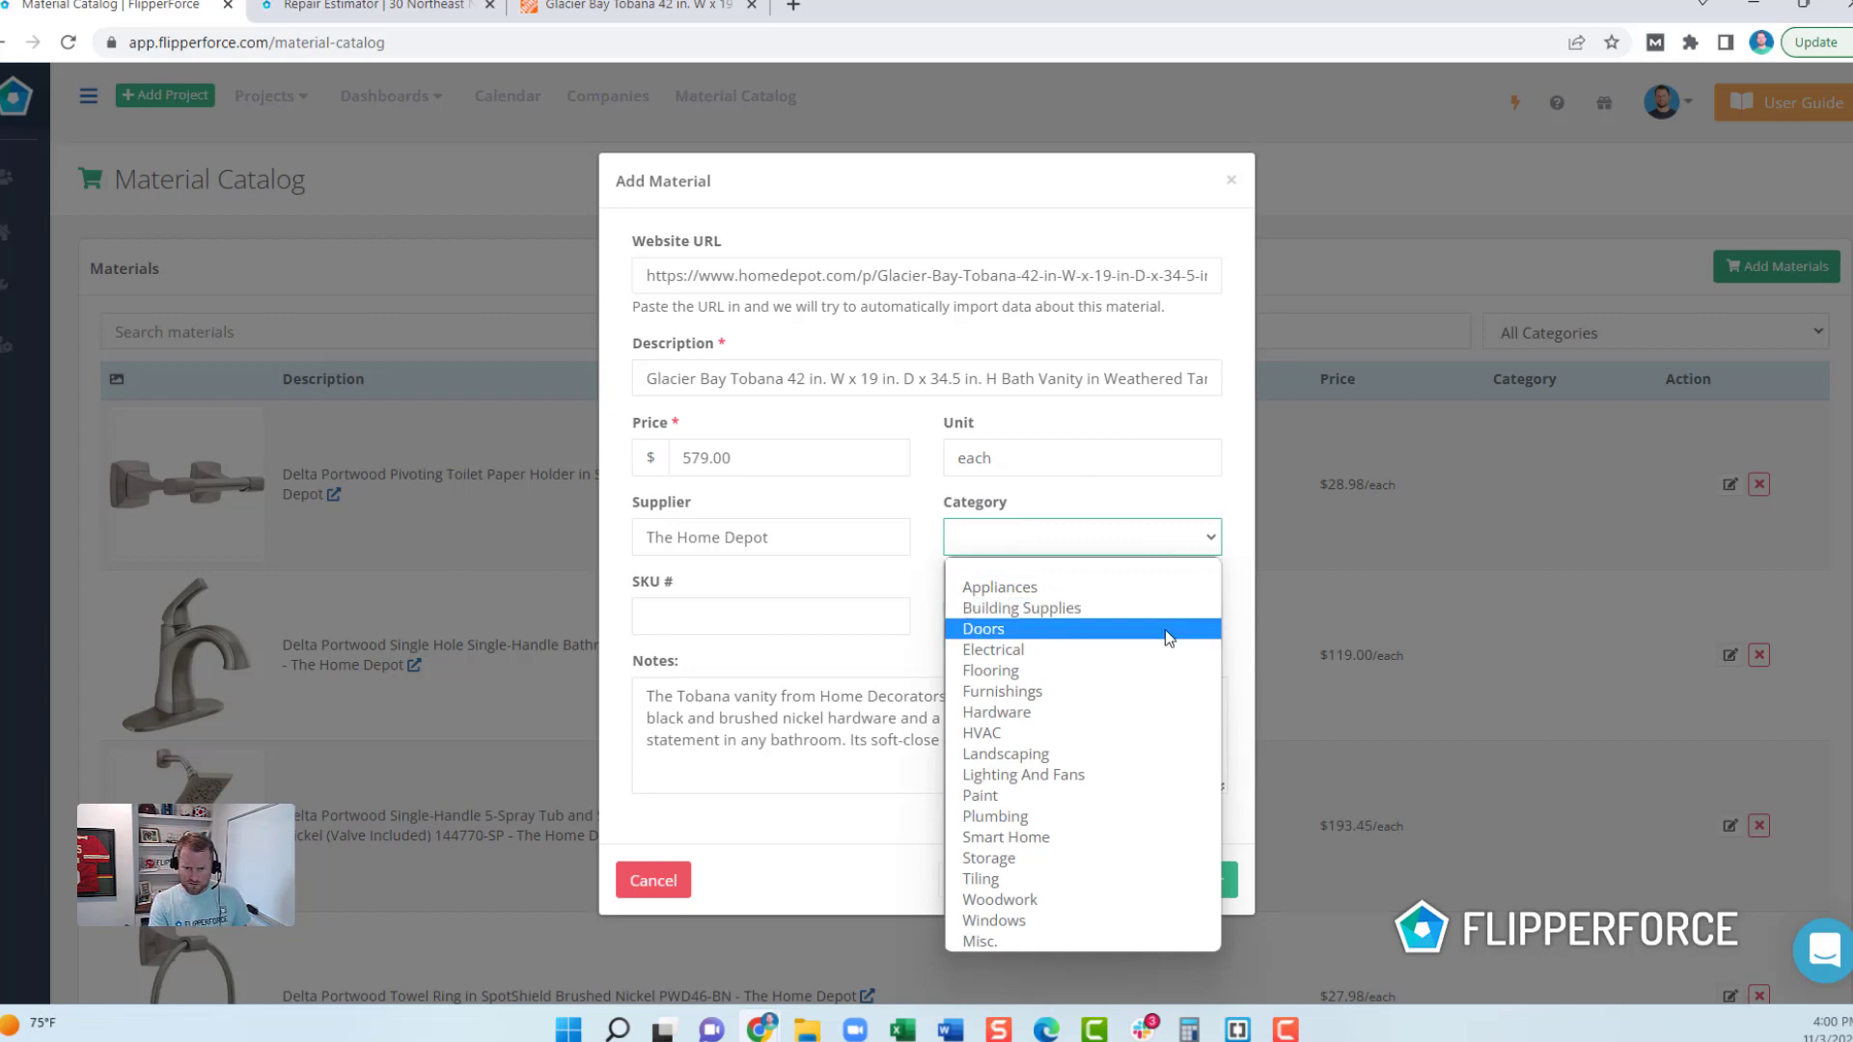
left_click(1132, 900)
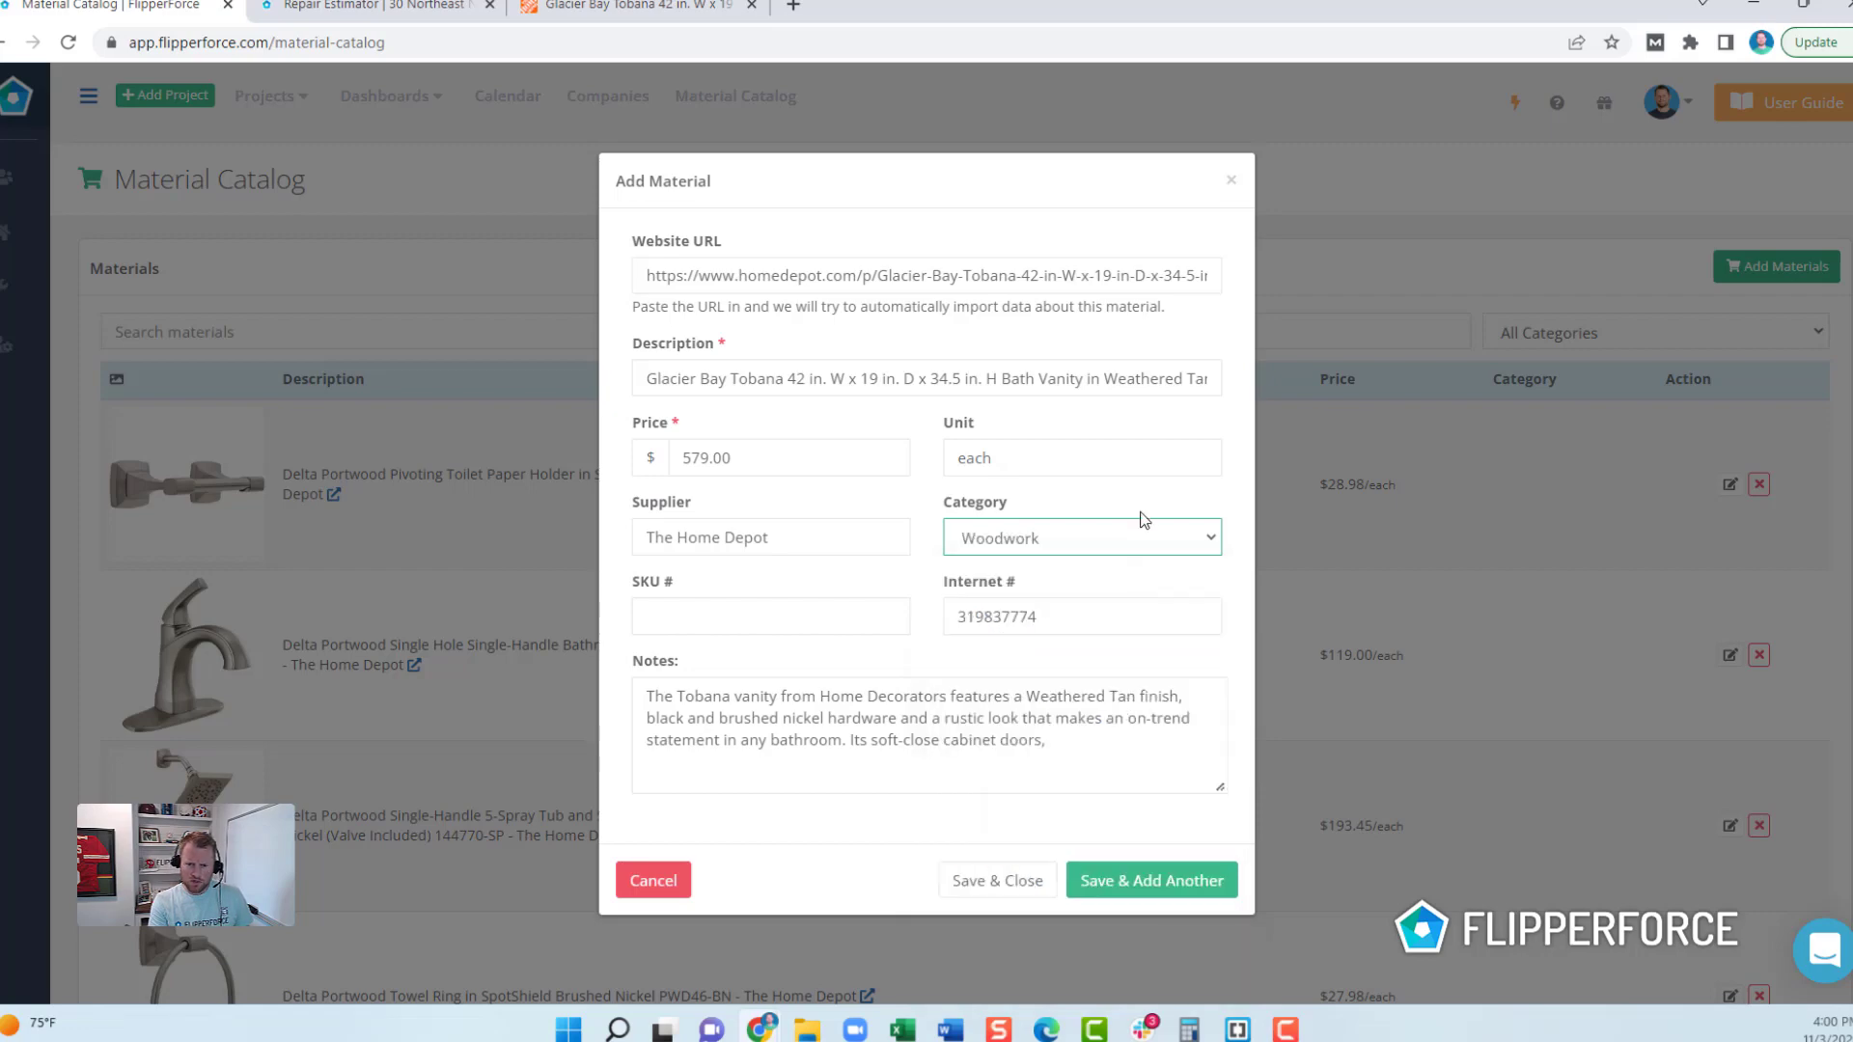
left_click(1028, 883)
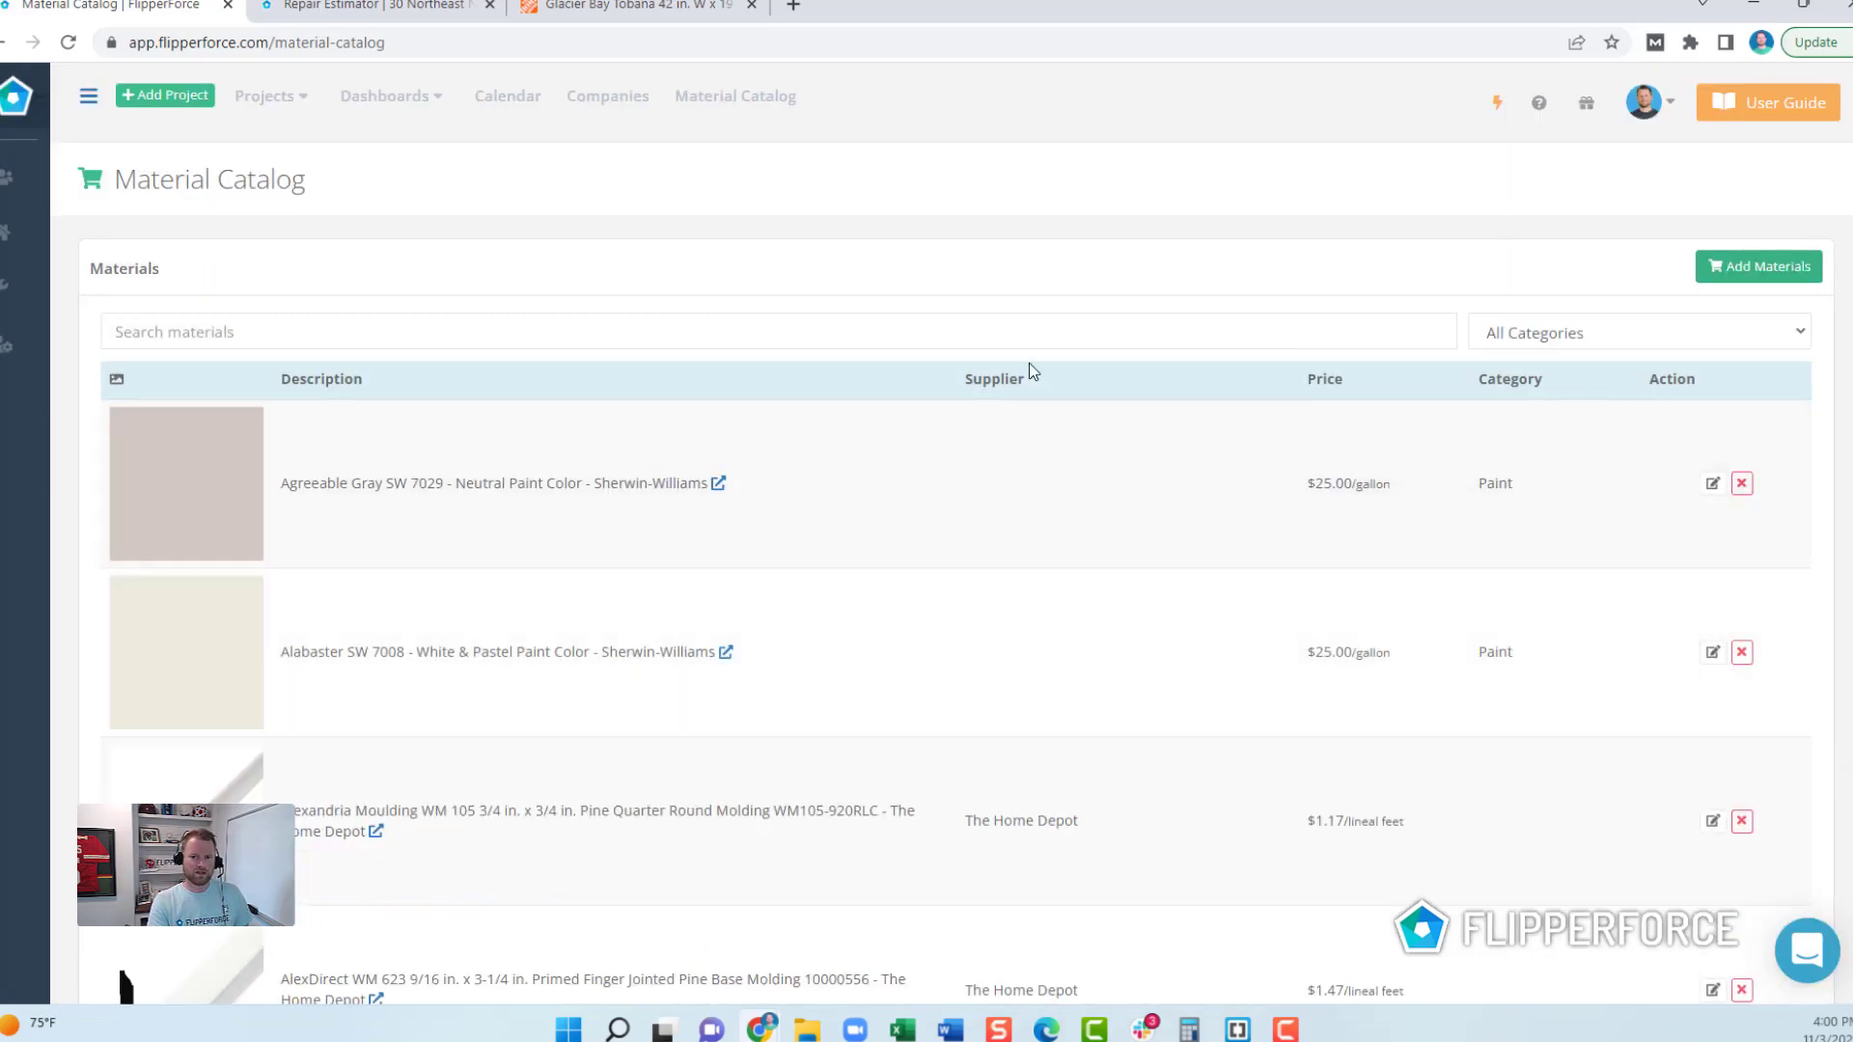
Step: Search the Material Catalog for "vanity" and look through the results for the Glacier Bay Tobana 42 in. vanity
left_click(1048, 339)
type("vanity")
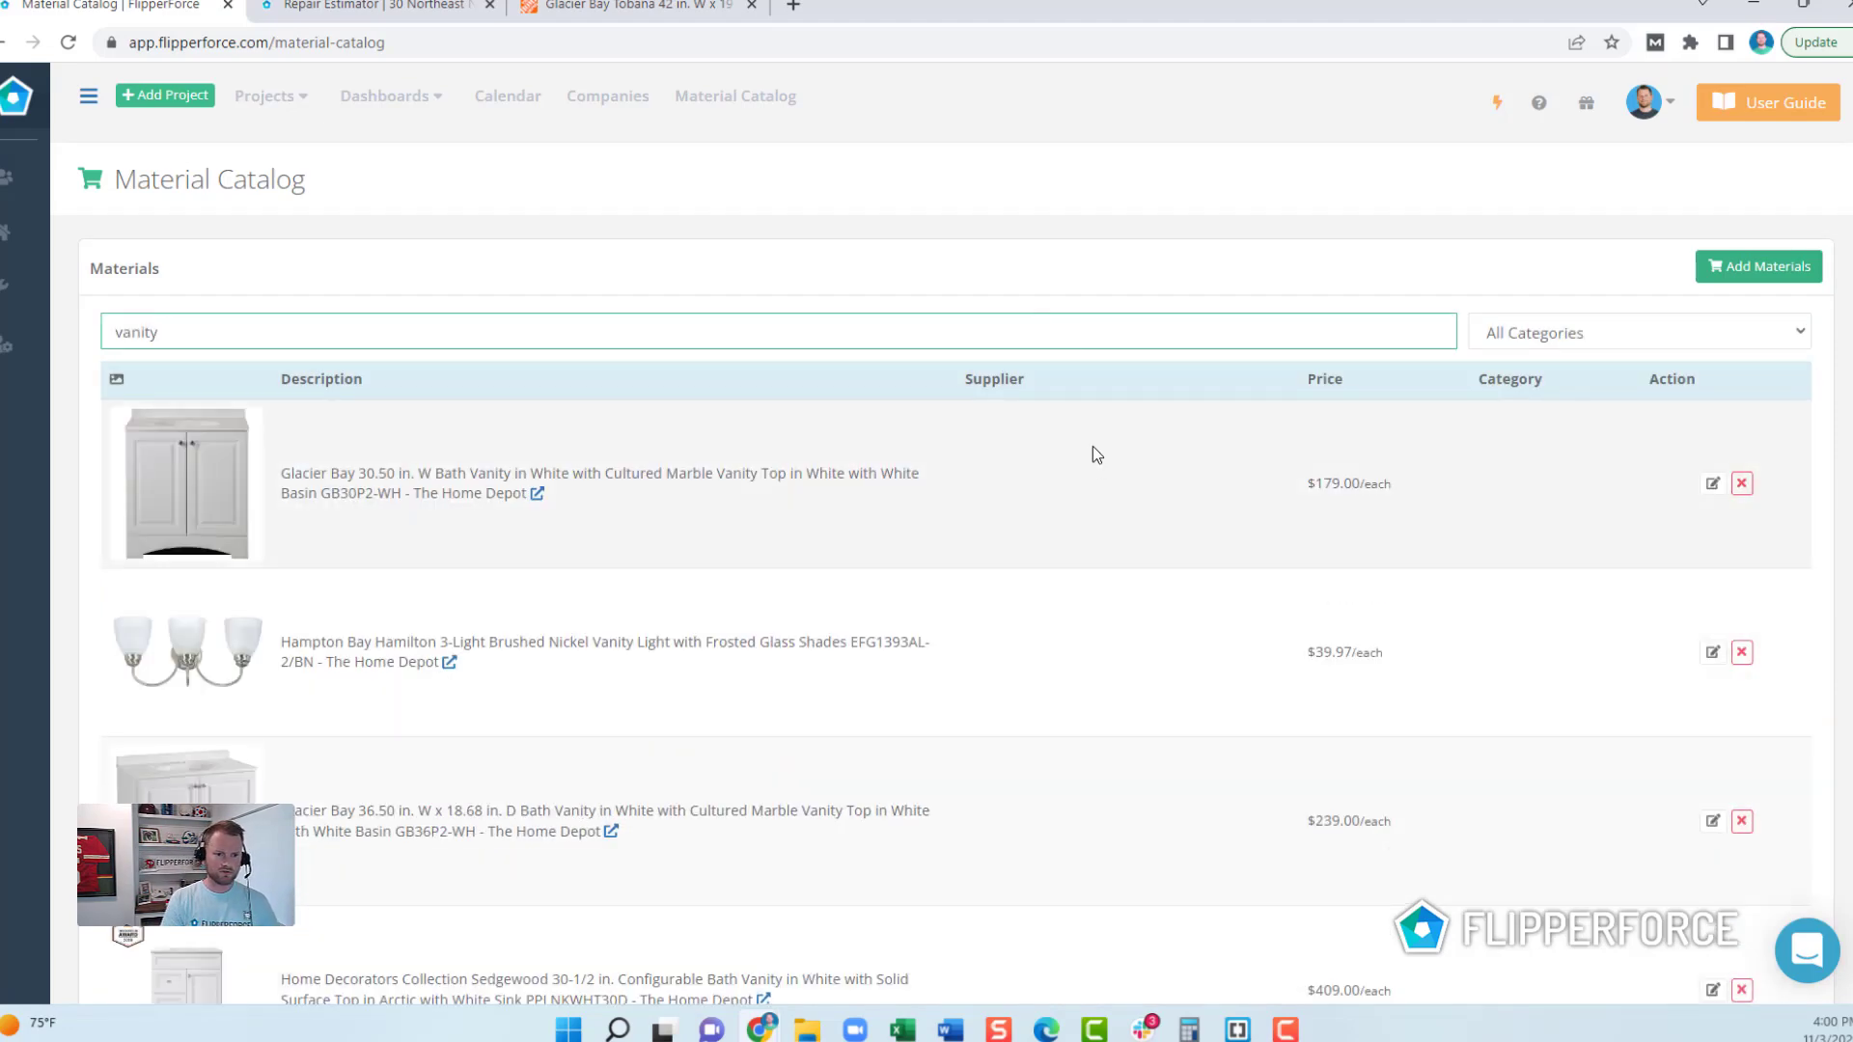
scroll(1095, 455, "down", 15)
scroll(1106, 474, "down", 4)
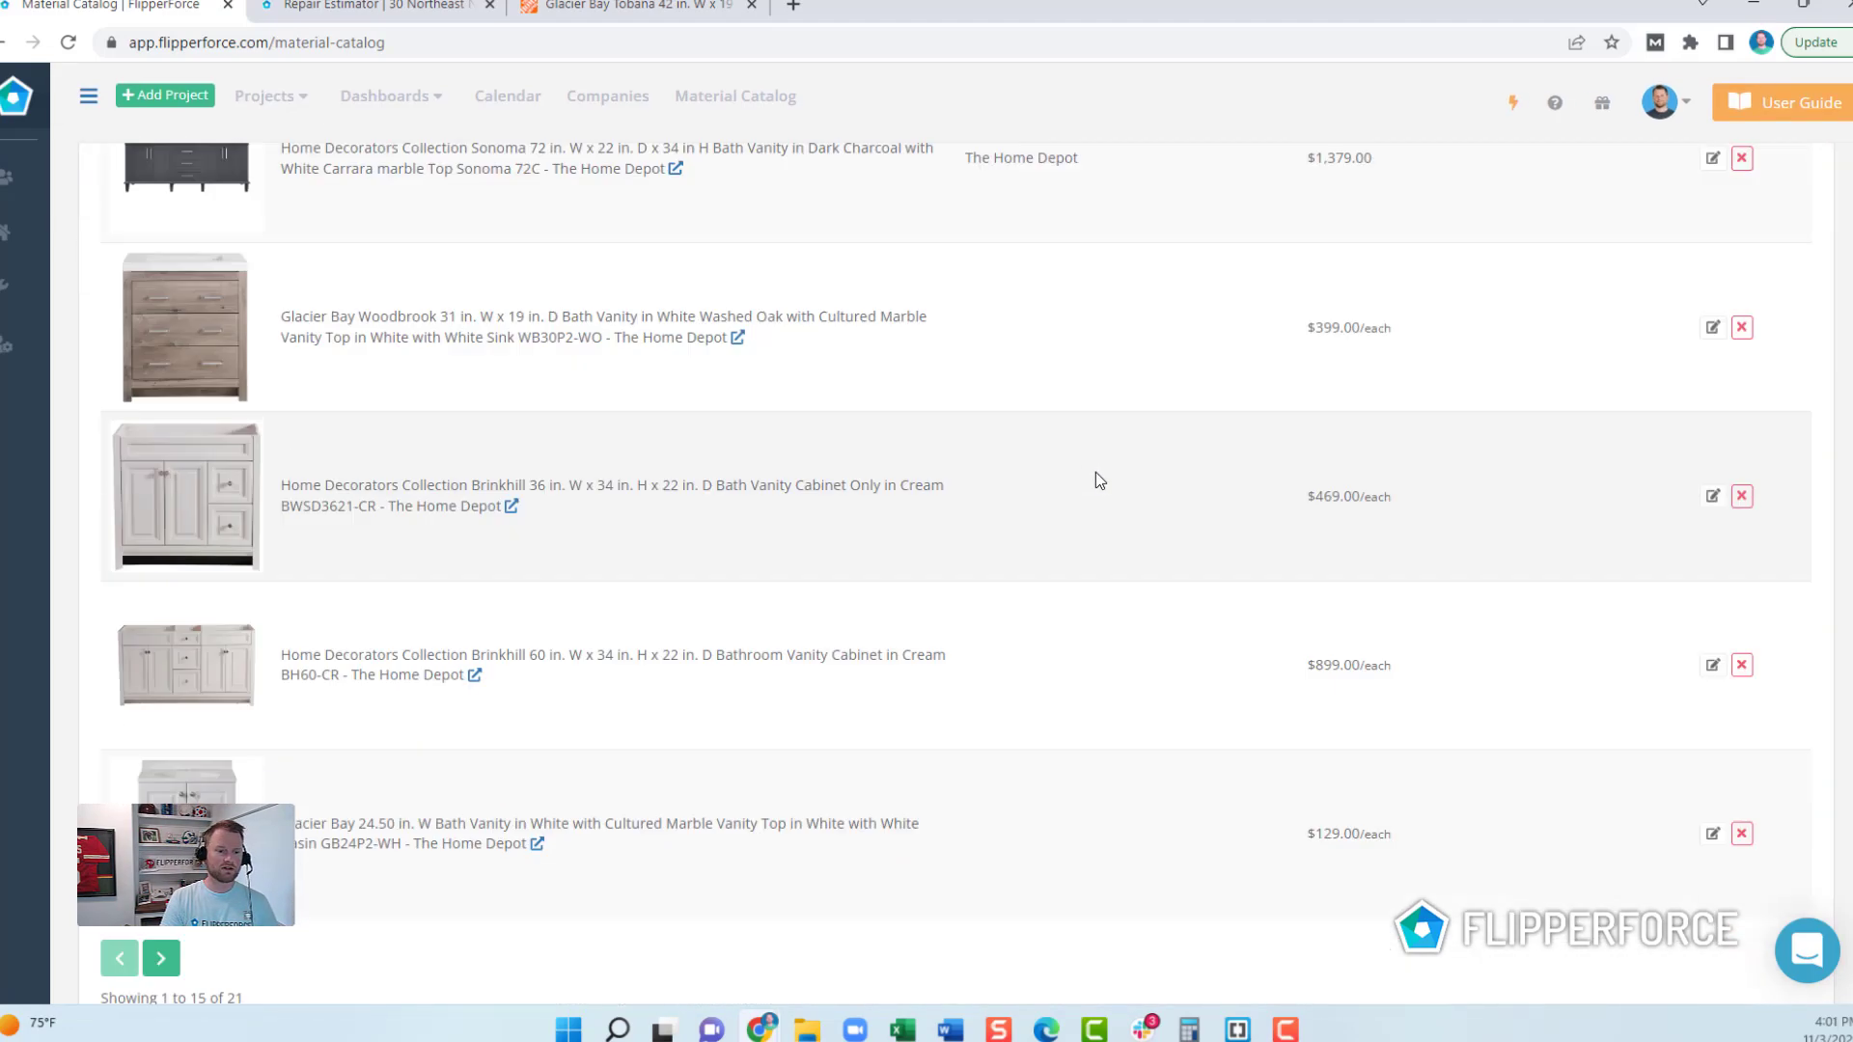
scroll(715, 826, "down", 6)
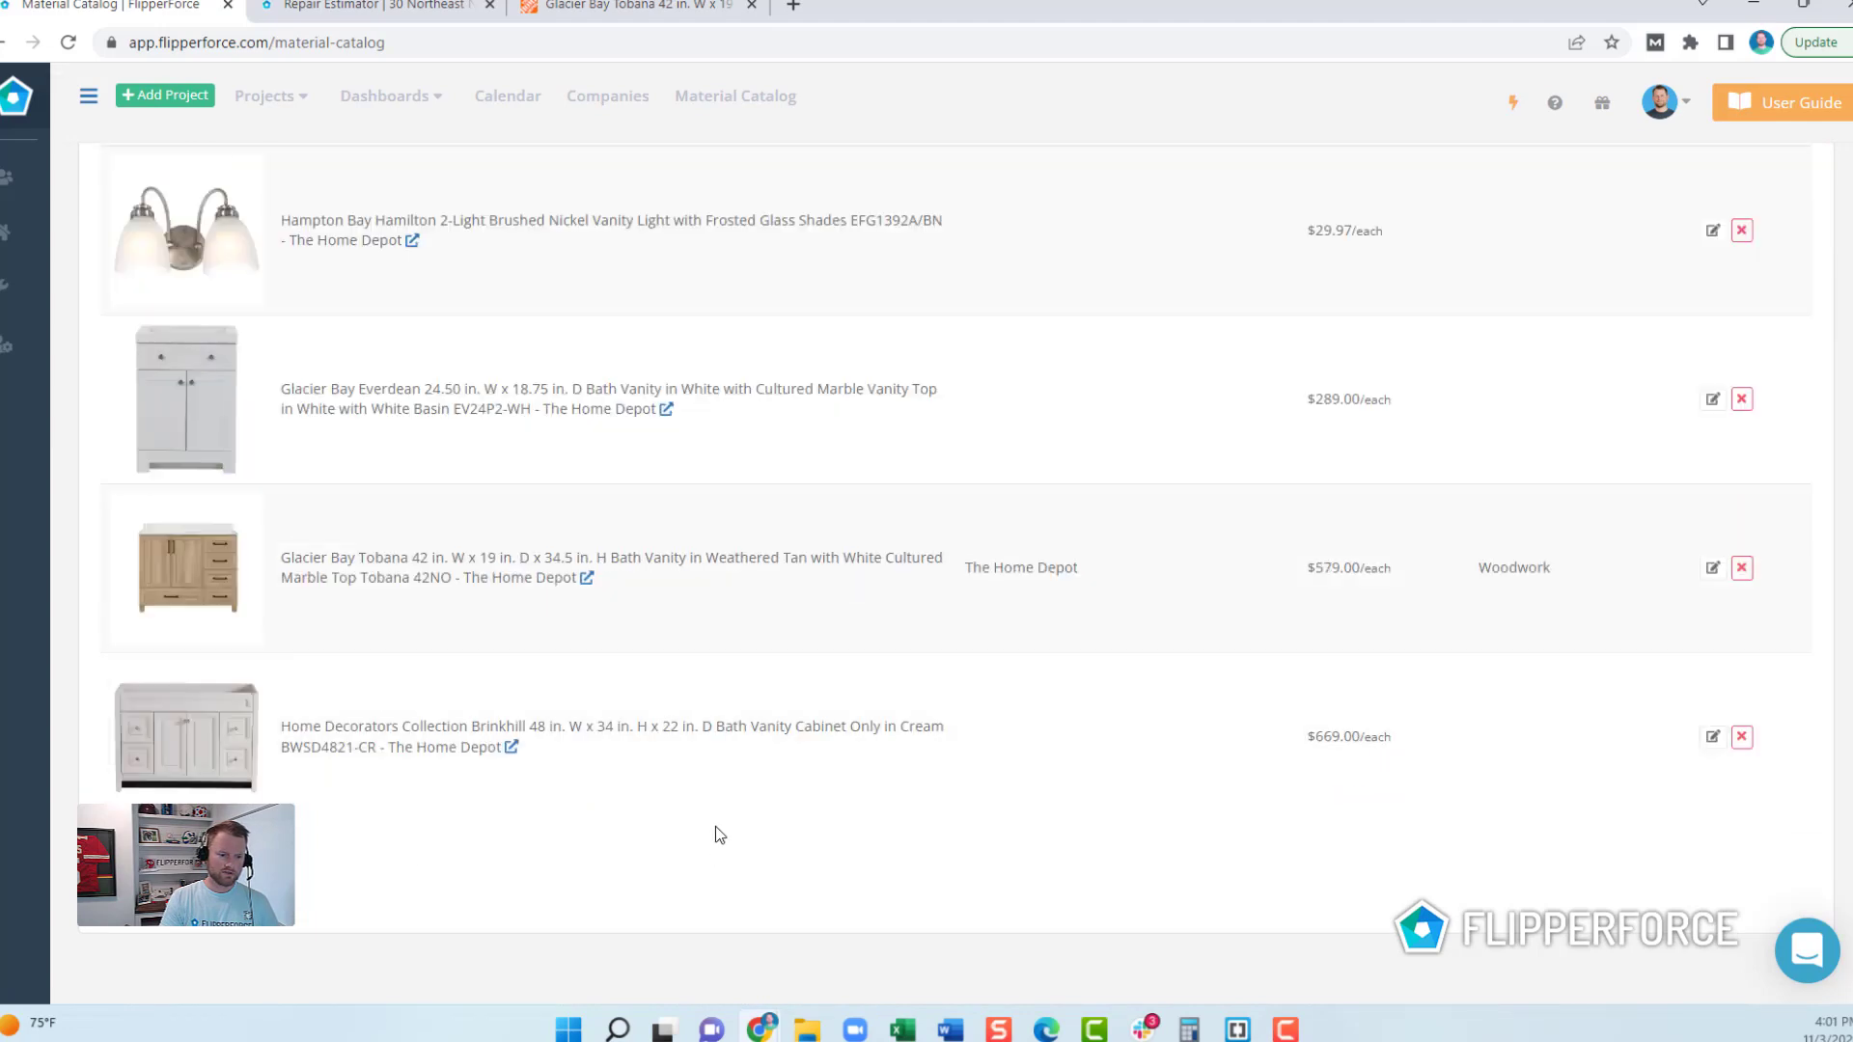
scroll(593, 762, "up", 2)
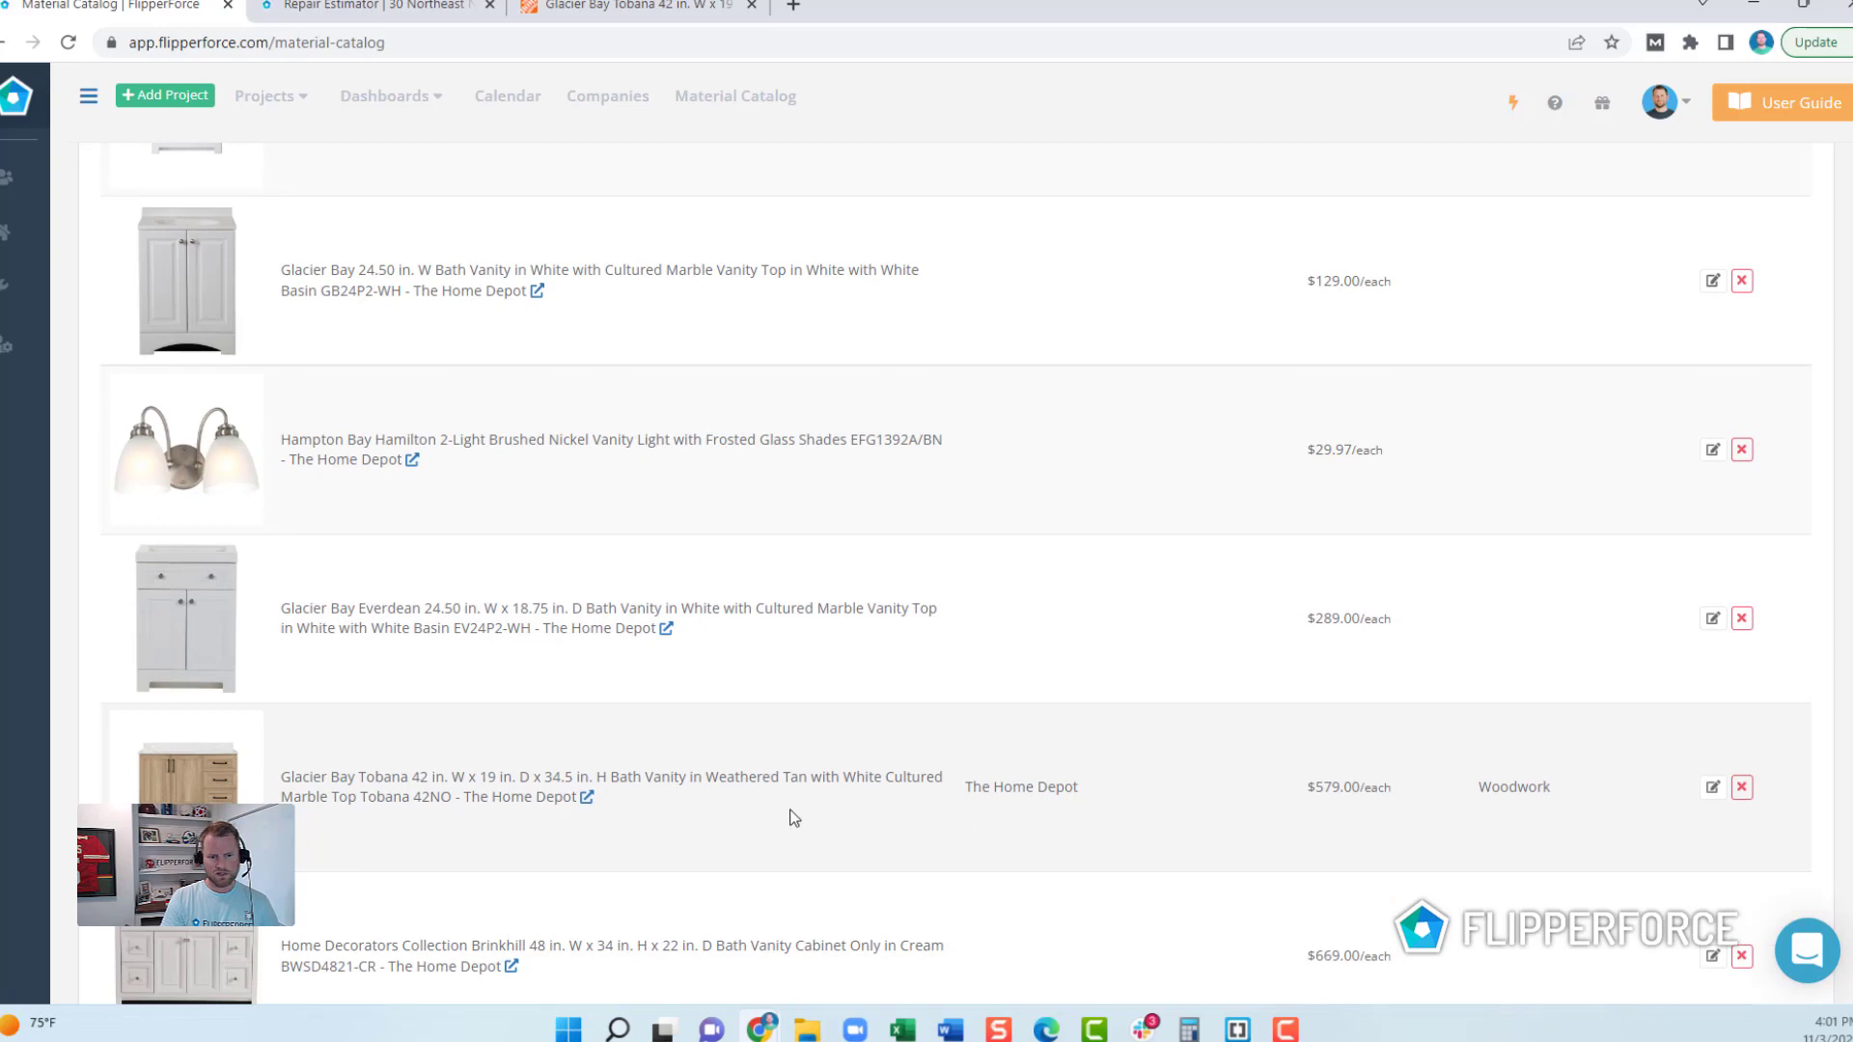
scroll(1378, 763, "up", 1)
scroll(1380, 772, "up", 3)
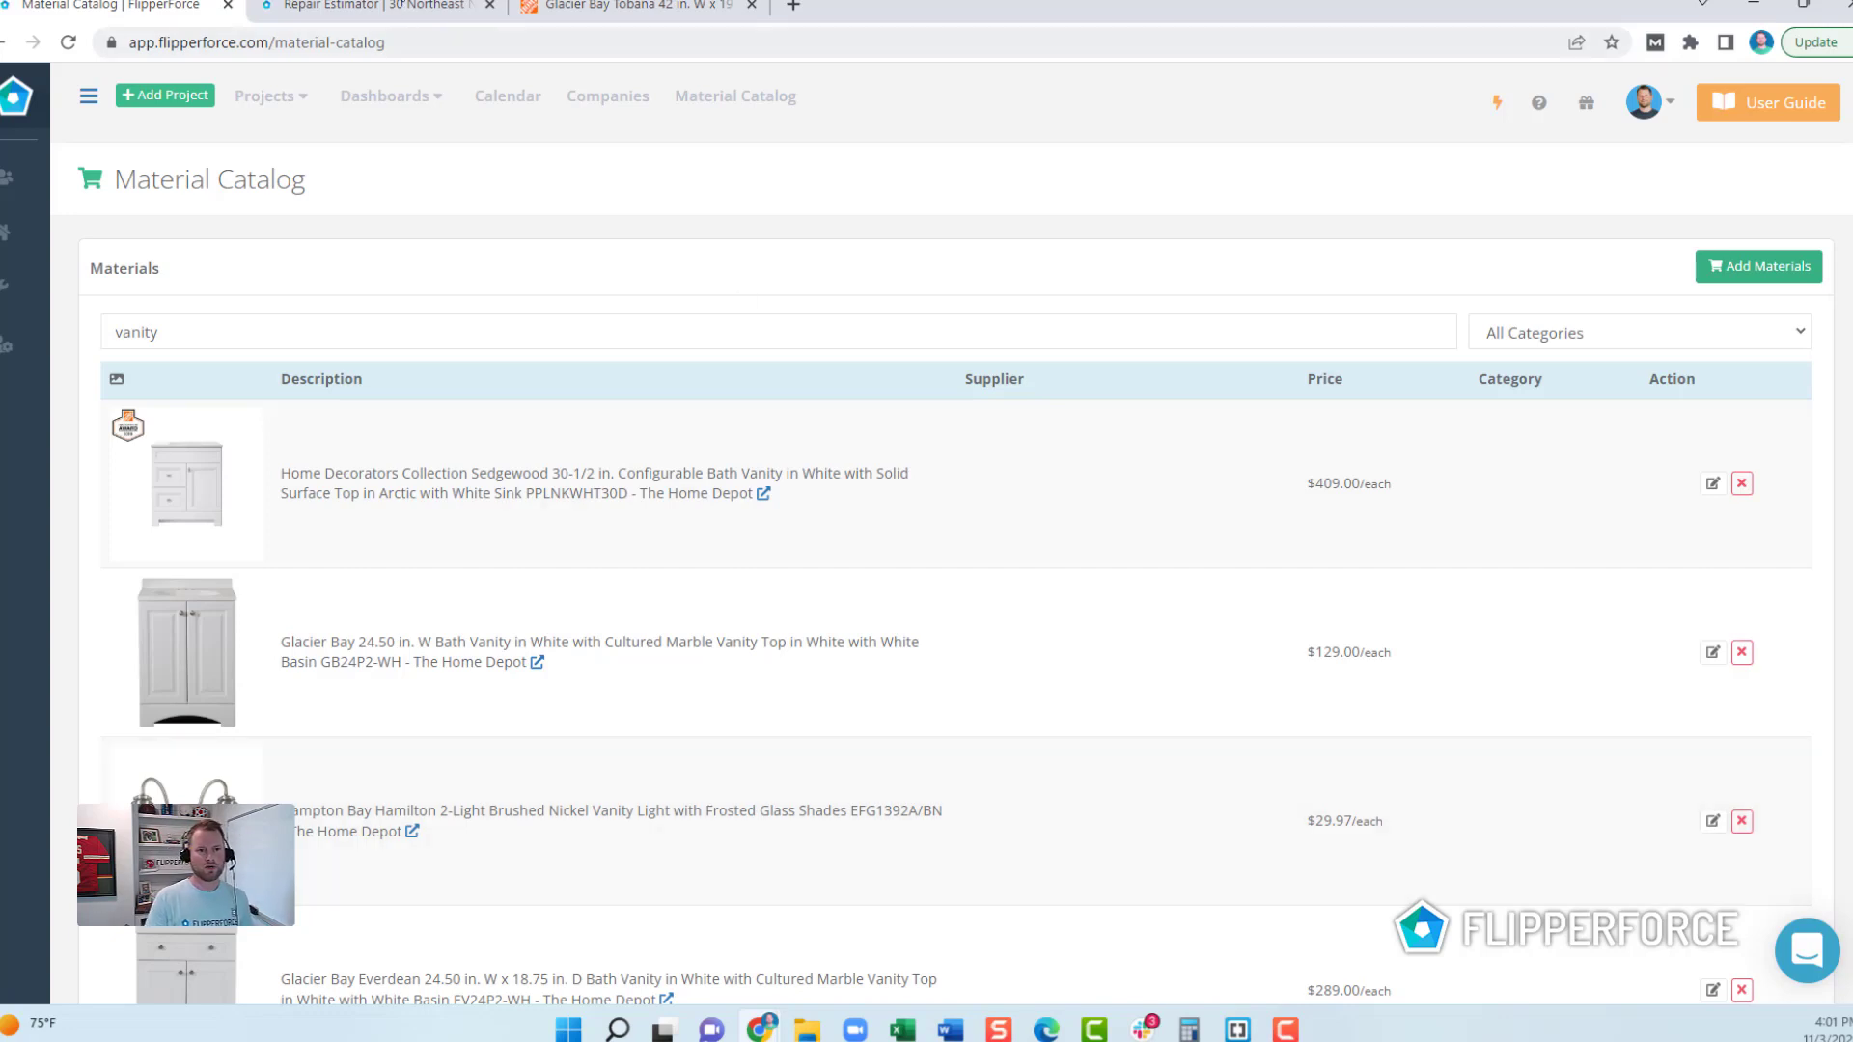
Step: Switch to the project's Repair Estimator, reload it and expand the Cabinetry category in the Interiors estimate
left_click(377, 6)
key("F5")
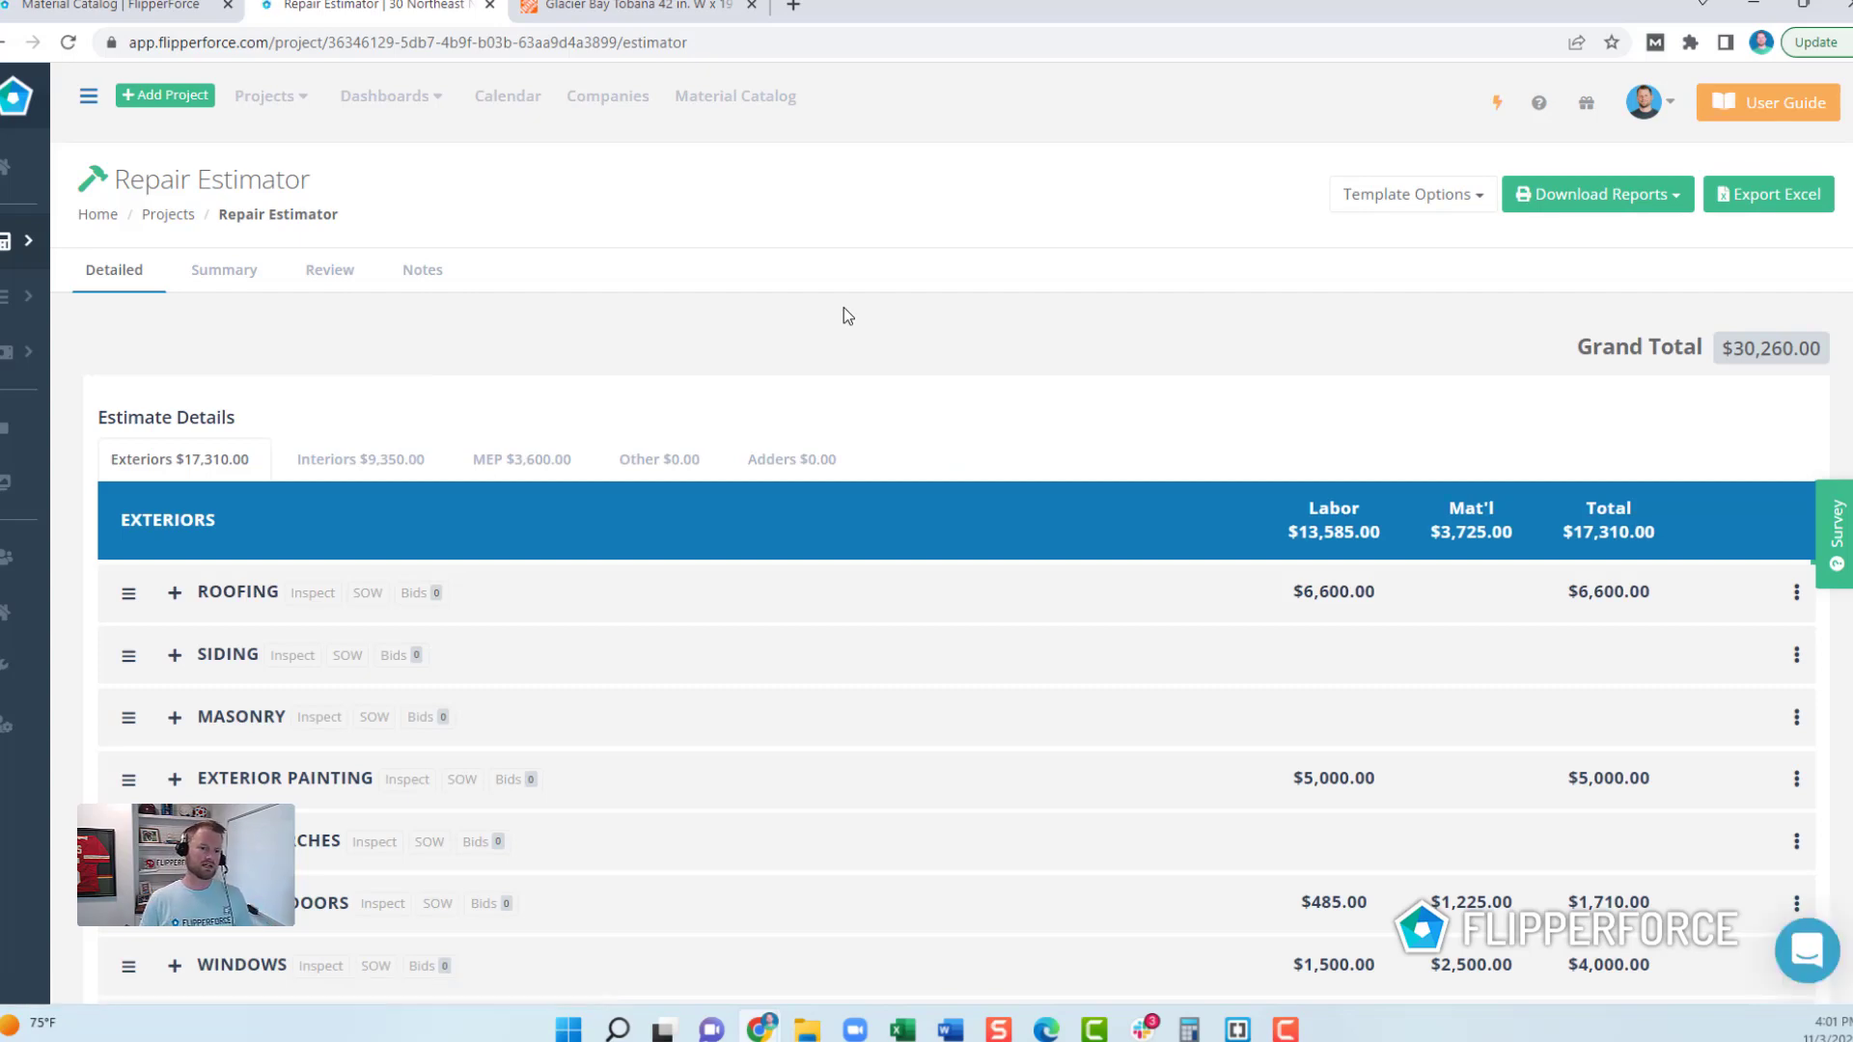
left_click(383, 461)
scroll(1049, 367, "down", 3)
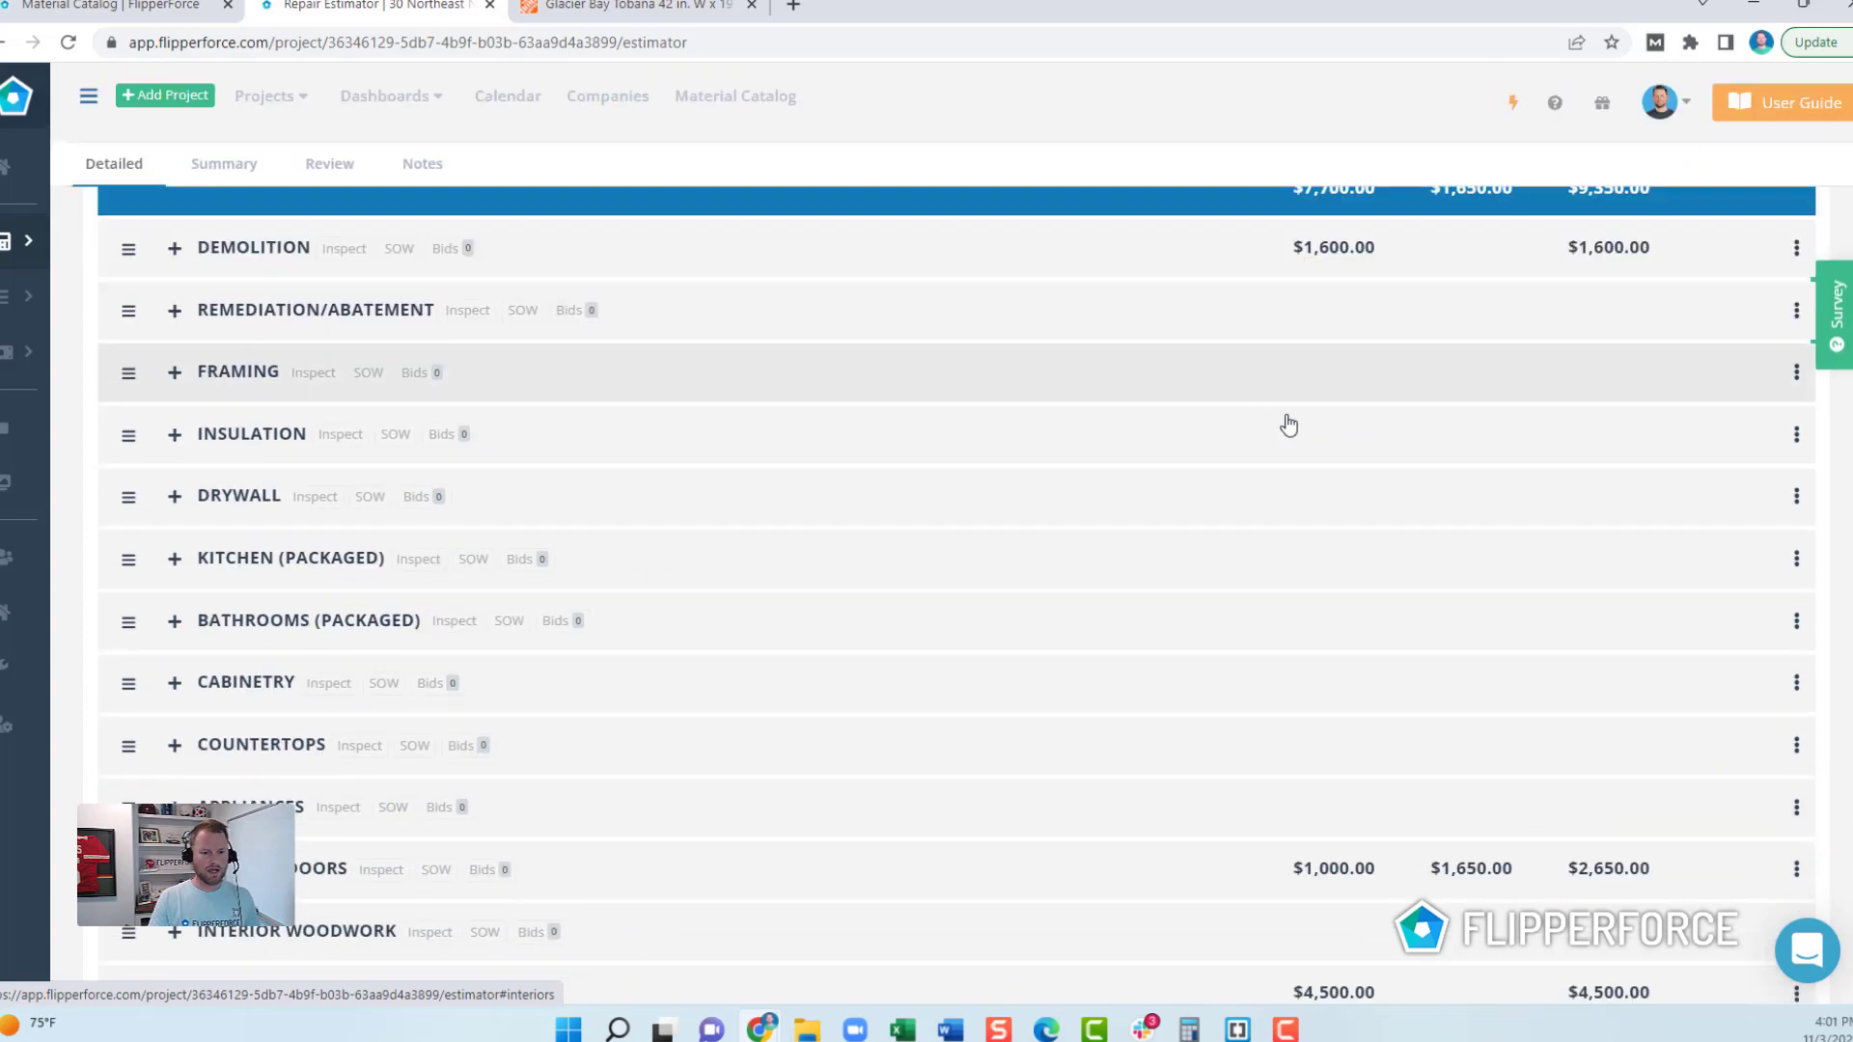
scroll(1286, 434, "down", 3)
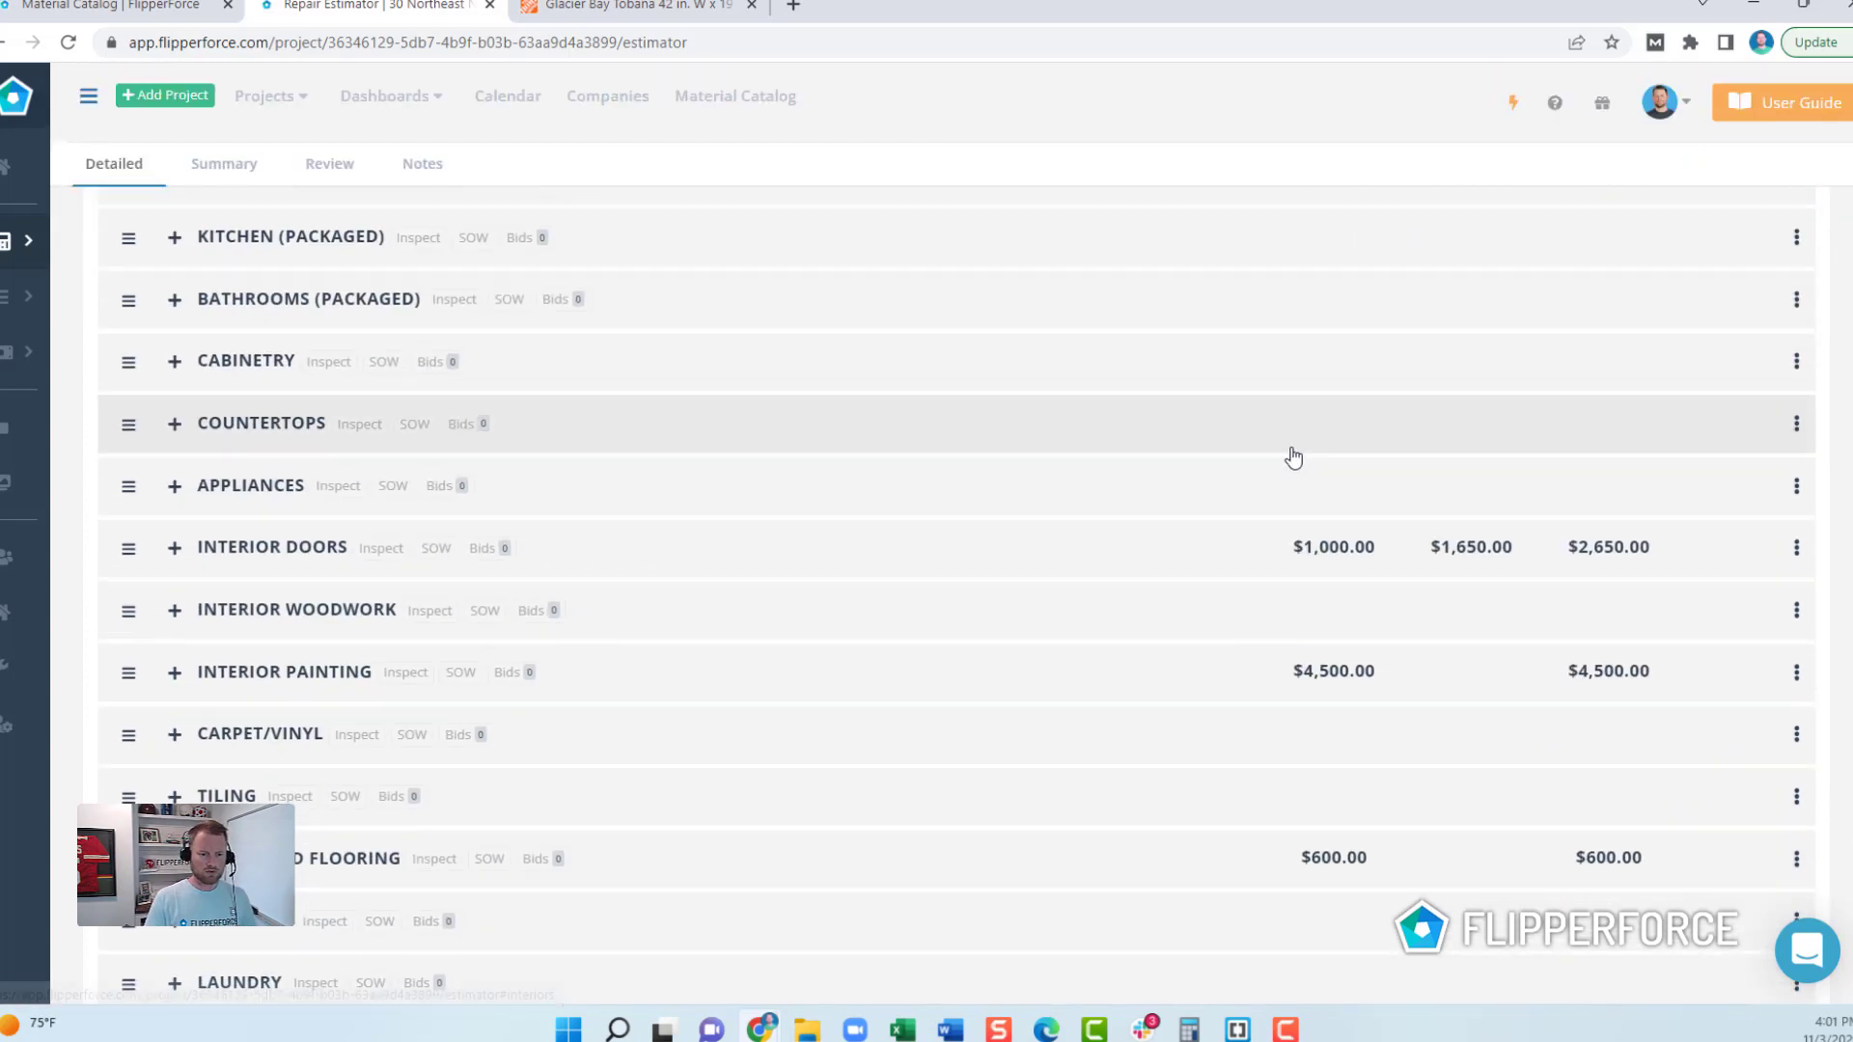
left_click(267, 354)
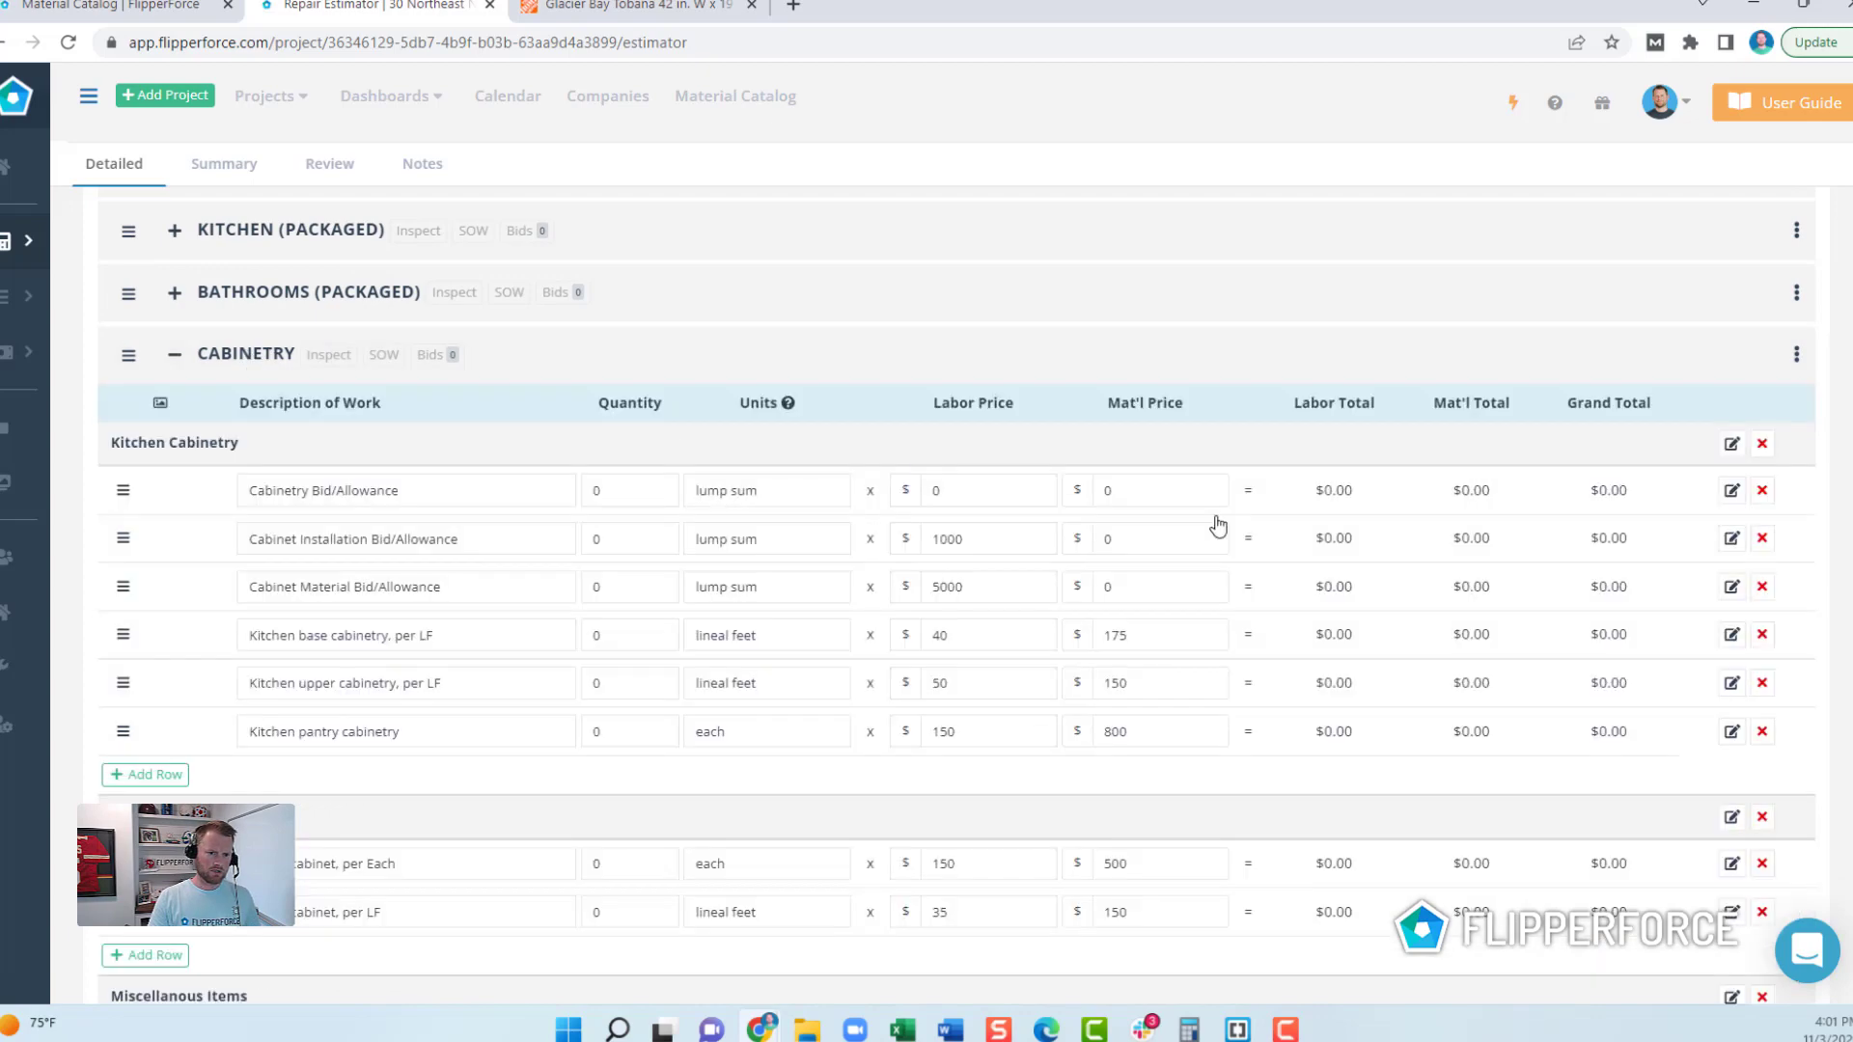
Step: Set the quantity of "Vanity cabinet, per Each" to 1 under Bathroom Vanity Items
scroll(1387, 577, "down", 2)
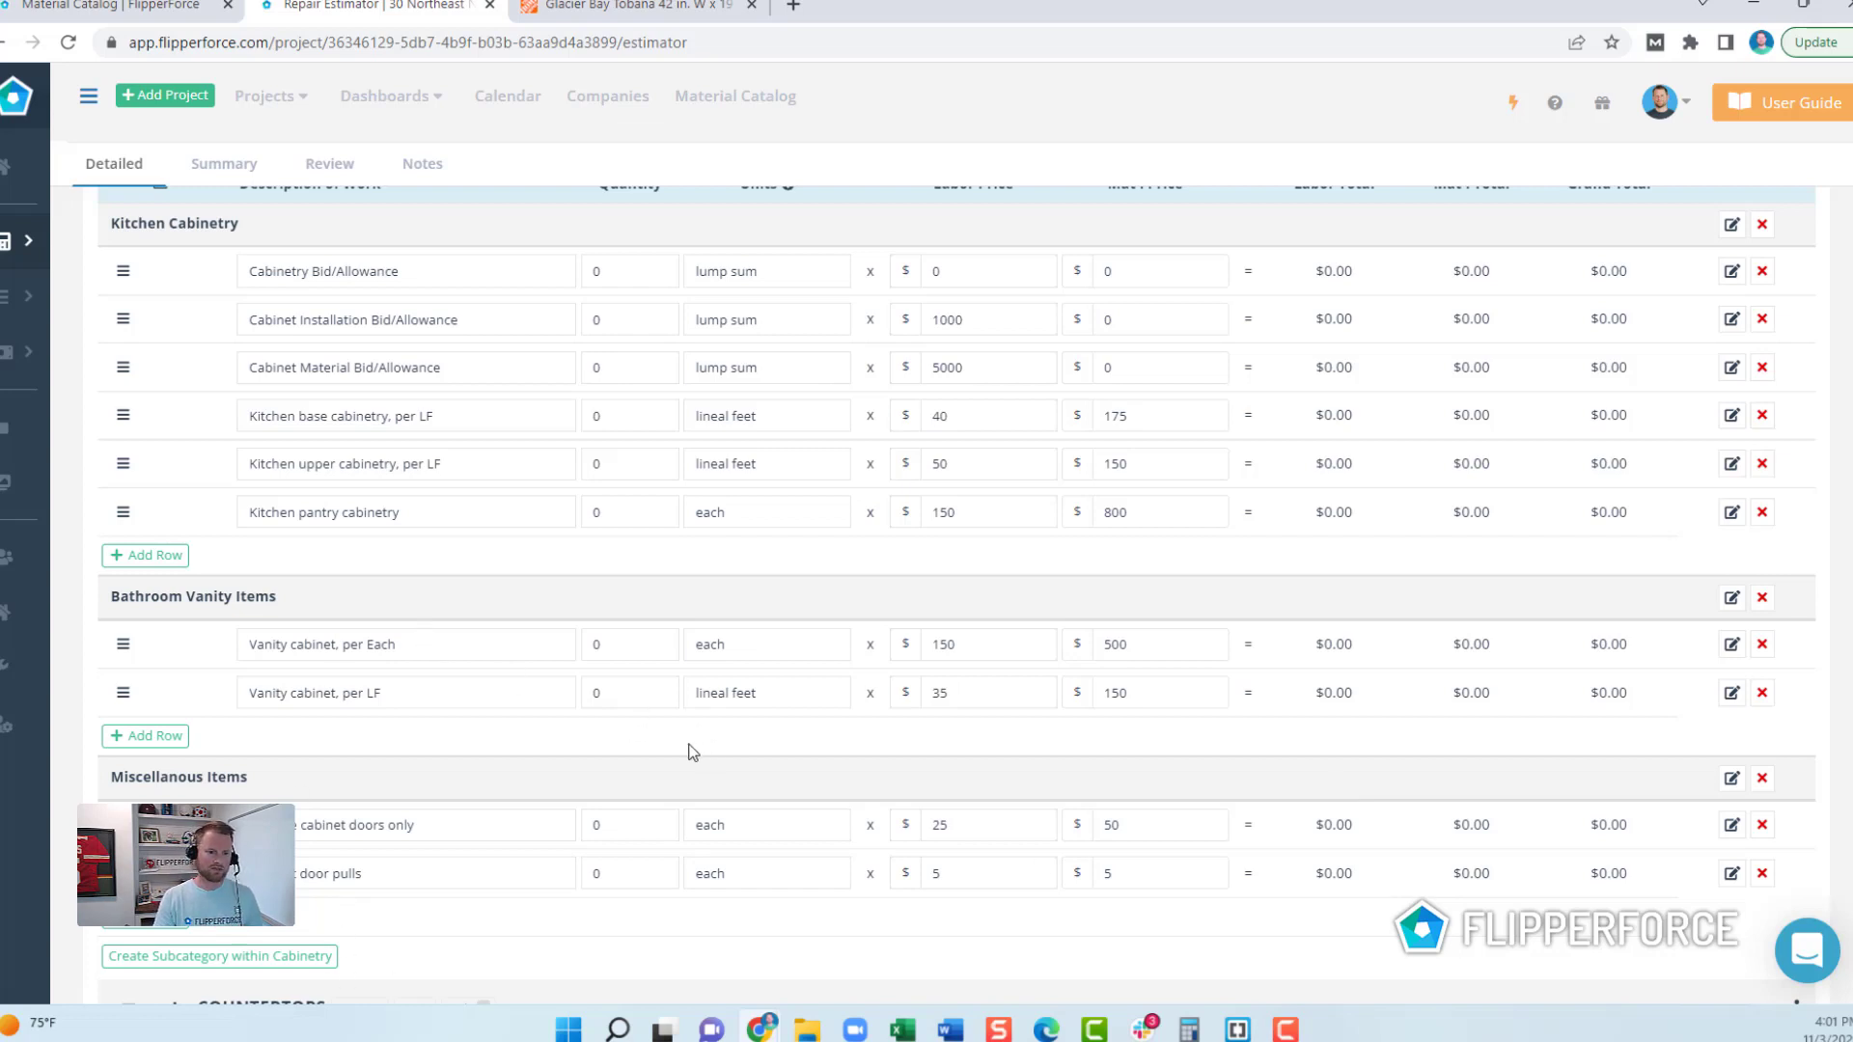
left_click(637, 655)
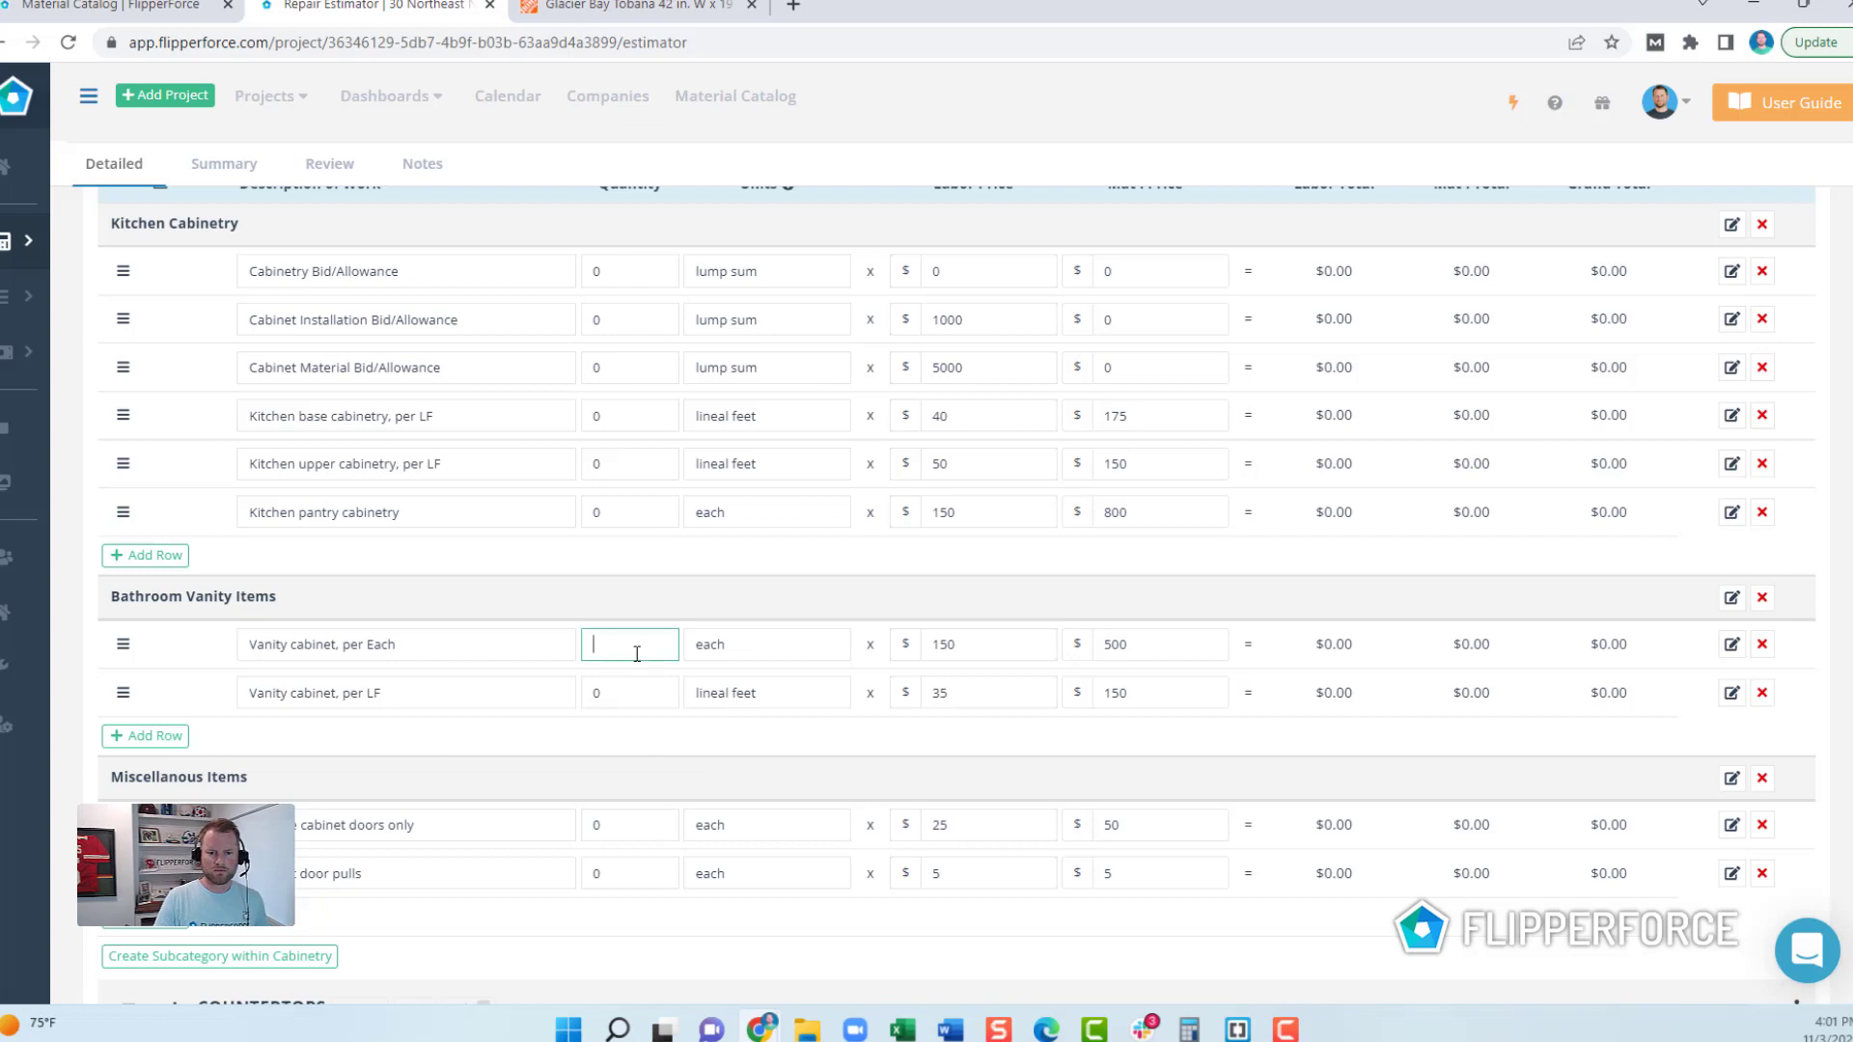
type("1")
left_click(868, 623)
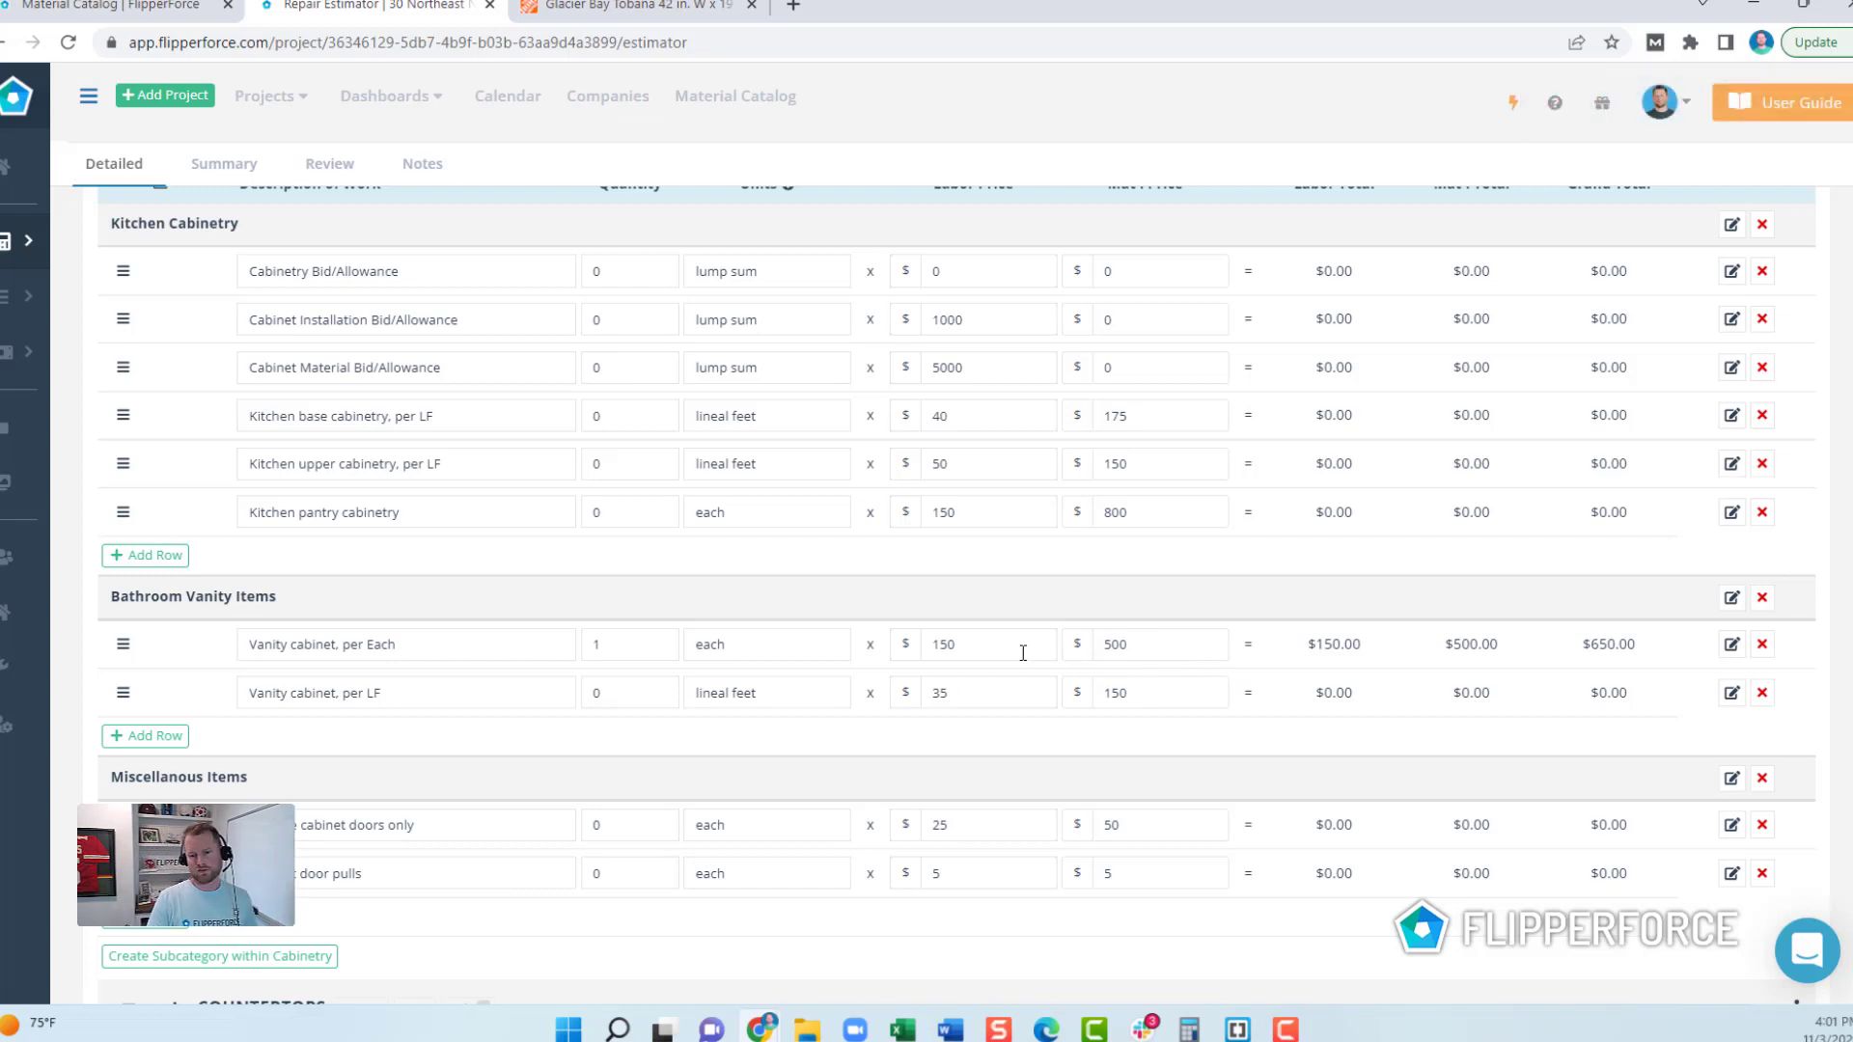
Step: Start choosing a catalog material for the "Vanity cabinet, per Each" line and search the catalog for "vanity"
scroll(1023, 651, "up", 1)
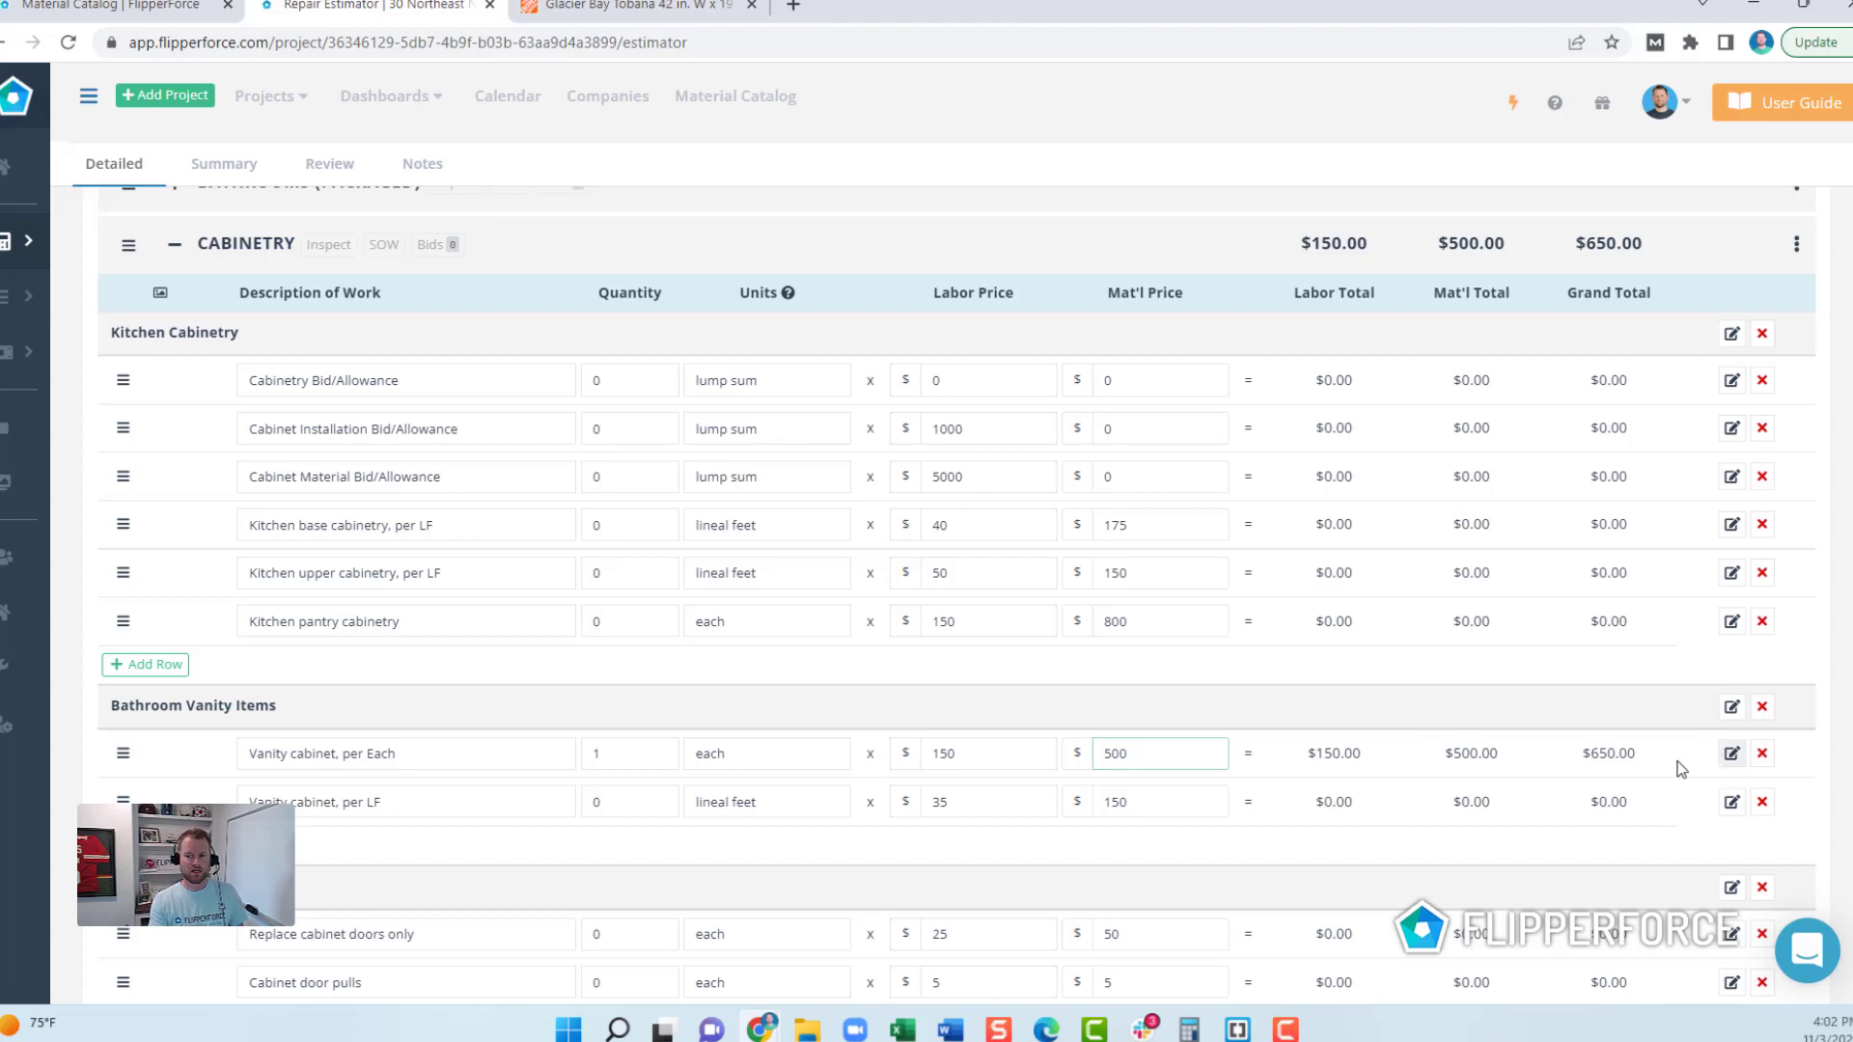
left_click(1732, 754)
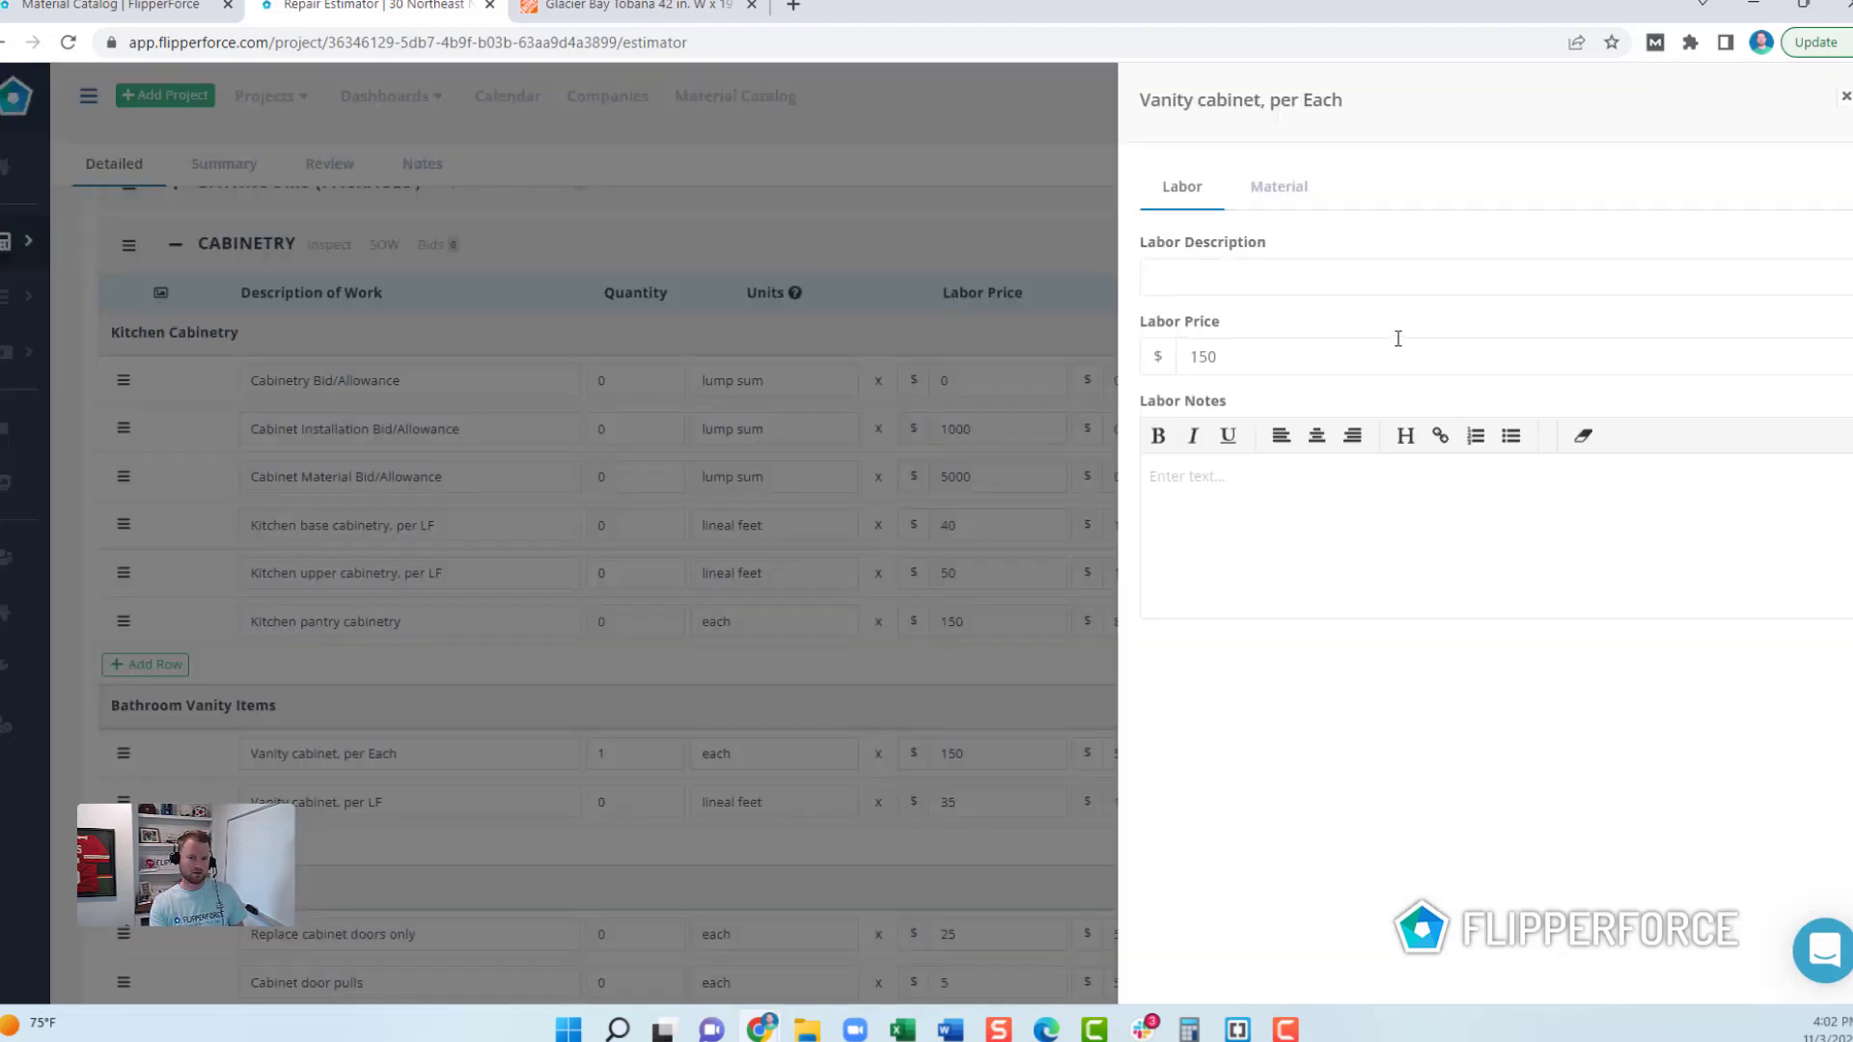
left_click(1294, 193)
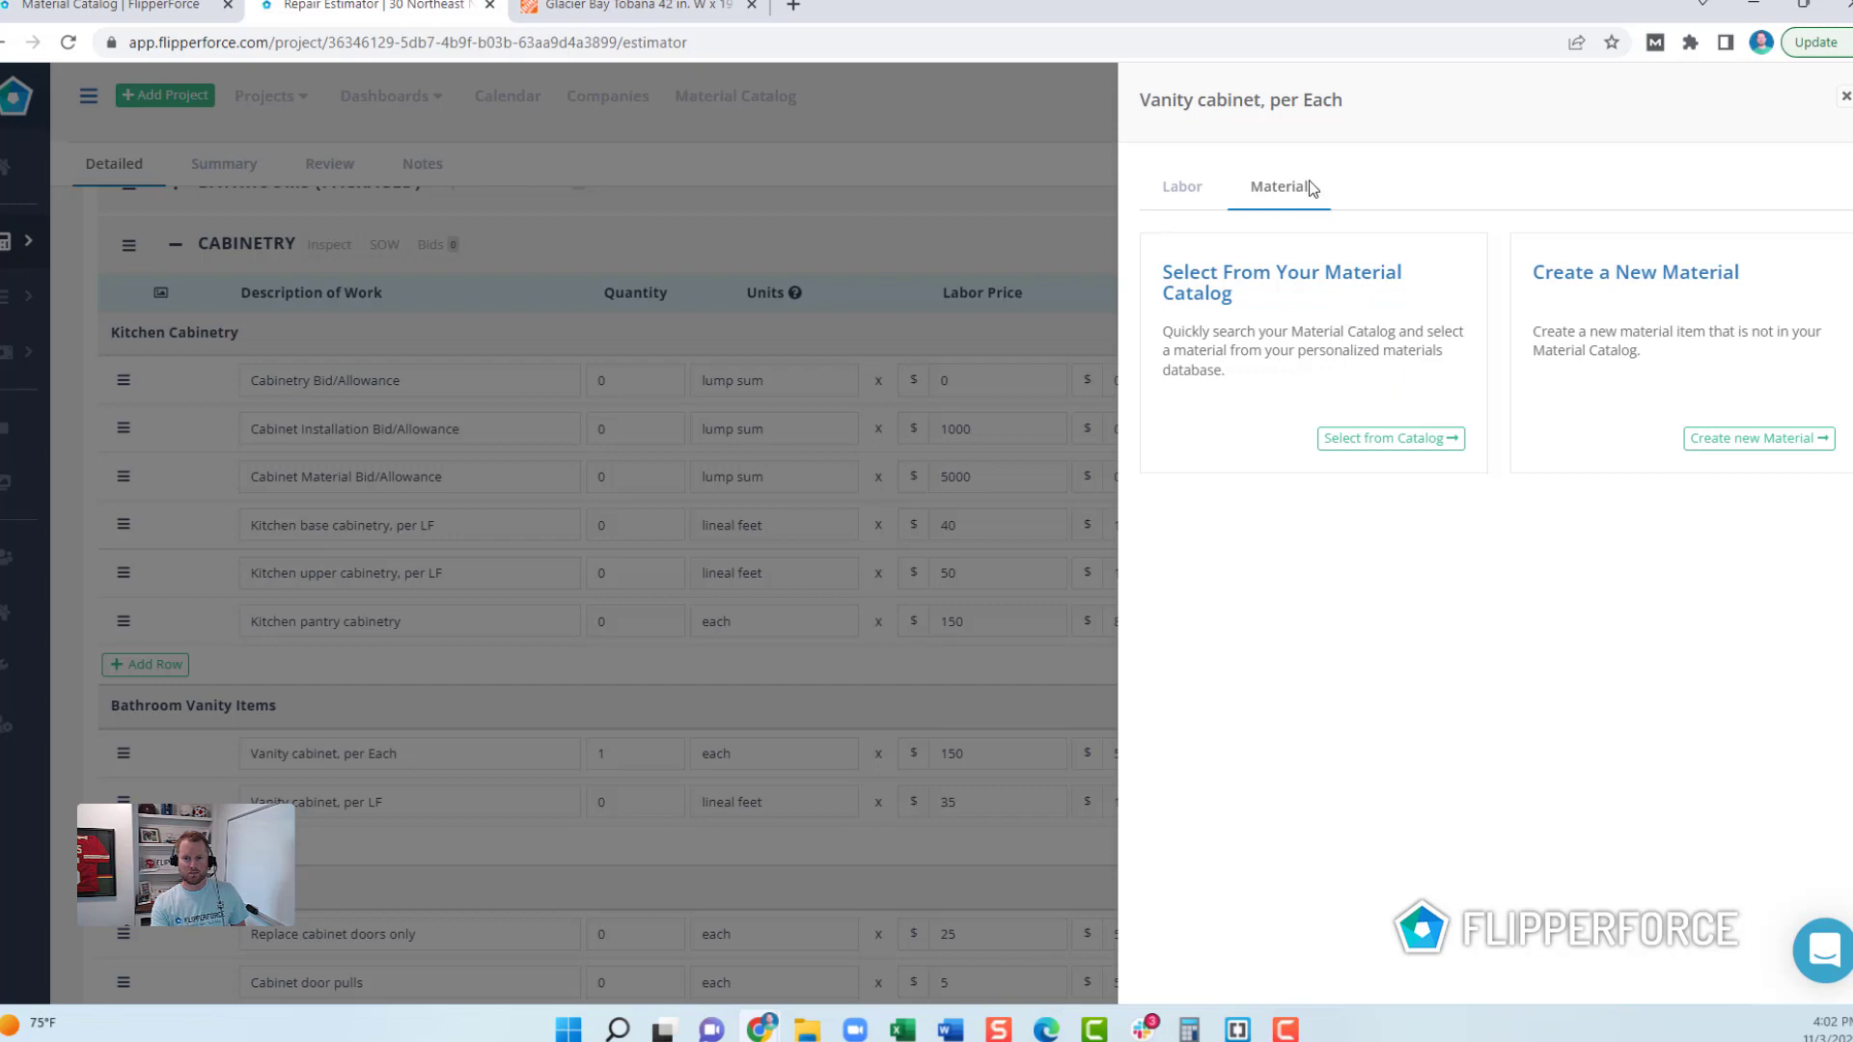
left_click(1404, 442)
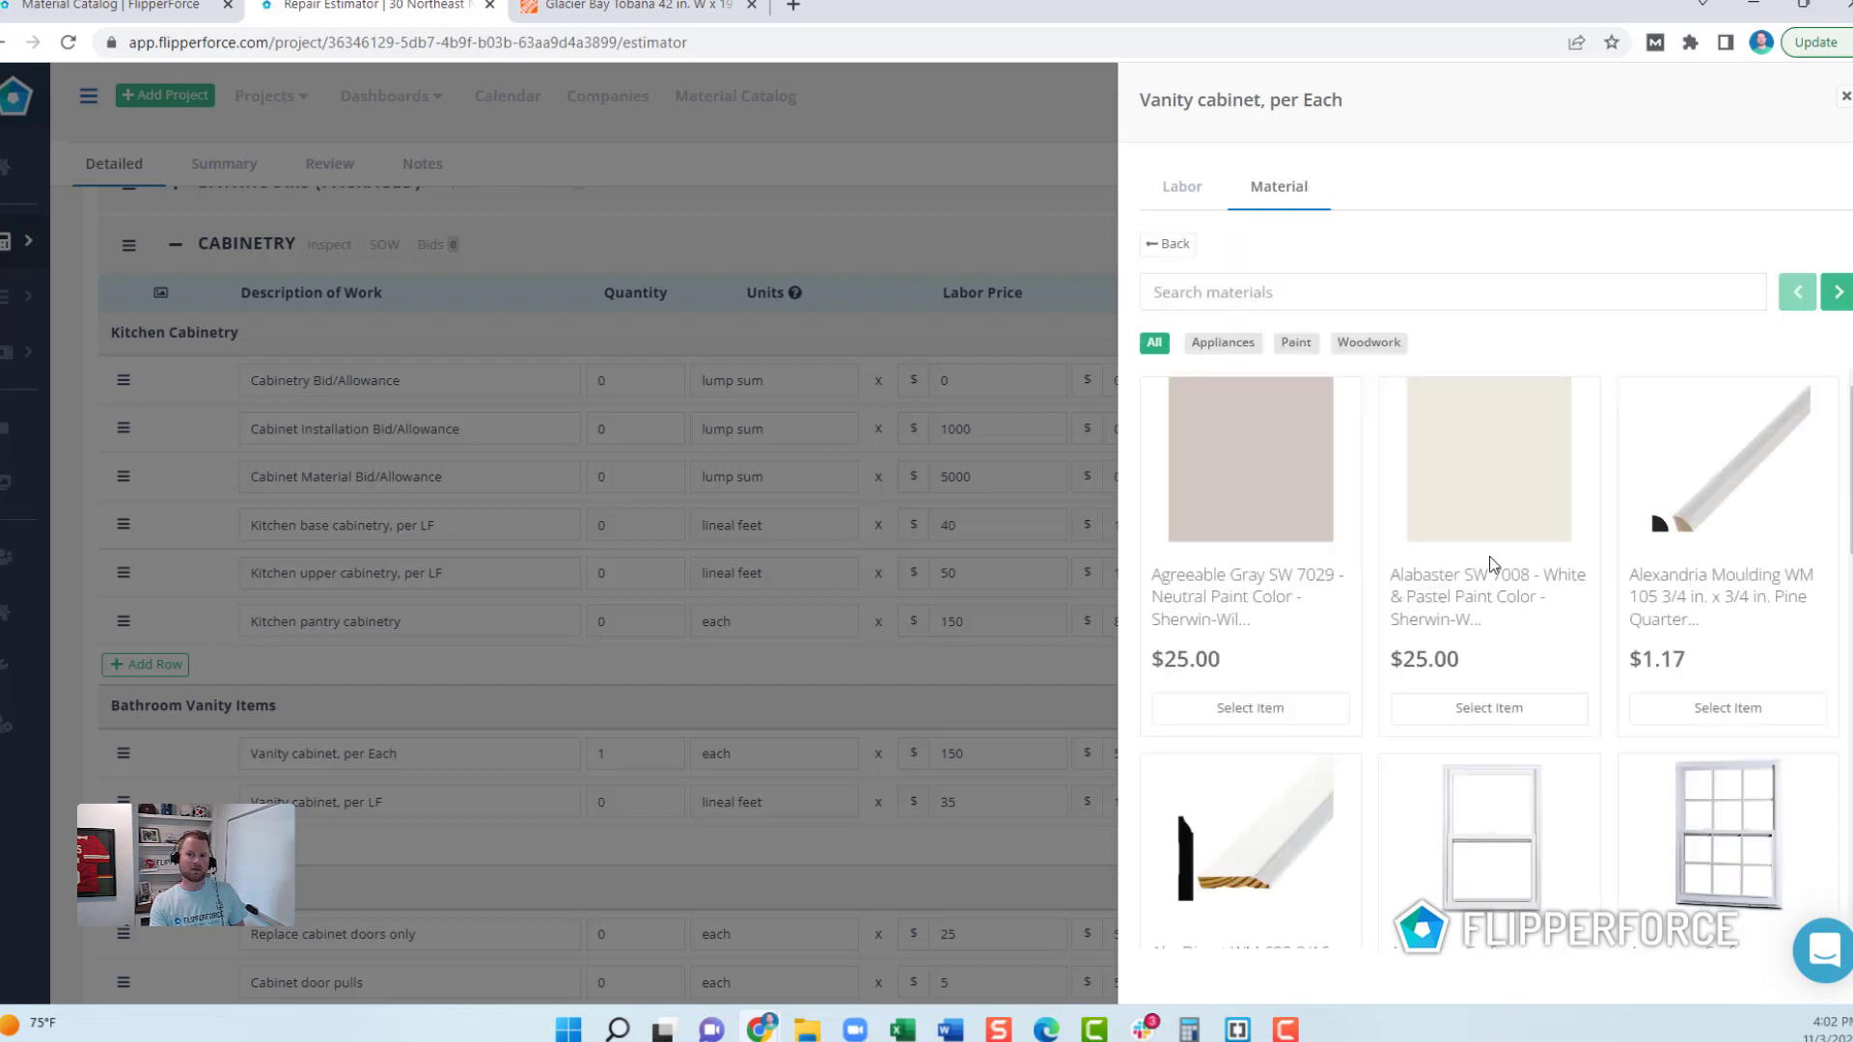
left_click(1412, 290)
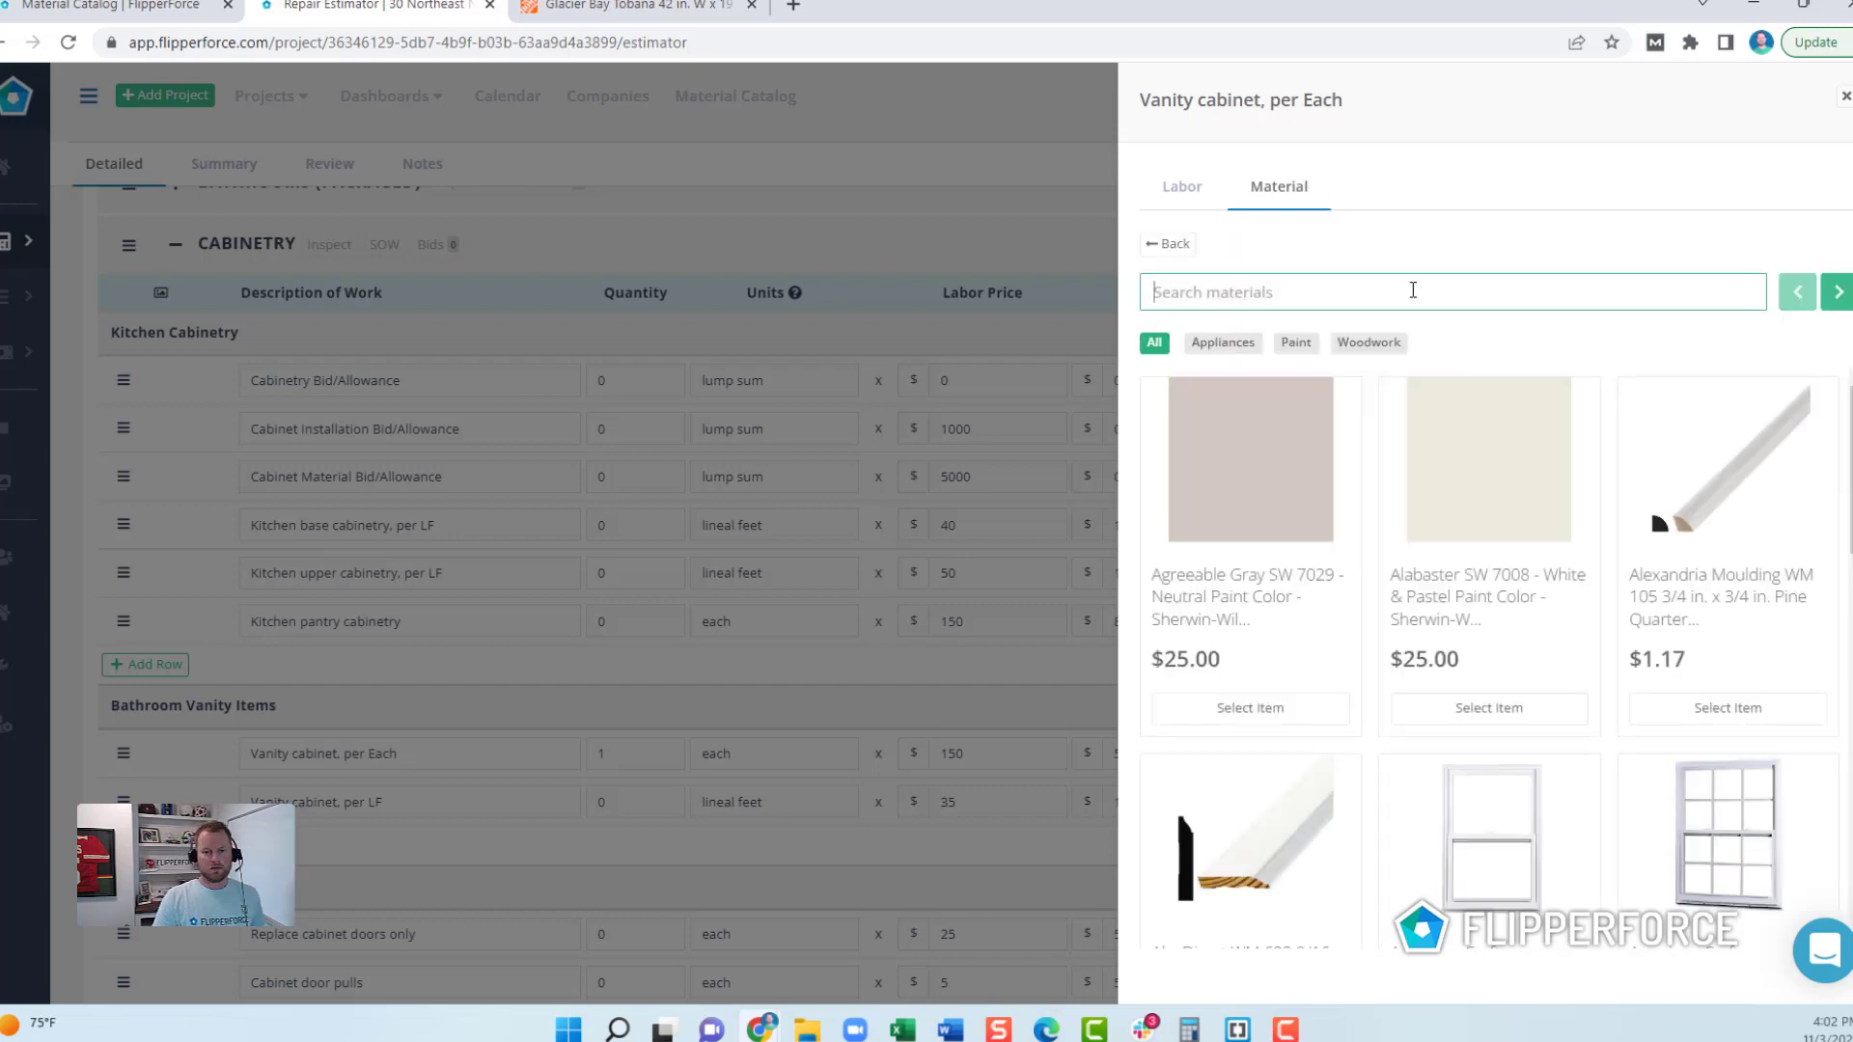
type("vanity")
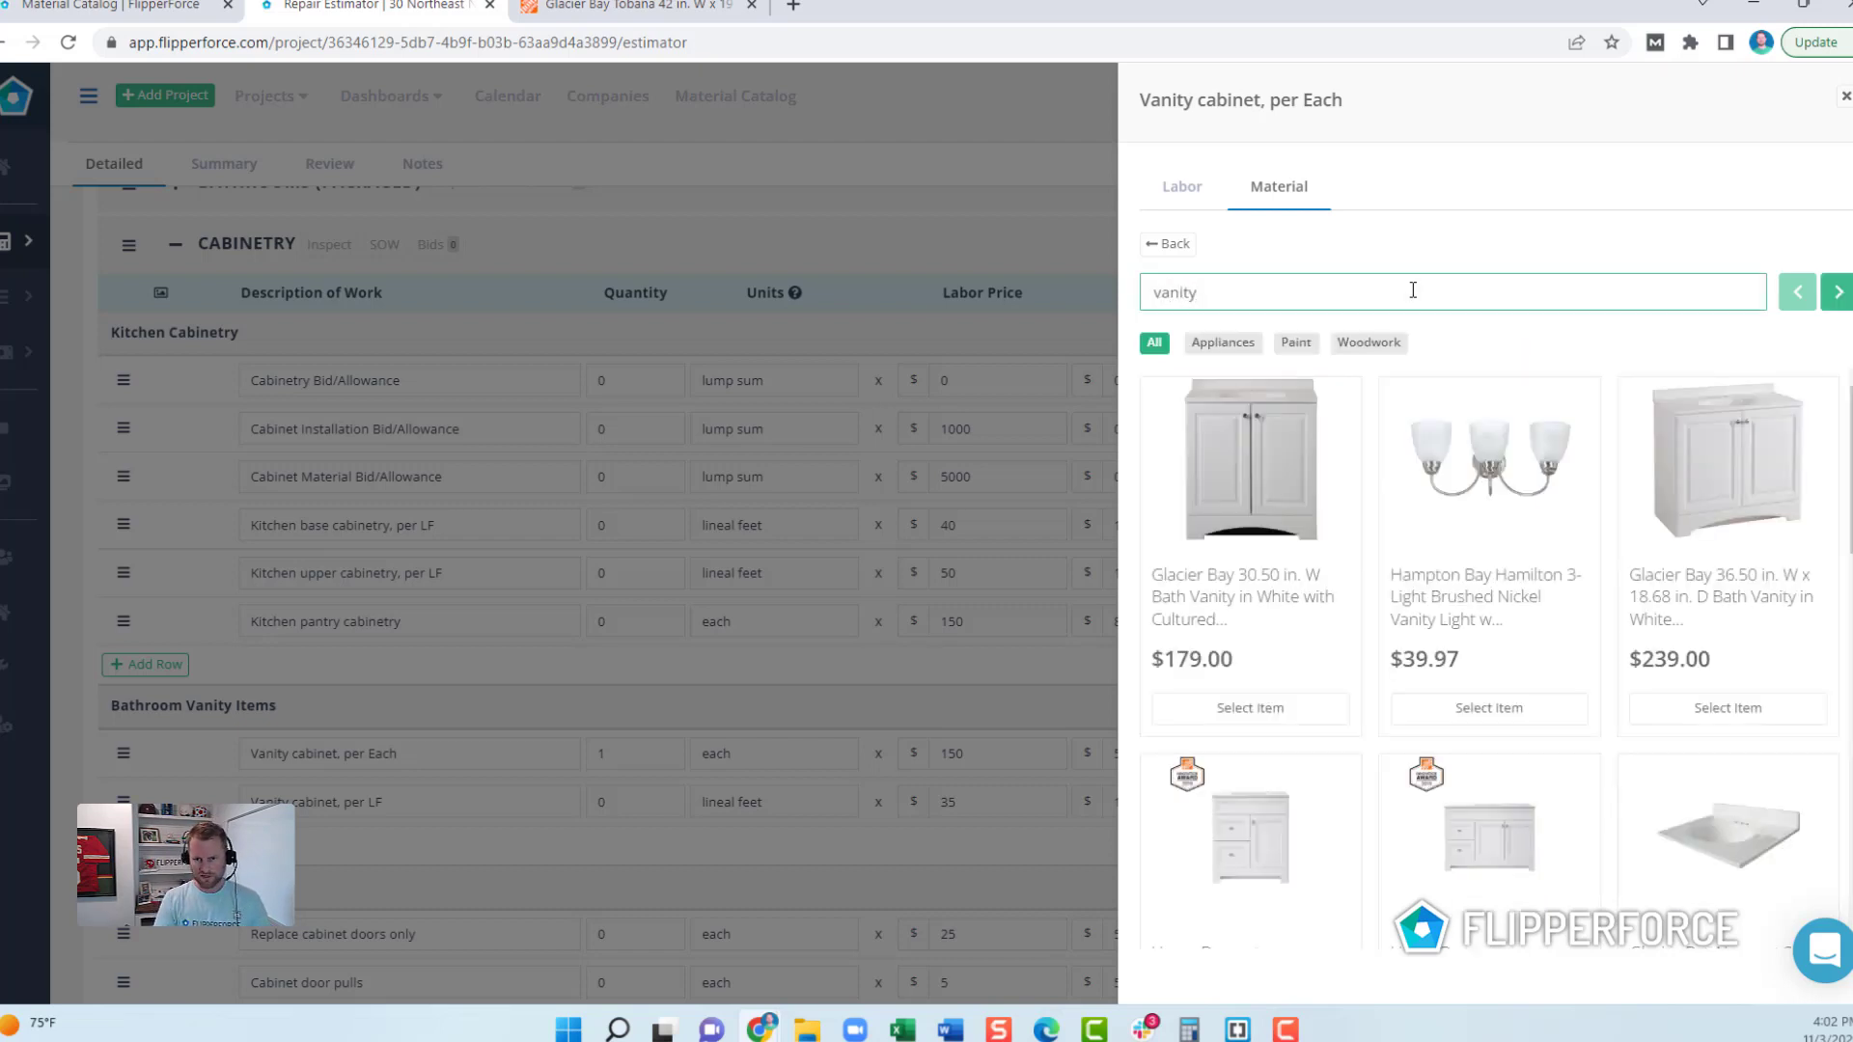
Step: Assign the Glacier Bay Woodbrook 31 in. W x 19 in. D Bath Vanity to the "Vanity cabinet, per Each" line and preview its image
scroll(1658, 465, "down", 4)
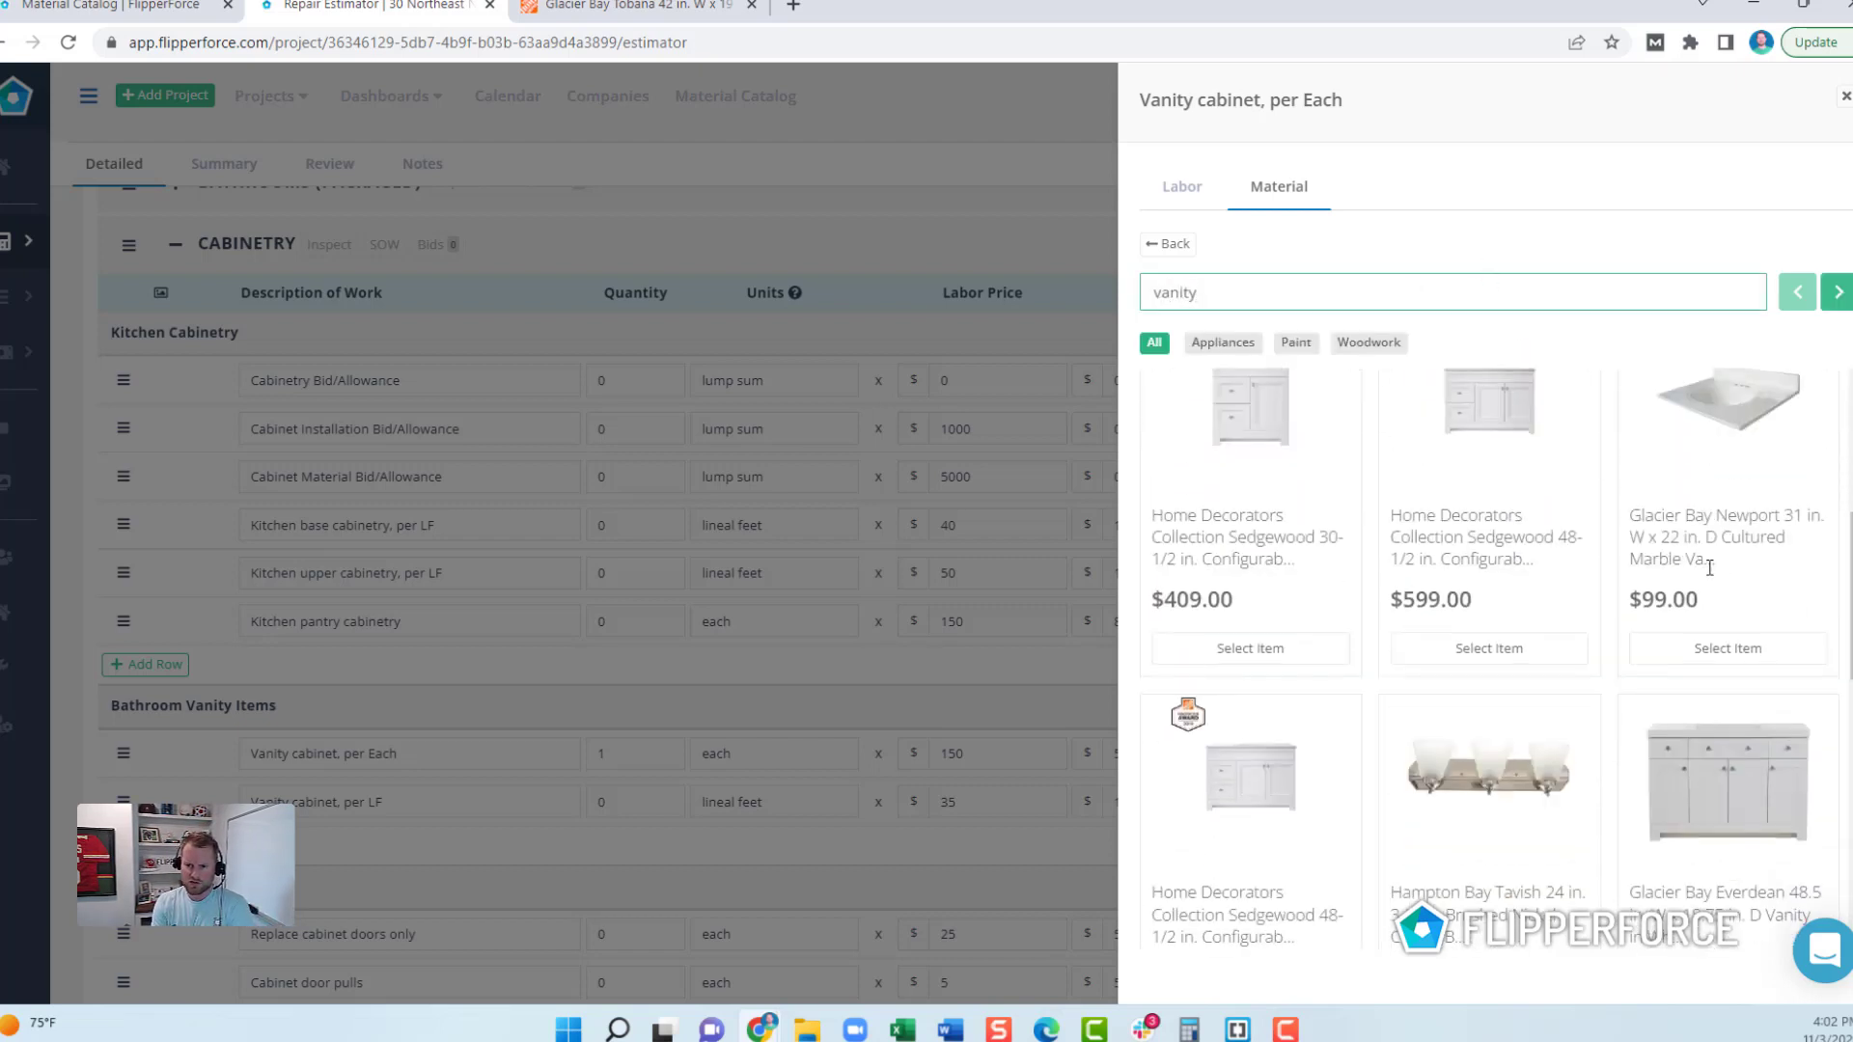
scroll(1755, 659, "up", 4)
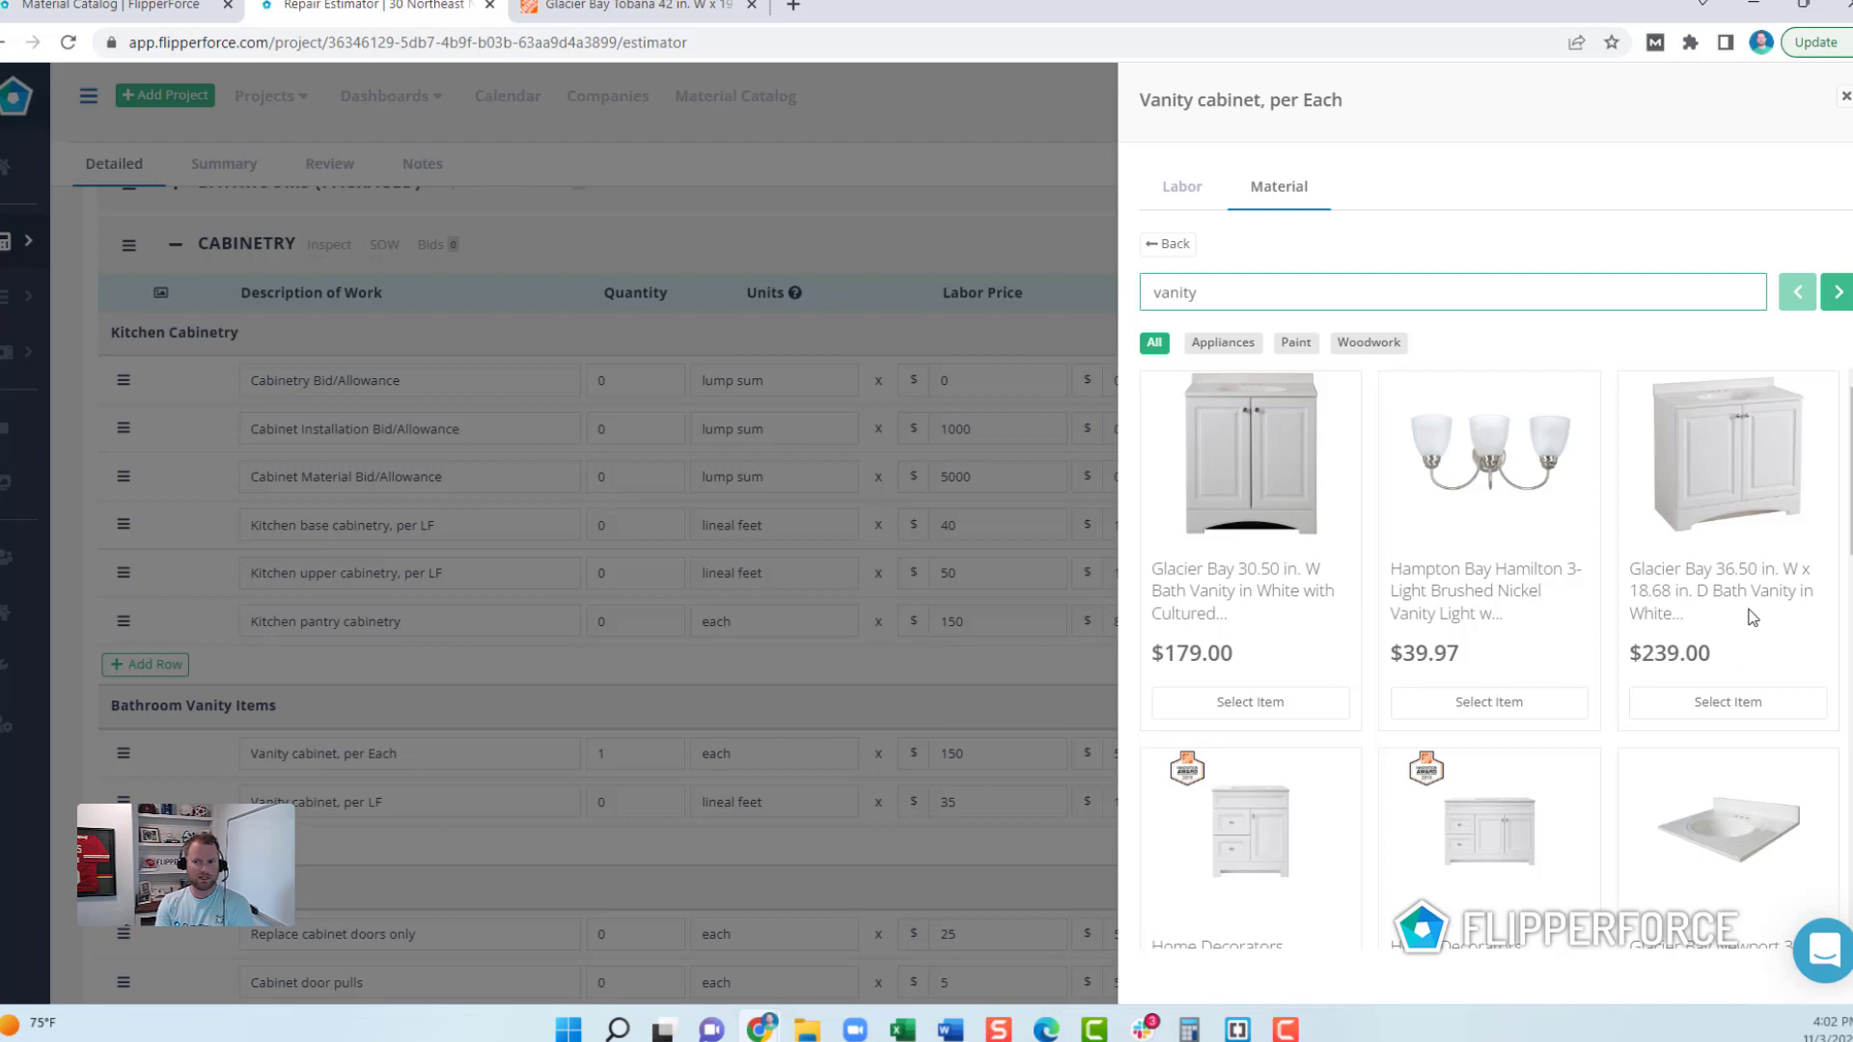
scroll(1814, 788, "down", 10)
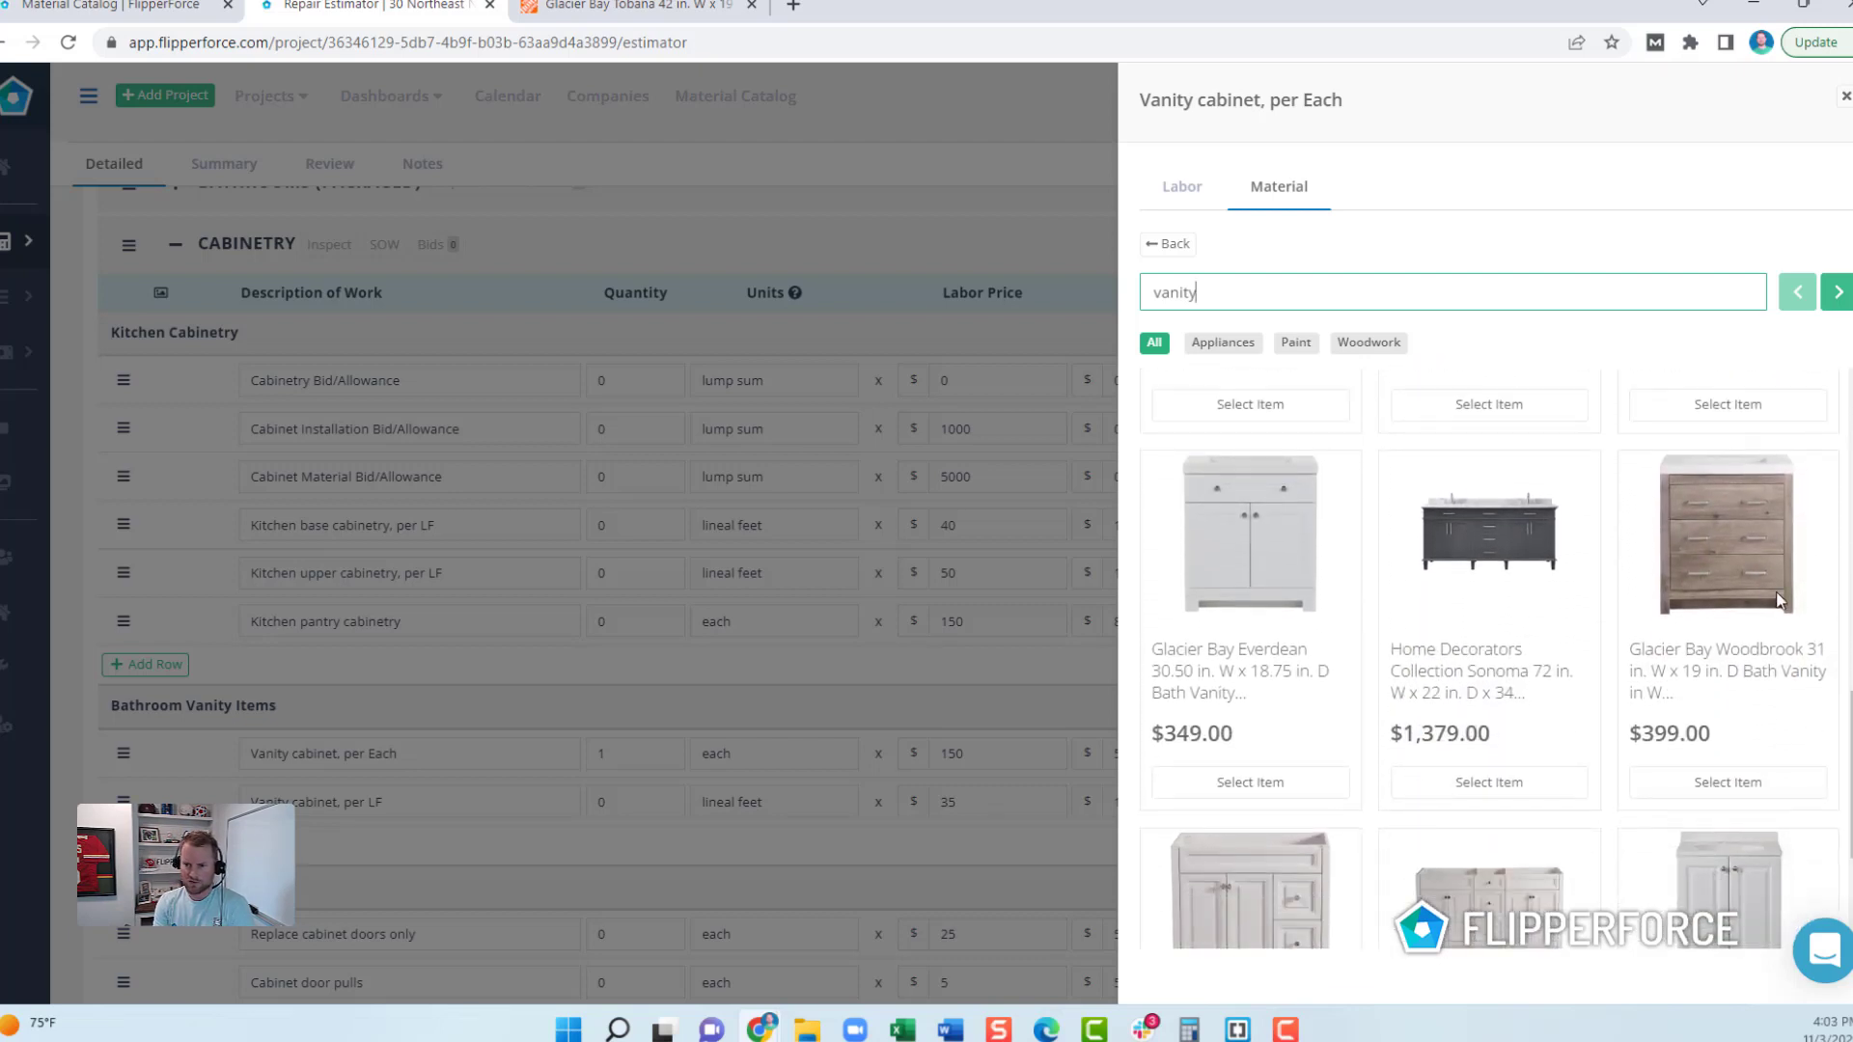
scroll(1769, 615, "down", 1)
scroll(1766, 608, "down", 2)
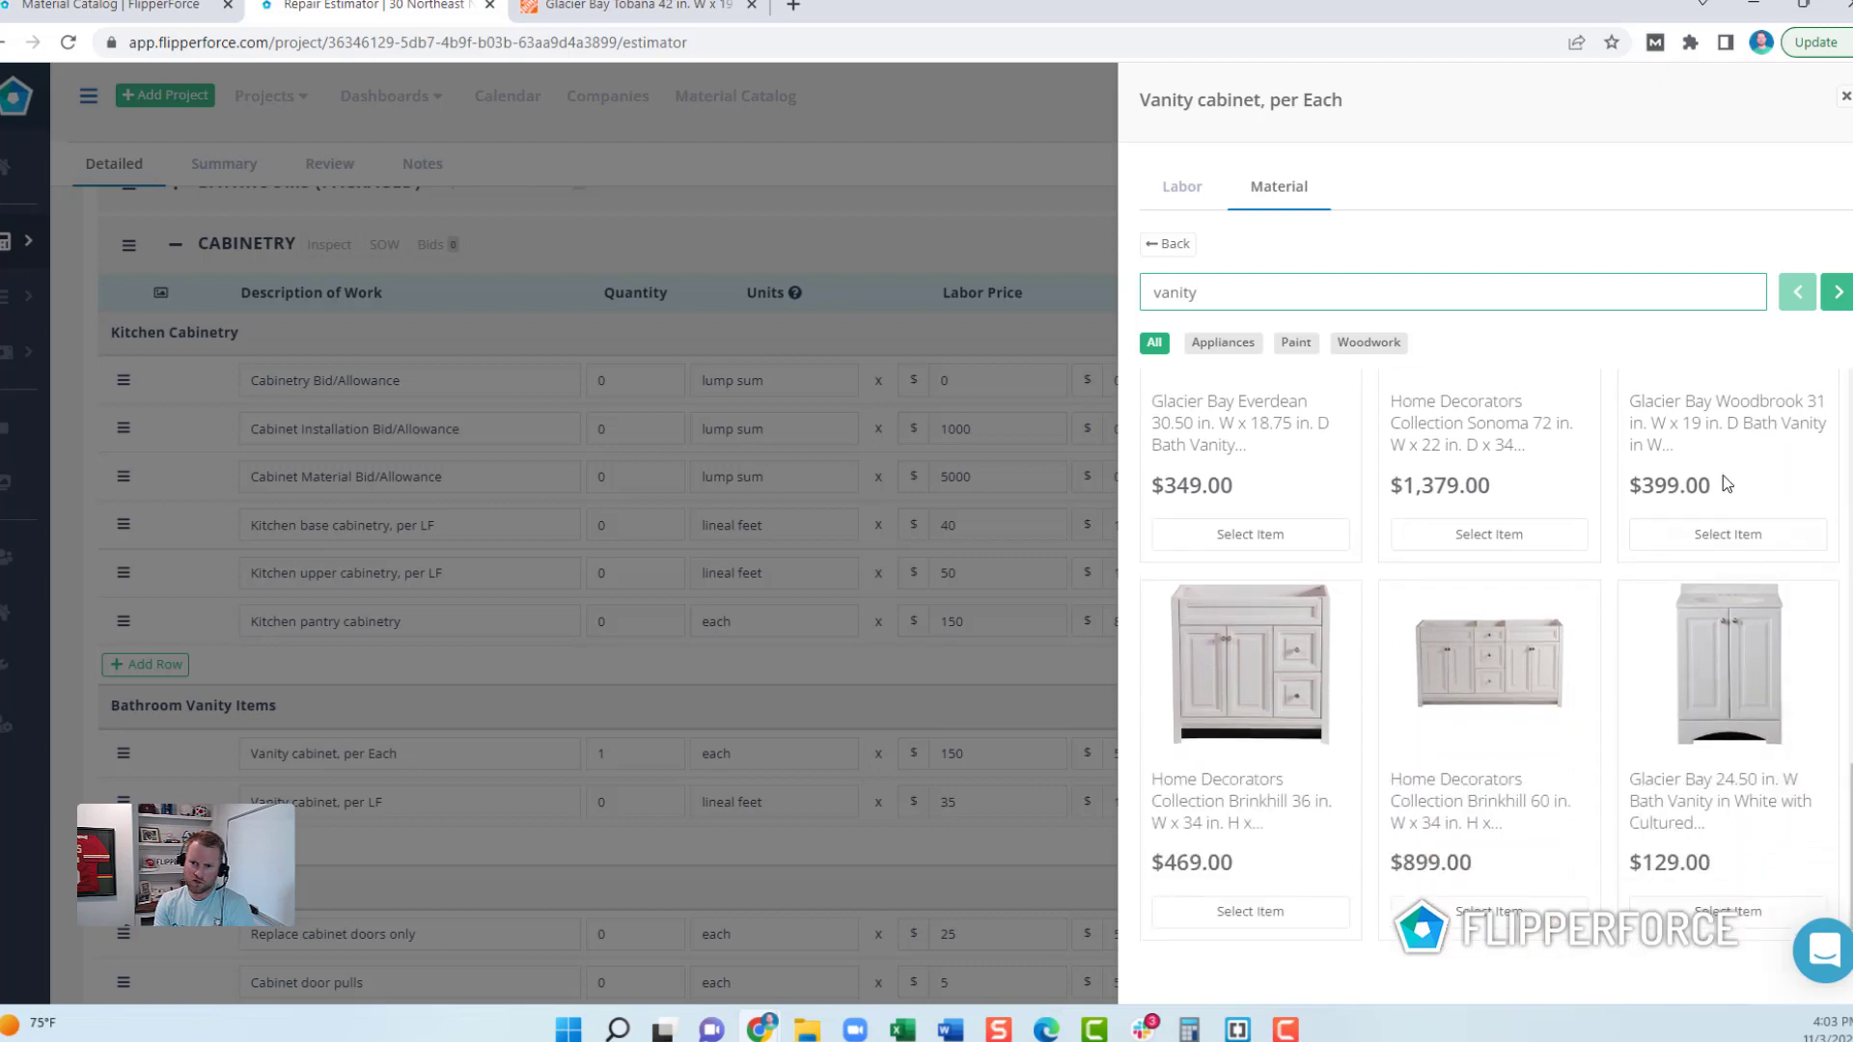
scroll(1719, 796, "up", 6)
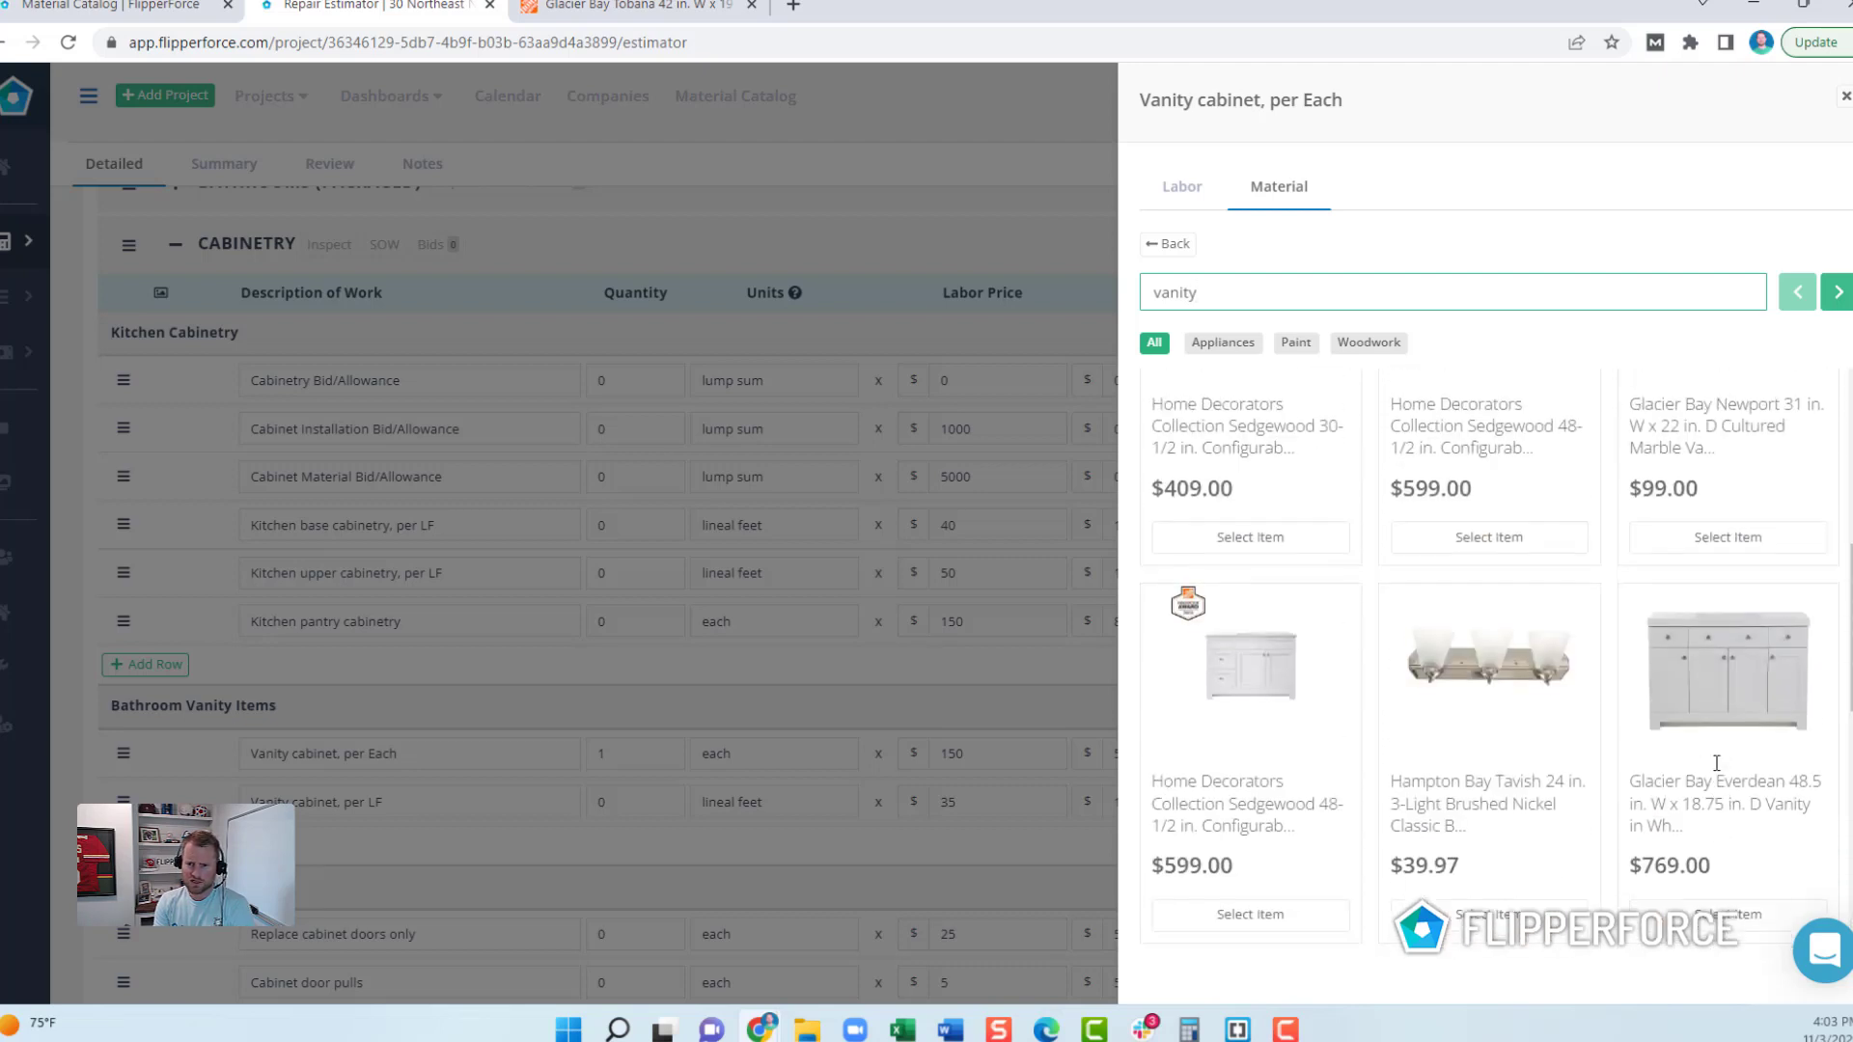
scroll(1722, 770, "down", 3)
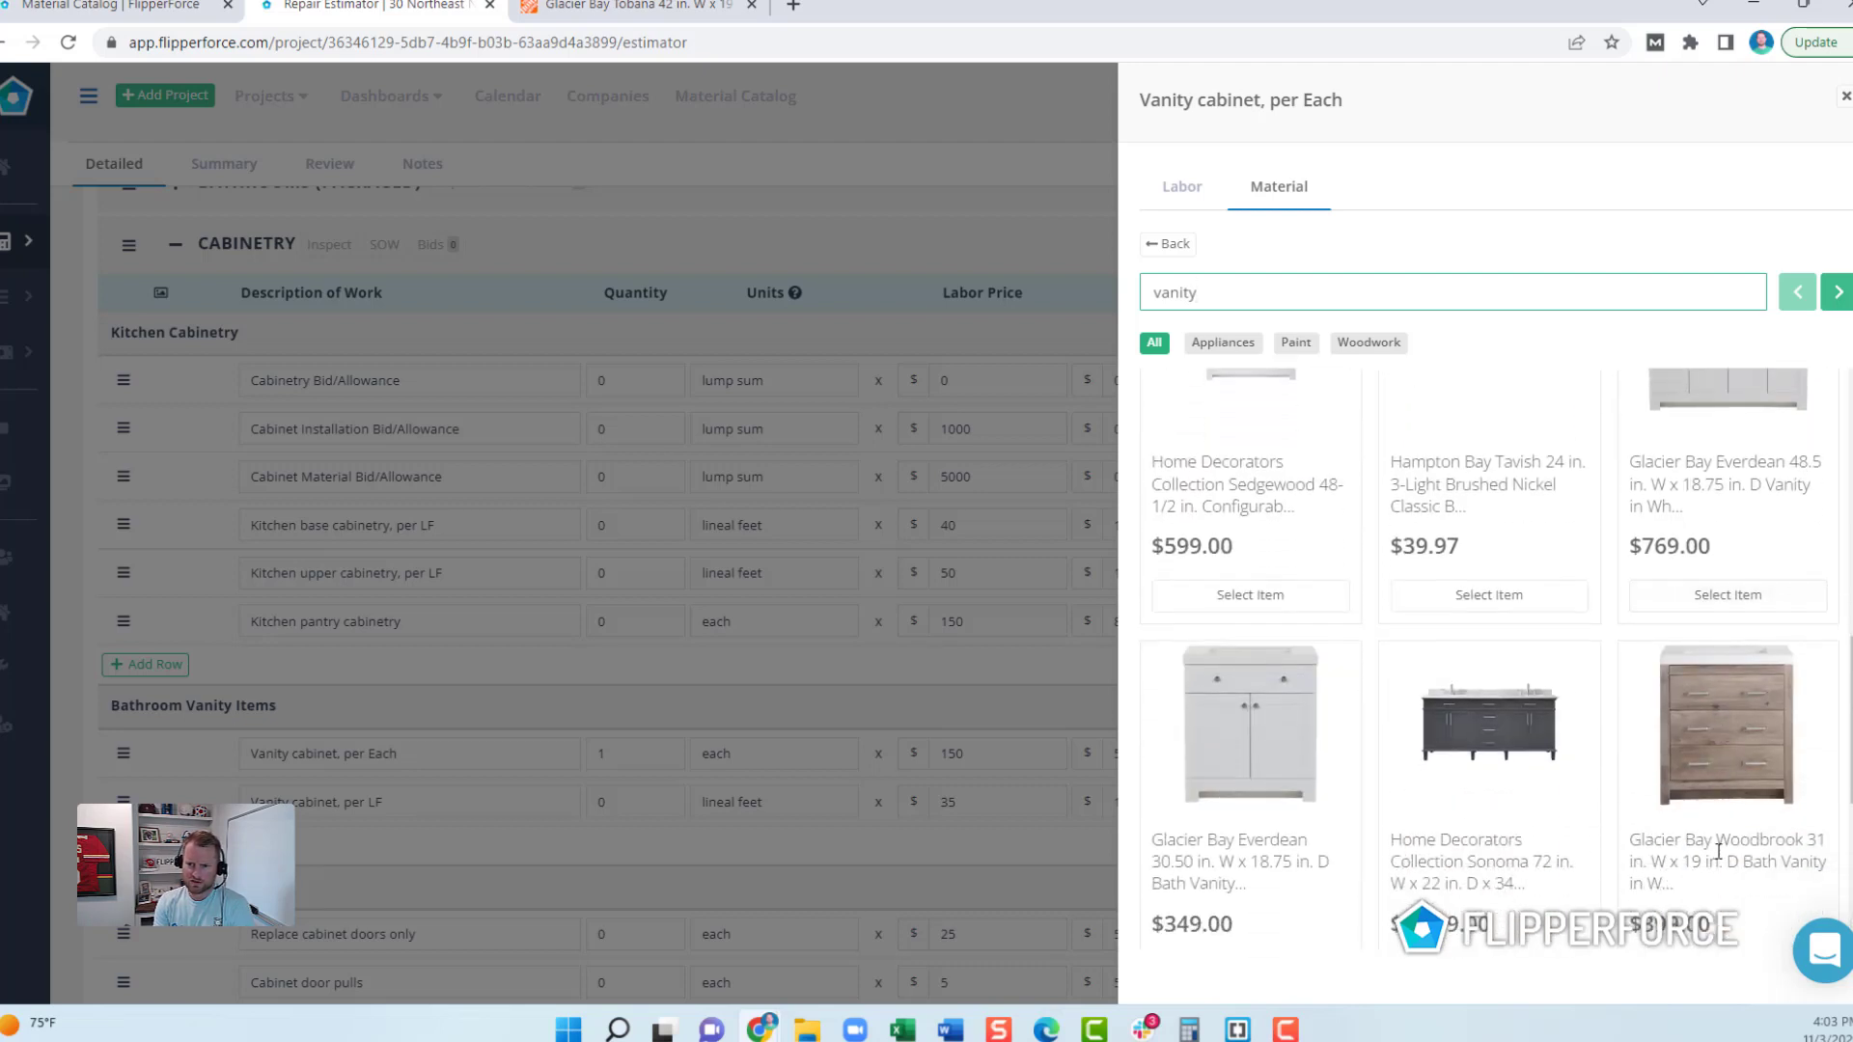
scroll(1746, 816, "down", 1)
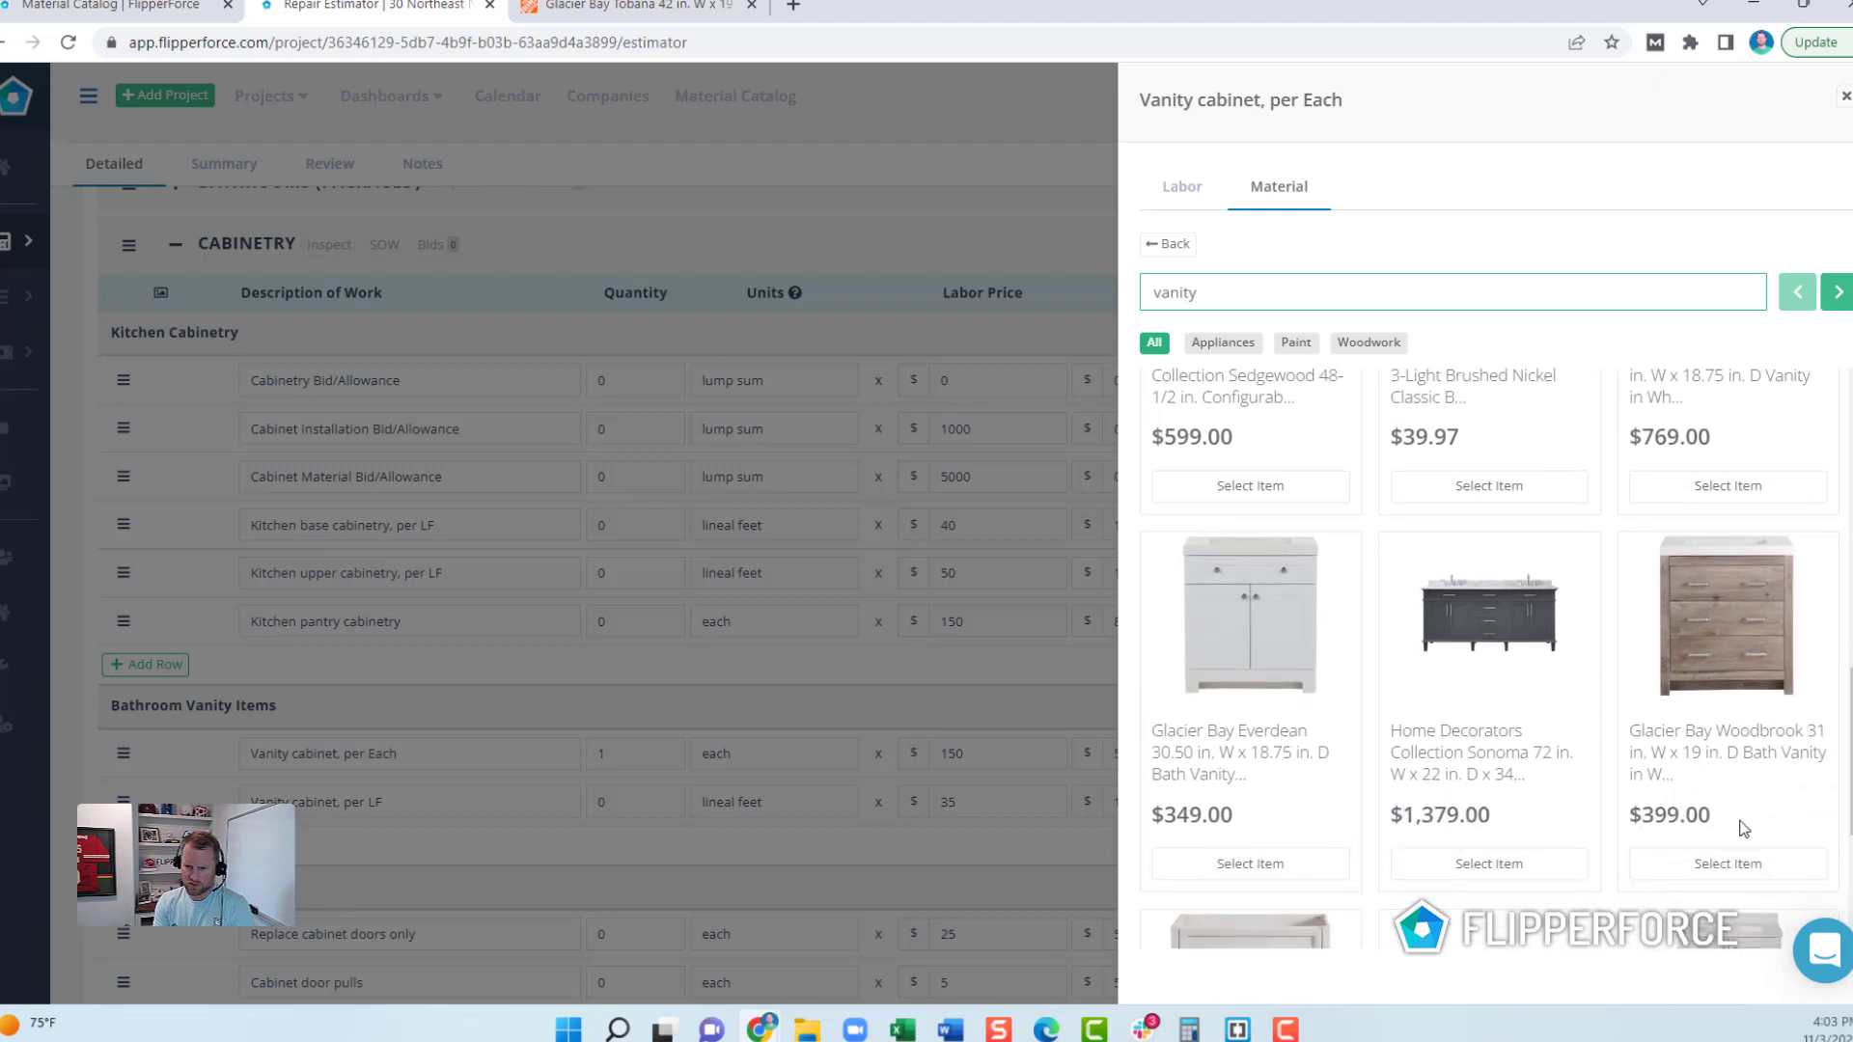
left_click(1712, 866)
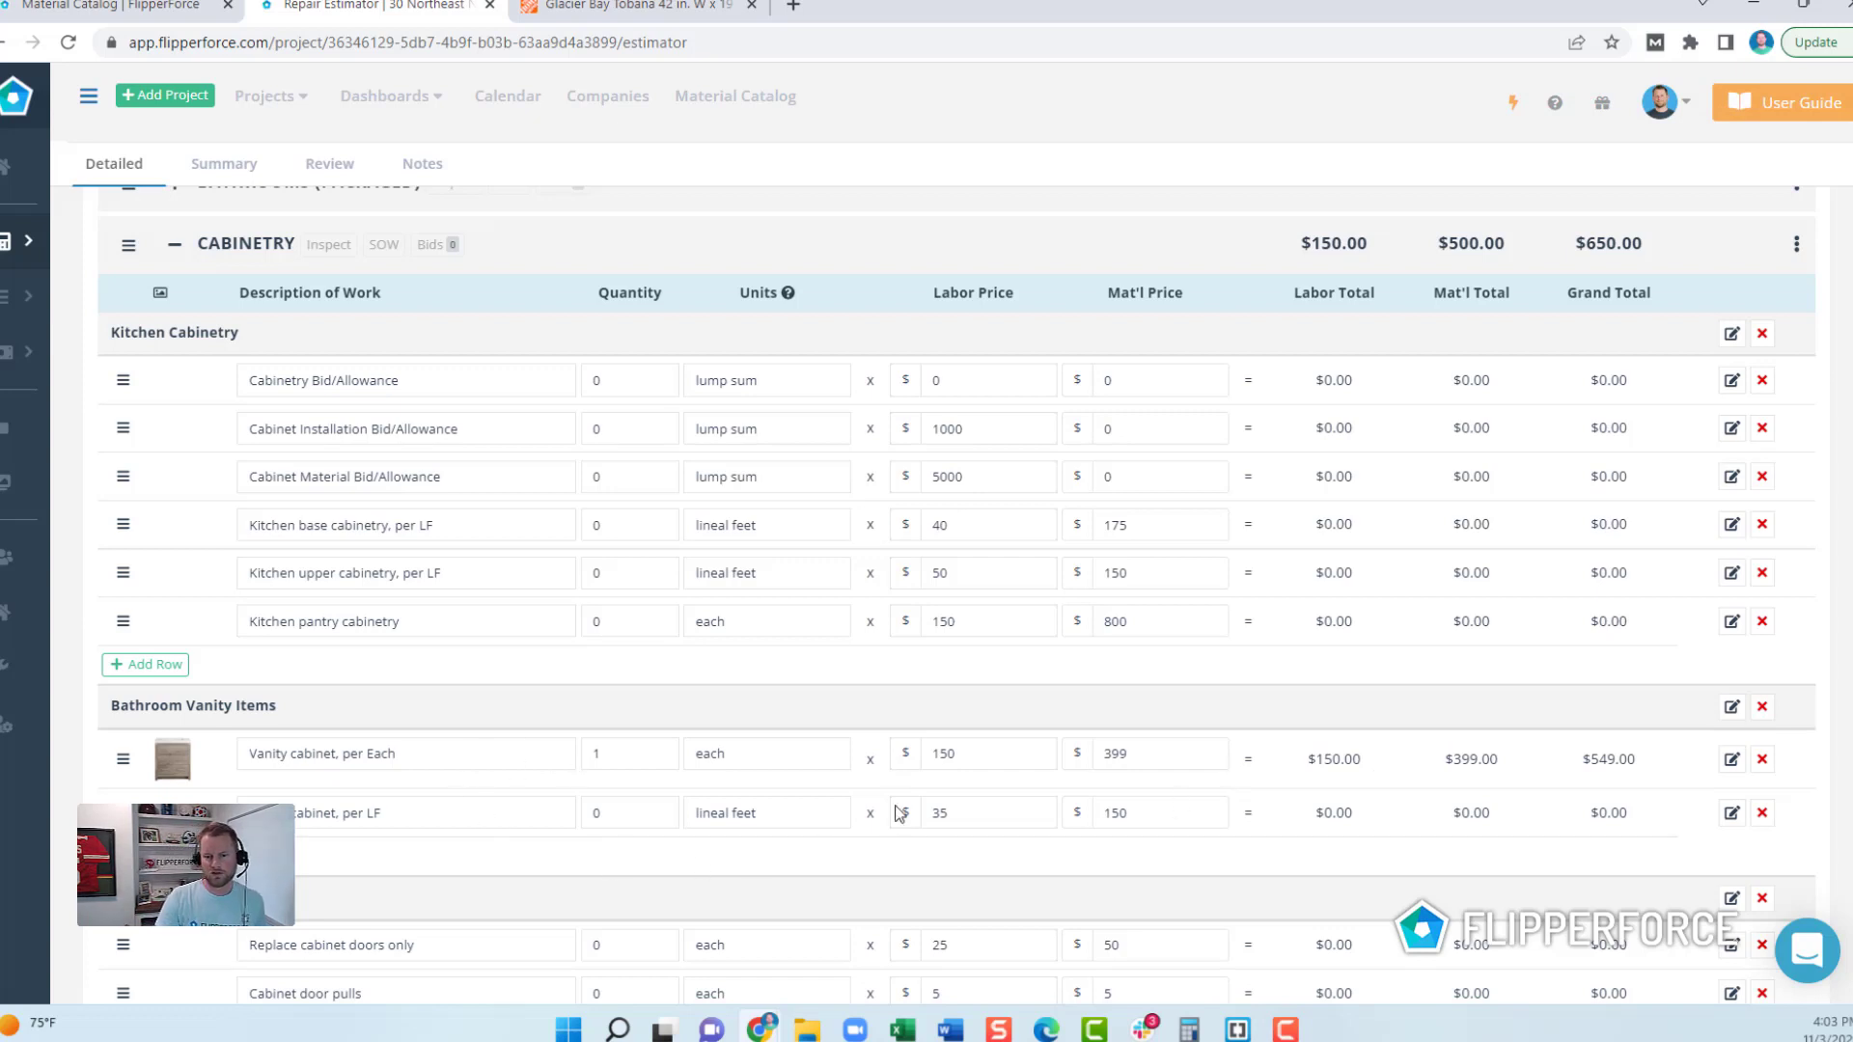
mouse_move(186, 775)
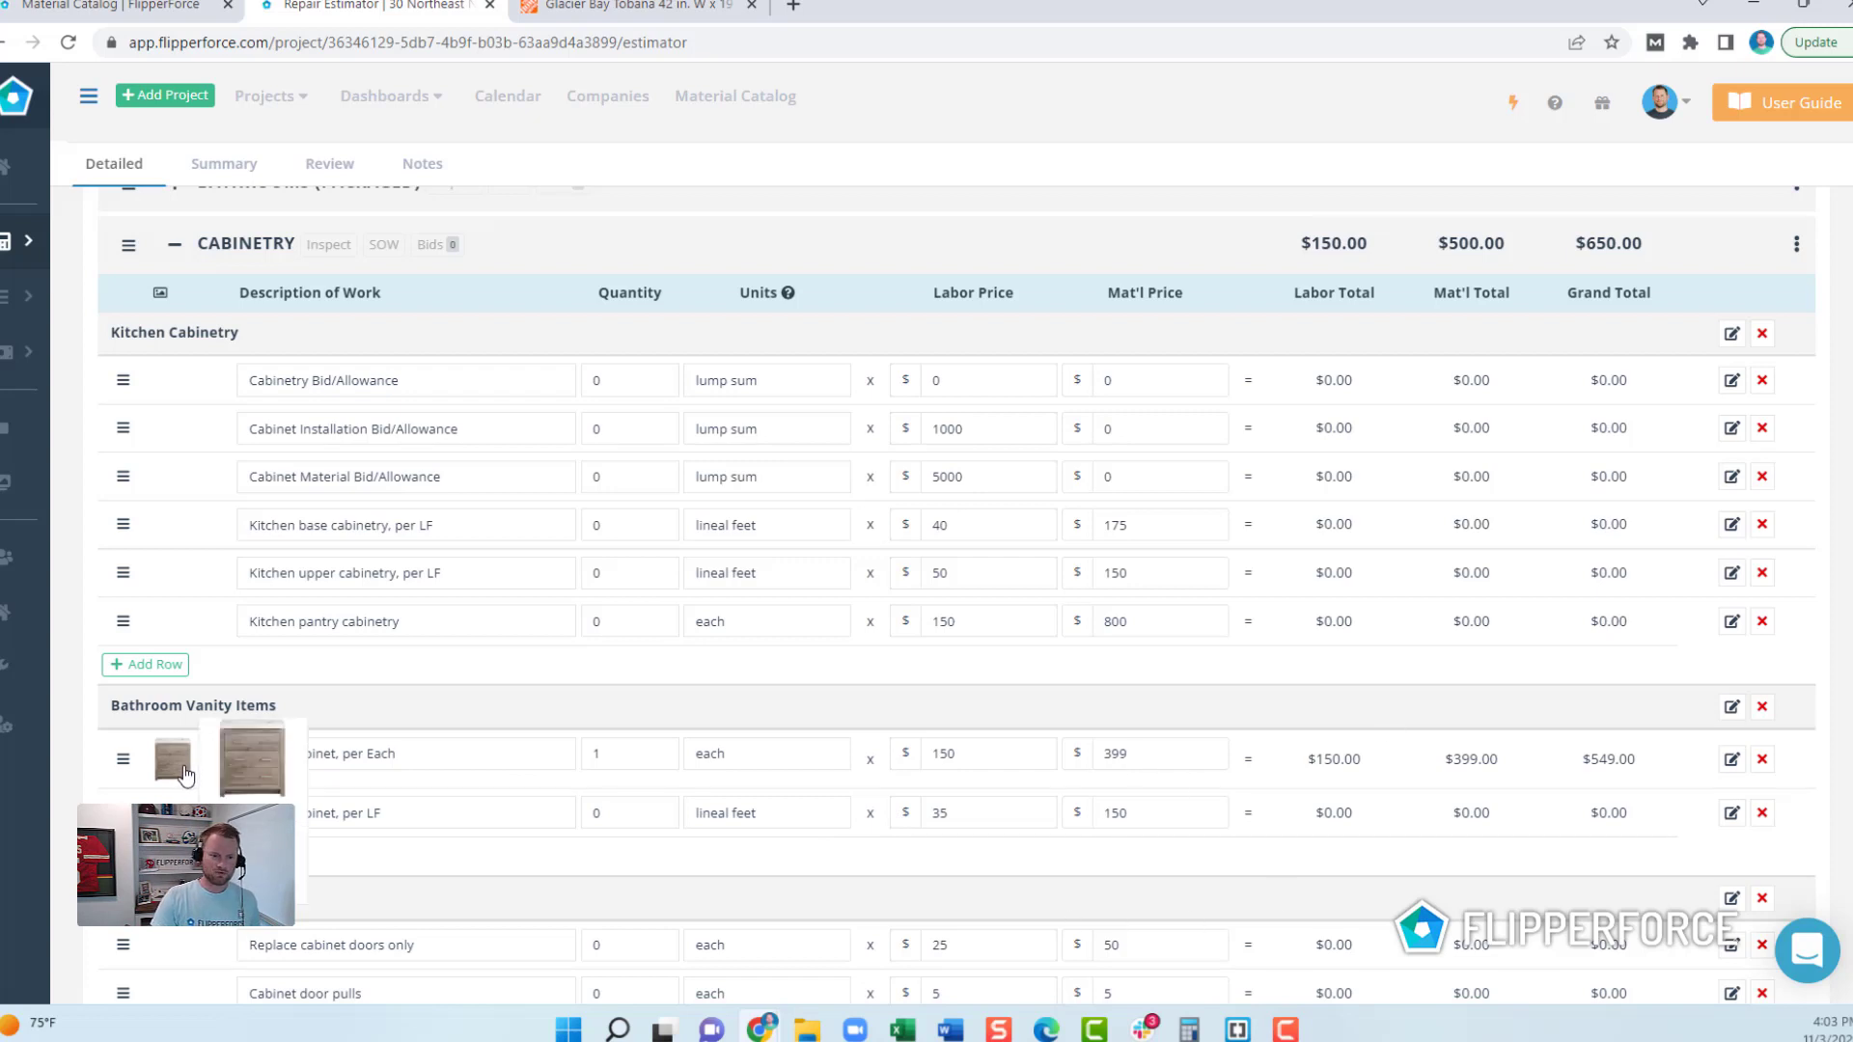
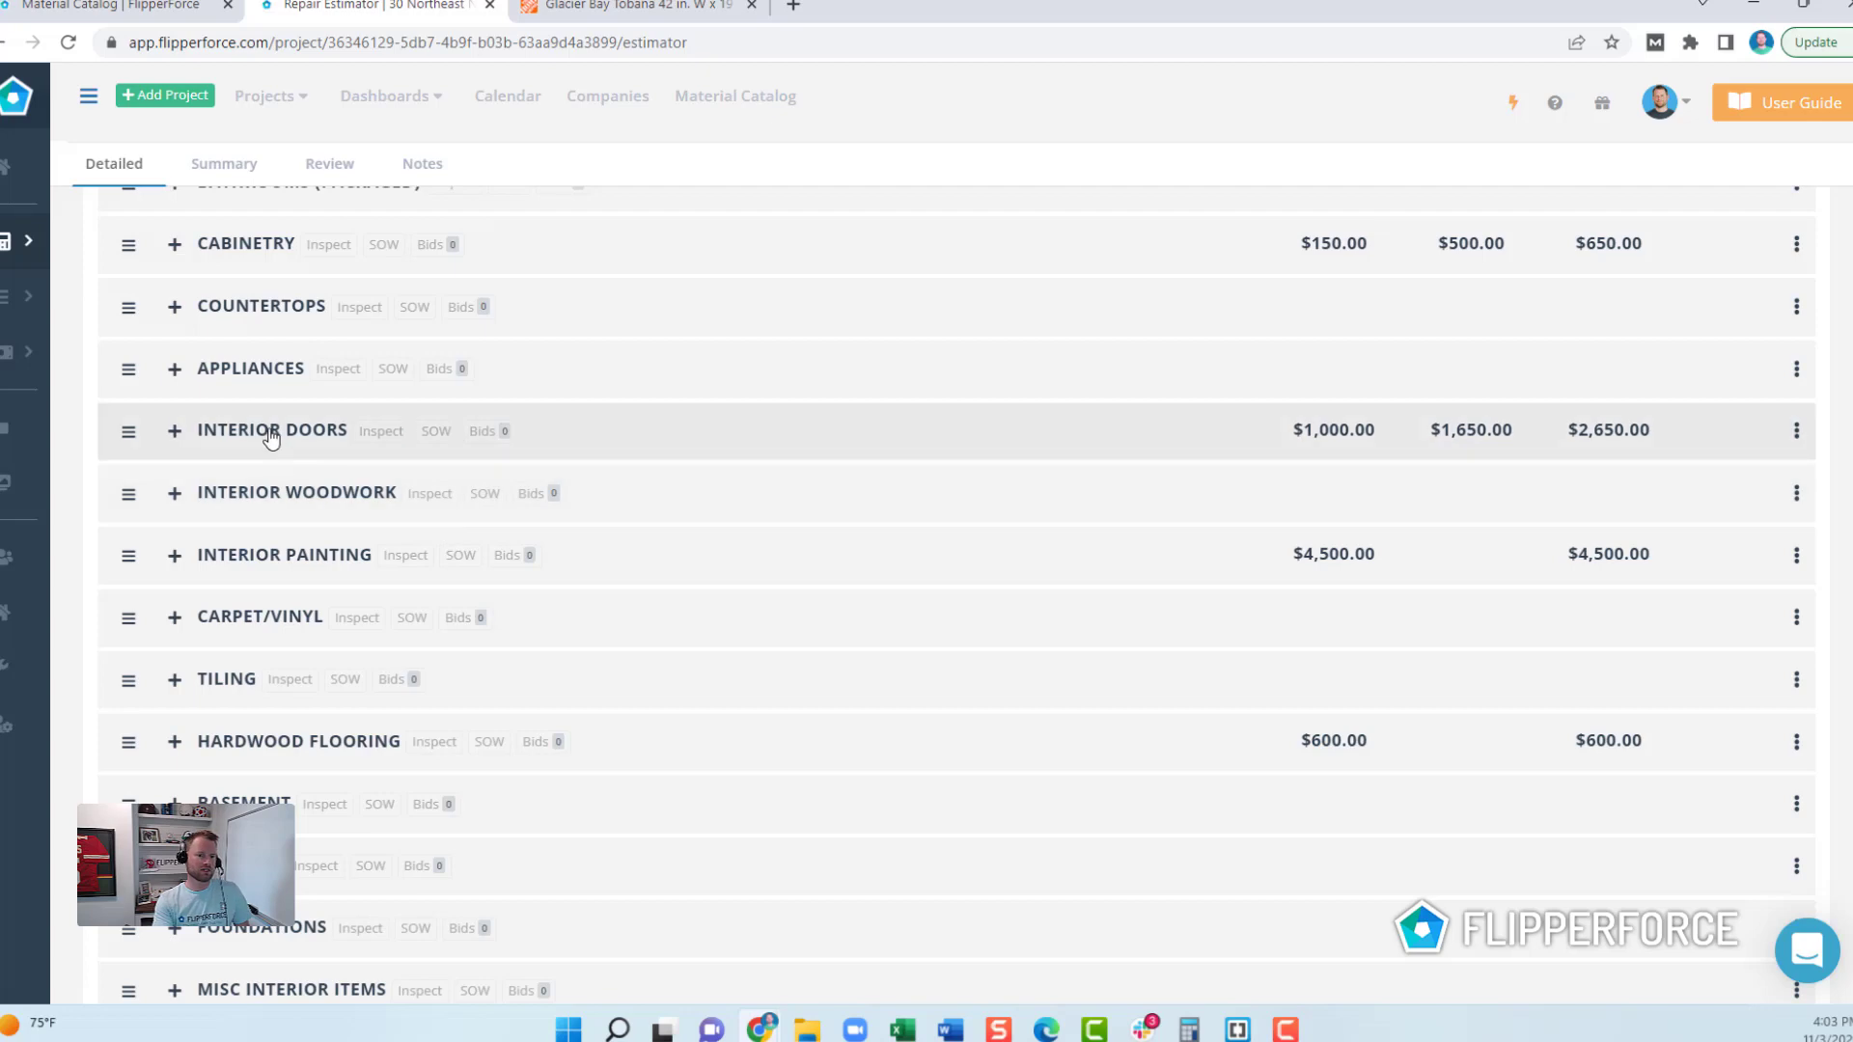
Step: Expand Interior Doors and search the Material Catalog for "door" for the "Pre-hung, hollow-core door" line
left_click(268, 430)
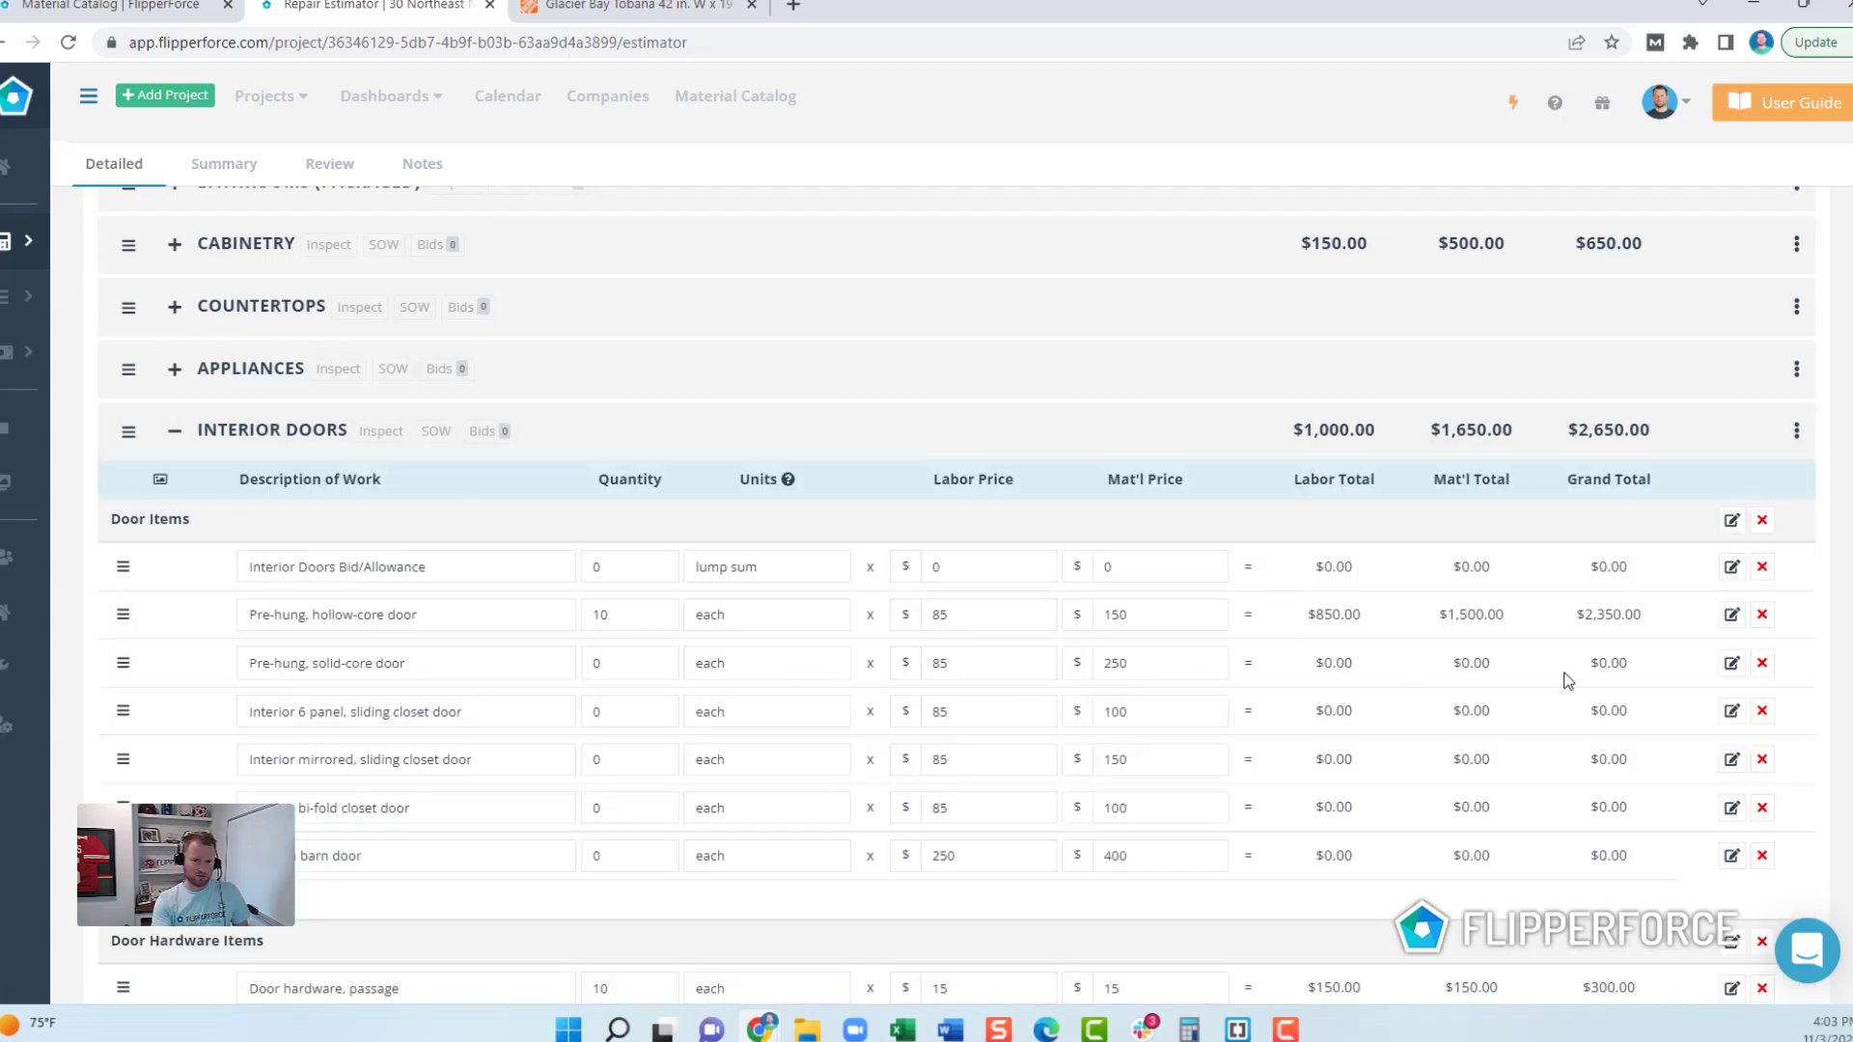
left_click(1732, 615)
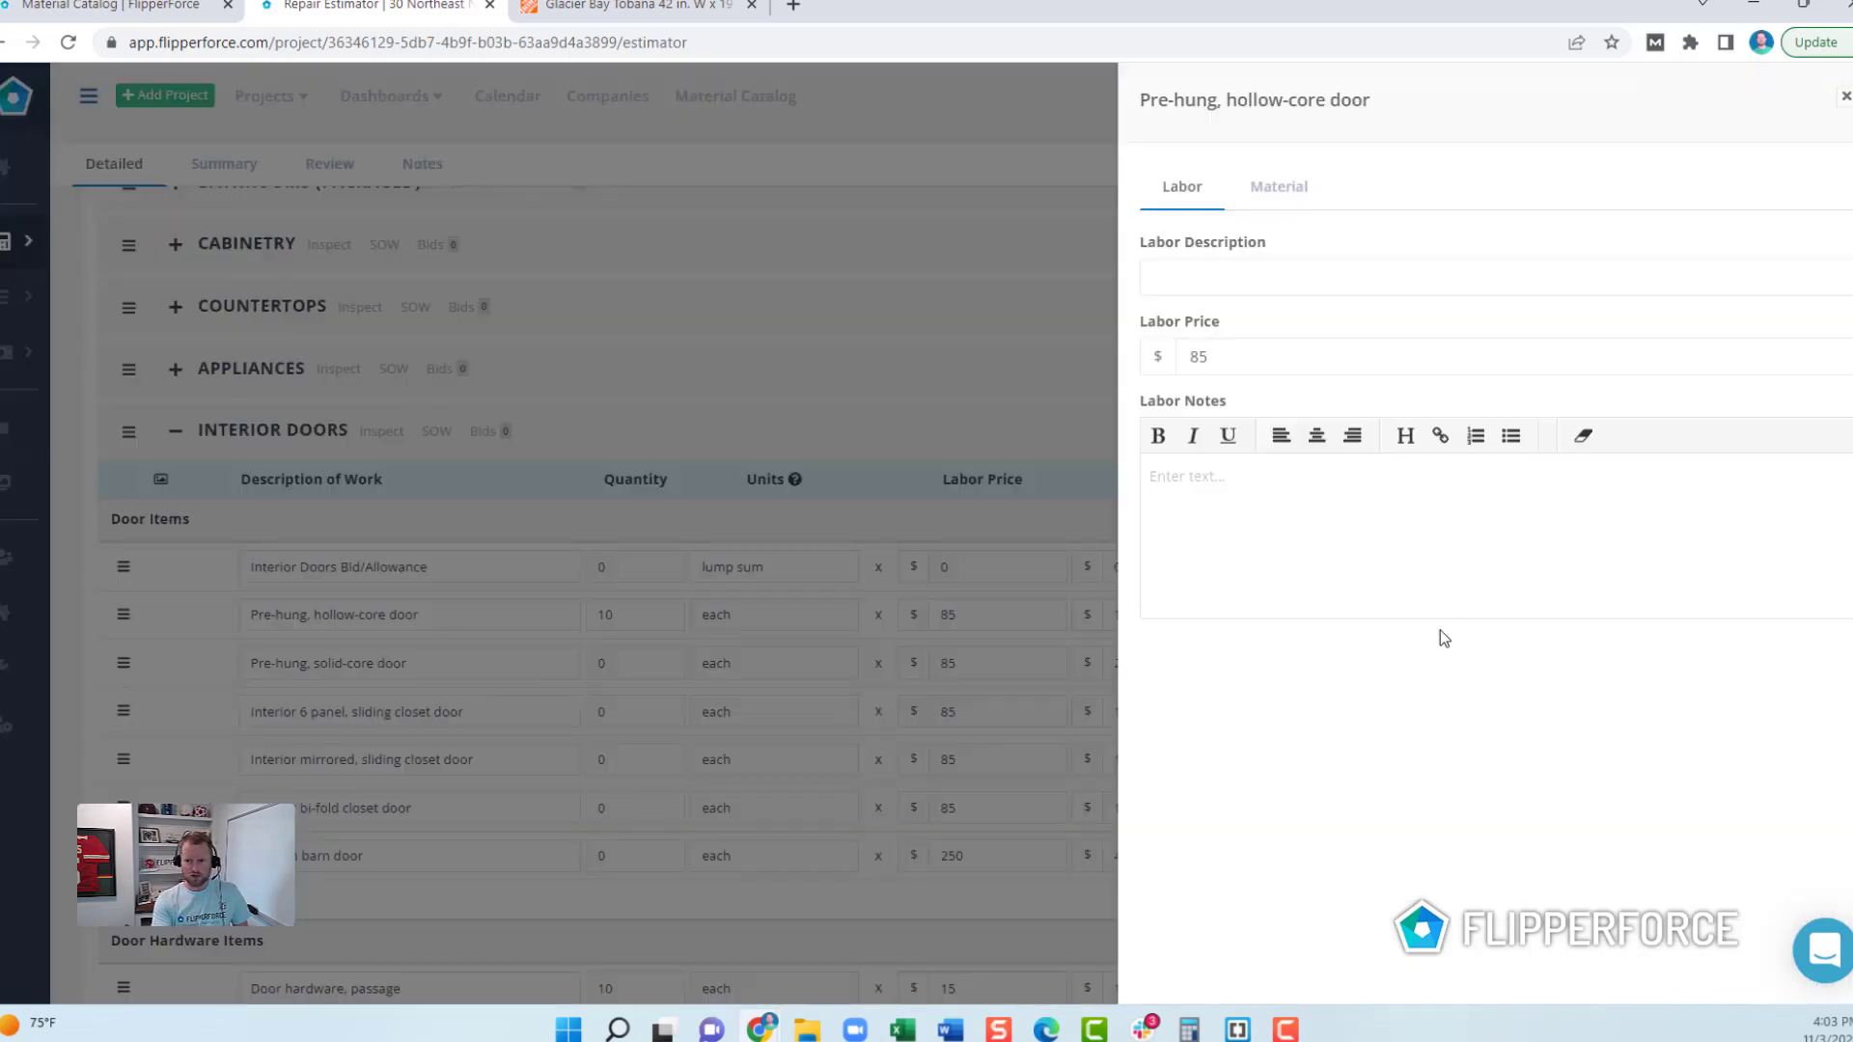
left_click(1284, 187)
left_click(1351, 436)
left_click(1320, 300)
type("door")
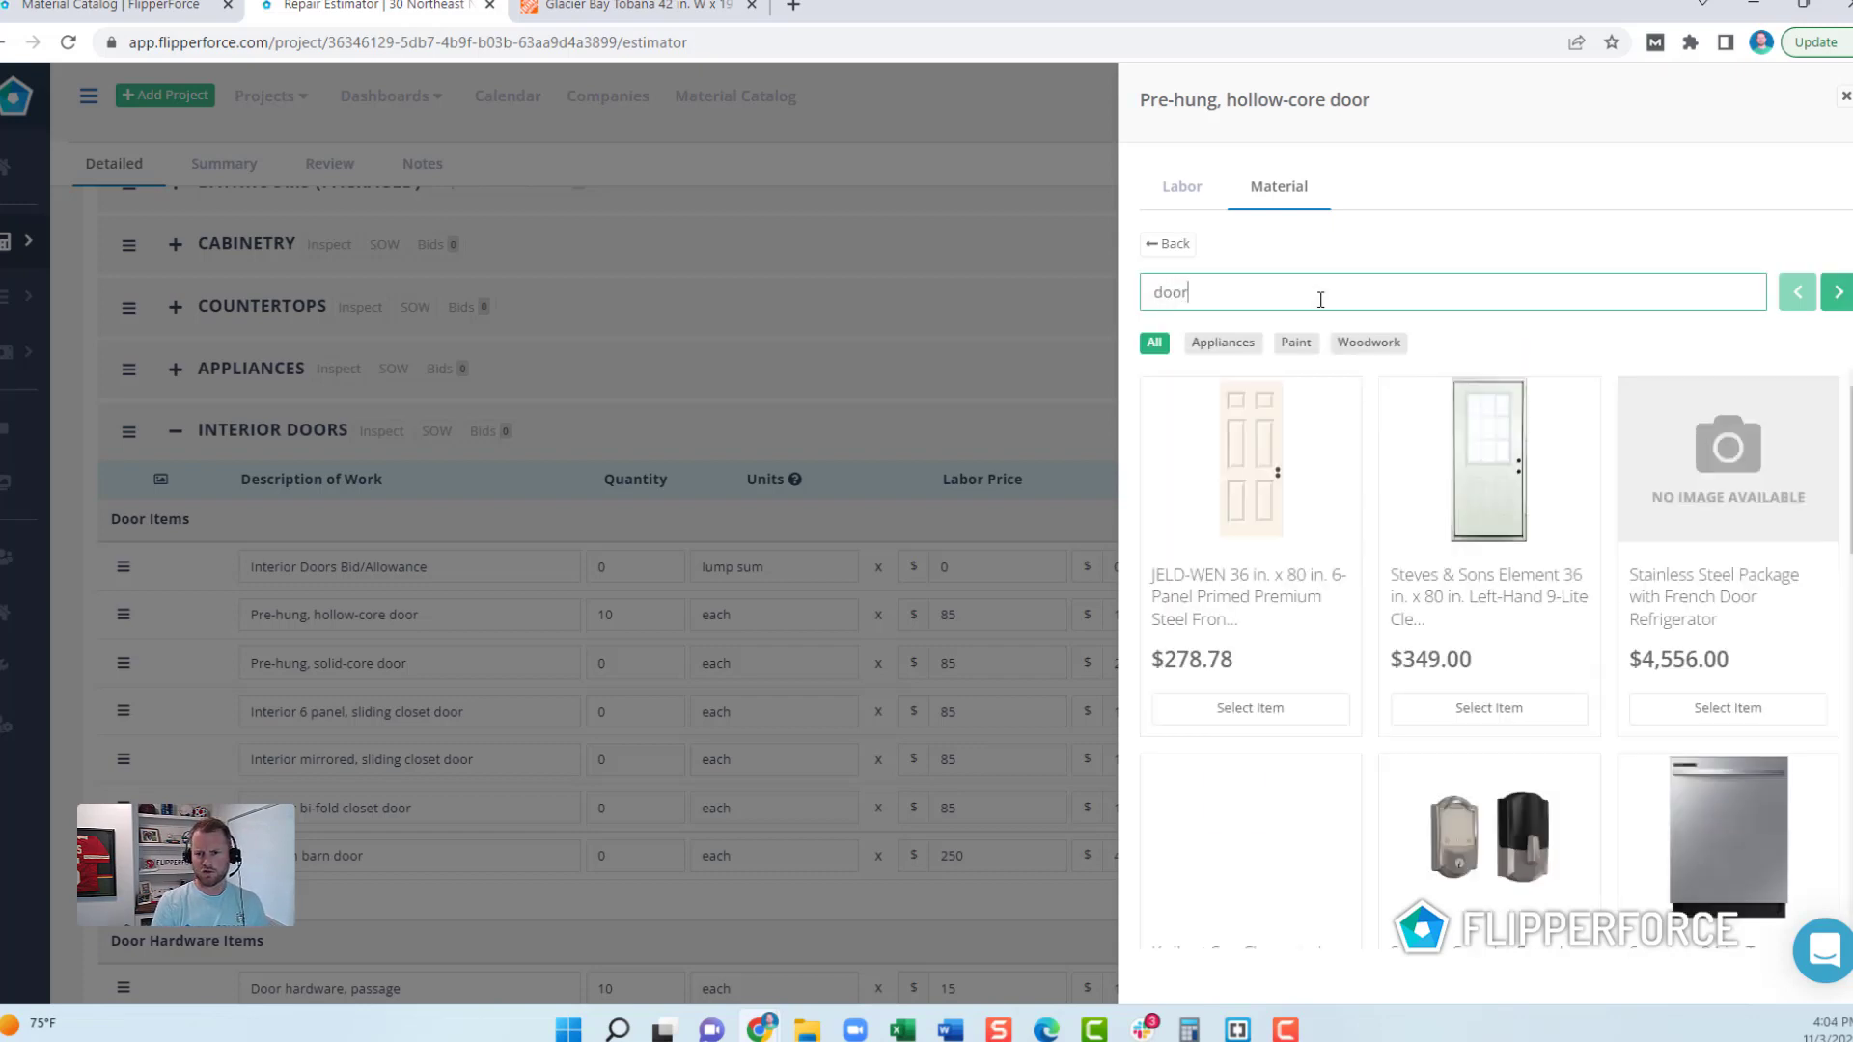
scroll(1442, 507, "down", 5)
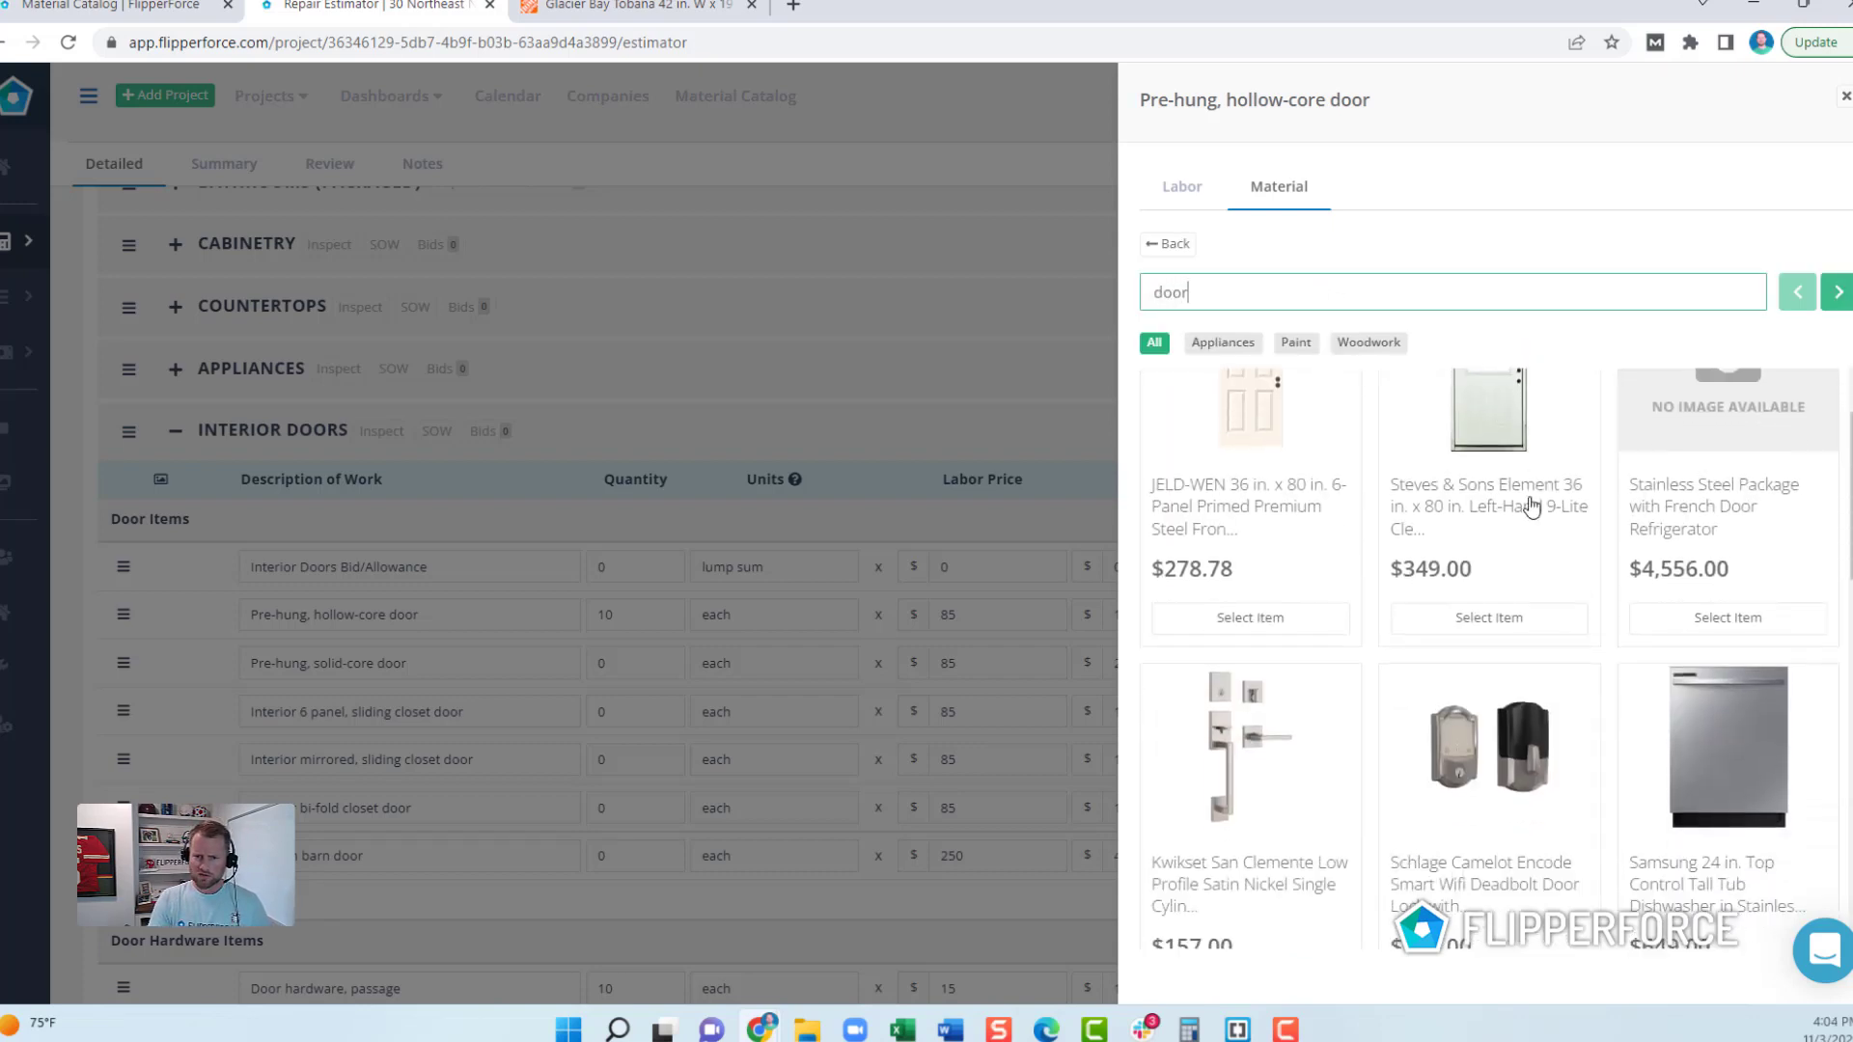
Step: Try "pre-hung" as the material search term and replace it with "interior"
triple_click(1413, 301)
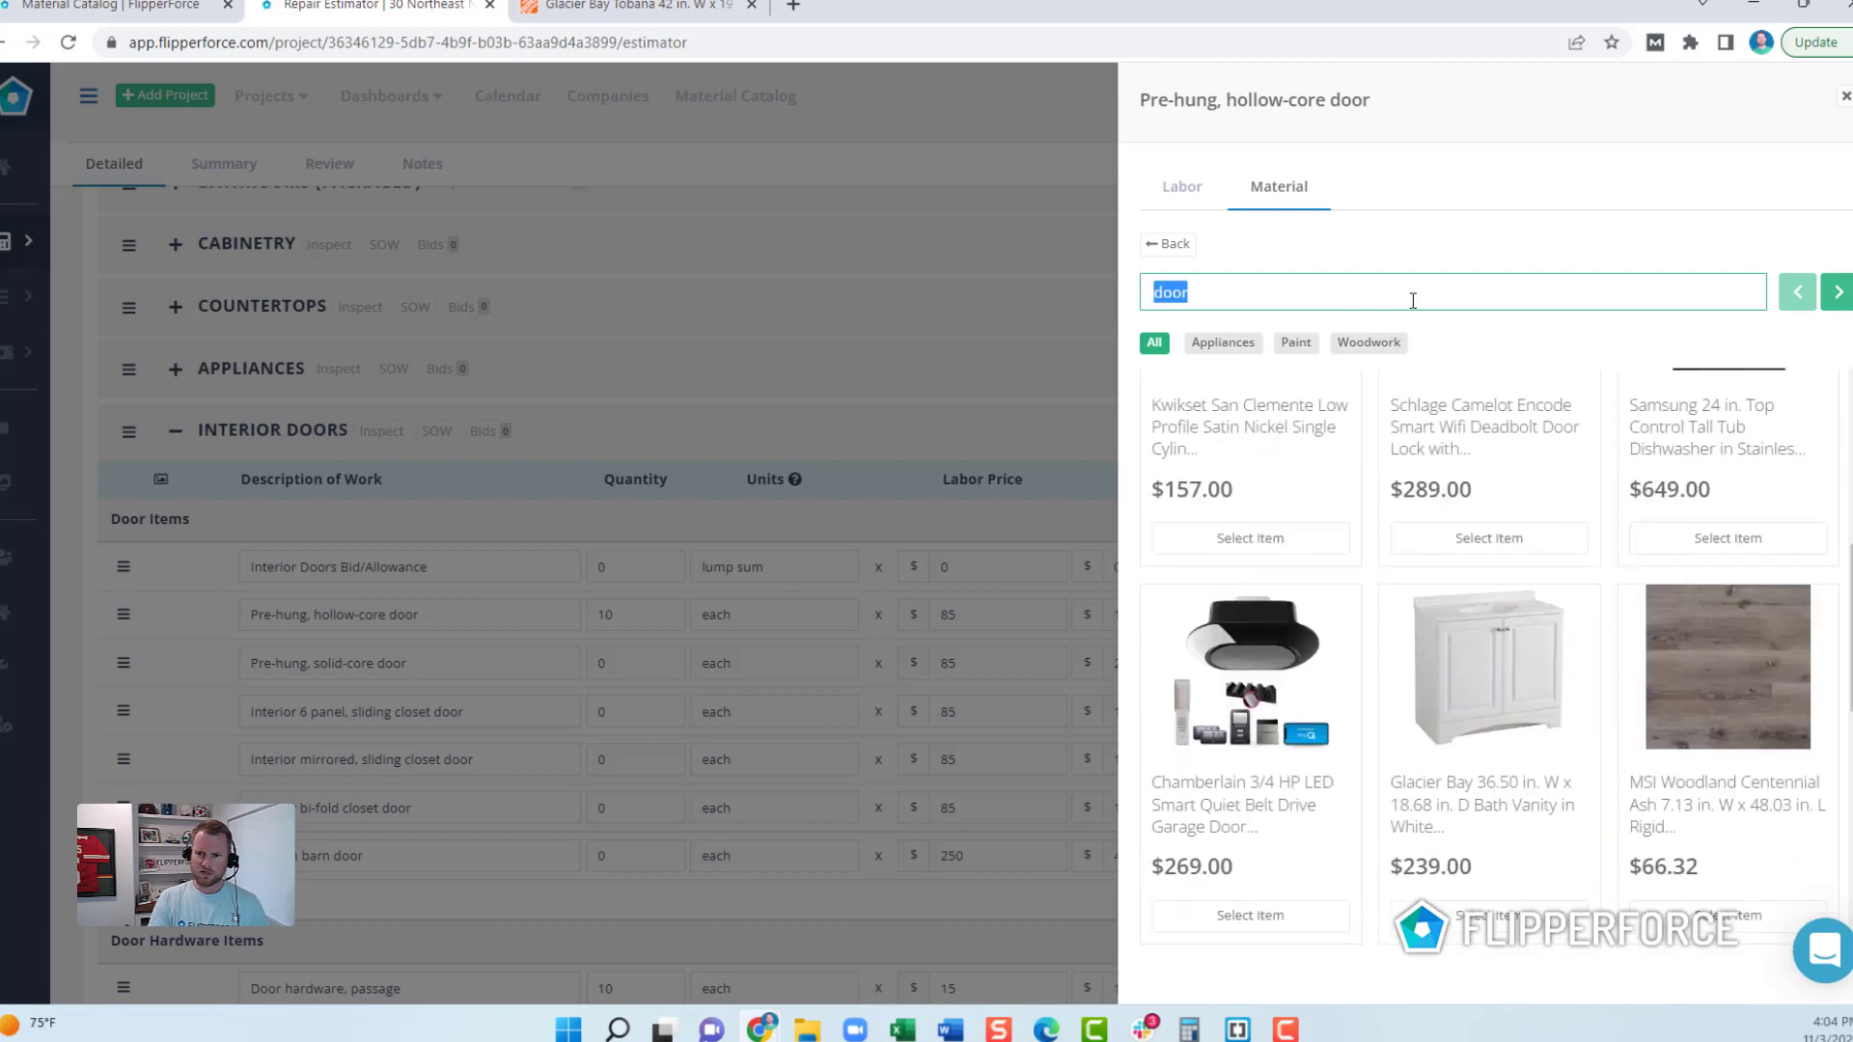
type("pre-hung")
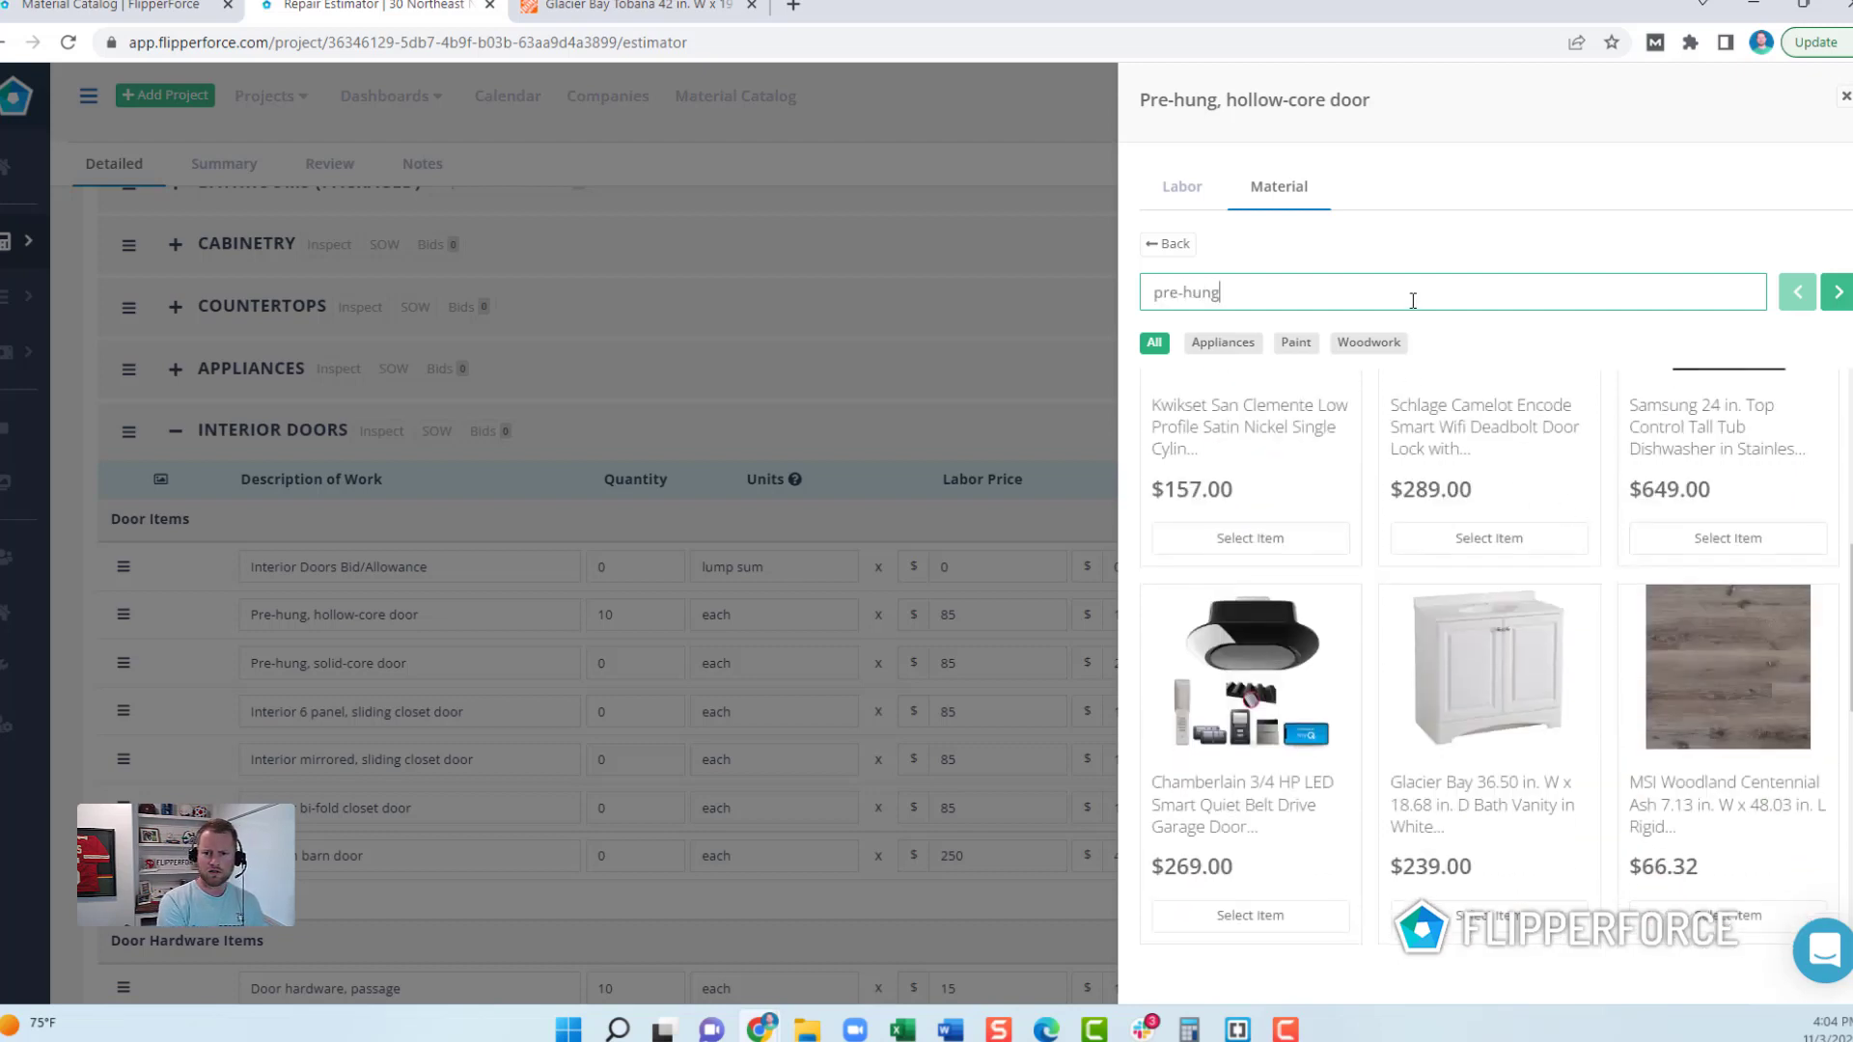
triple_click(1295, 300)
type("interior")
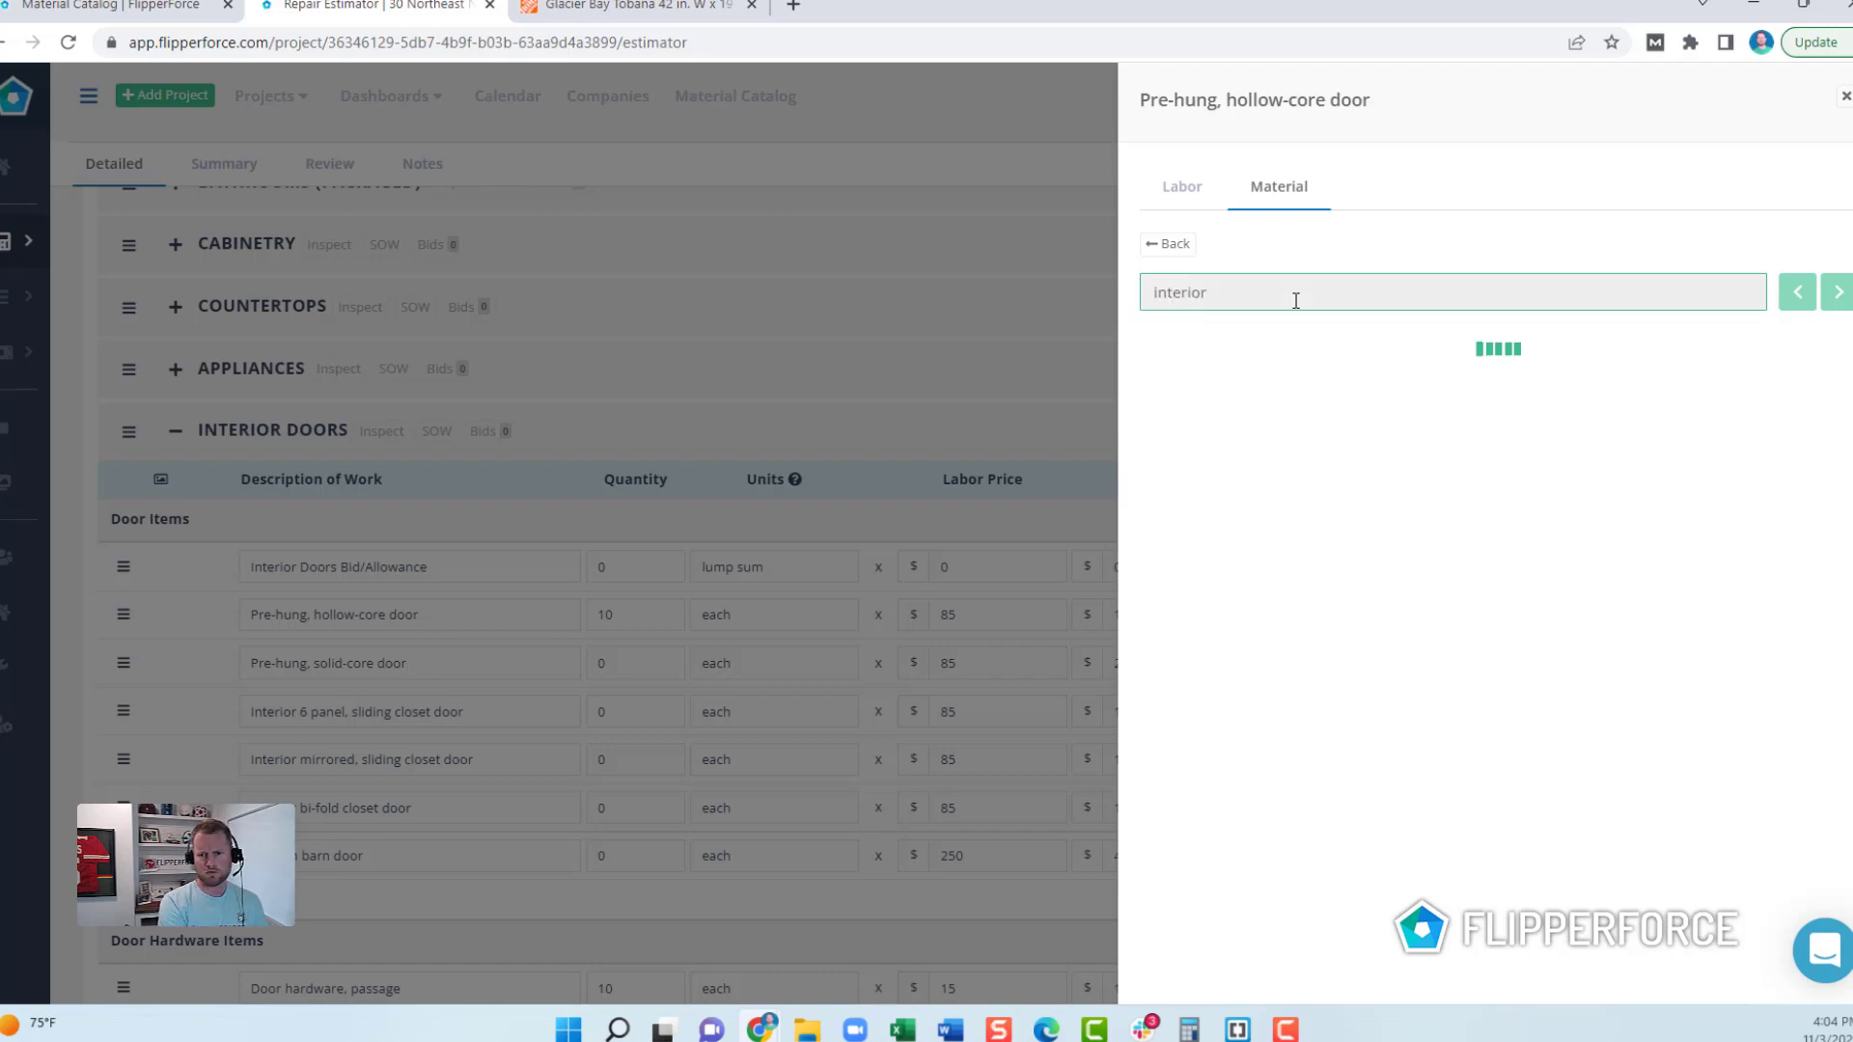
type("o")
type("oo")
key("BackSpace")
key("BackSpace")
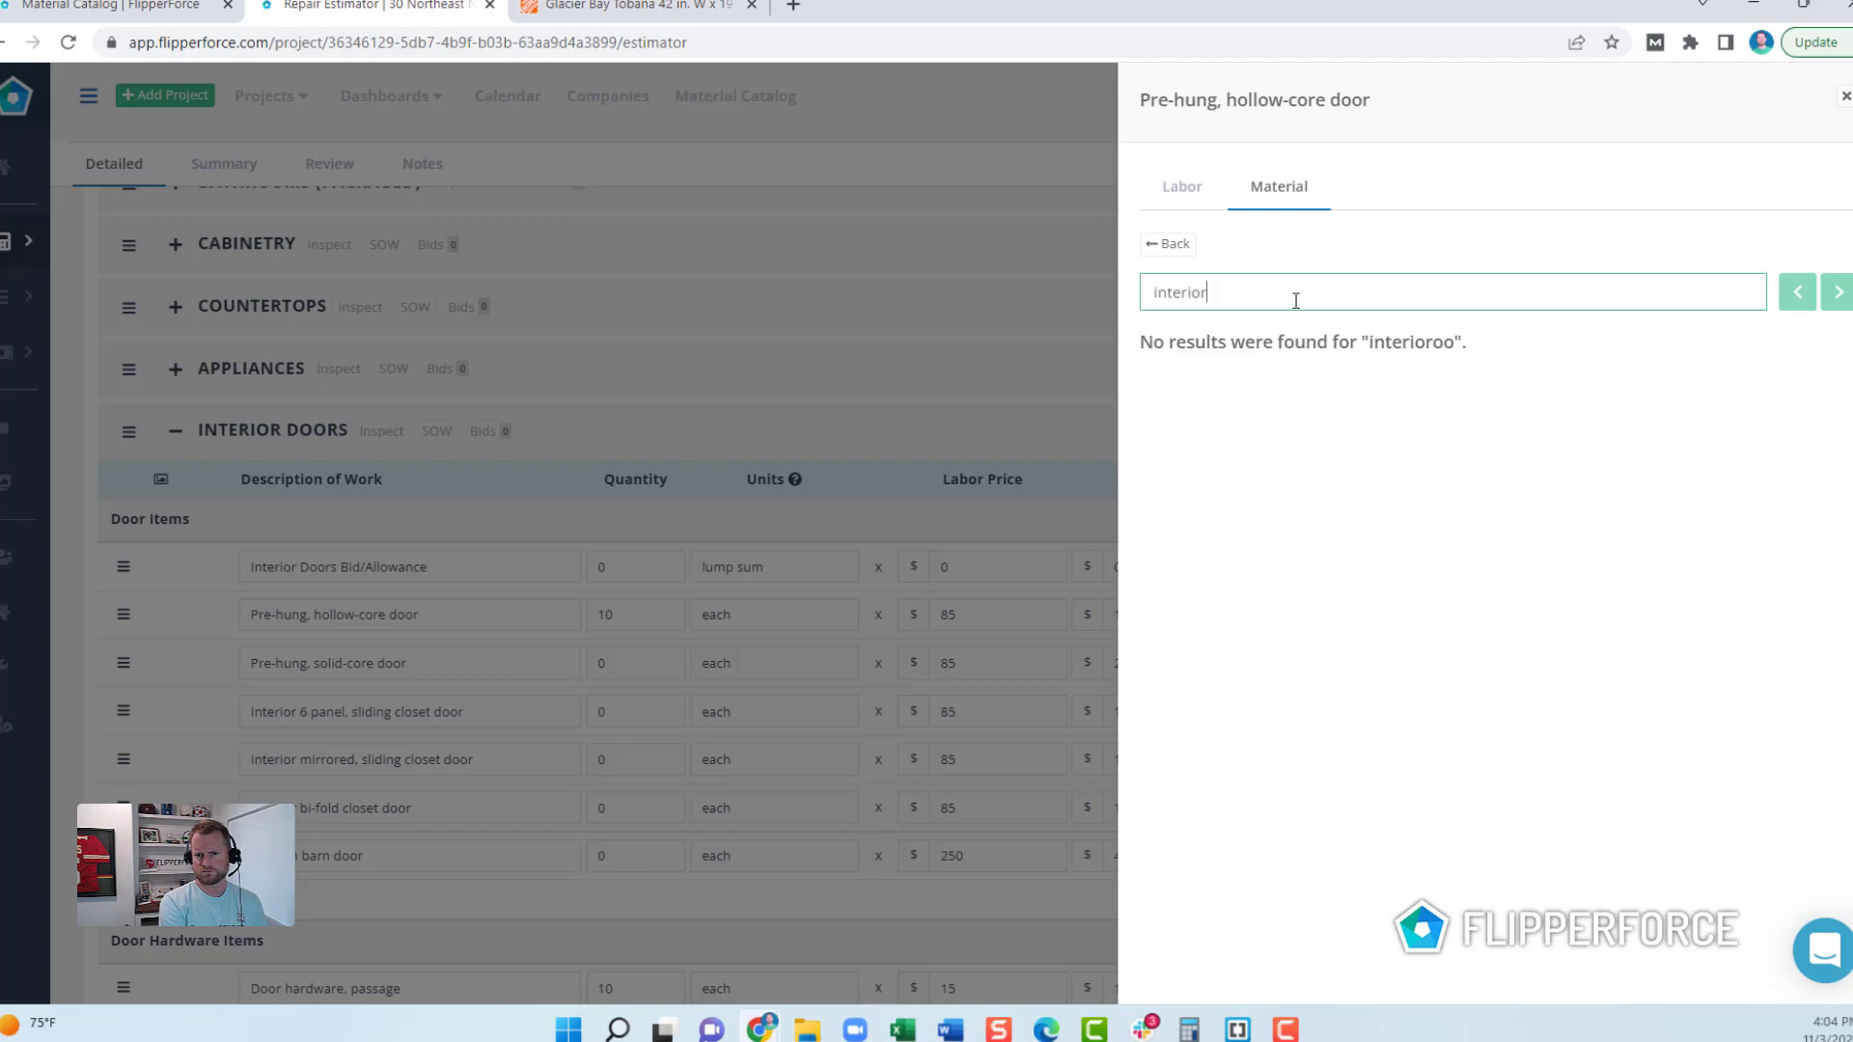
Step: Assign the Steves & Sons 6-Panel 30 in. x 80 in. Right-Hand door to the hollow-core door line and check its grand total
scroll(1622, 451, "down", 3)
scroll(1641, 487, "down", 5)
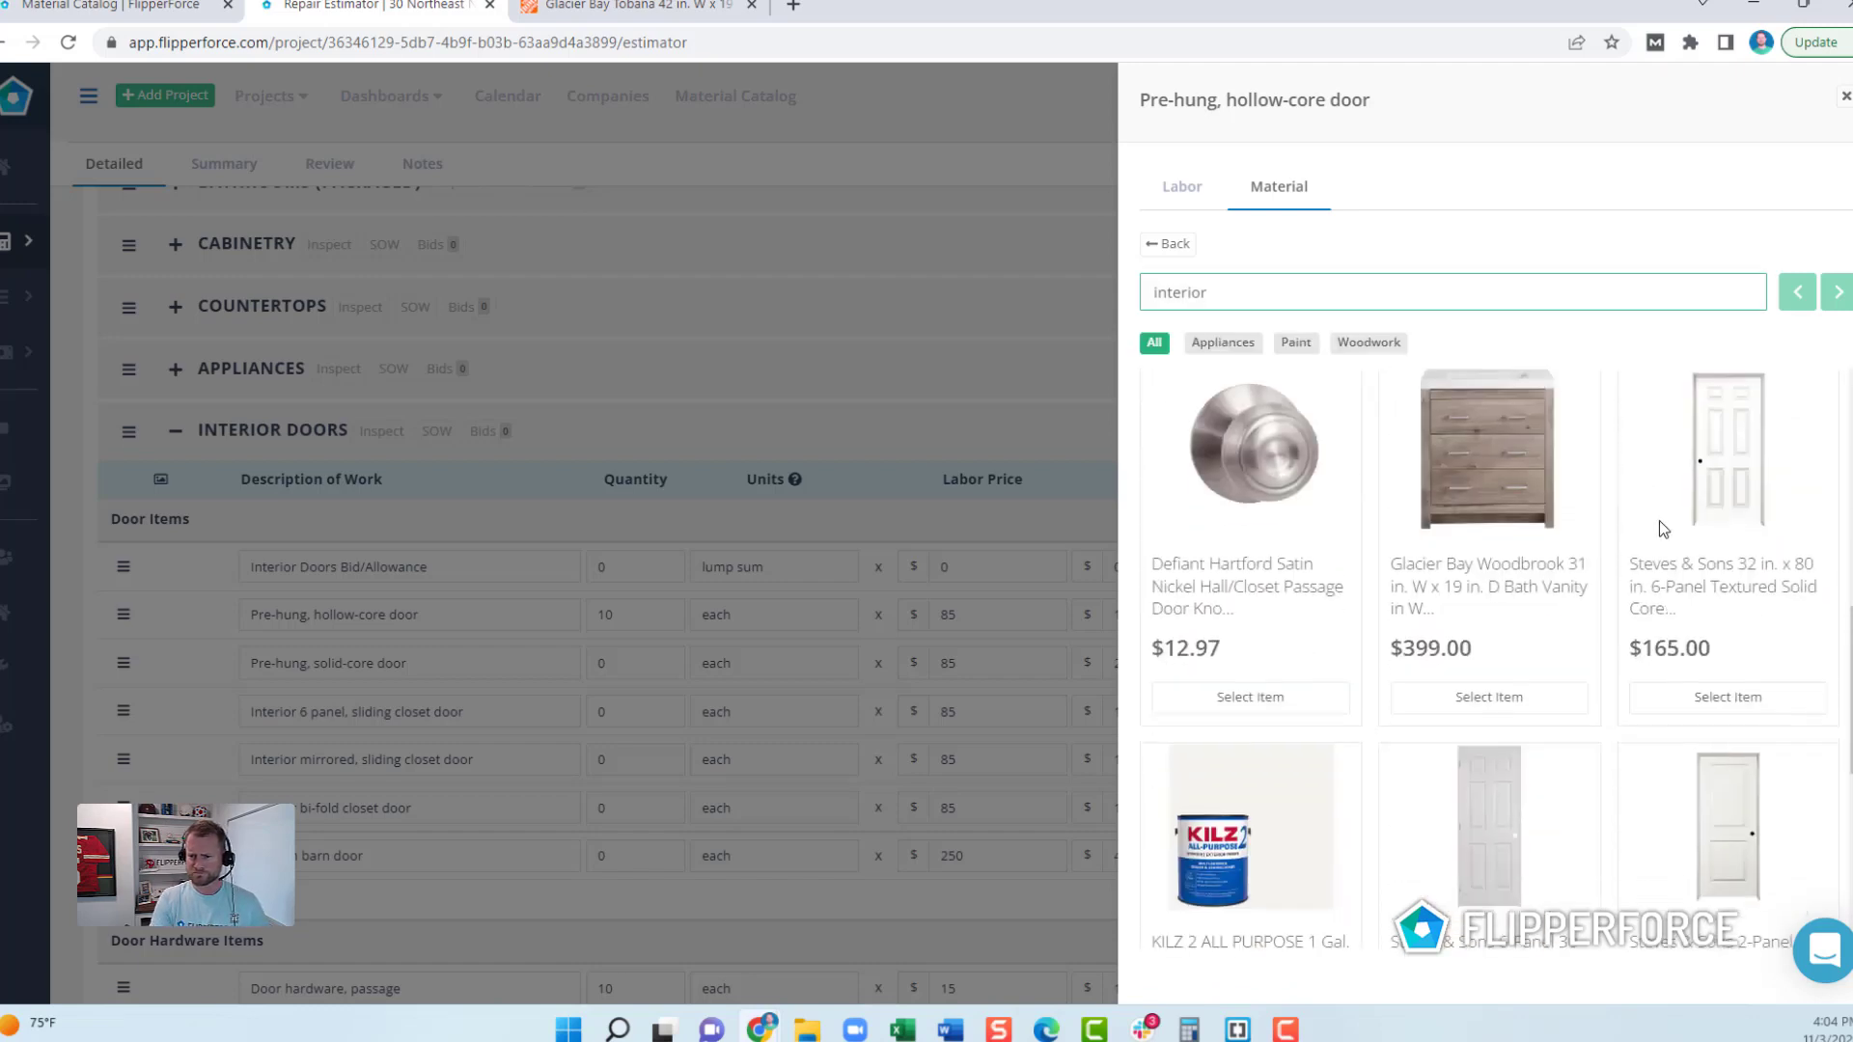
scroll(1752, 640, "down", 1)
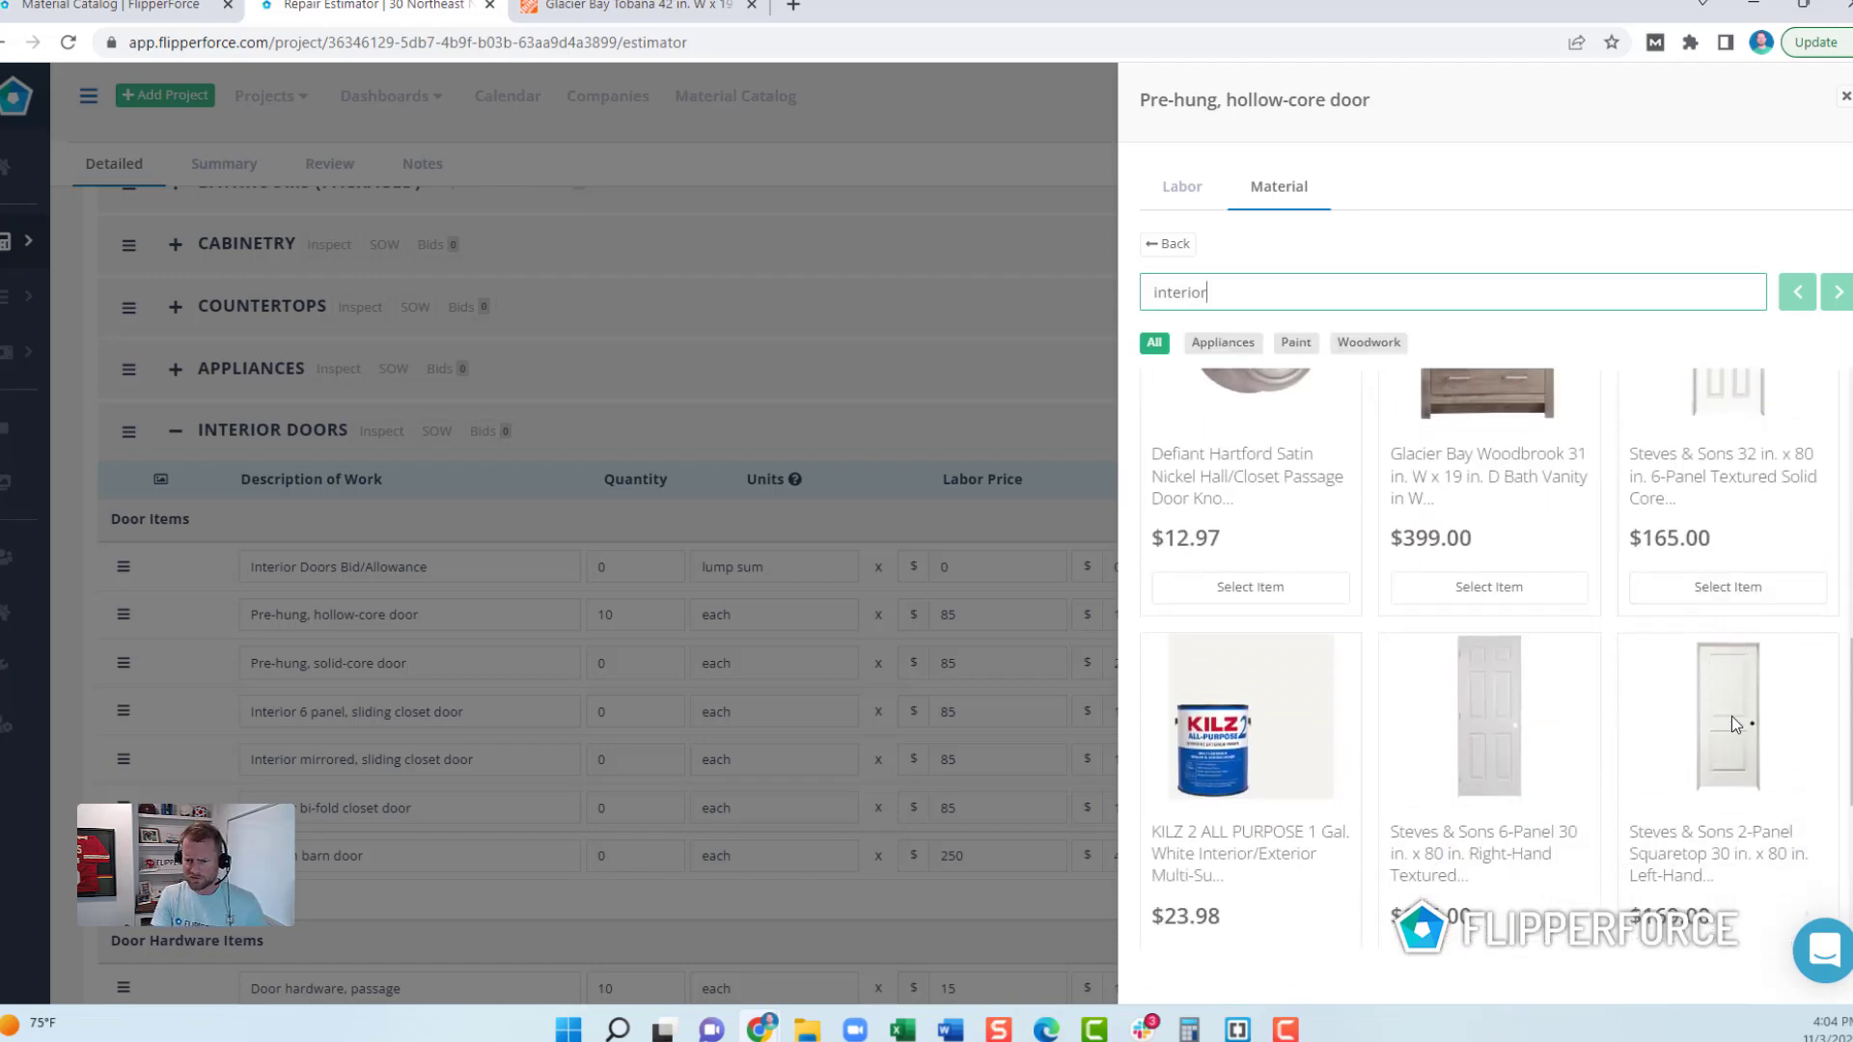
scroll(1675, 757, "down", 1)
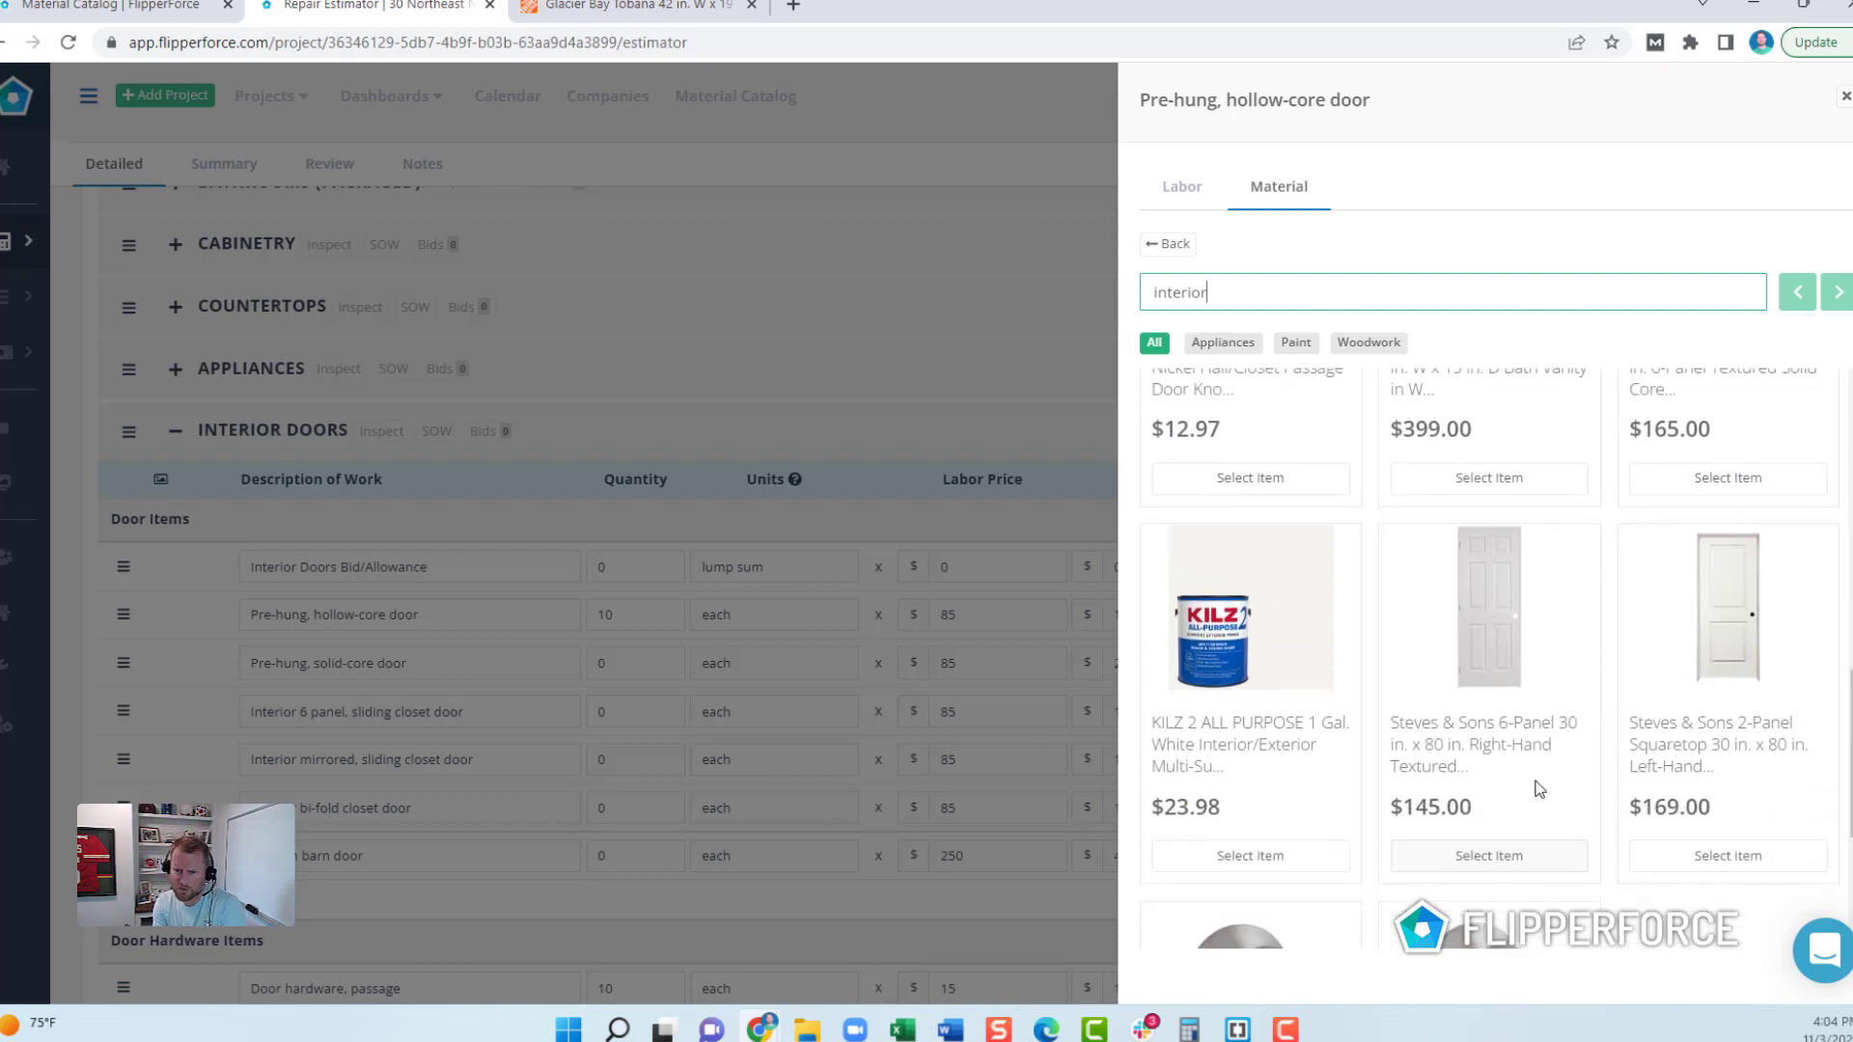
left_click(1502, 861)
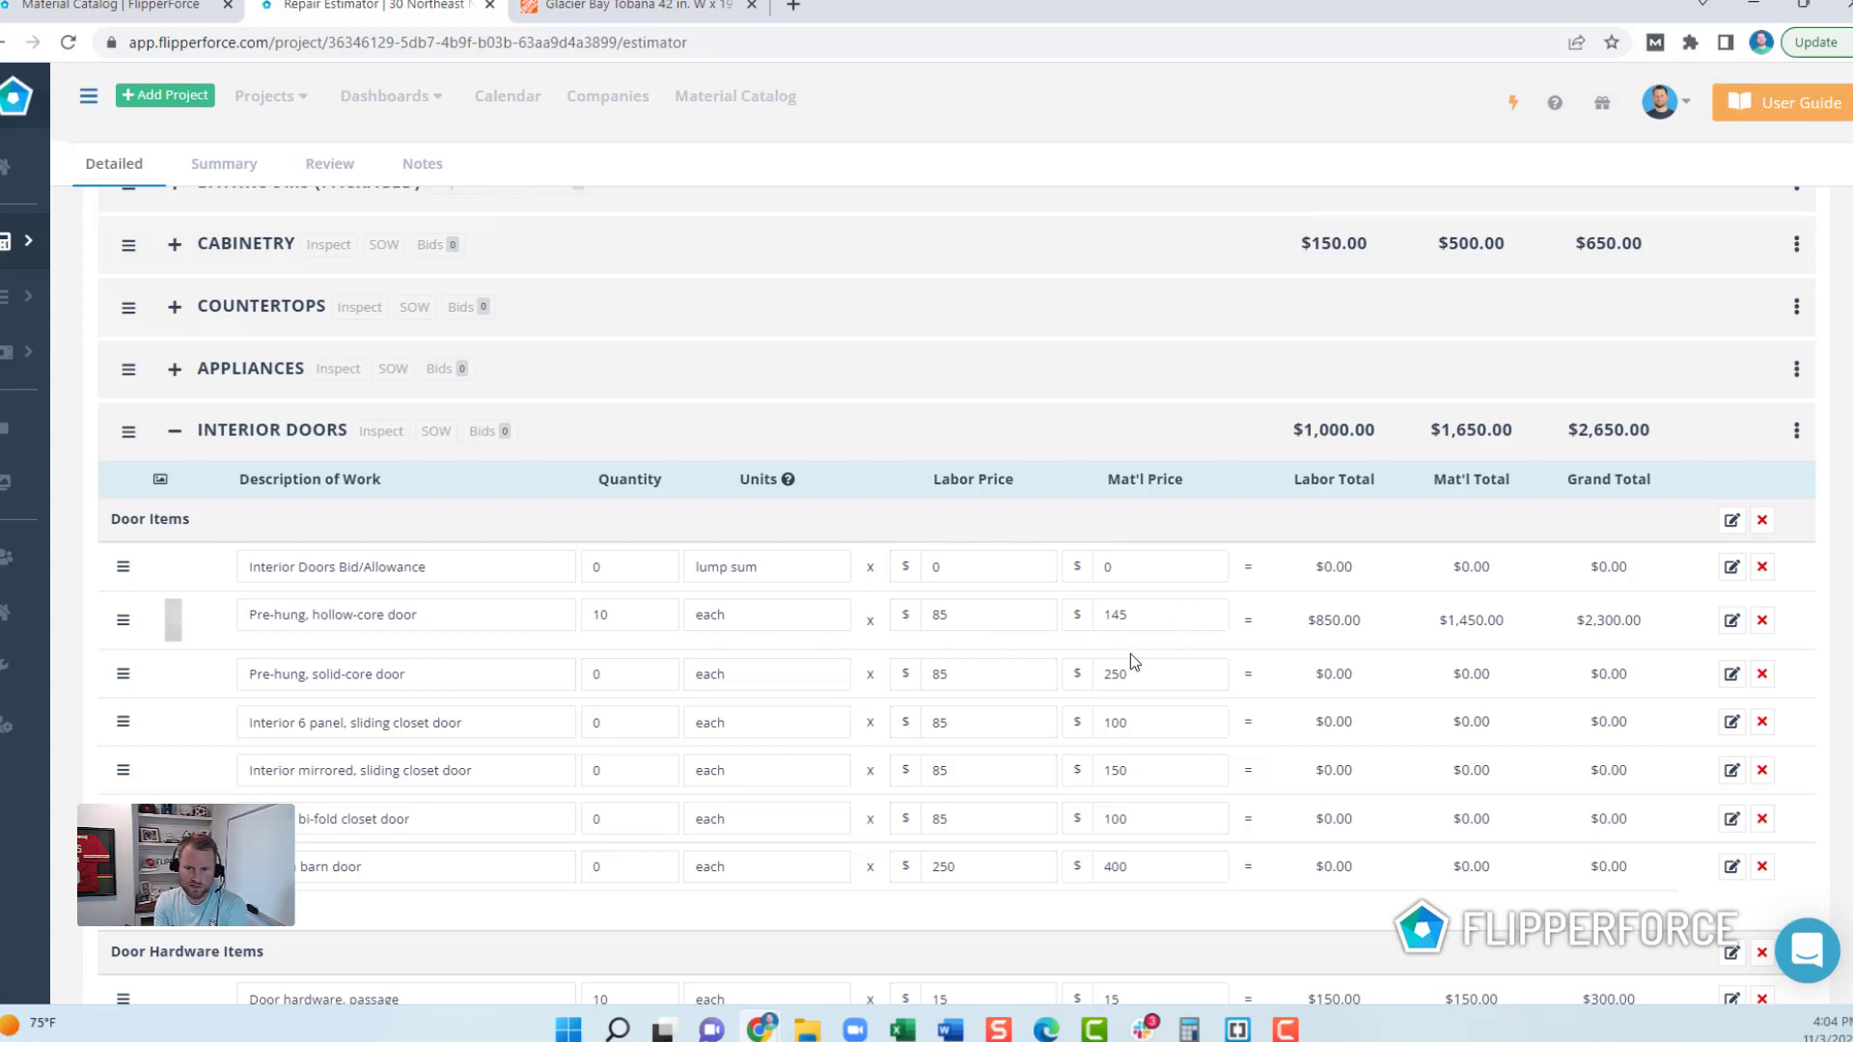
left_click_drag(1630, 621, 1544, 629)
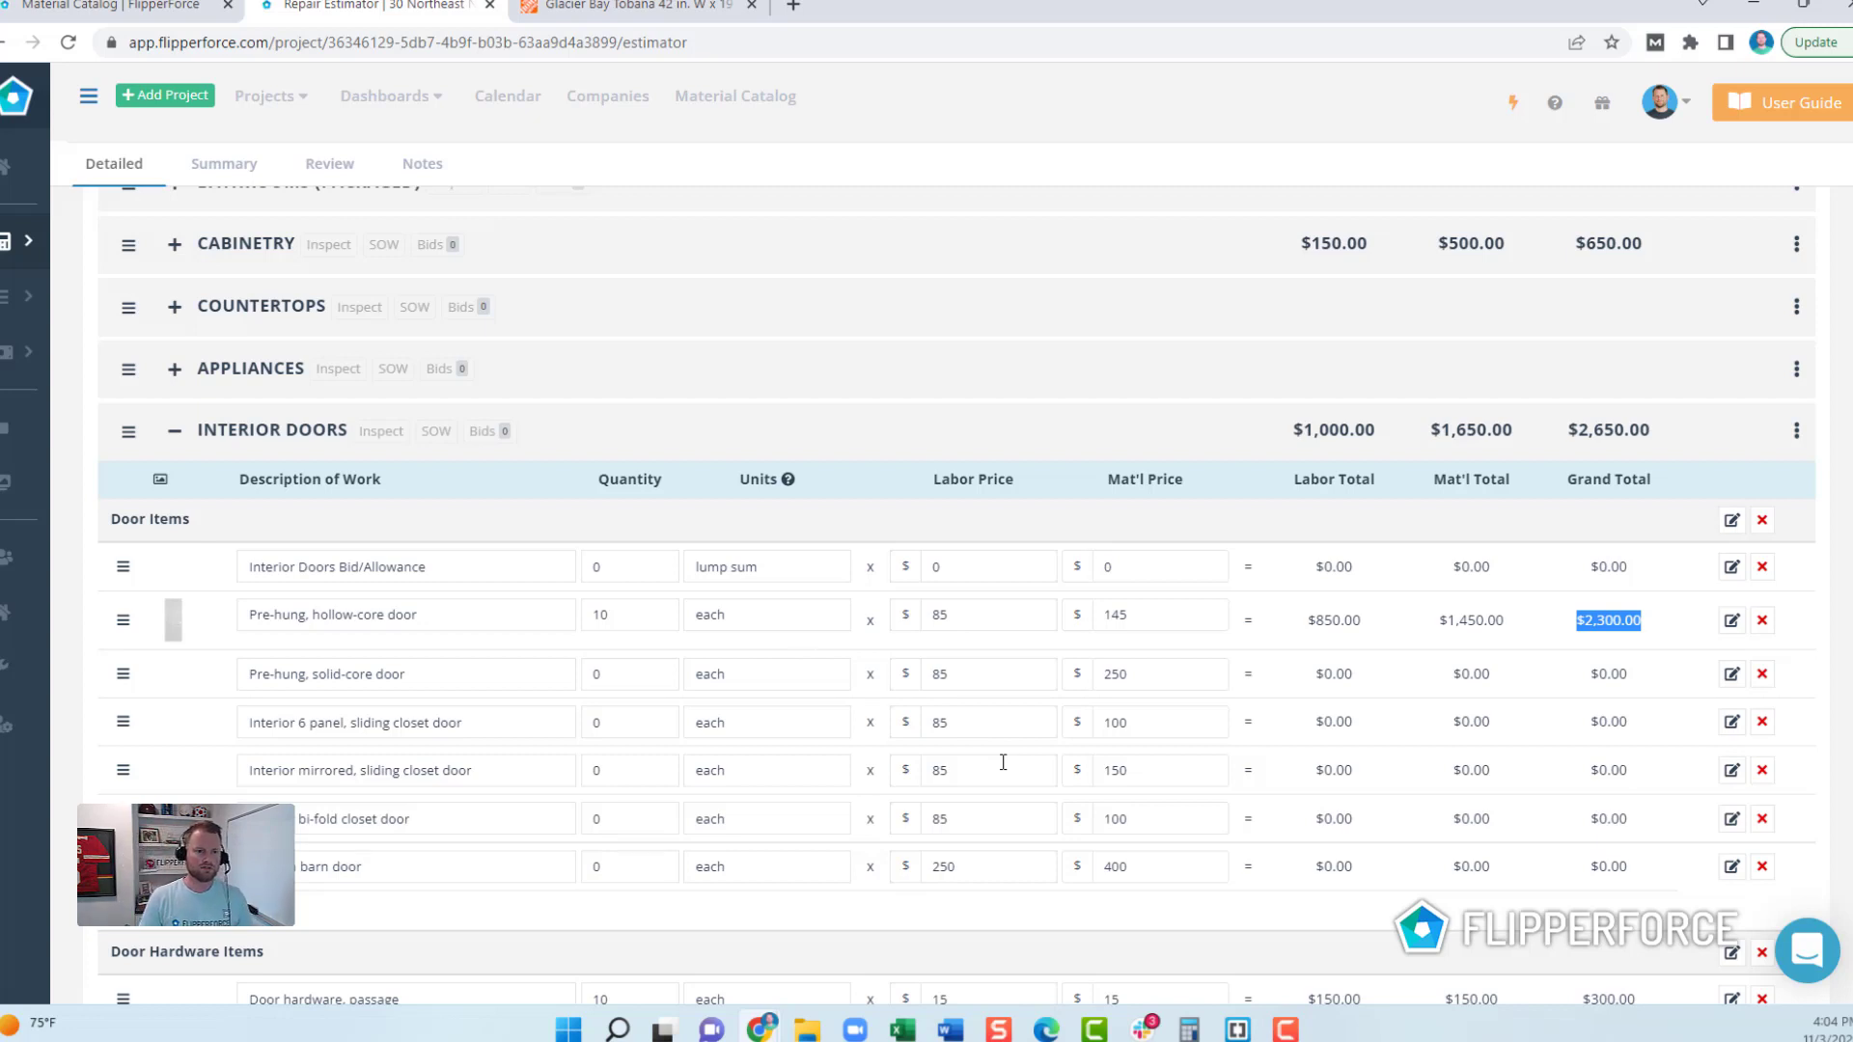
Step: Open the project's Material List Report from the deal analysis reports and review the listed materials down to Cabinetry
mouse_move(30, 245)
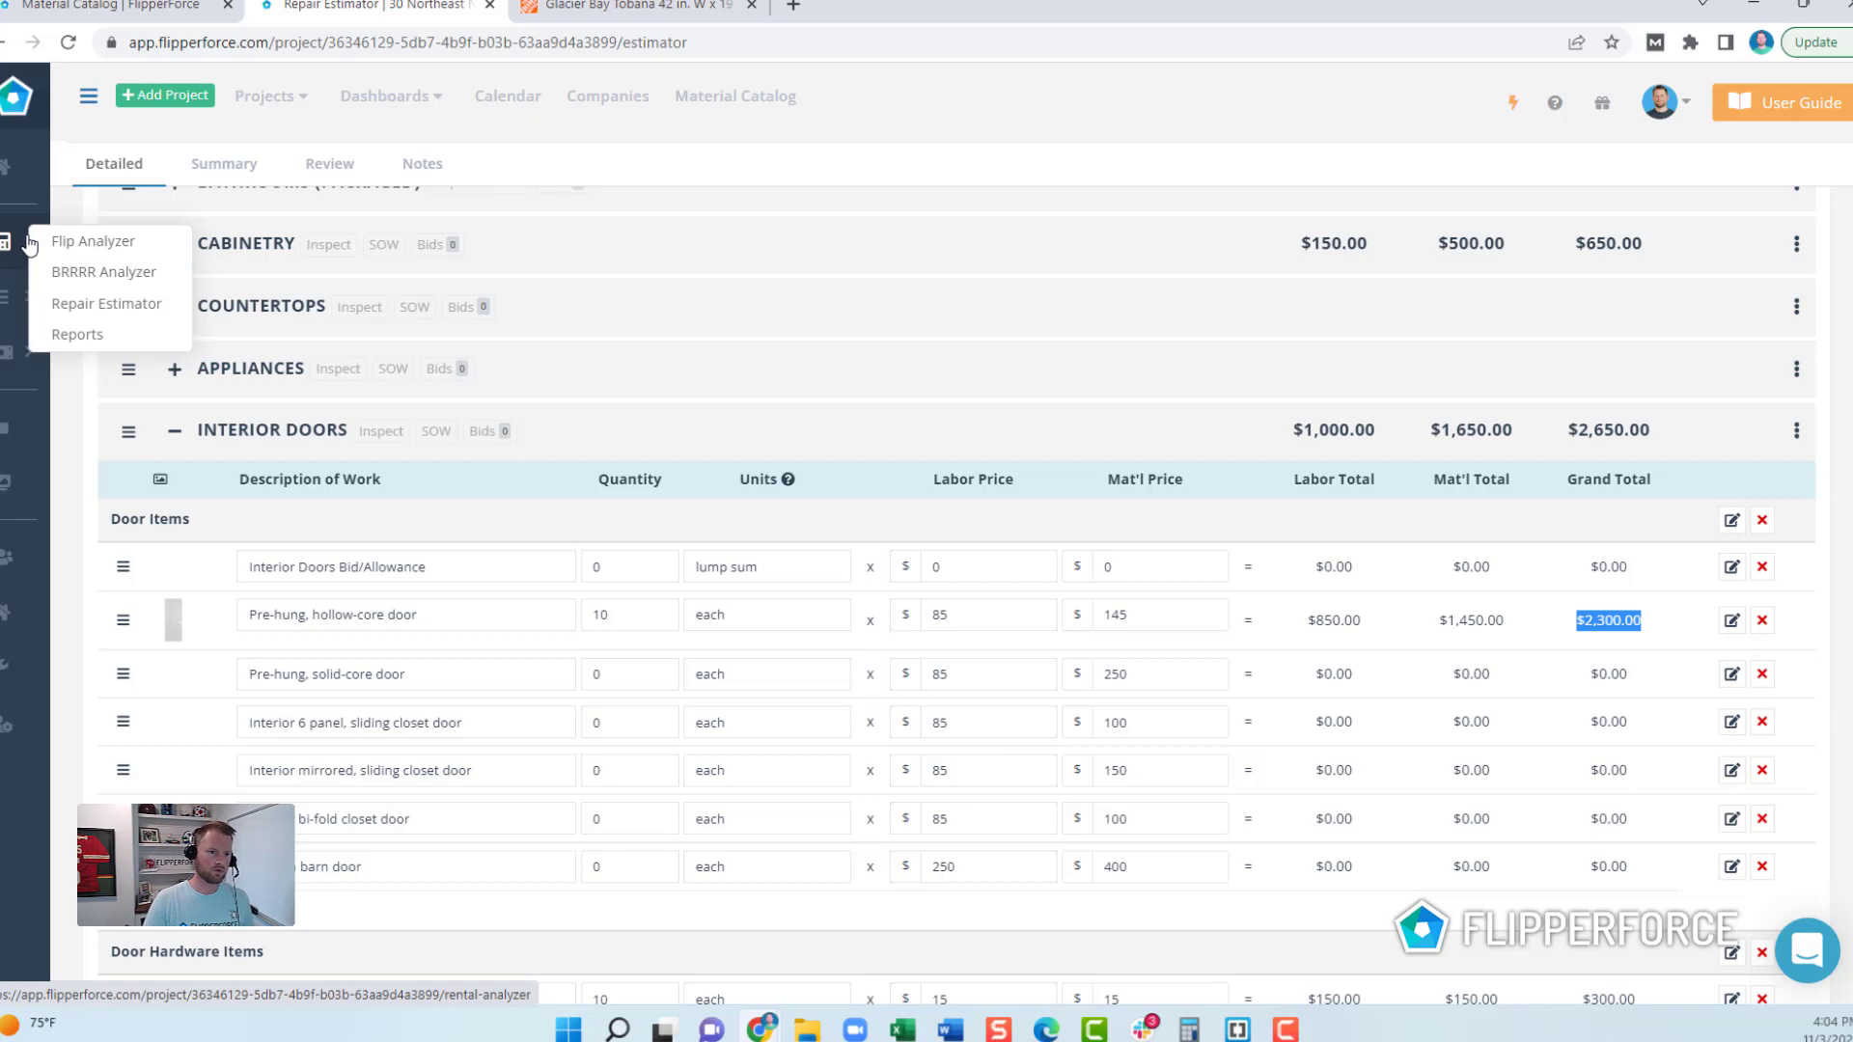
left_click(88, 97)
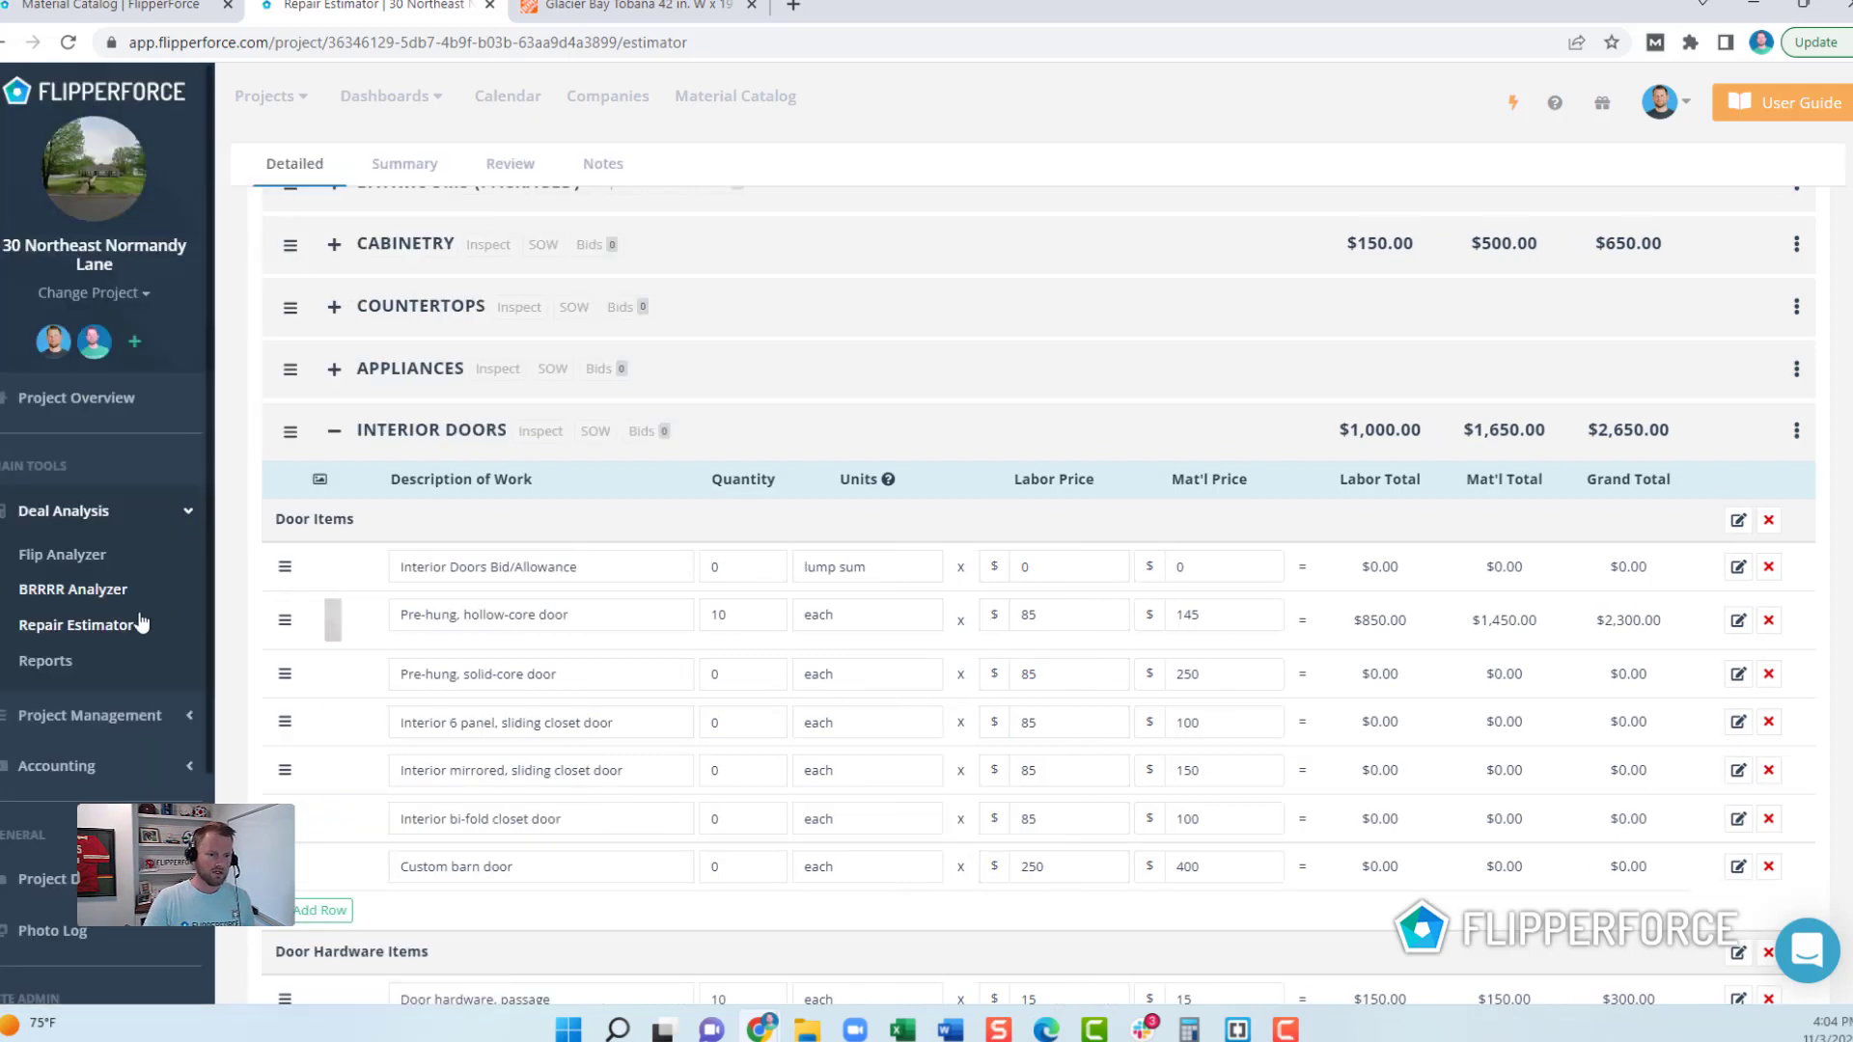
left_click(55, 661)
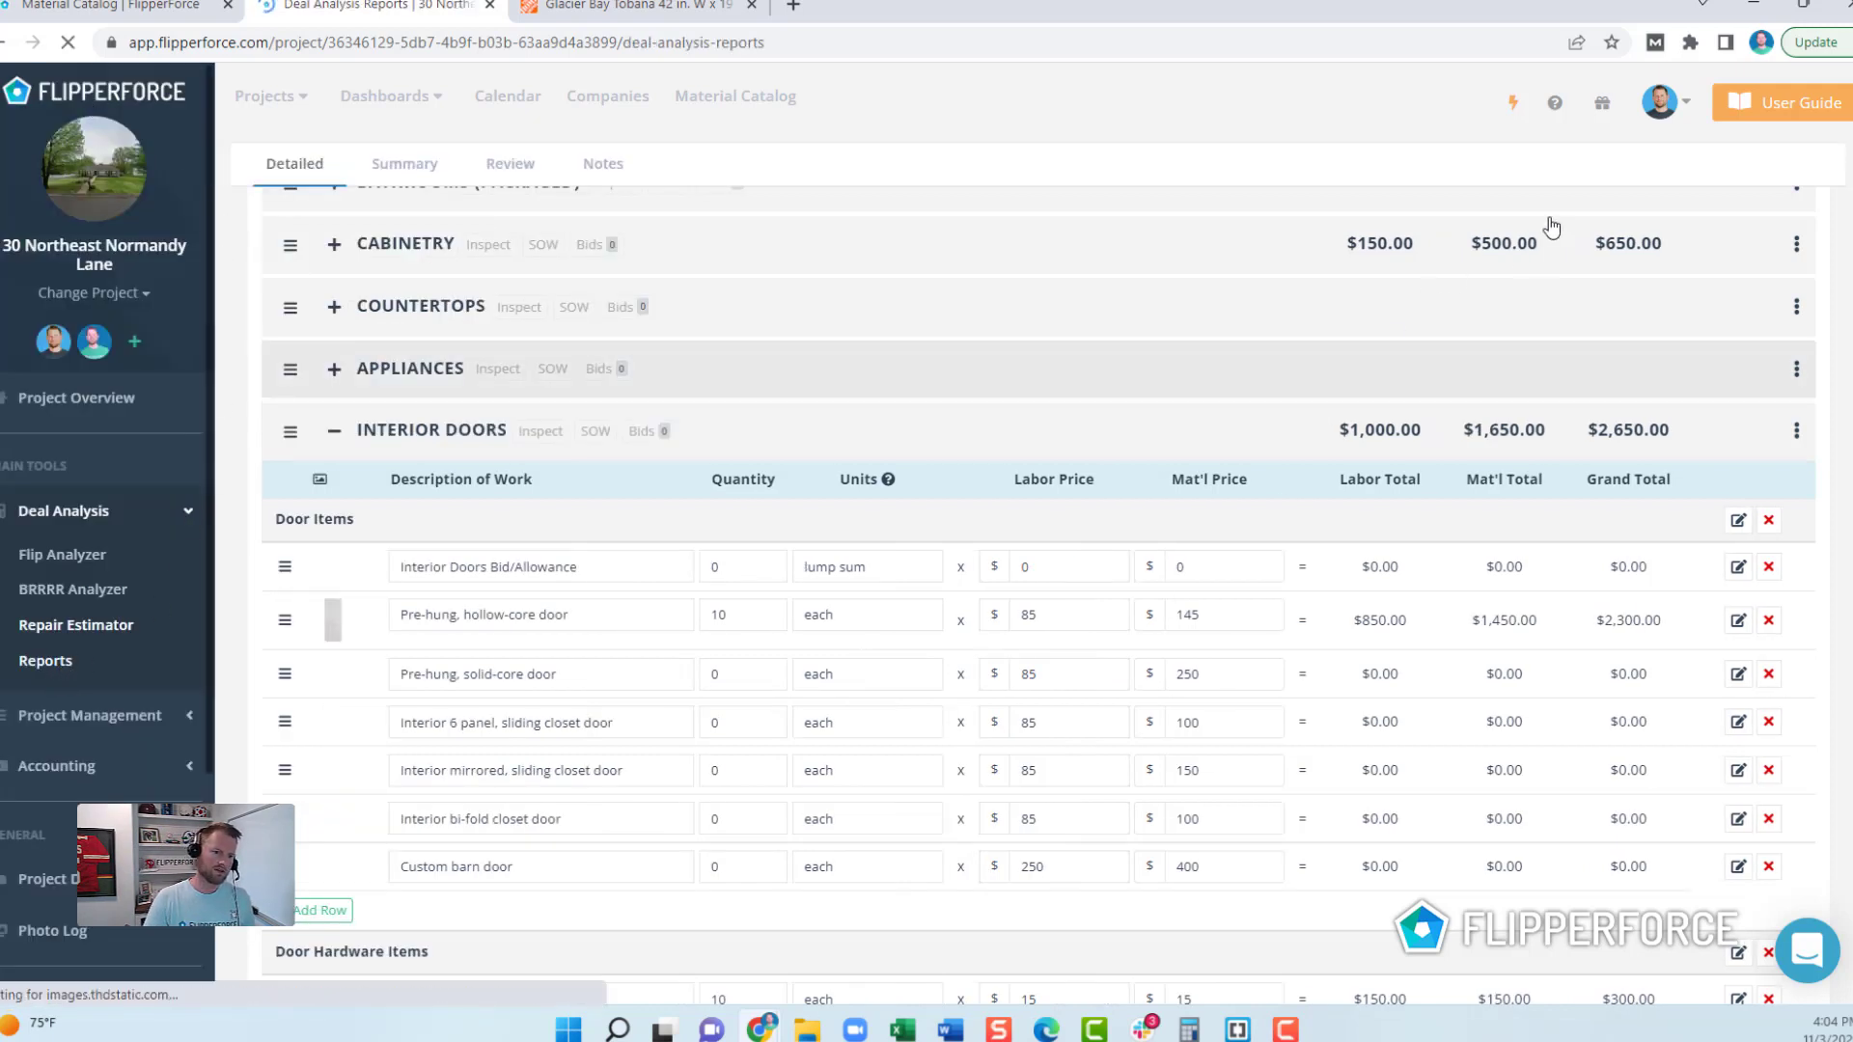
scroll(1593, 464, "down", 2)
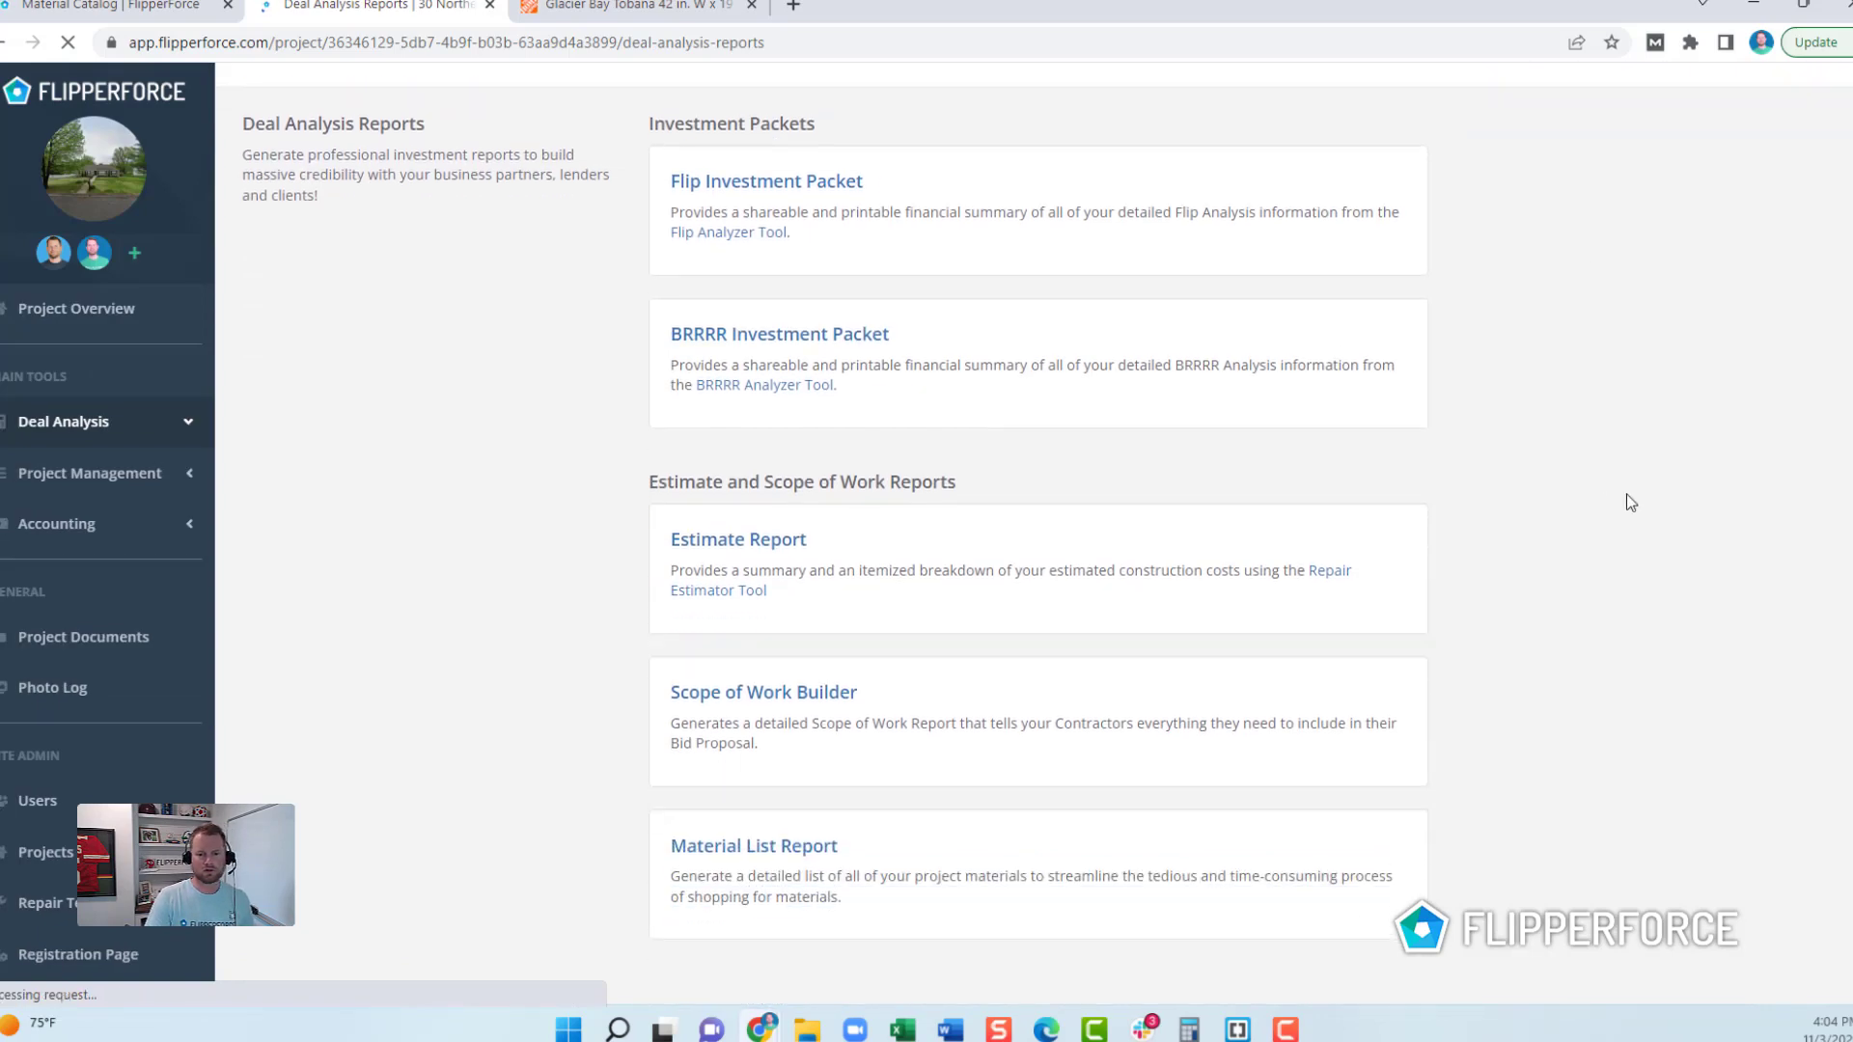
left_click(688, 847)
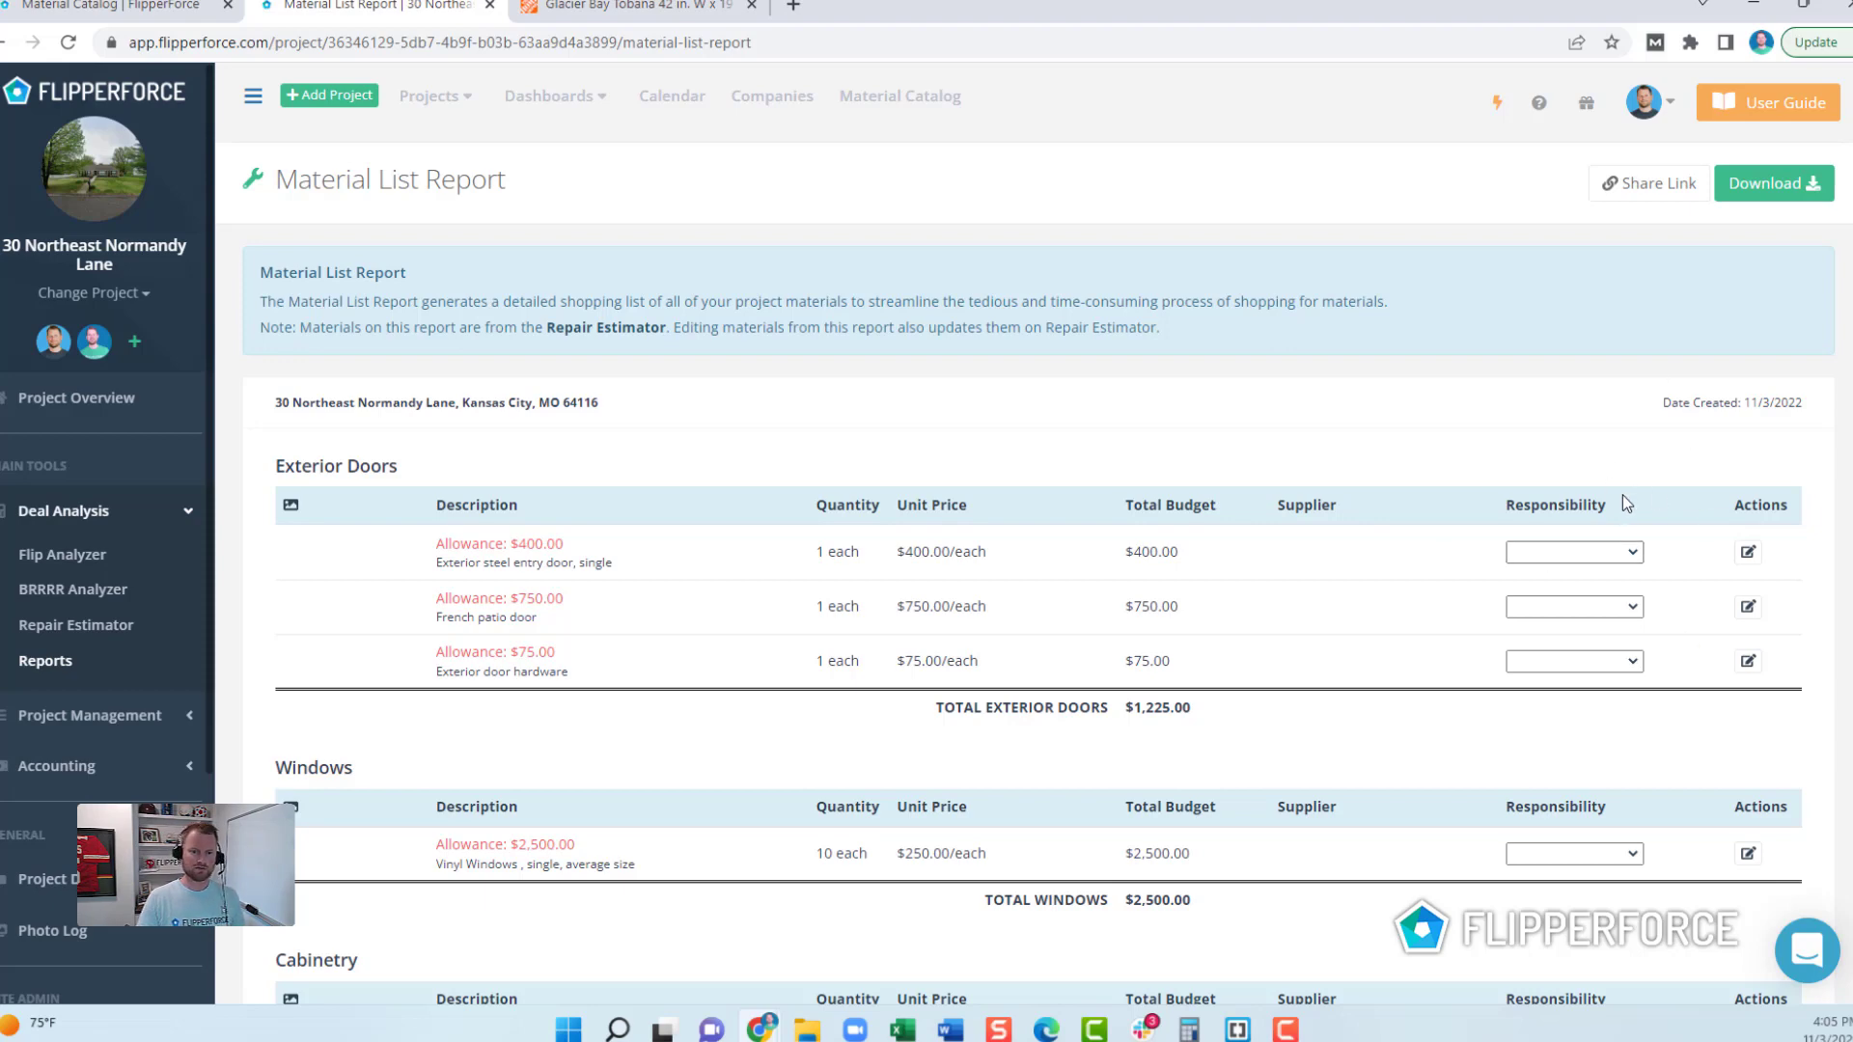
scroll(1848, 359, "down", 2)
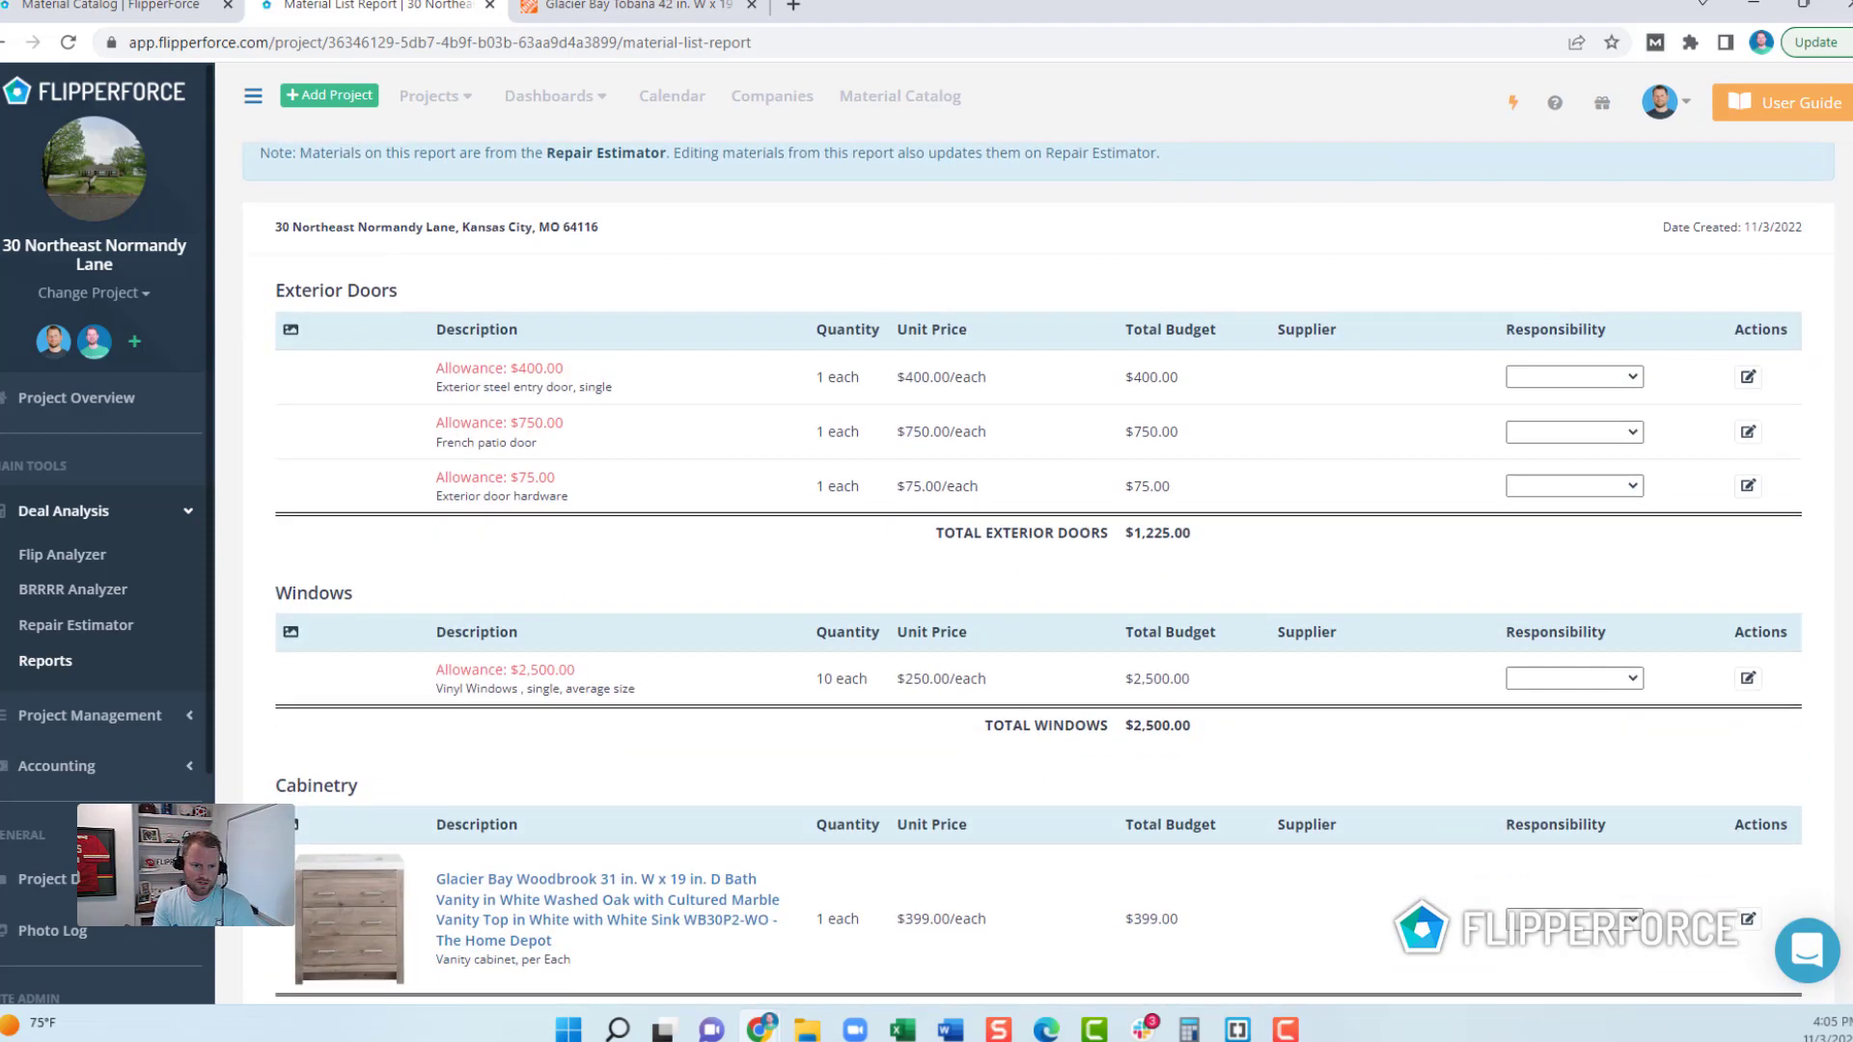
Step: Review the allowances, assigned materials and total budgets in the Material List Report, from Exterior Doors through Interior Doors
scroll(1845, 364, "up", 3)
scroll(1843, 369, "down", 6)
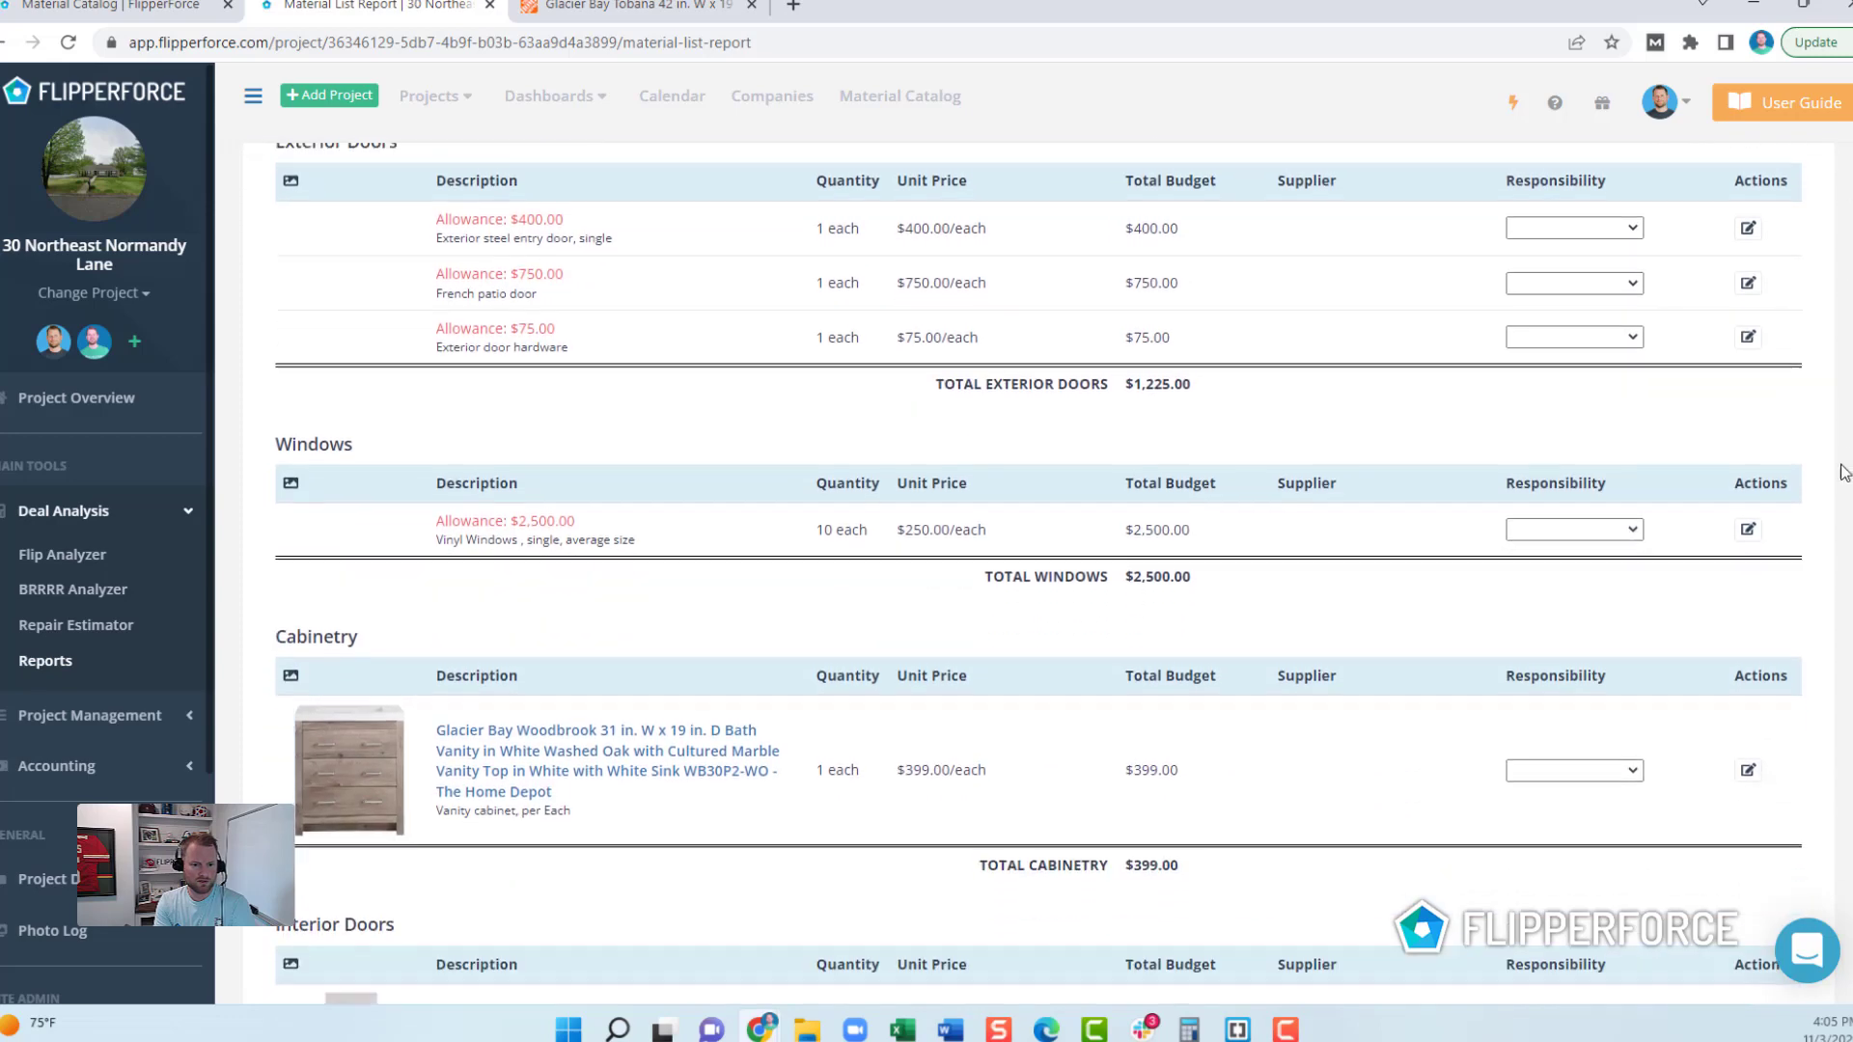
scroll(1835, 375, "up", 4)
scroll(1836, 375, "up", 1)
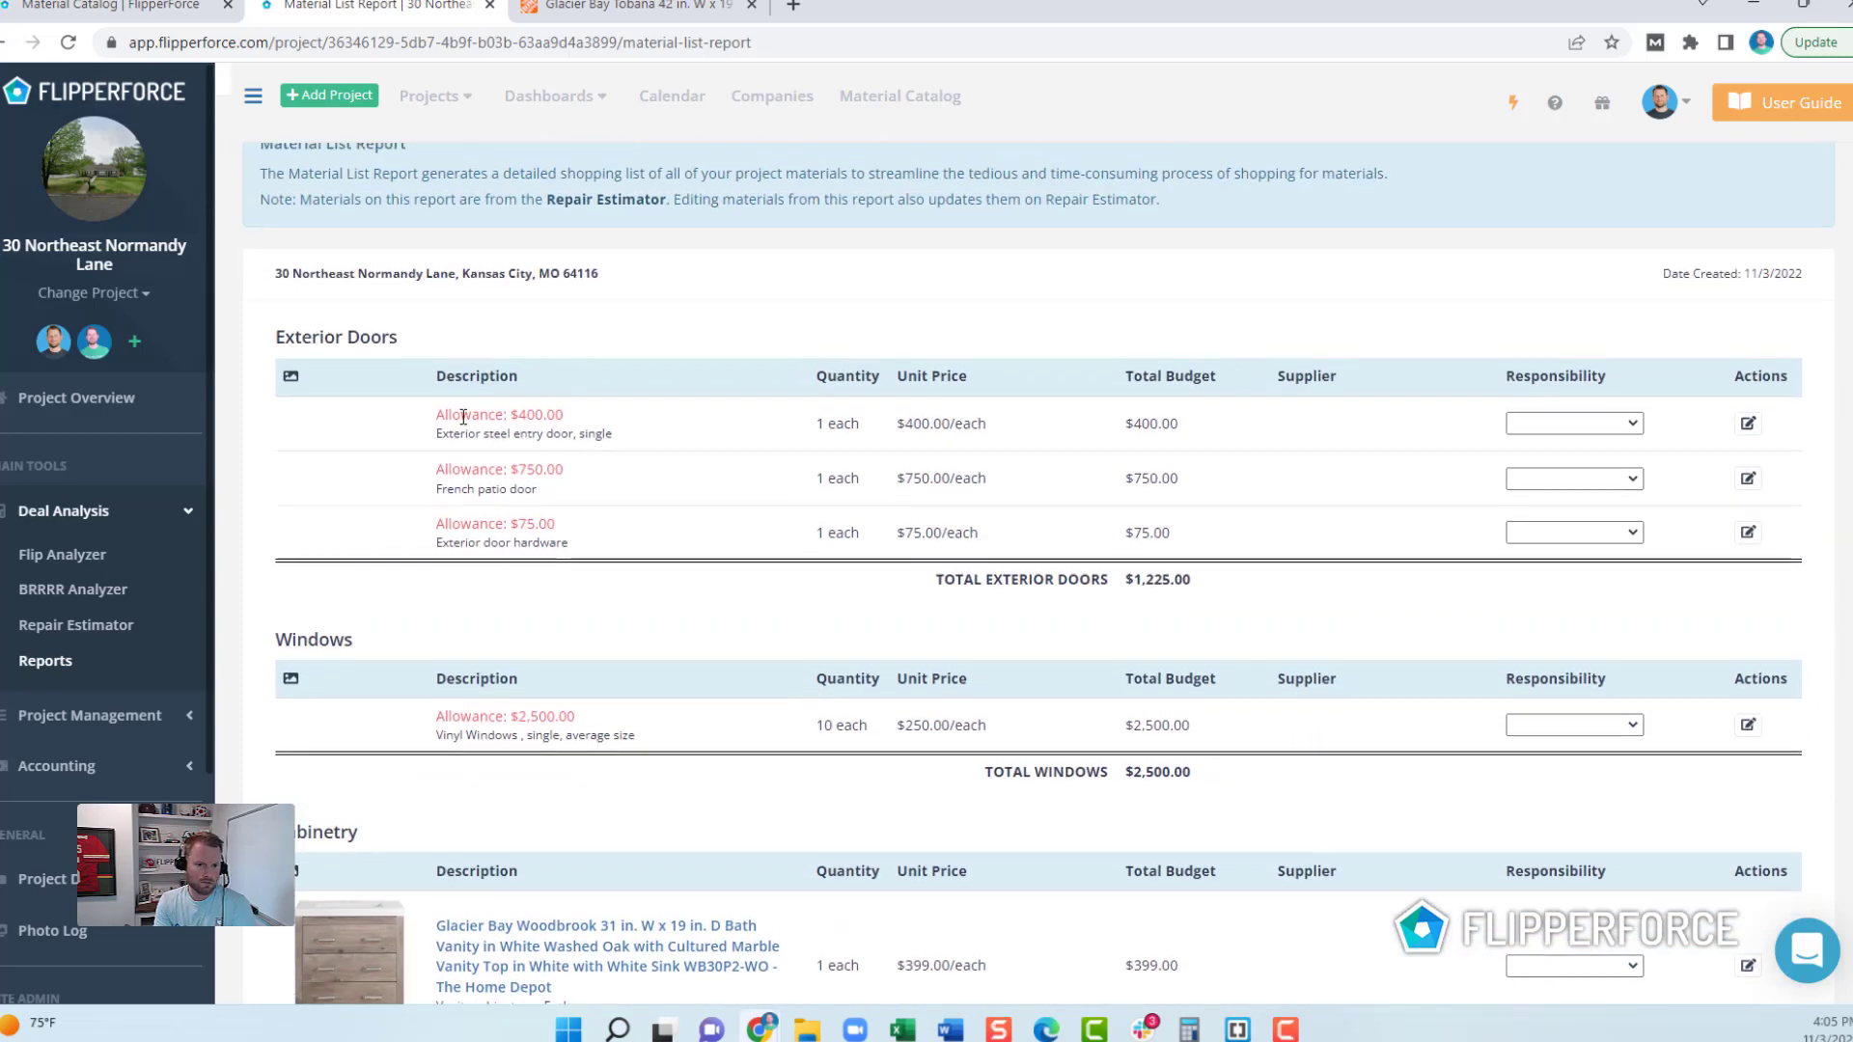
scroll(738, 794, "down", 3)
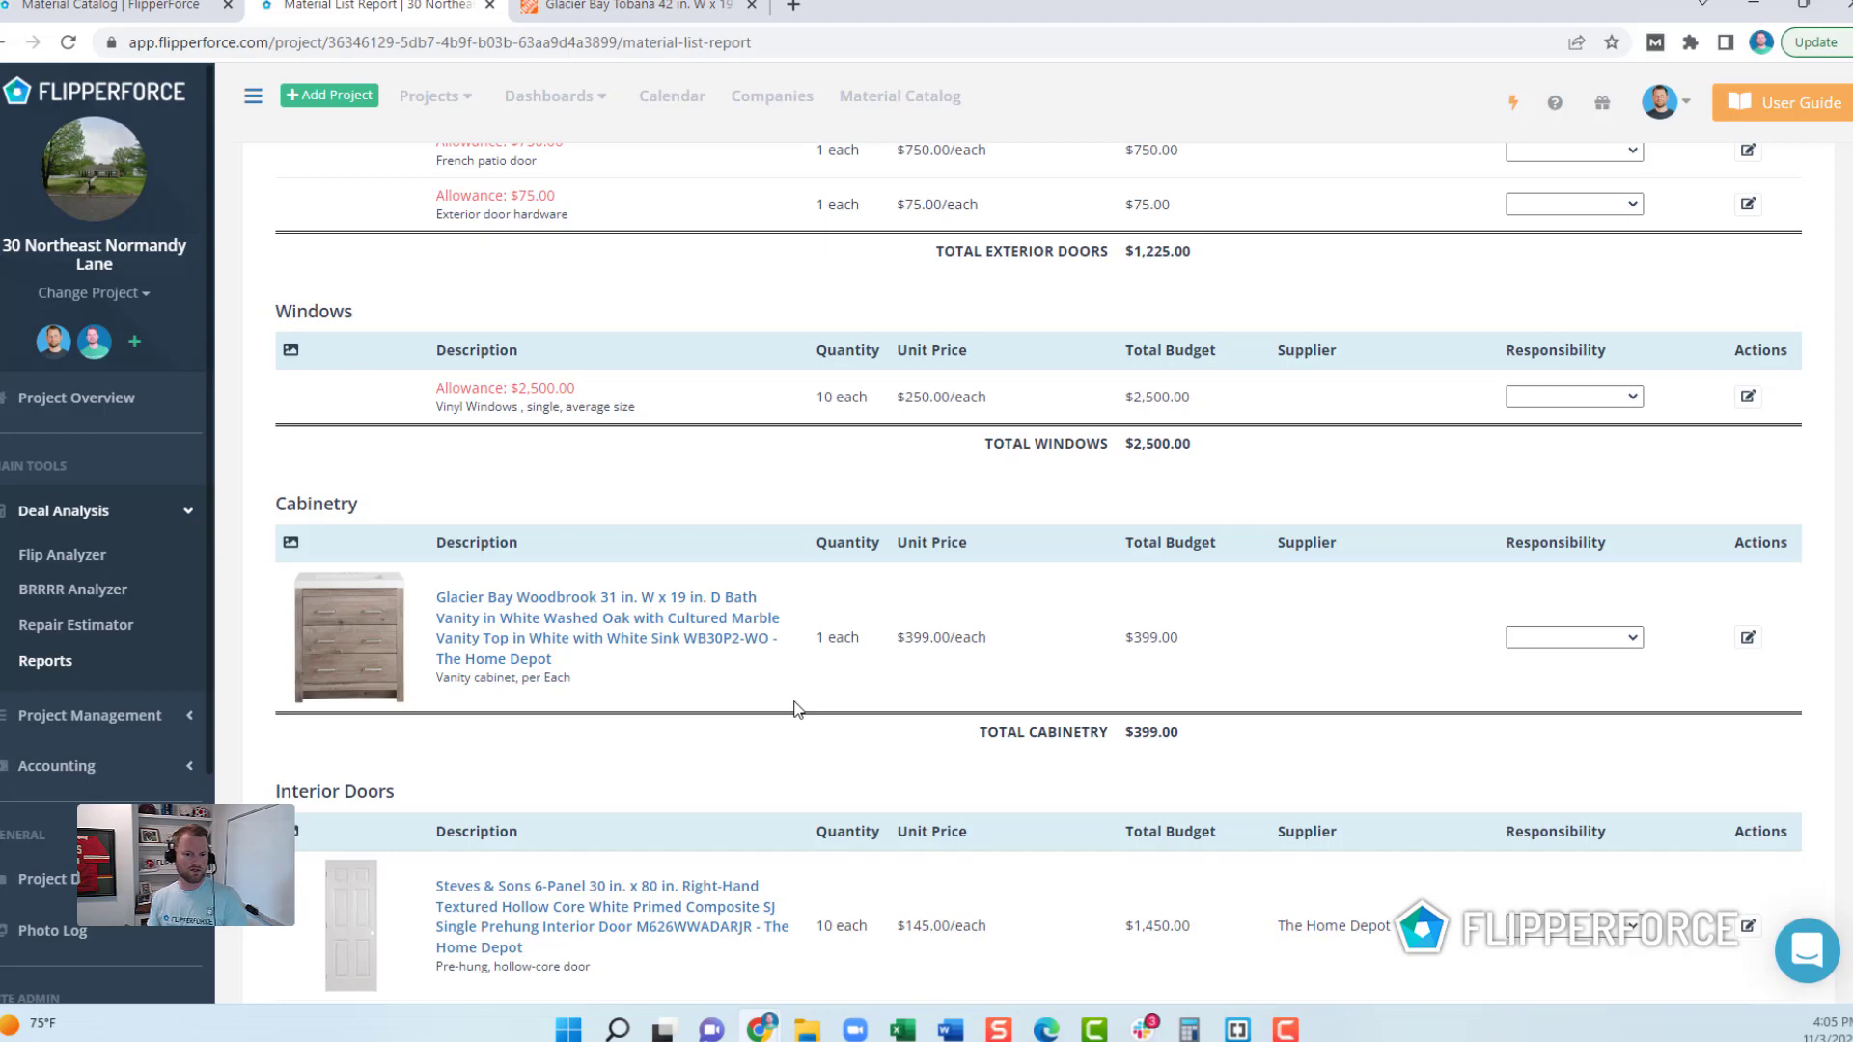
scroll(1728, 637, "up", 2)
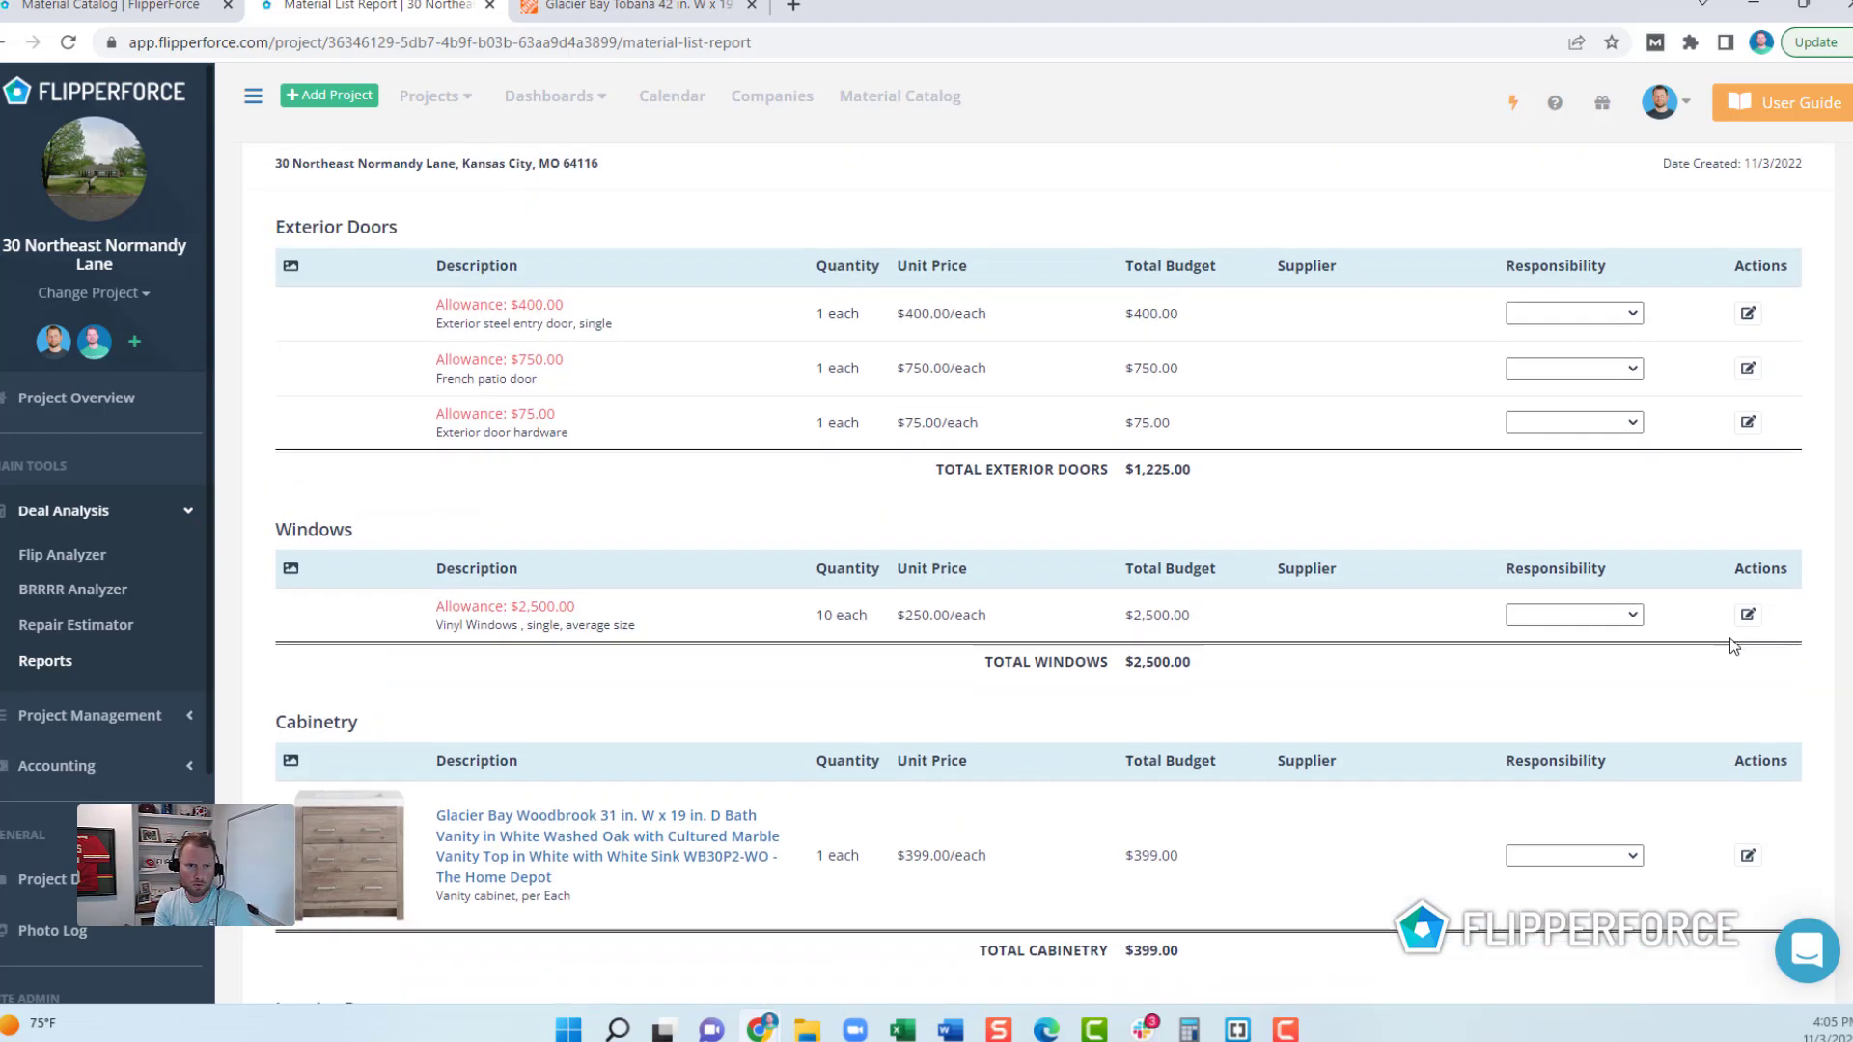
scroll(628, 391, "up", 1)
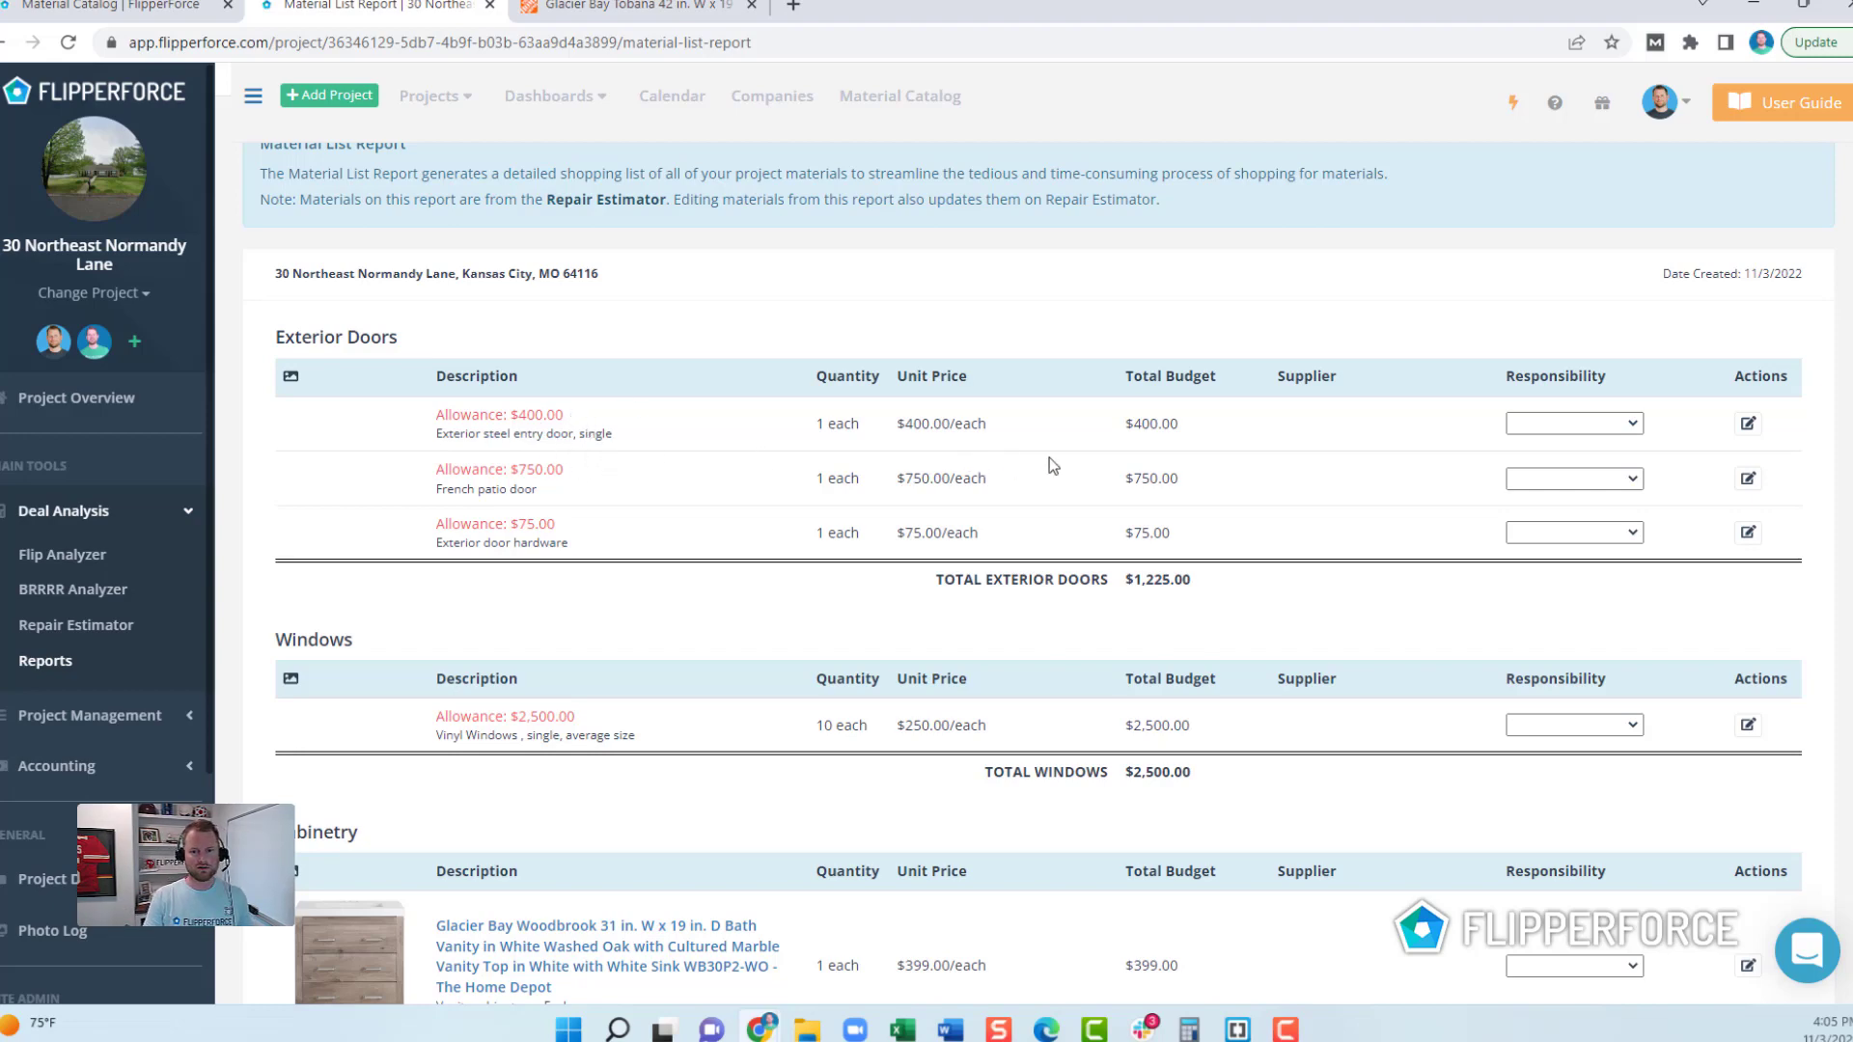
left_click_drag(1126, 426, 1203, 432)
left_click(1206, 436)
Step: Open the "Exterior steel entry door, single" line for editing and search the Material Catalog for "entry door"
left_click(1748, 424)
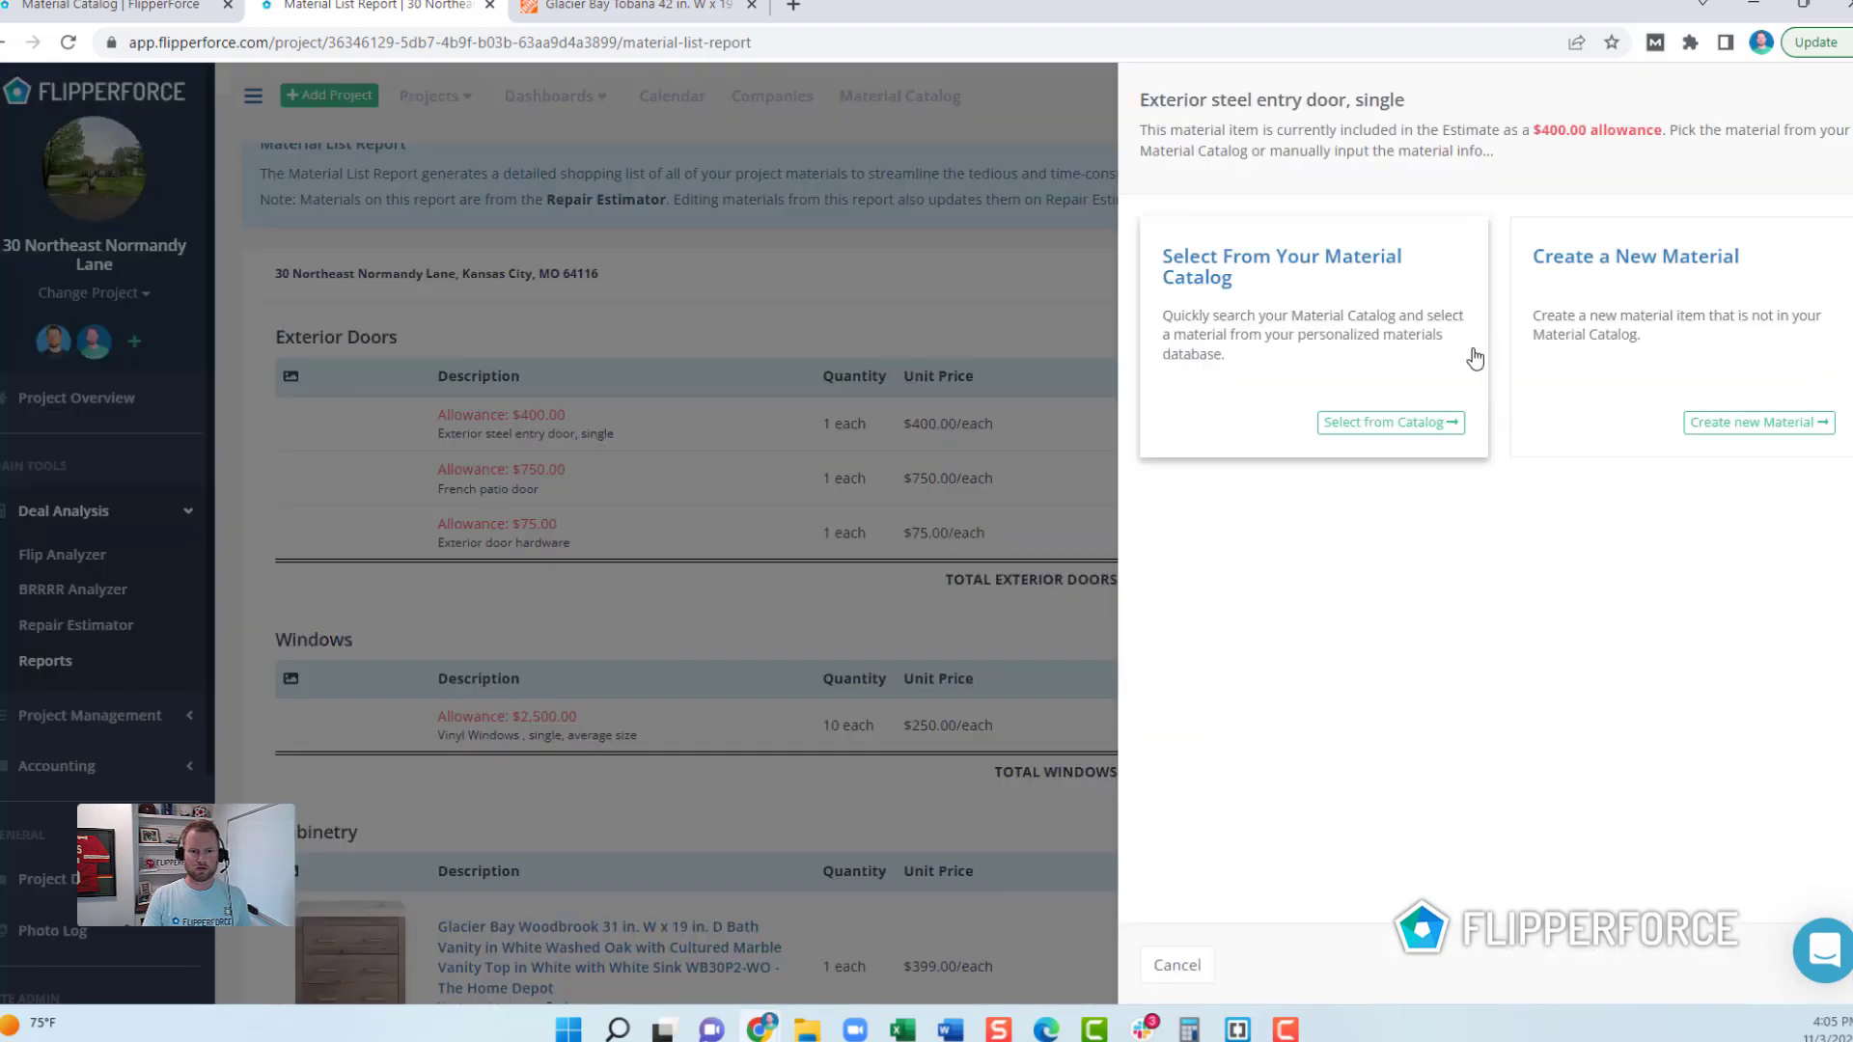
left_click(1424, 417)
left_click(1320, 283)
type("entry door")
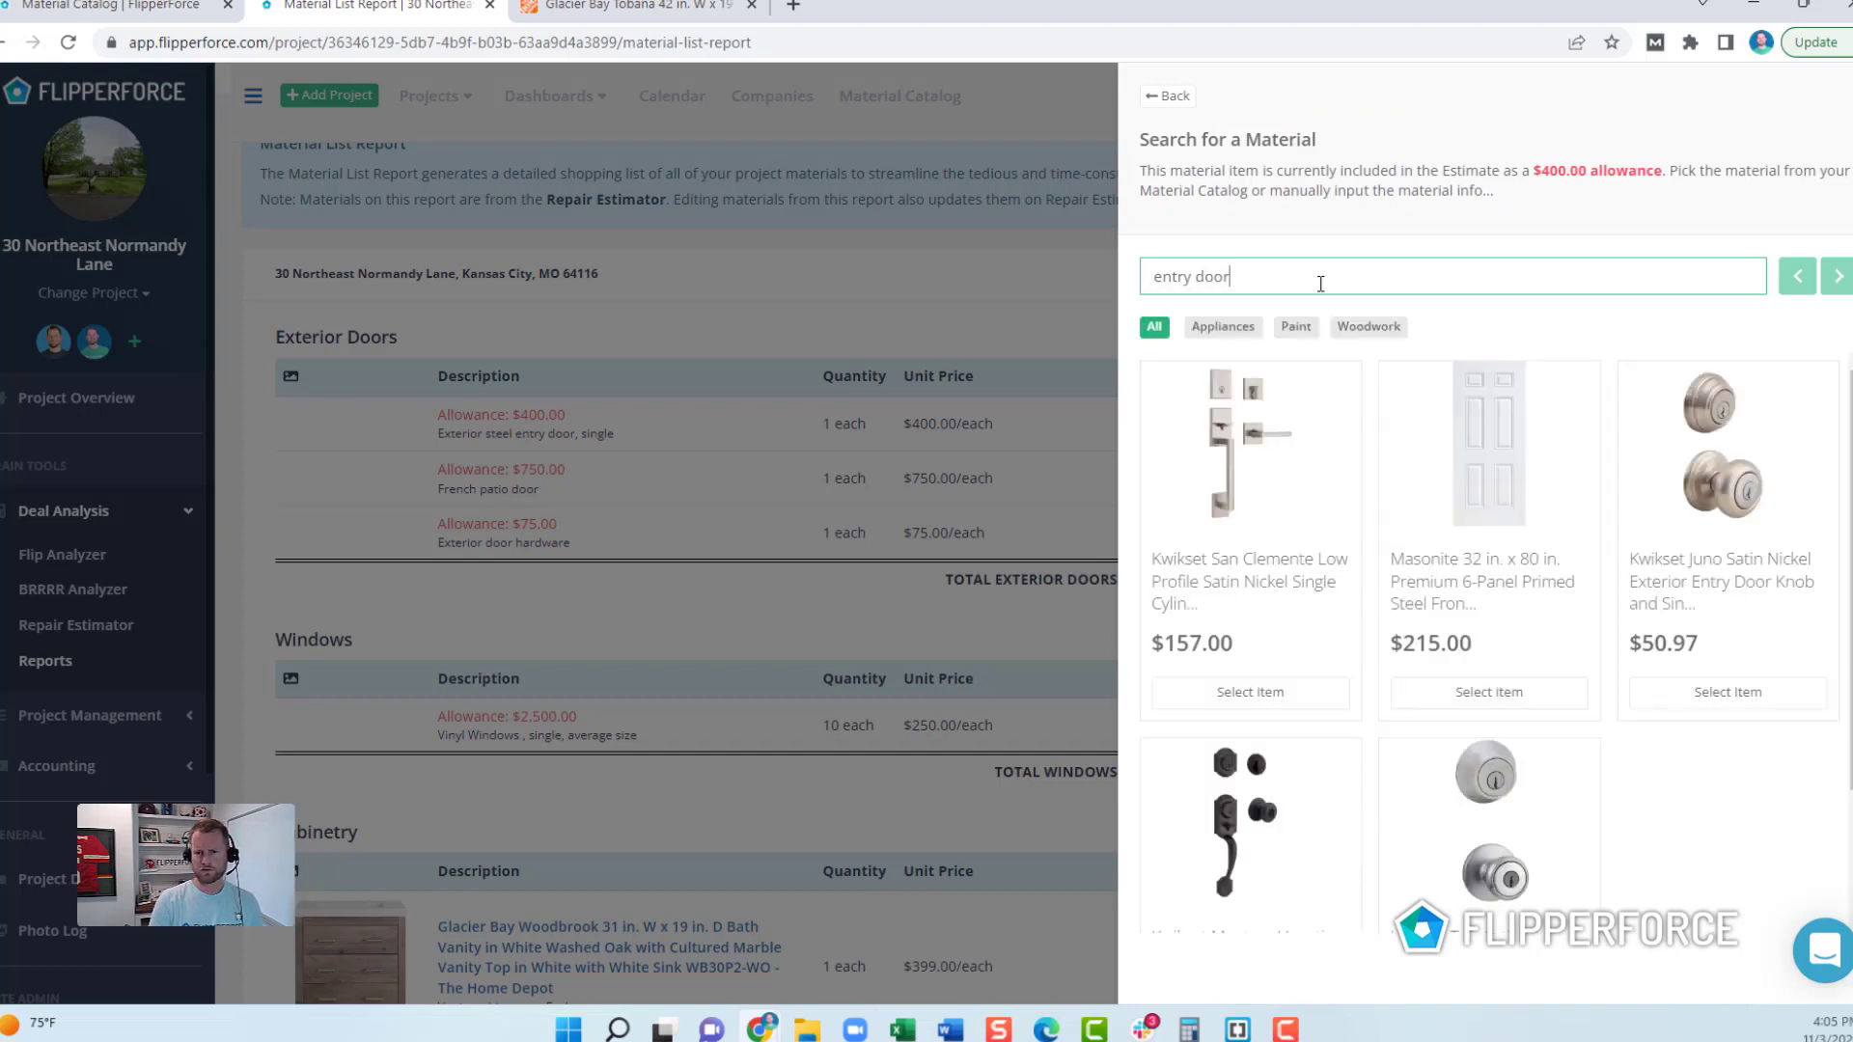
scroll(1554, 487, "down", 2)
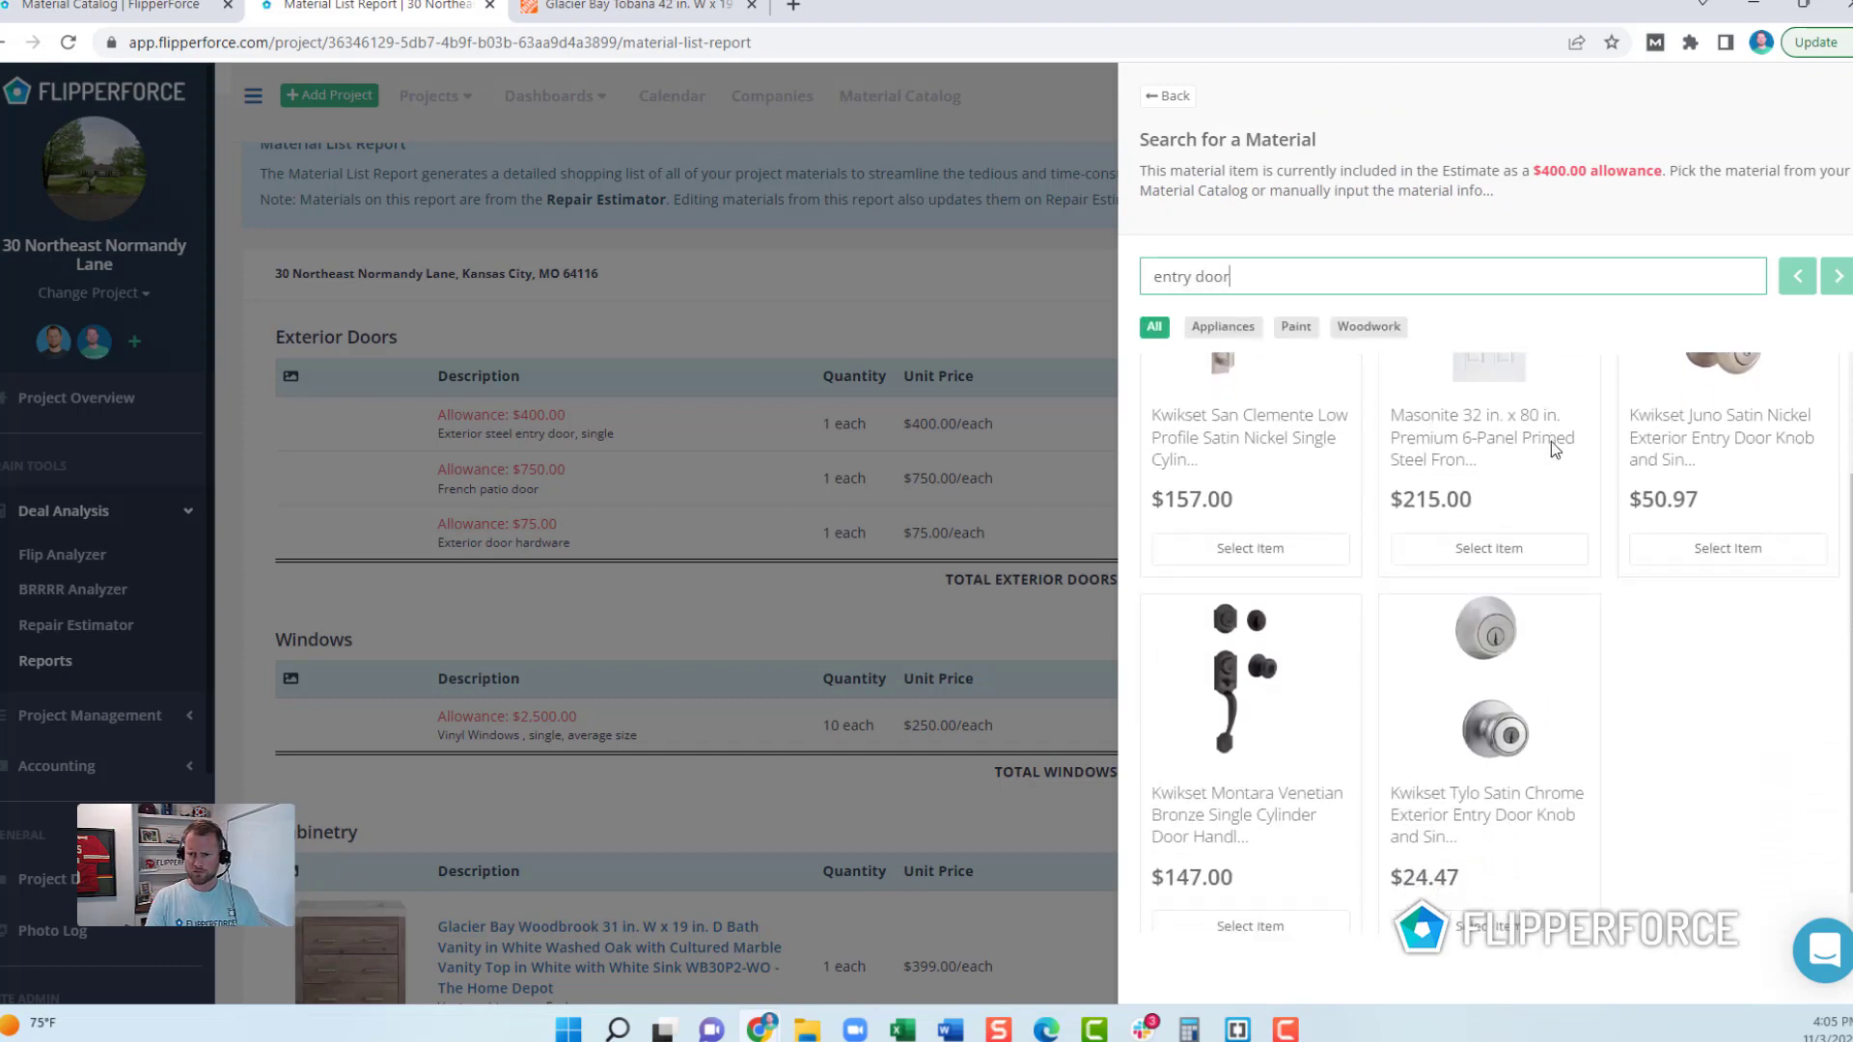
scroll(1541, 480, "up", 2)
Step: Search the catalog for "door" and assign the Steves & Sons Element 36 in. x 80 in. Left-Hand 9-Lite door to the steel entry door line
triple_click(1289, 279)
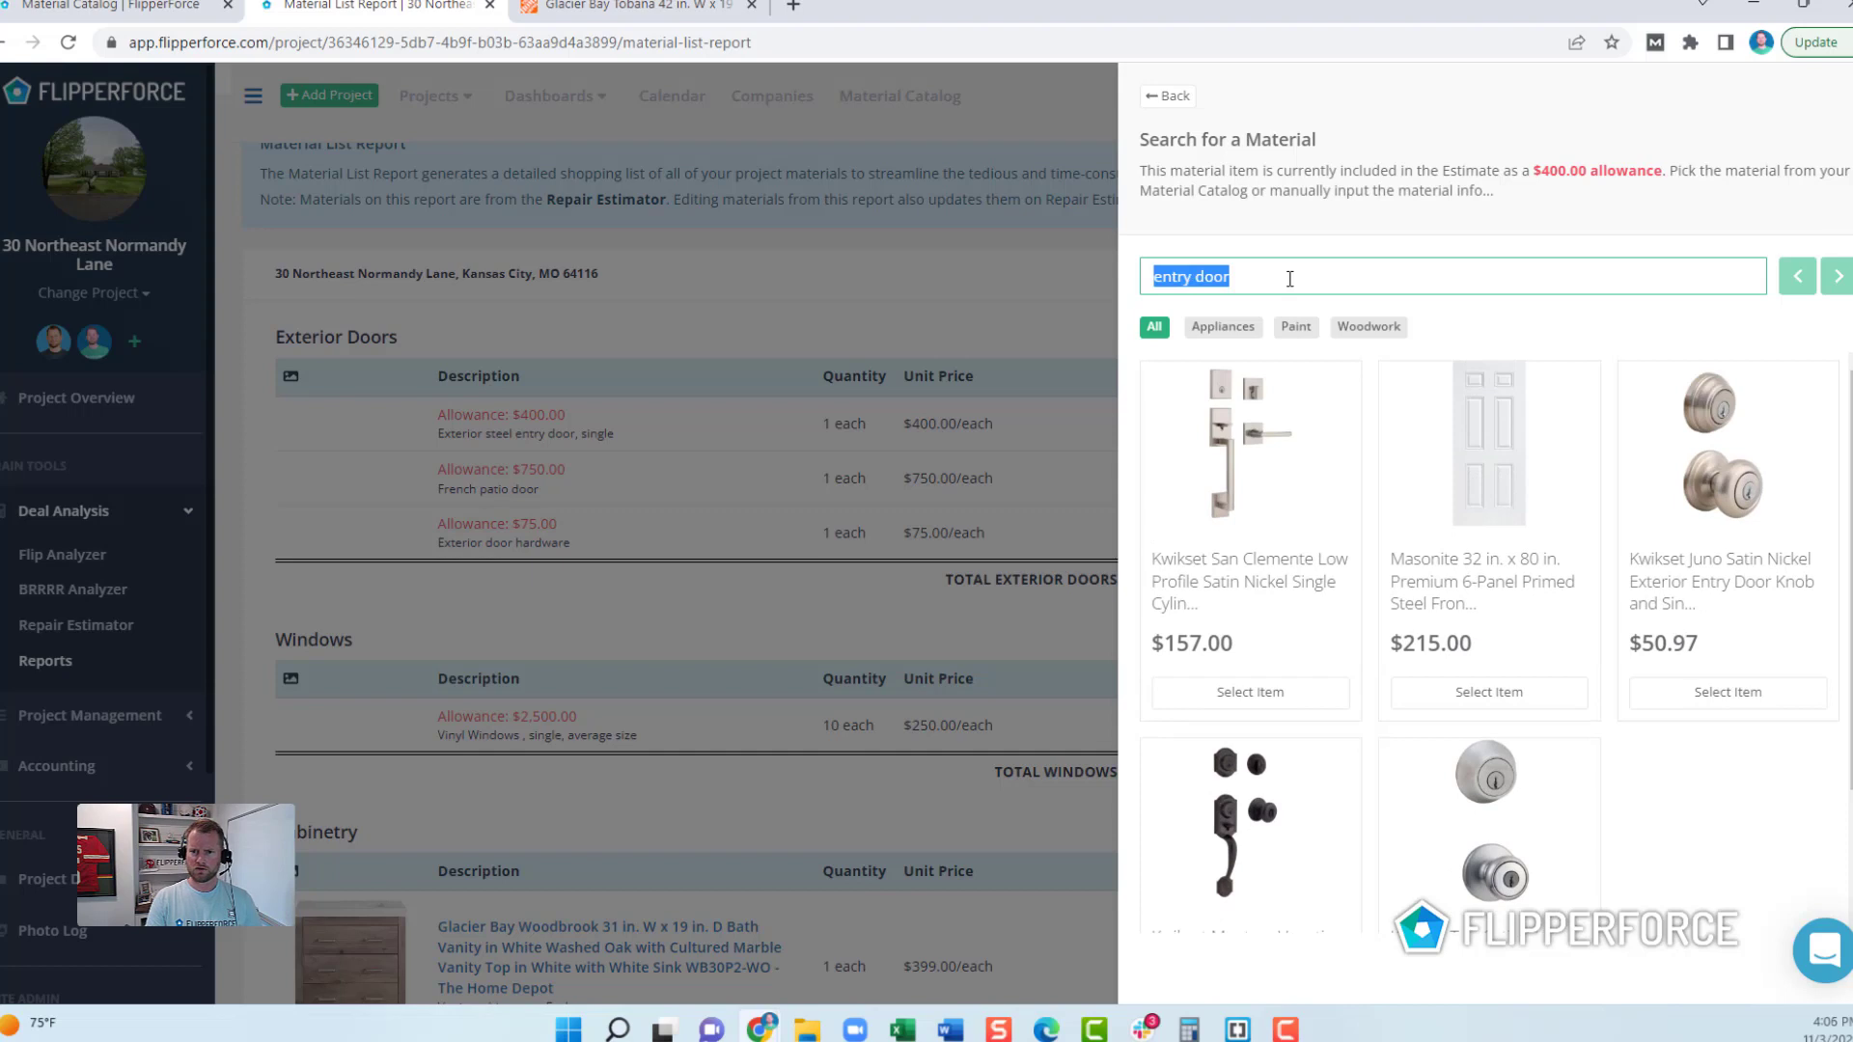
type("door")
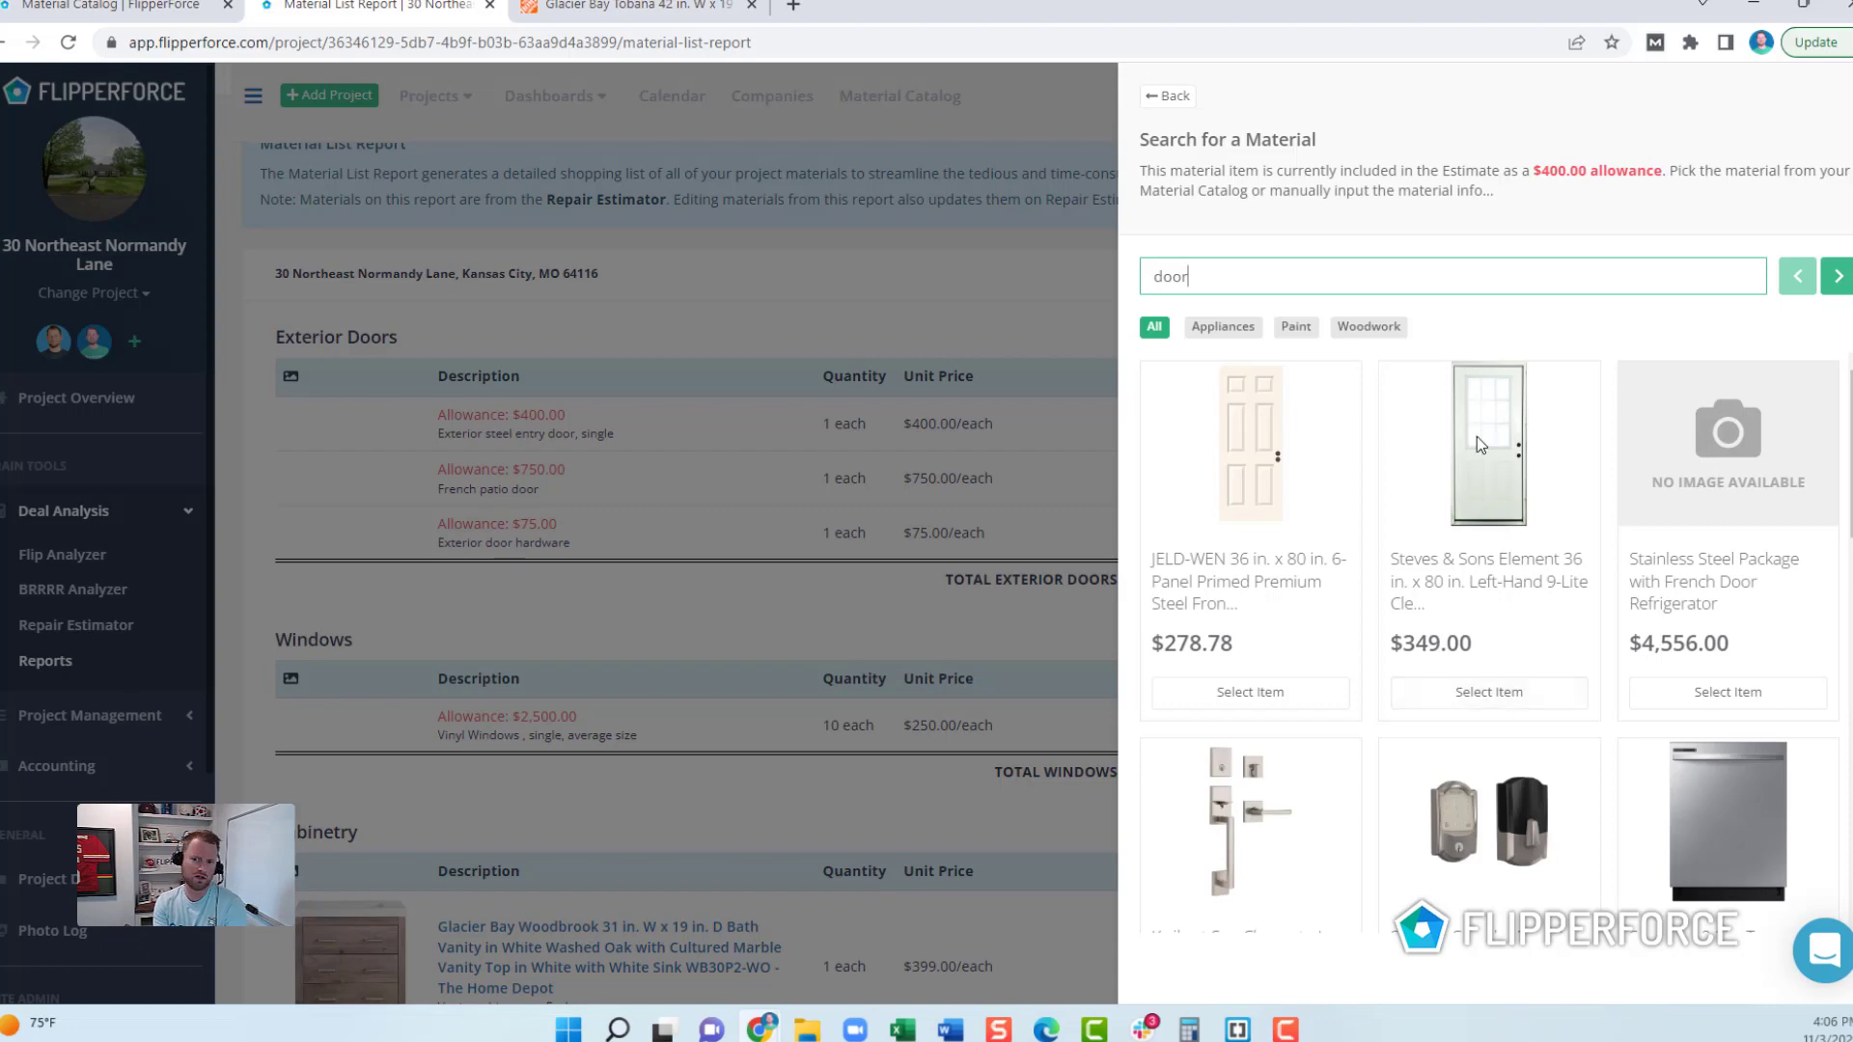
scroll(1545, 487, "down", 8)
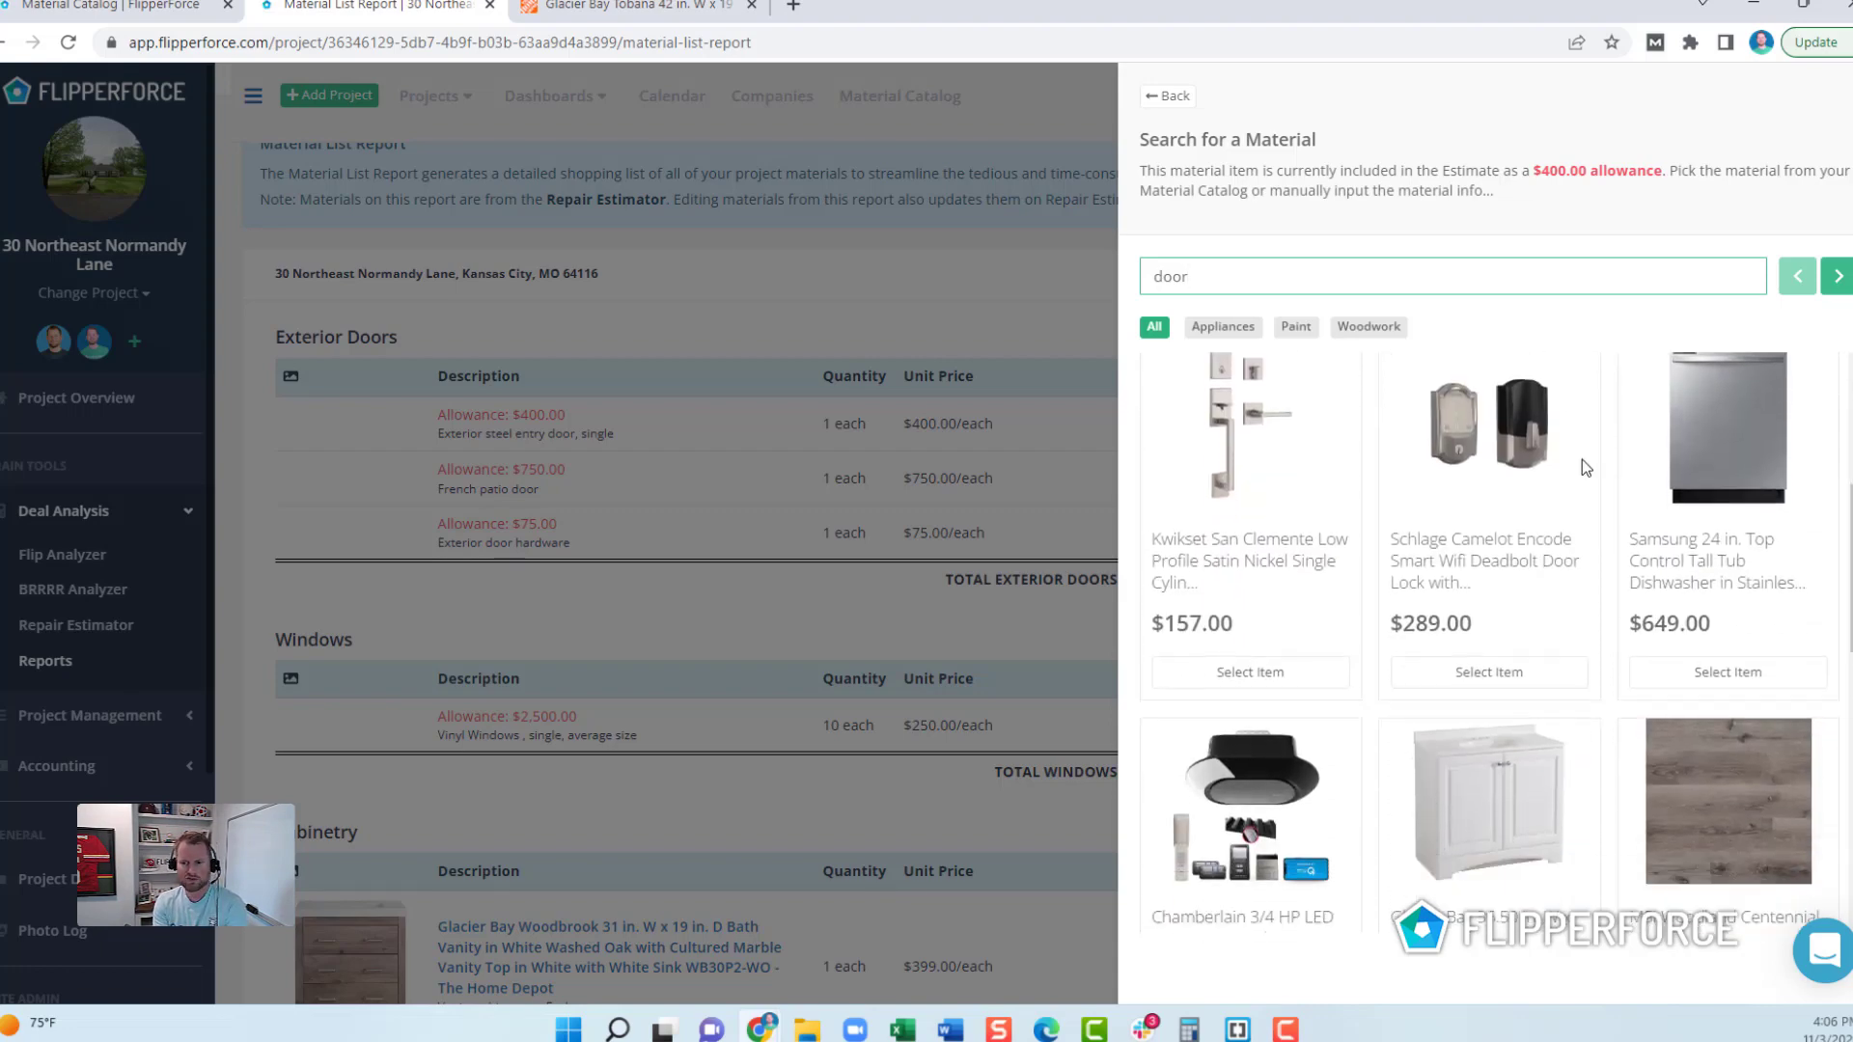
scroll(1544, 488, "up", 8)
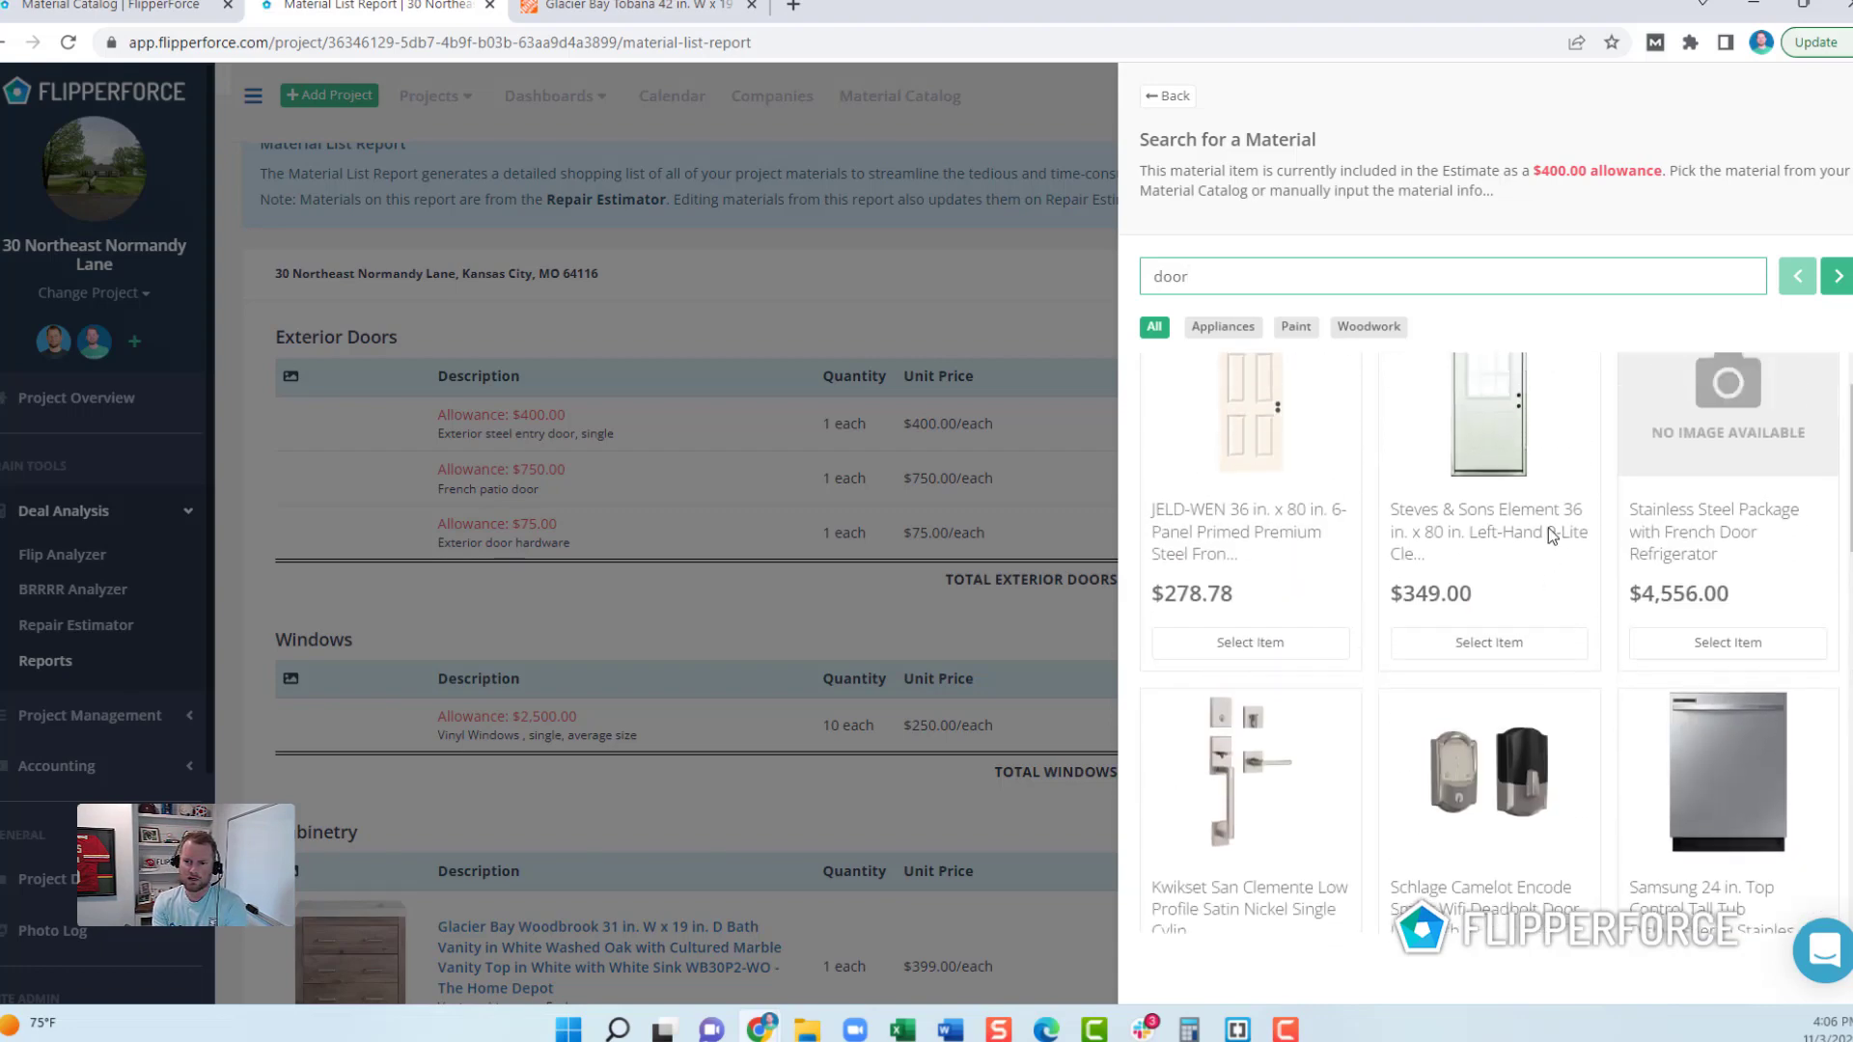
left_click(1507, 666)
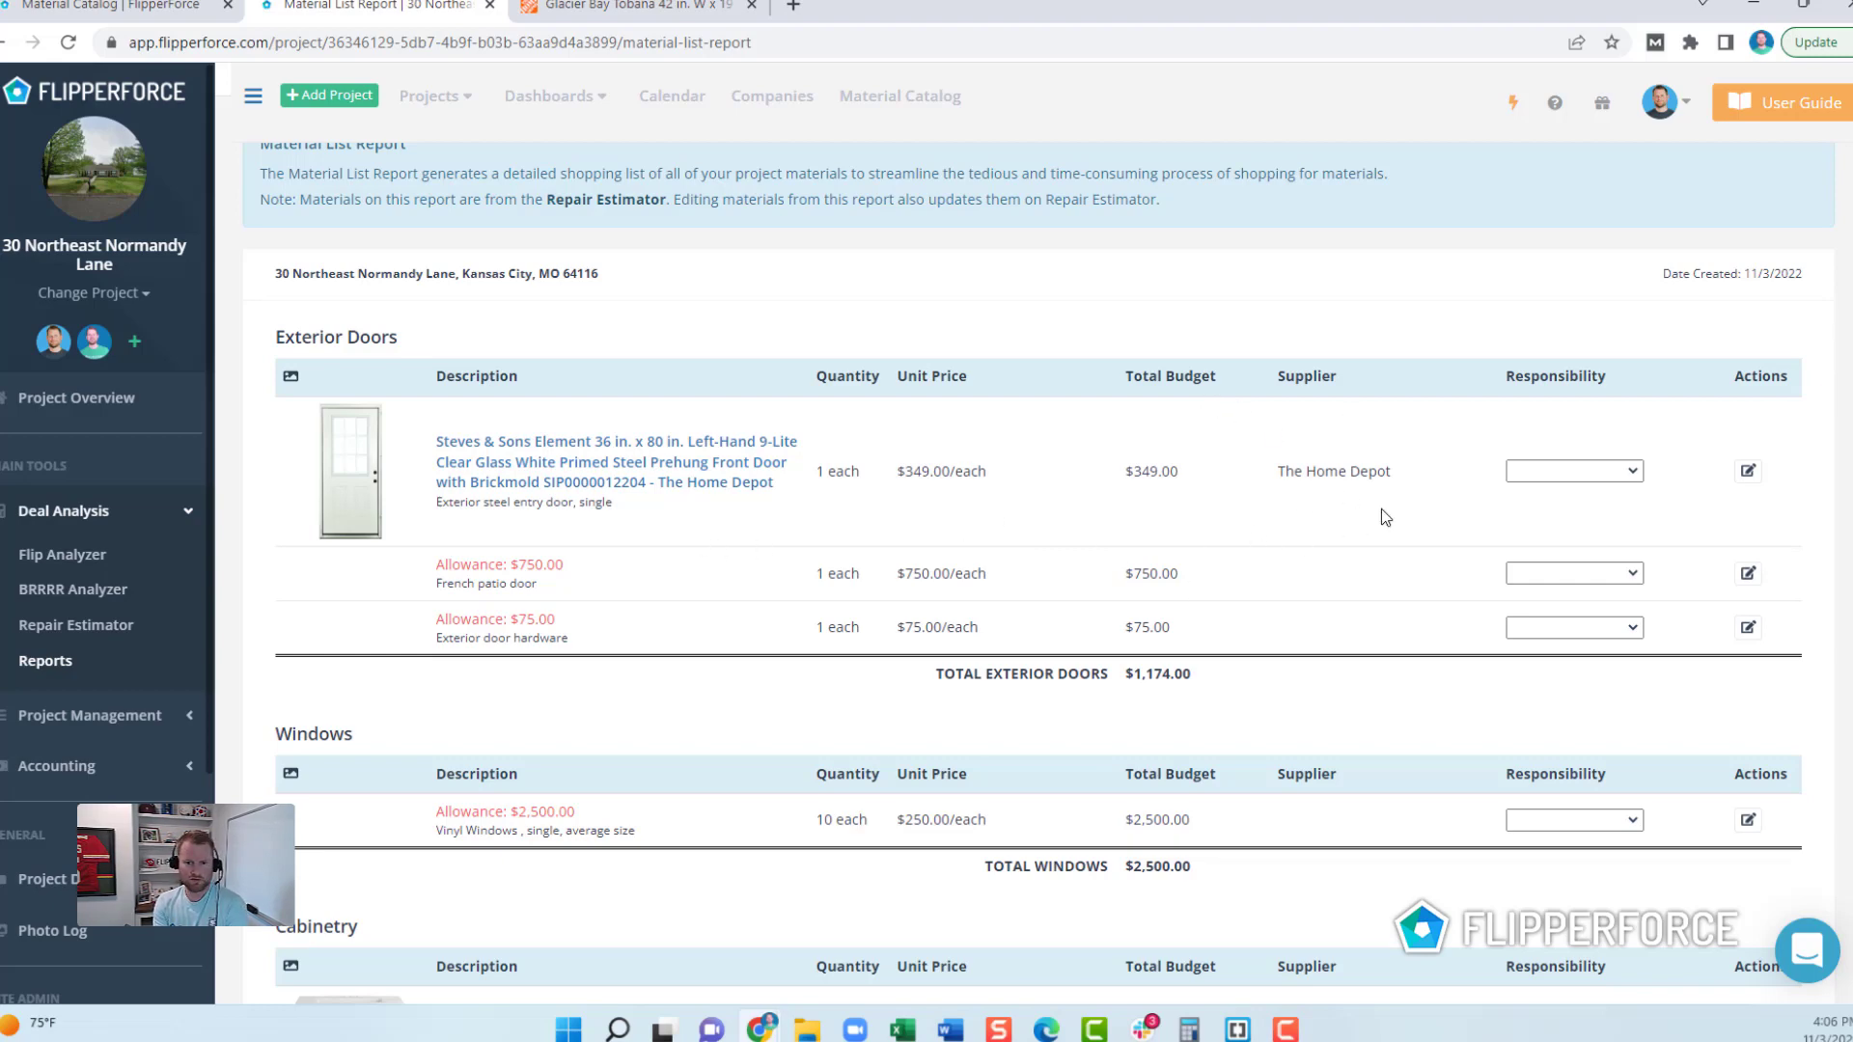
Step: Search the catalog for "french" and "patio", and assign the American Craftsman 72 in. x 80 in. patio door to the French patio door line
left_click(1748, 576)
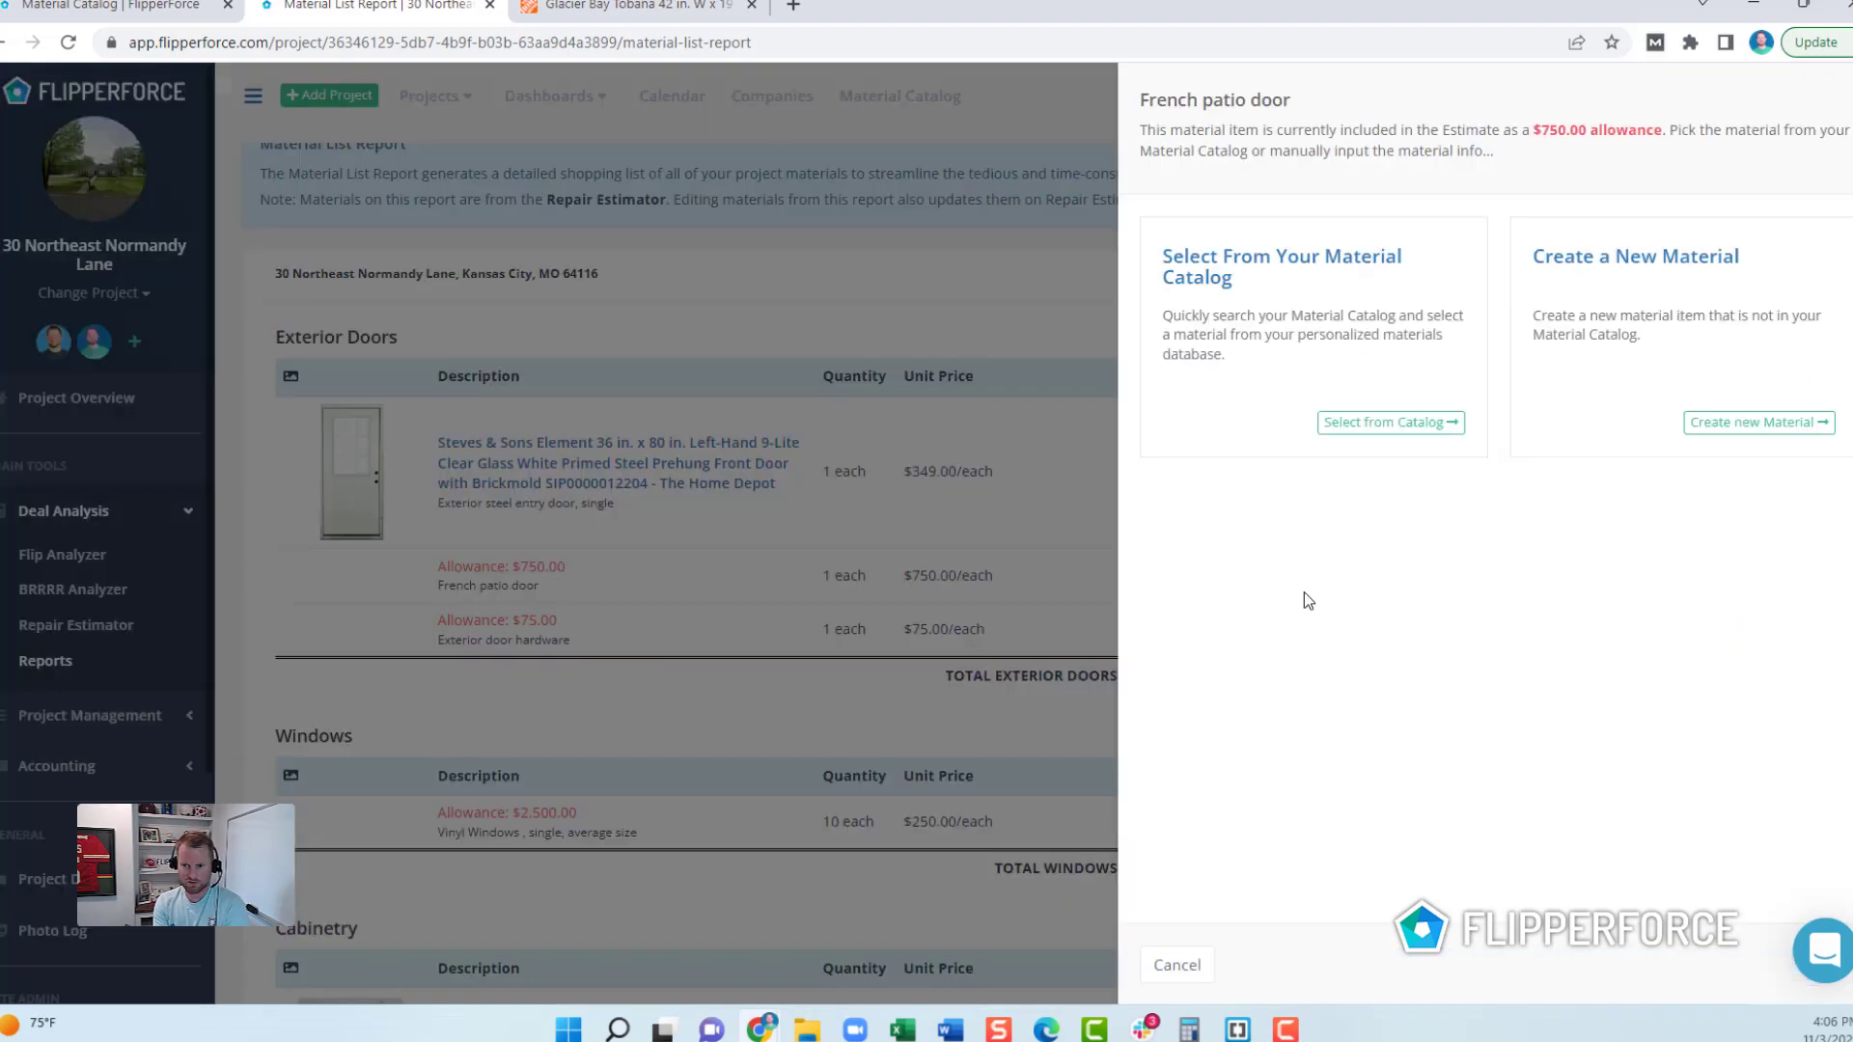
left_click(1398, 422)
left_click(1303, 279)
type("fren")
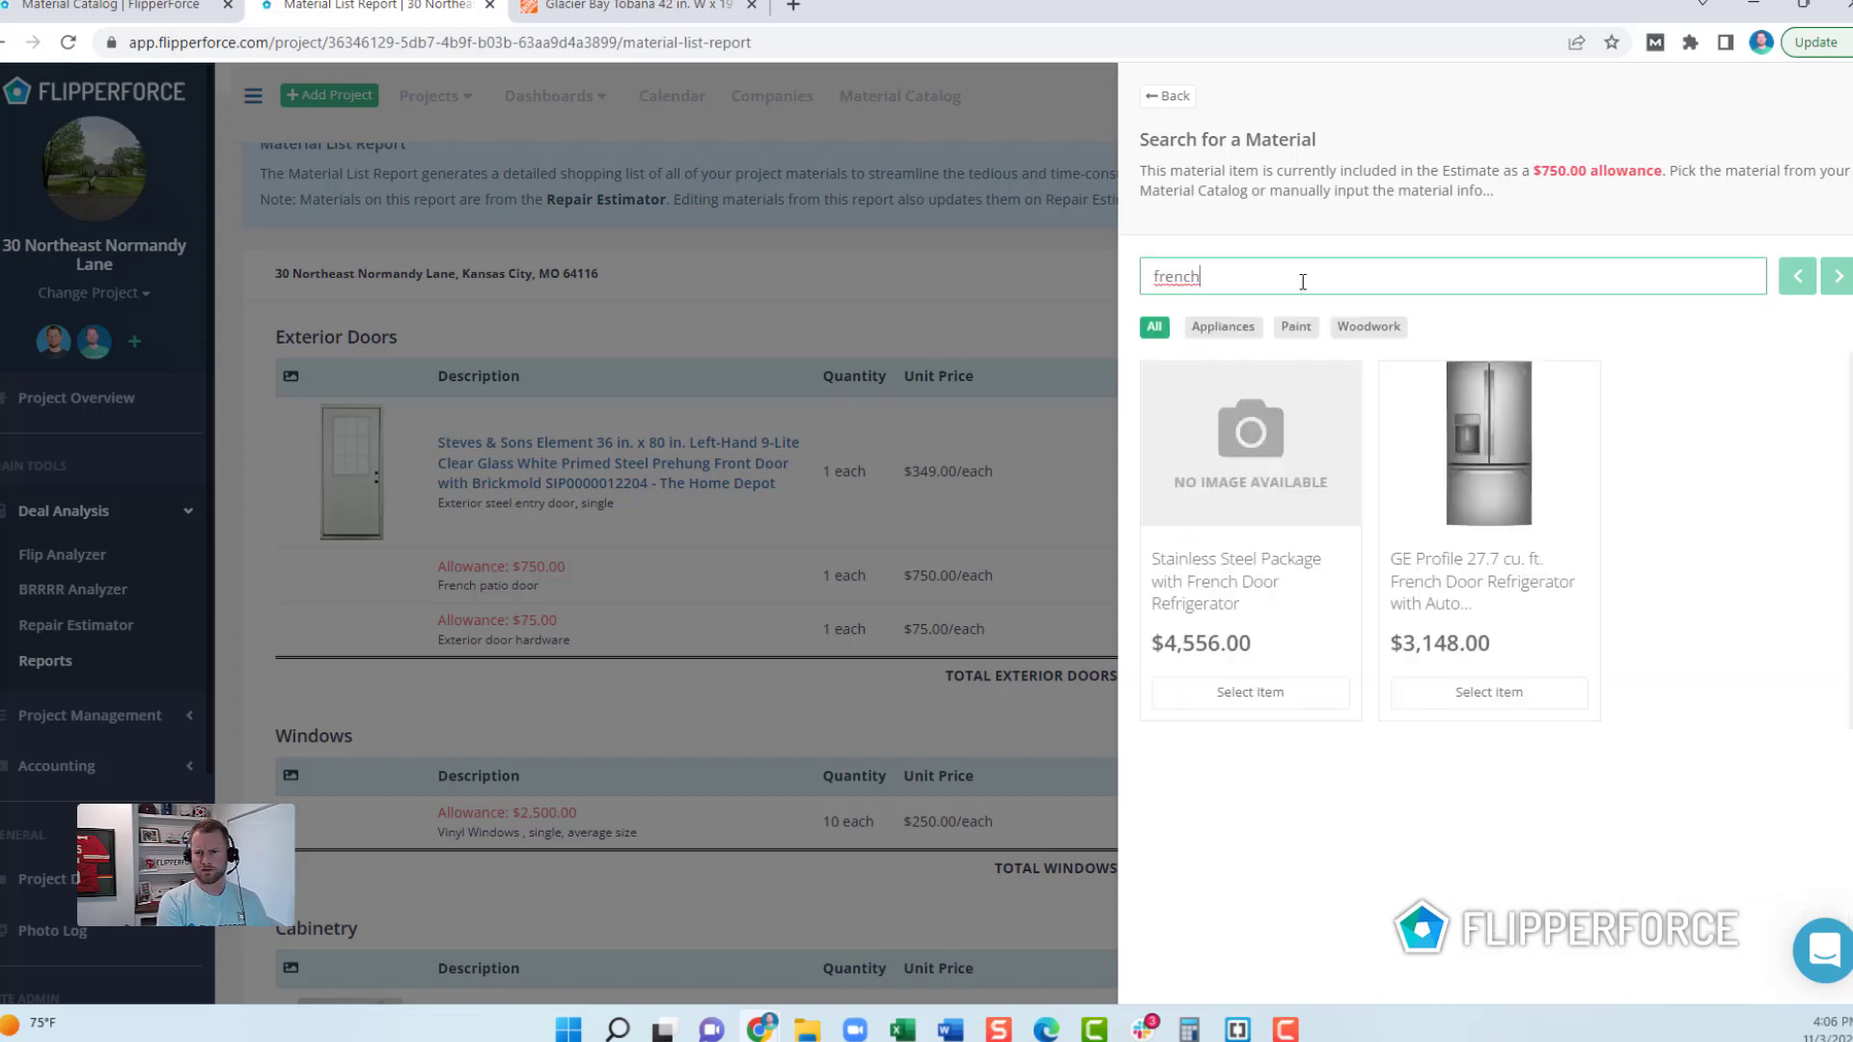
type("ch")
key("ctrl+a")
type("p")
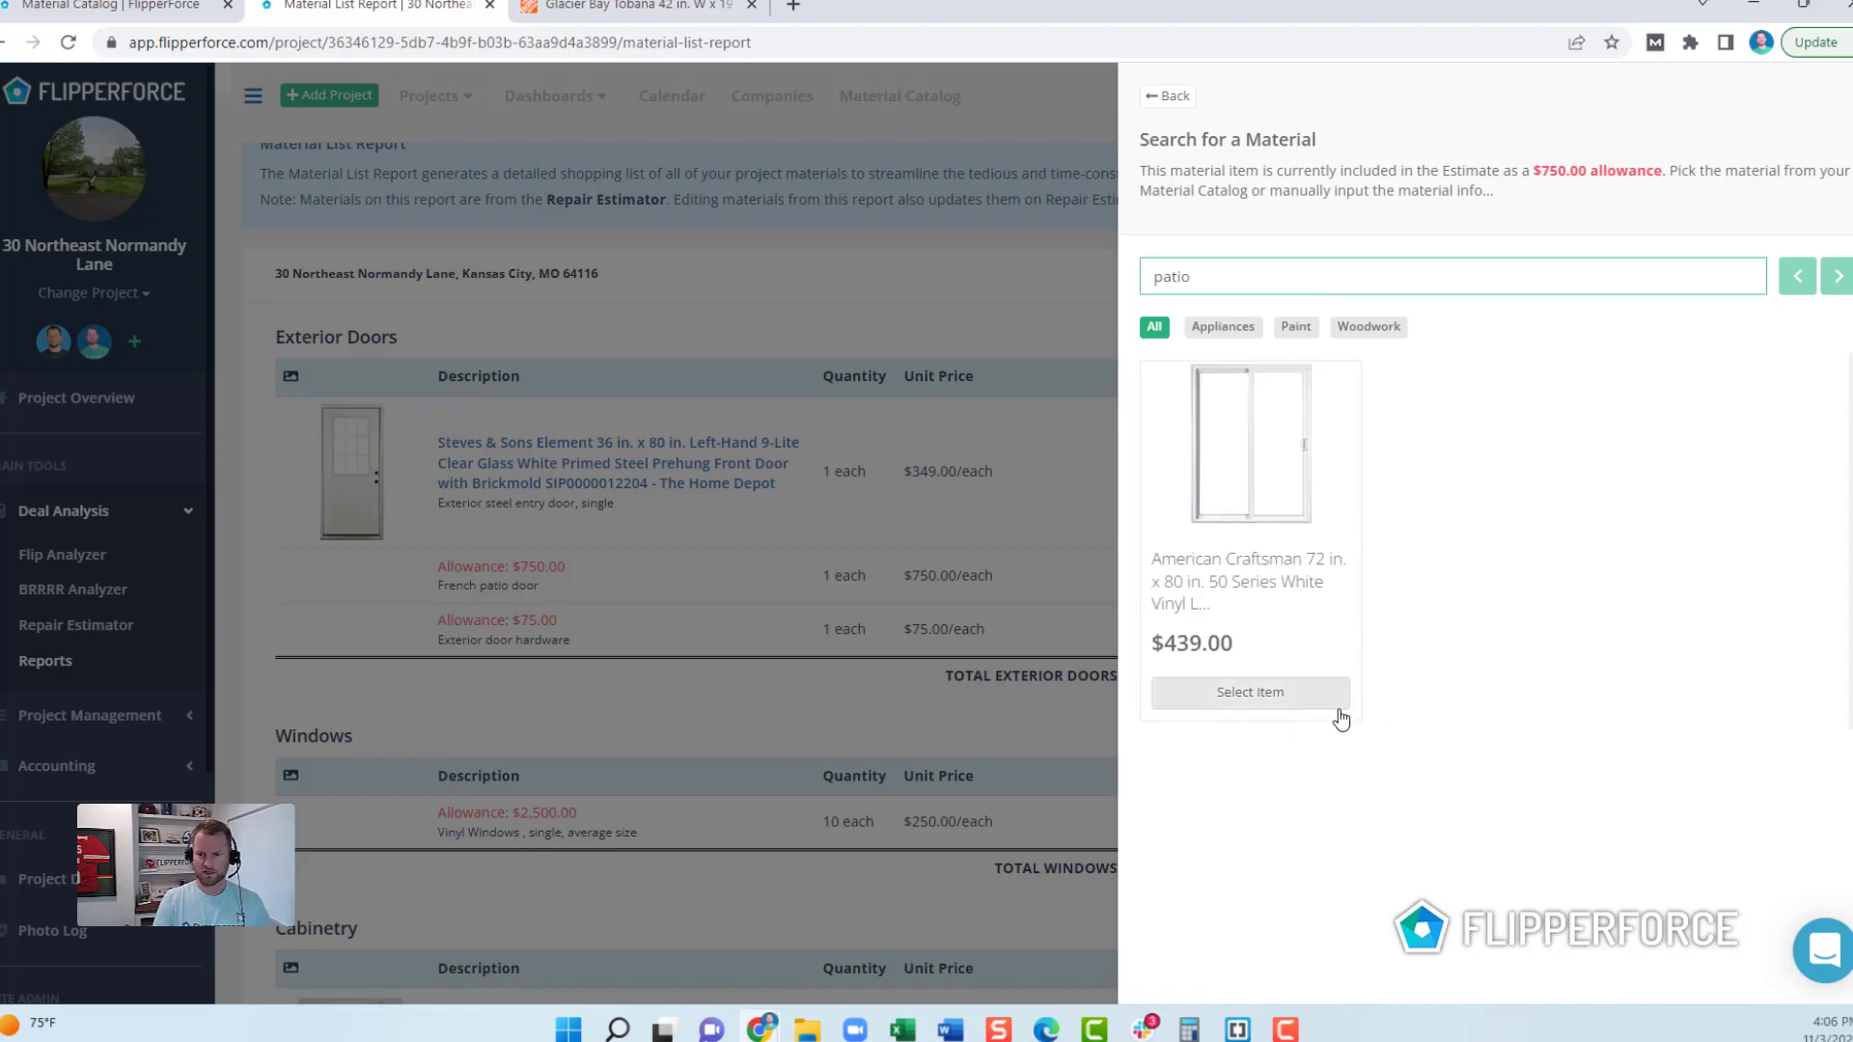
left_click(1331, 712)
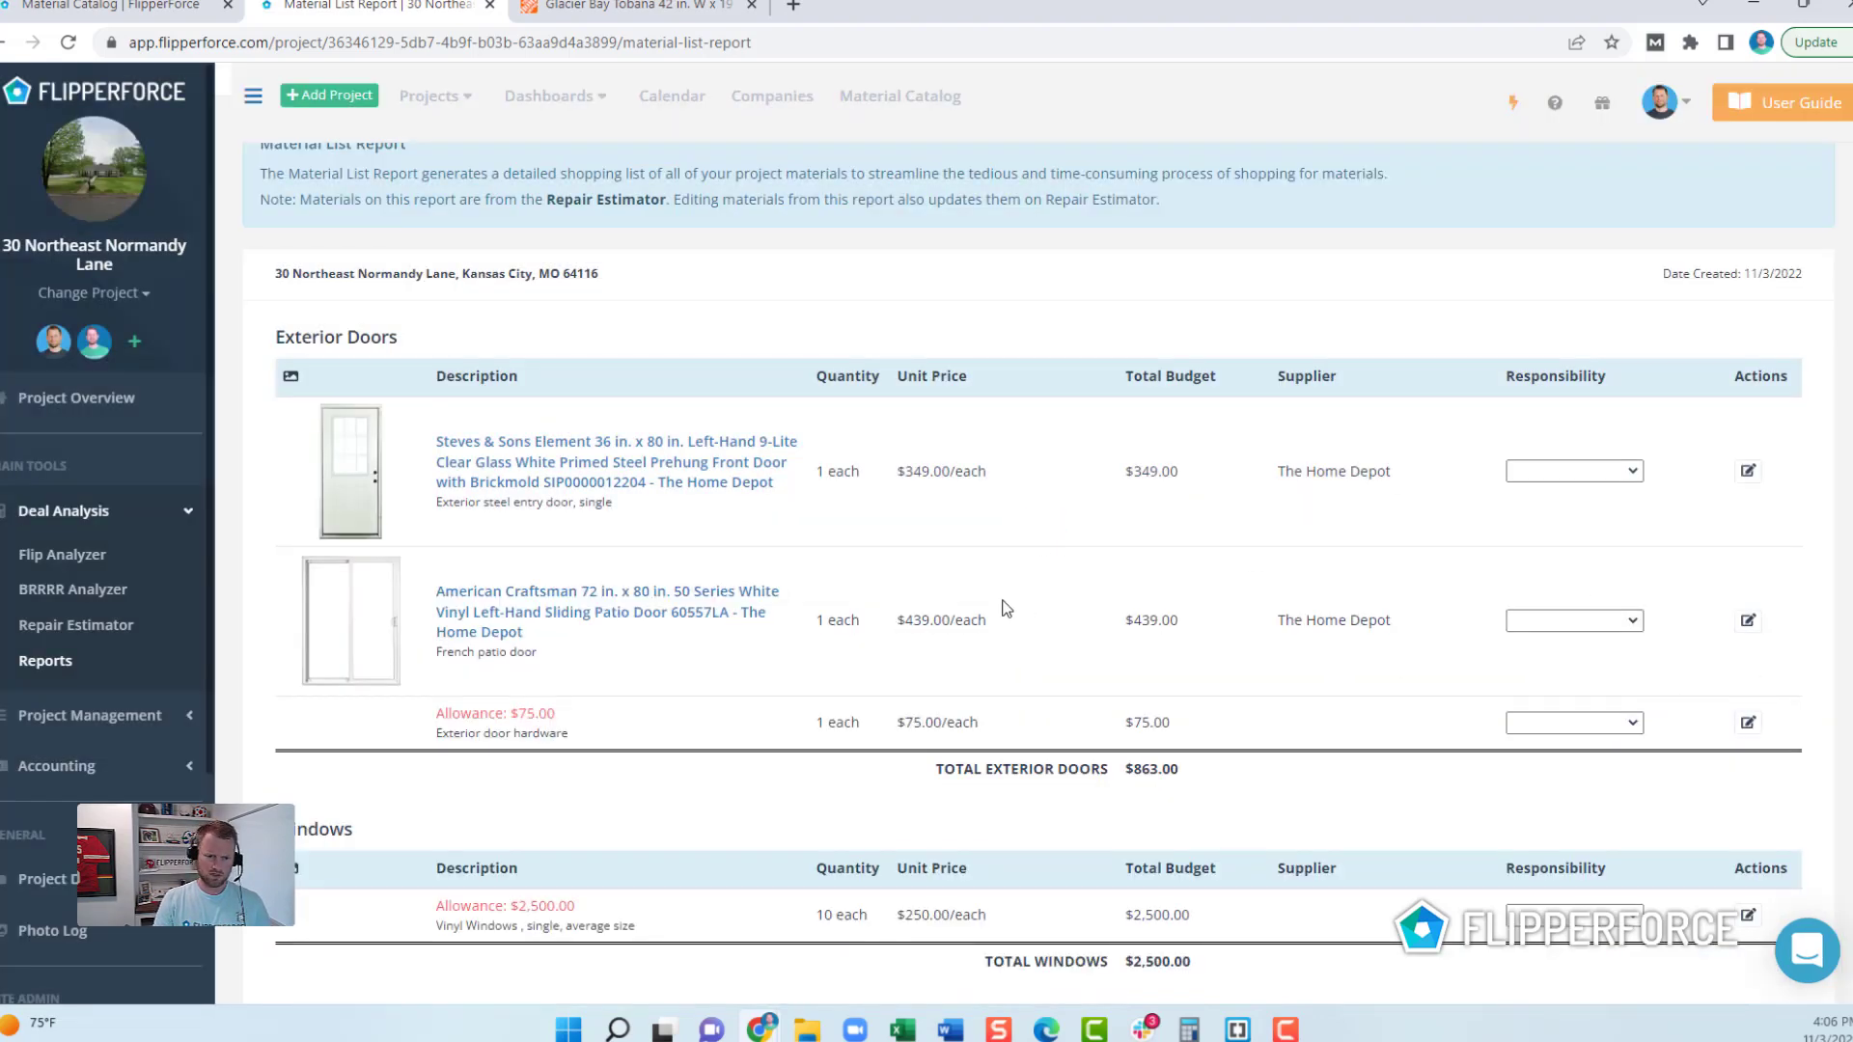
Step: Open the "Exterior door hardware" line for editing and search the Material Catalog for "hardware"
scroll(936, 627, "down", 1)
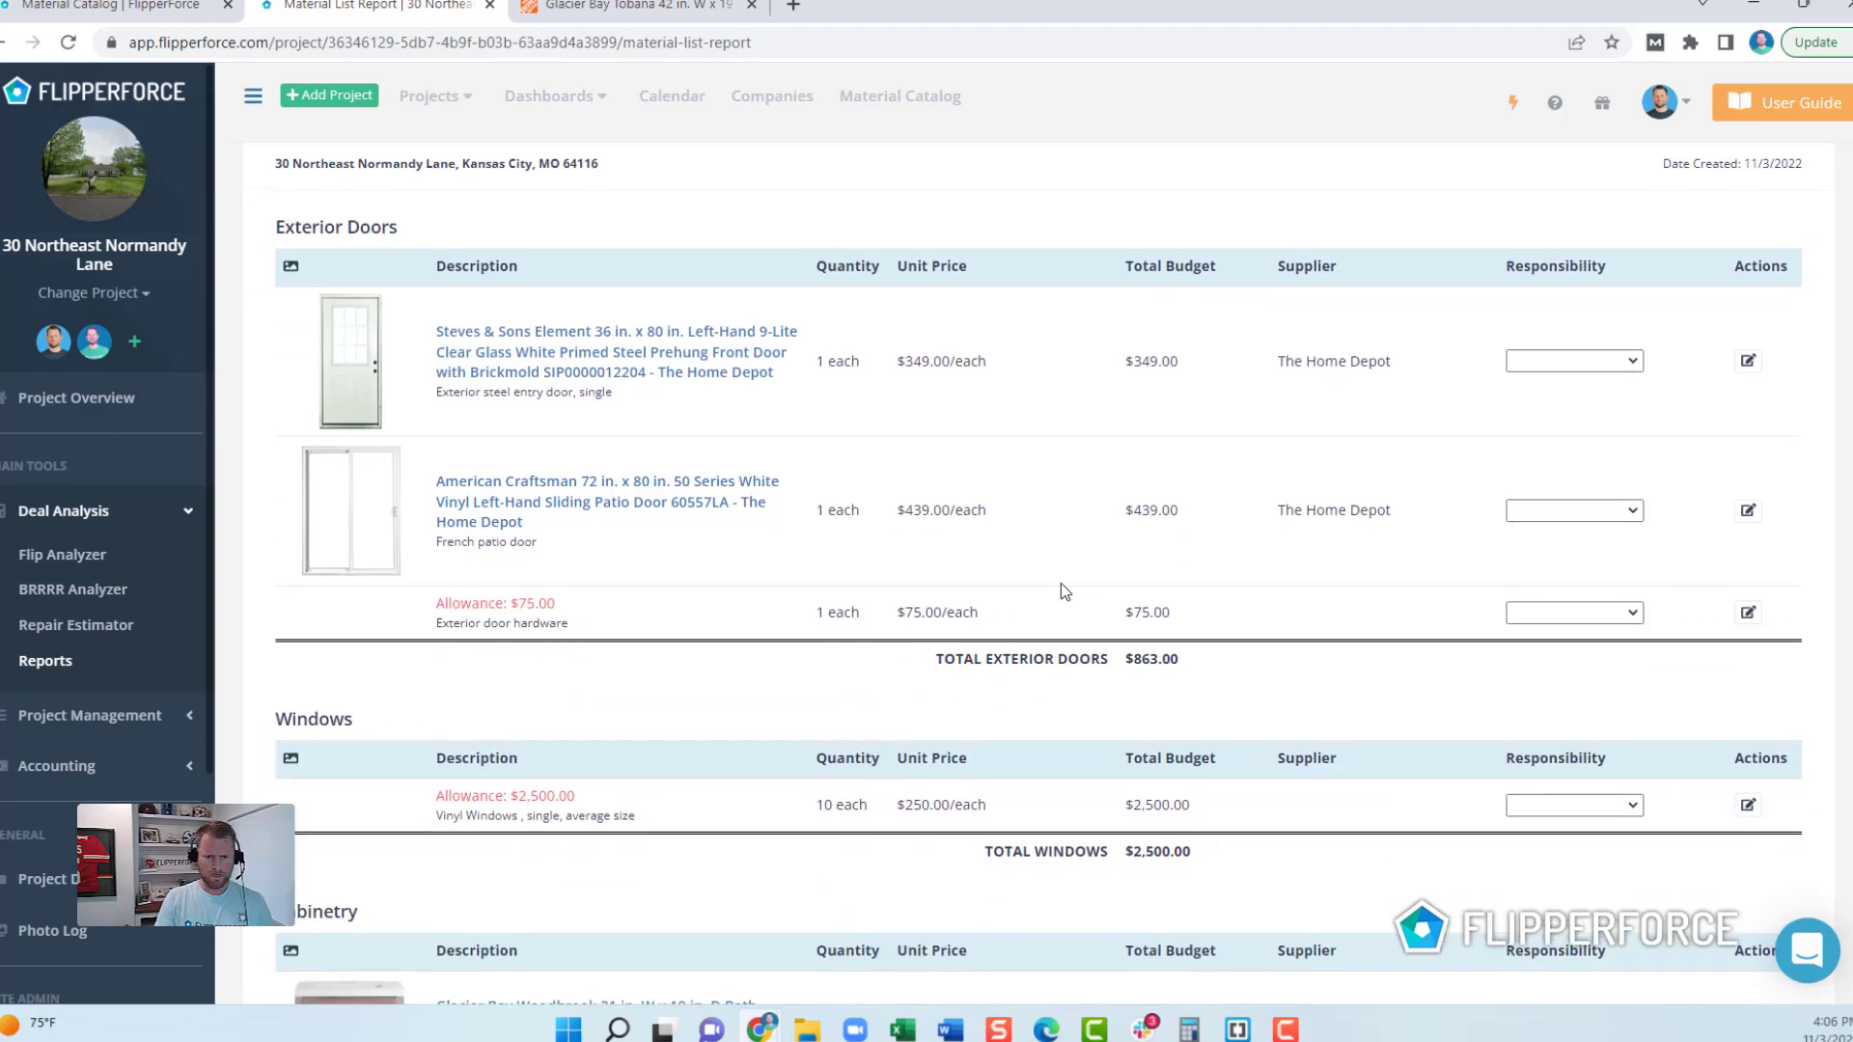
left_click(1747, 612)
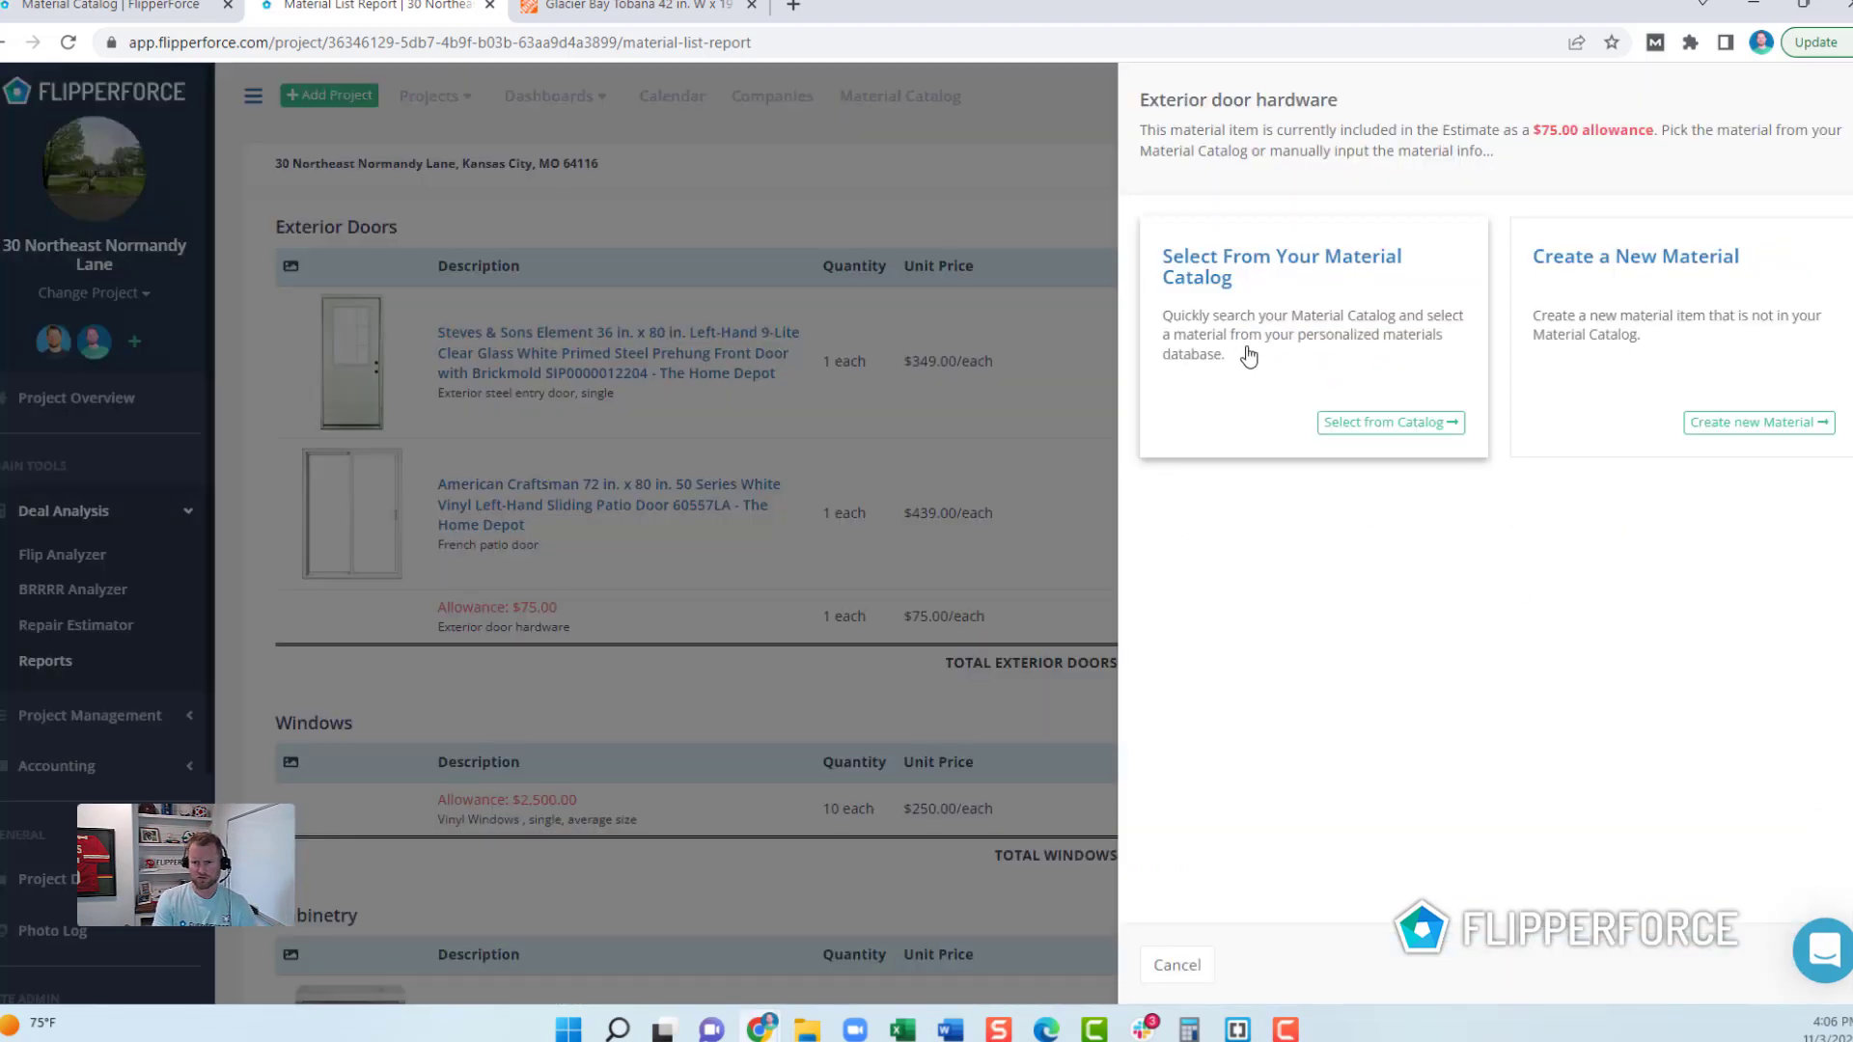
left_click(1375, 425)
type("d")
type("arw")
type("ar")
key("BackSpace")
key("BackSpace")
key("BackSpace")
type("dware")
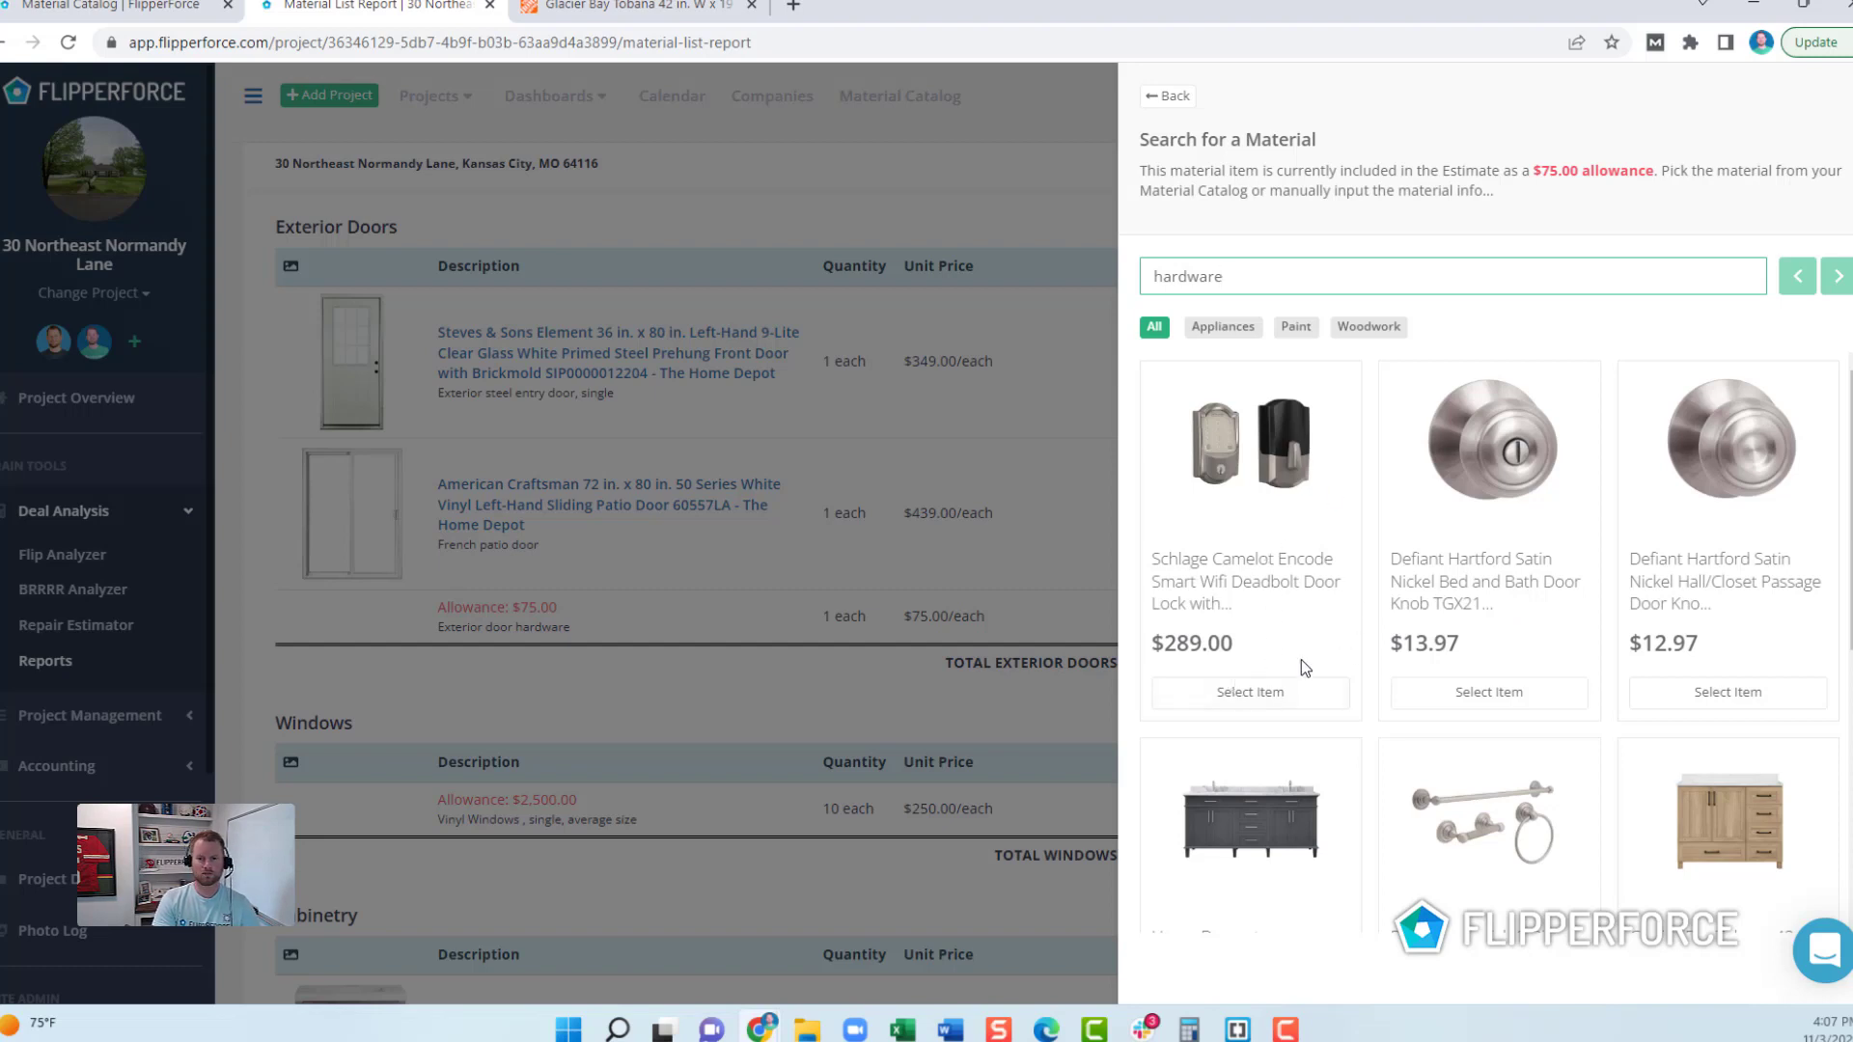
Step: Compare the hardware options with the line's allowance and assign the Defiant Hartford Satin Nickel Bed and Bath Door Knob to exterior door hardware
left_click(1307, 702)
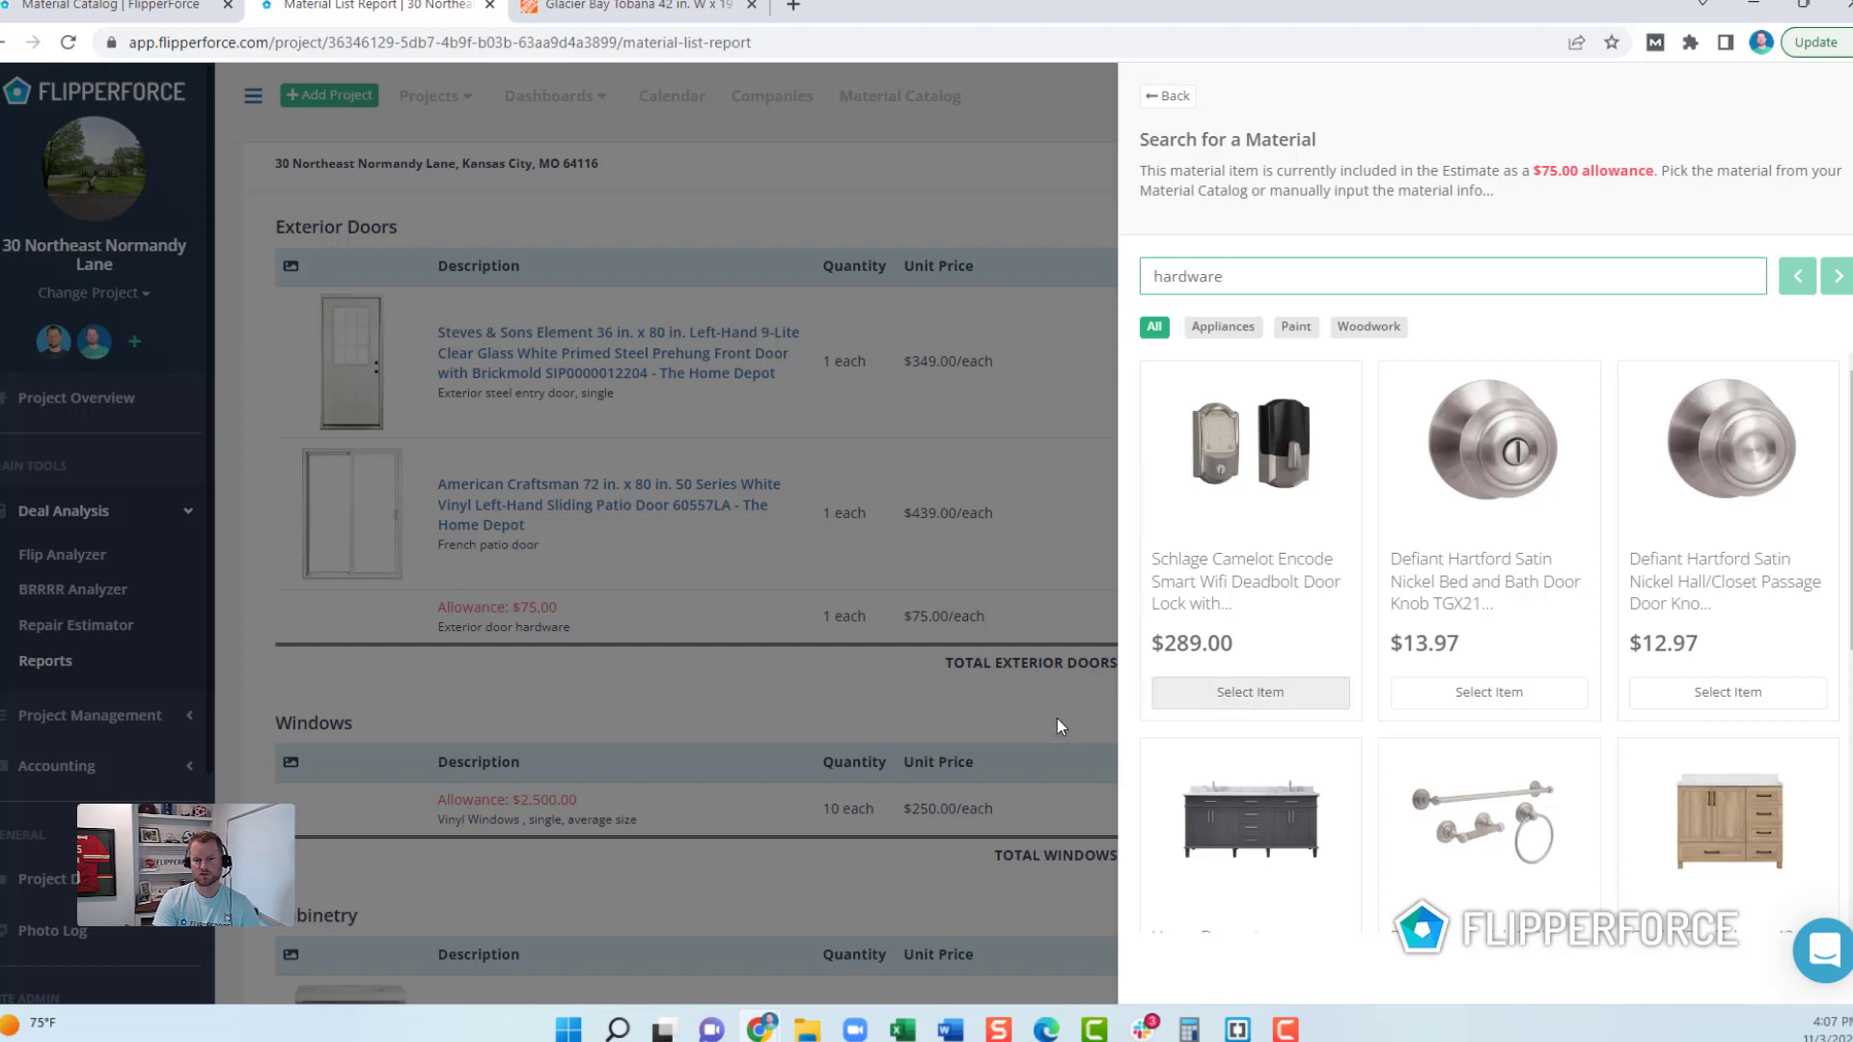
left_click_drag(1543, 174, 1621, 174)
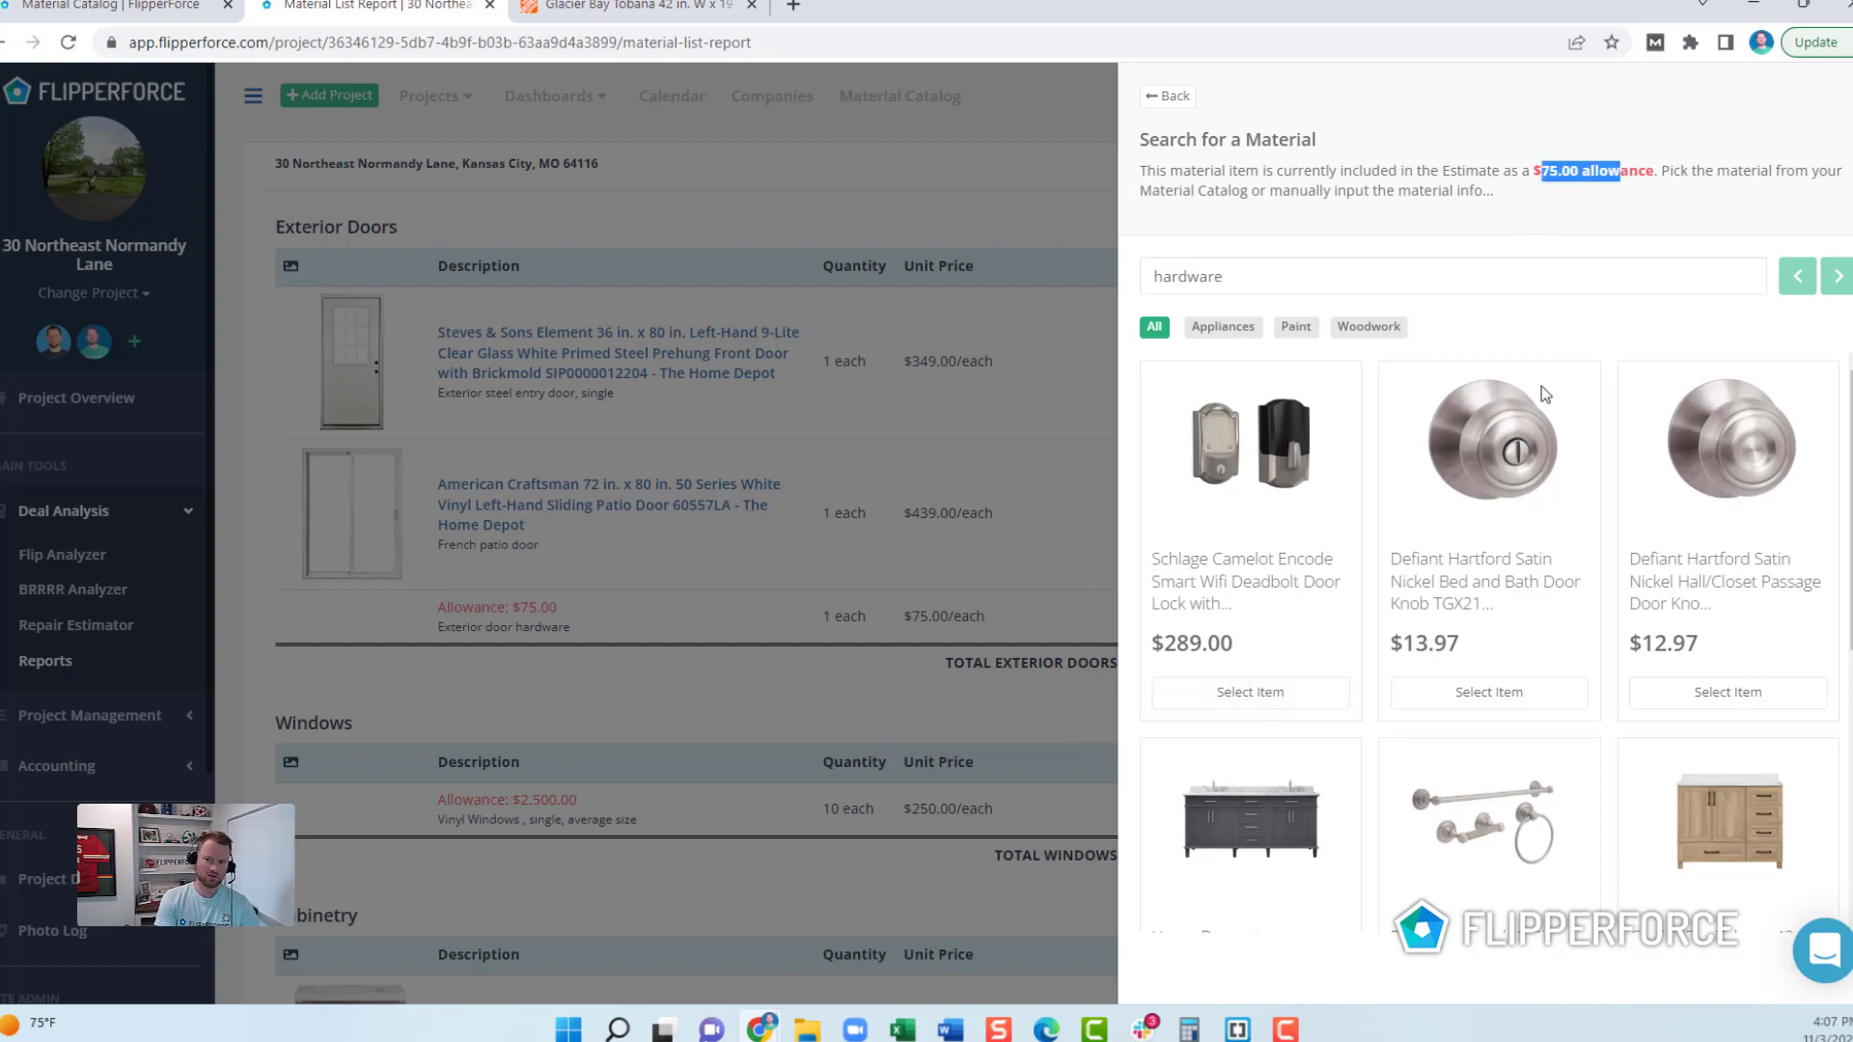
scroll(1660, 454, "down", 5)
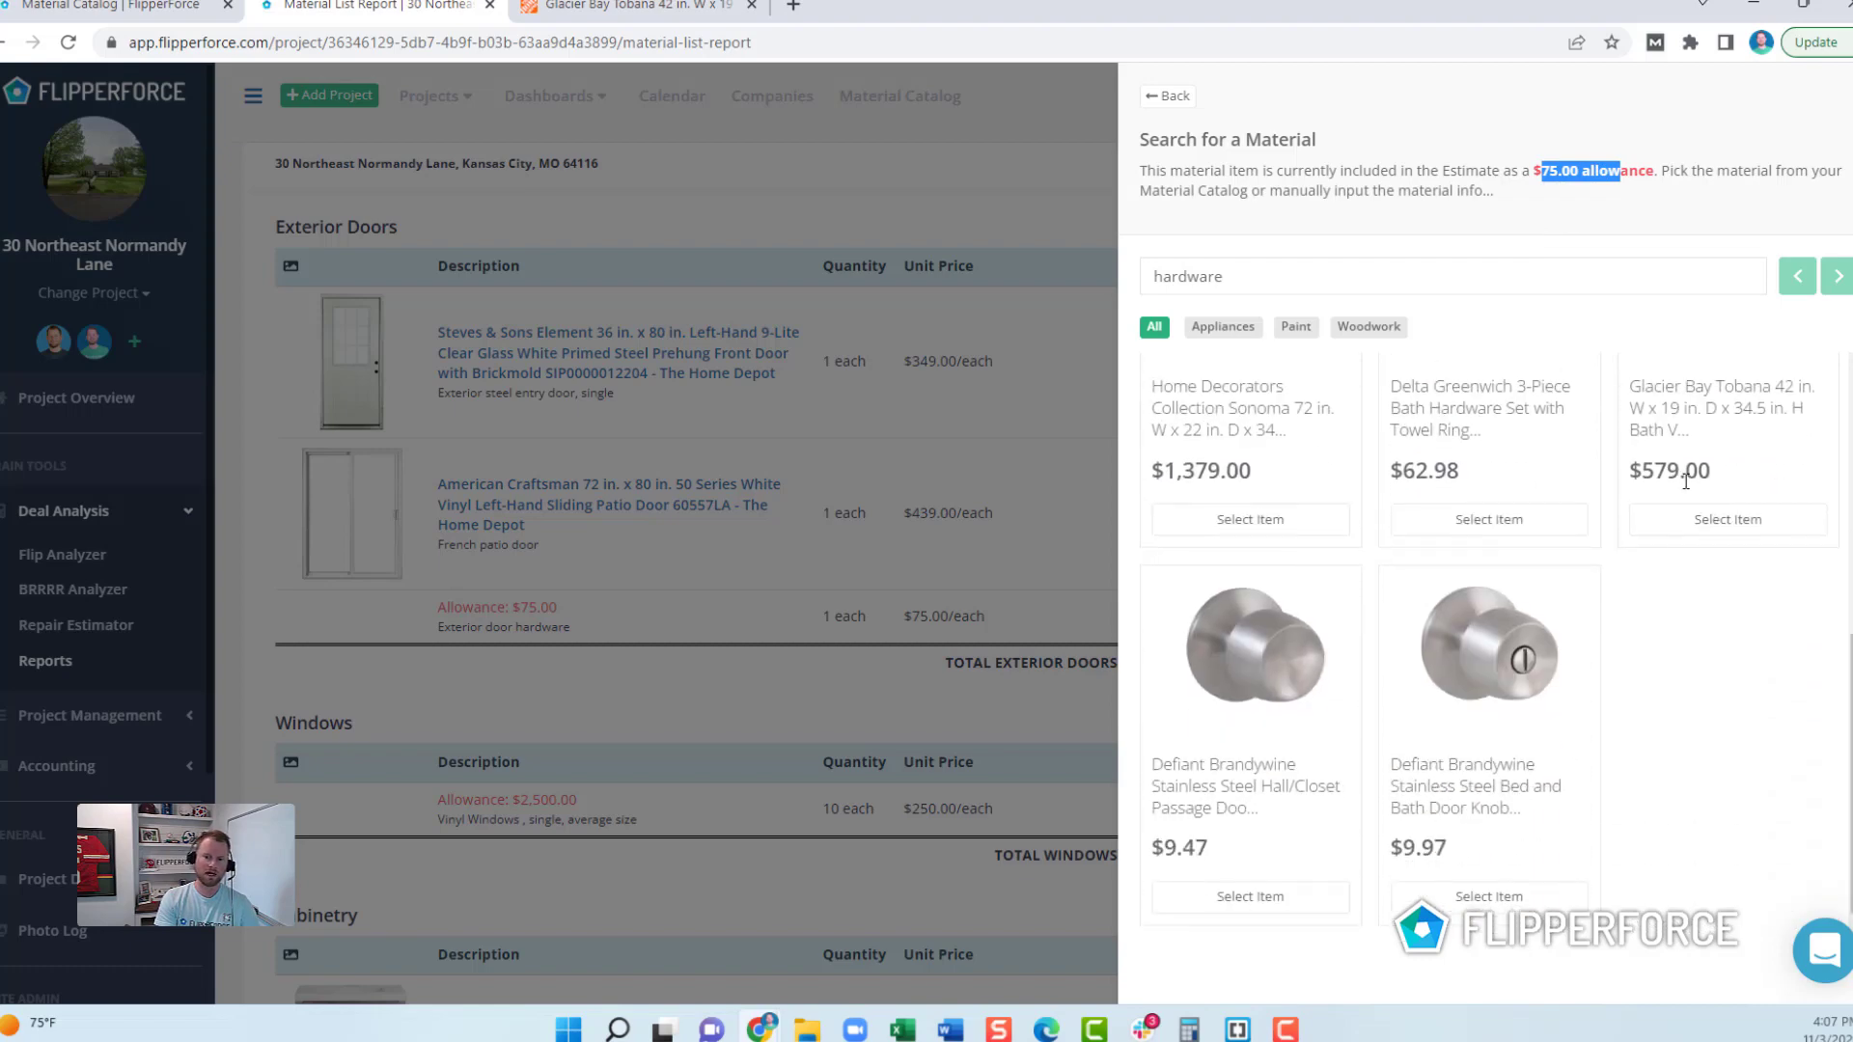
scroll(1375, 521, "up", 3)
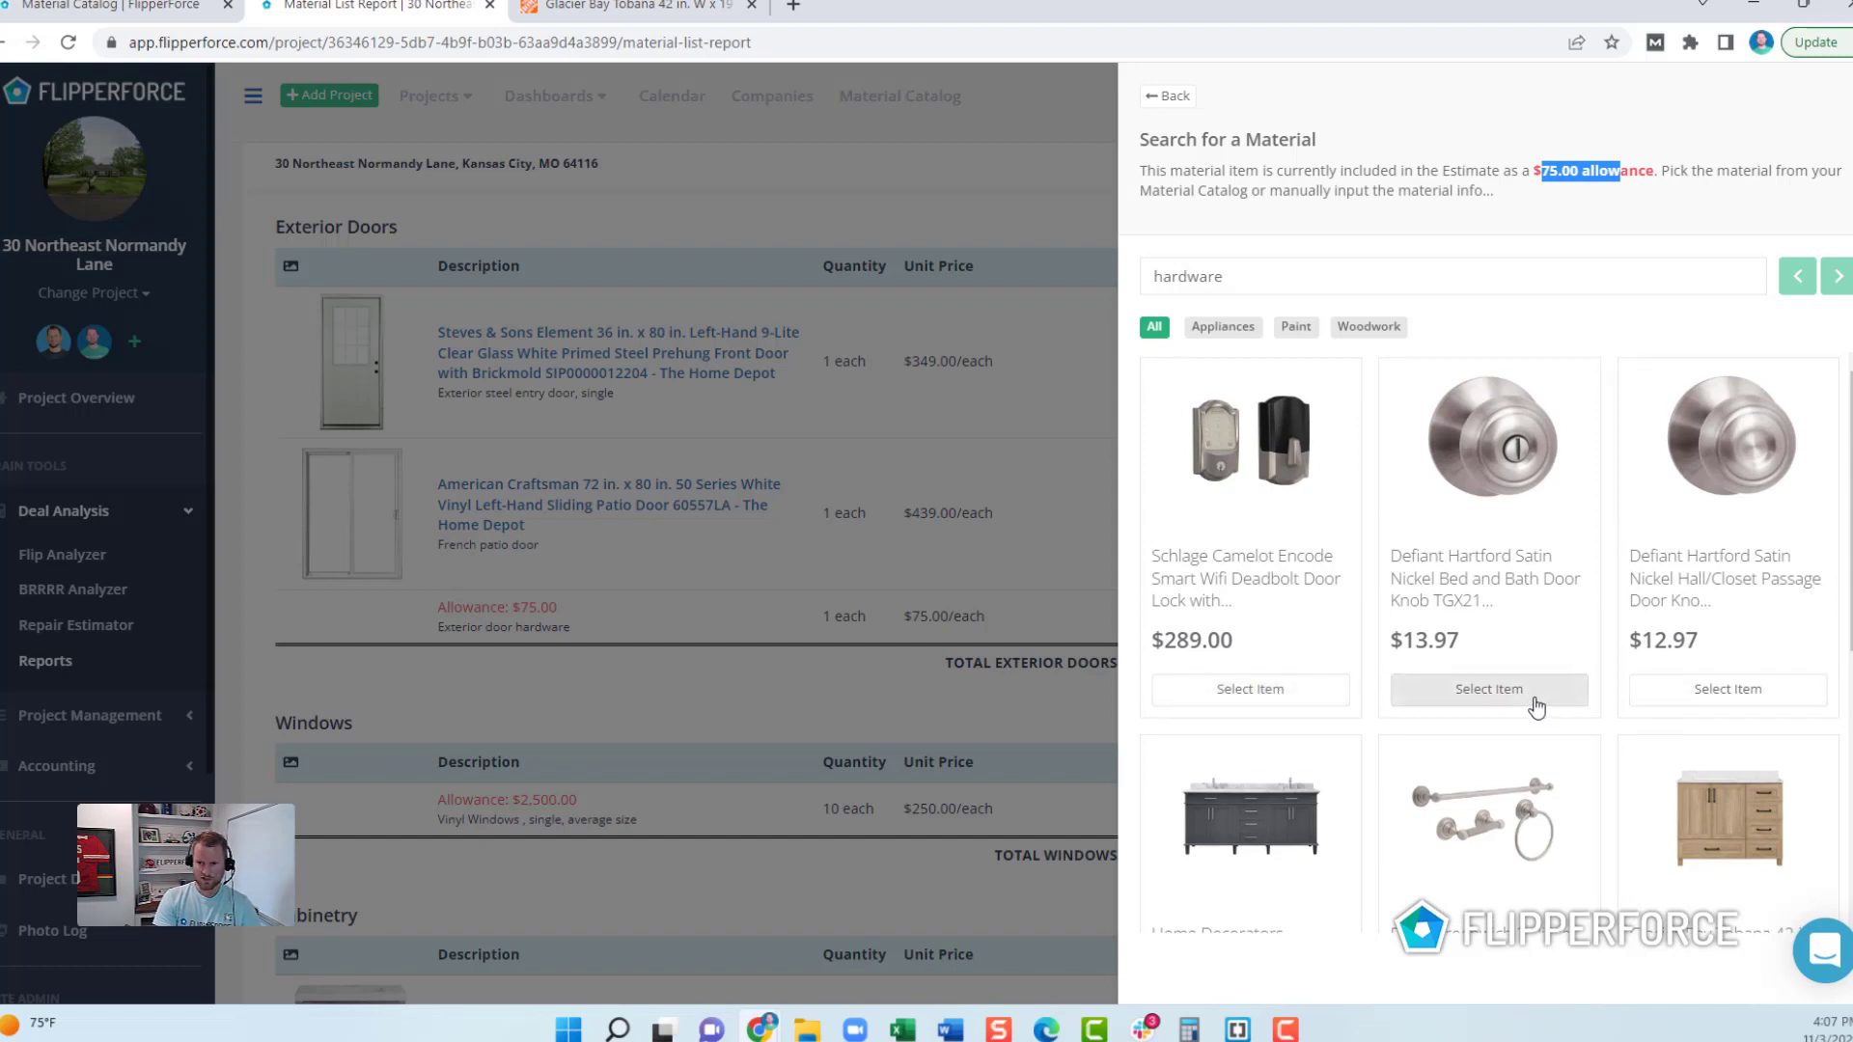
left_click(1426, 699)
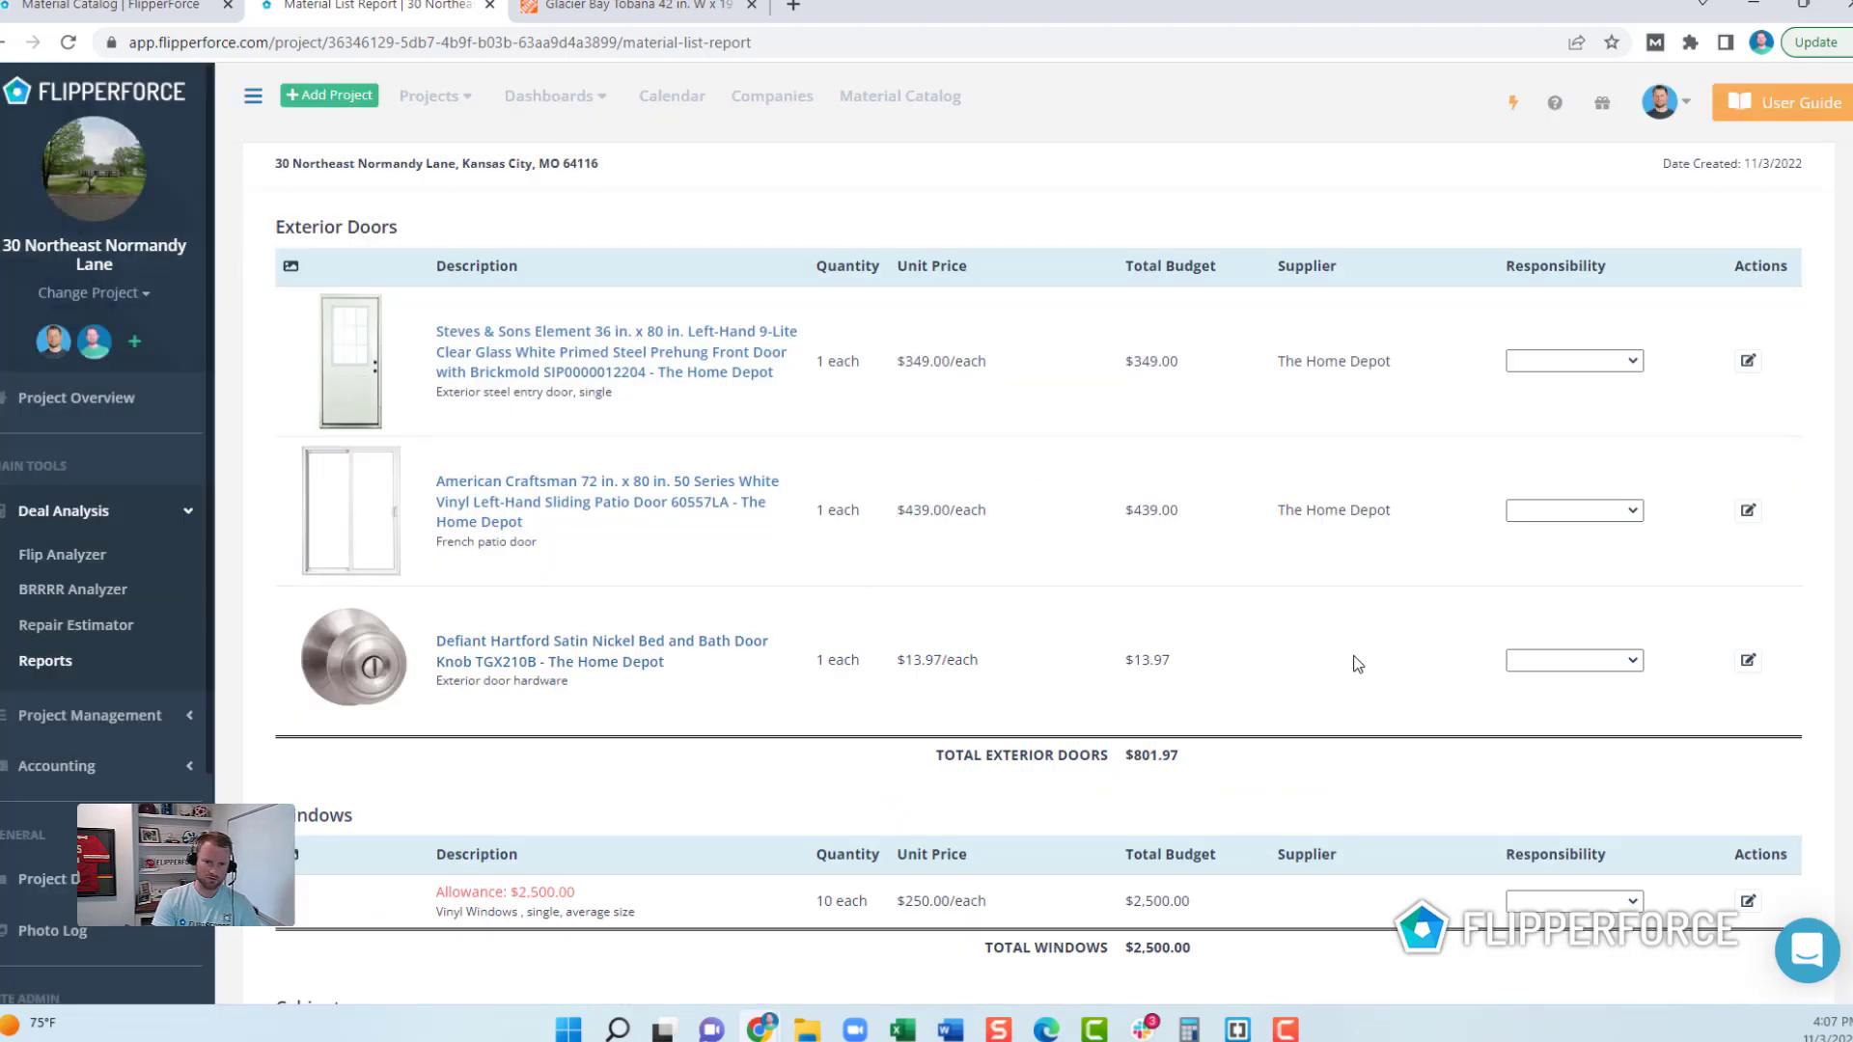
Step: Review the updated Material List Report from the exterior door items down to Interior Doors and back to its header
scroll(1058, 617, "down", 1)
scroll(1058, 625, "down", 2)
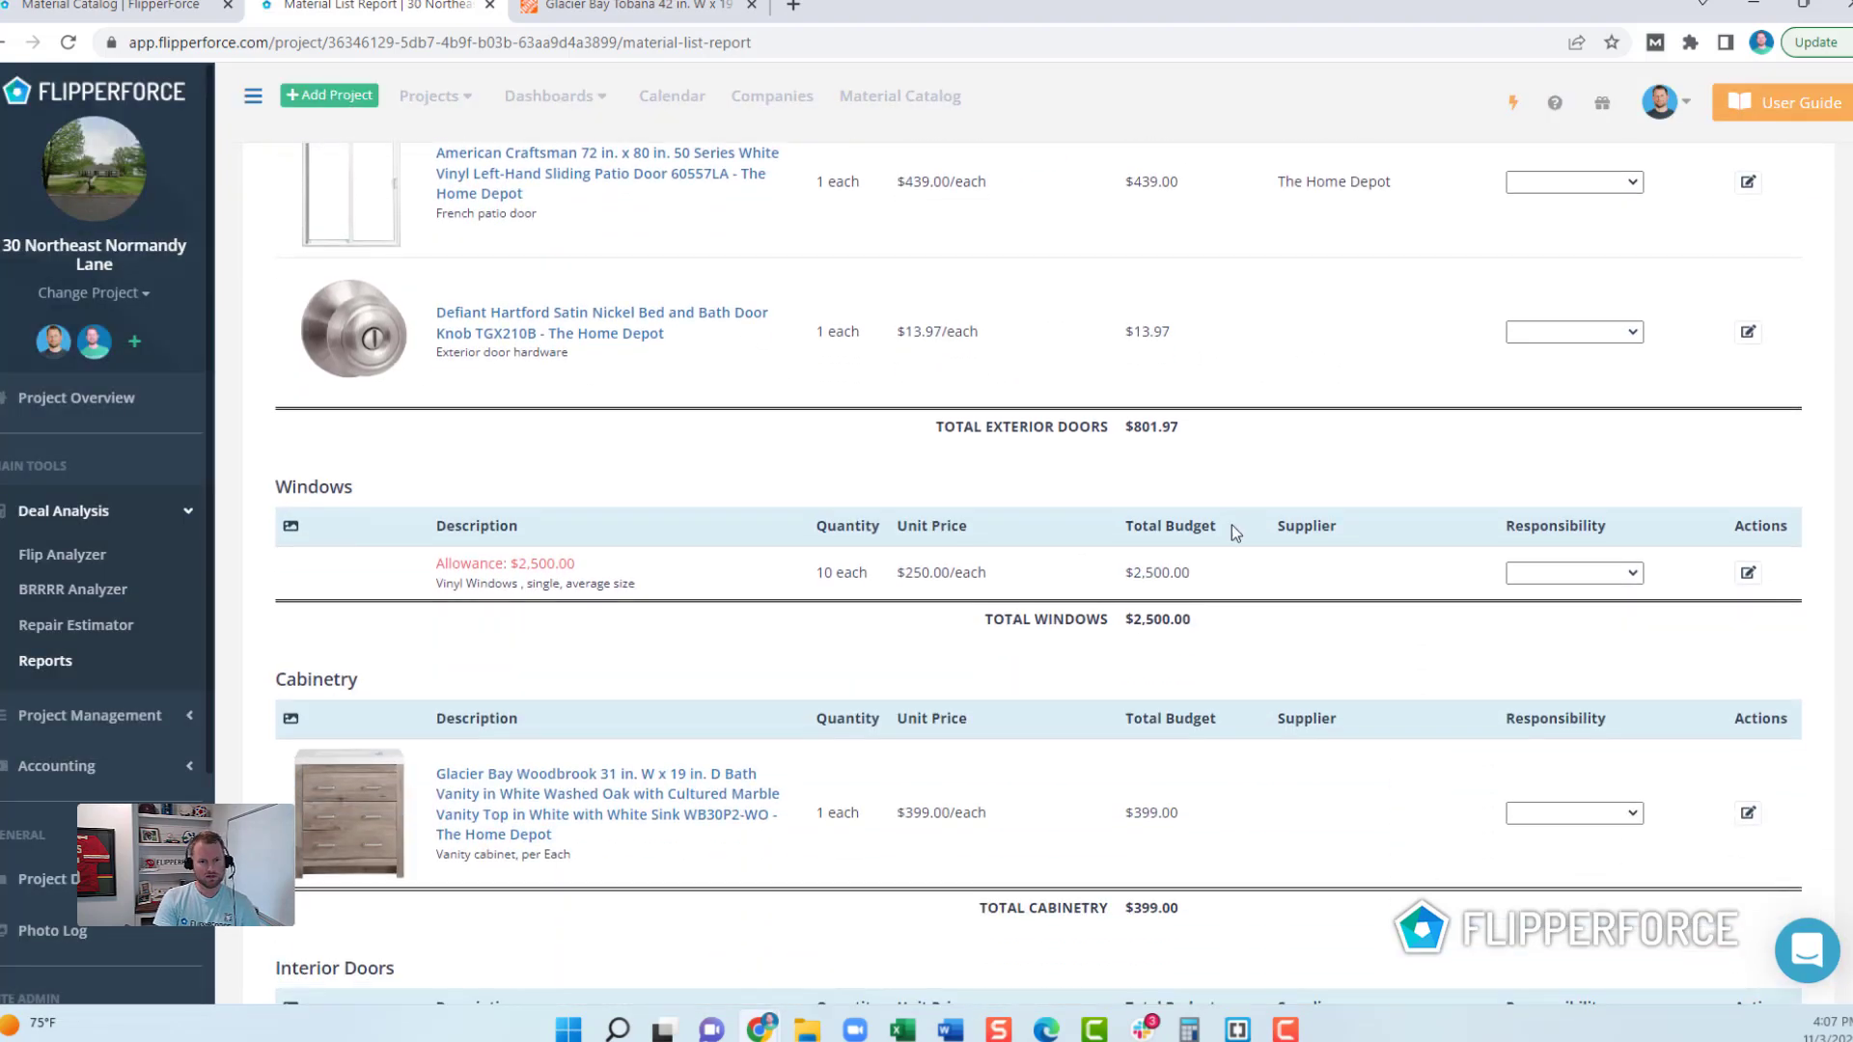
scroll(1245, 522, "down", 4)
scroll(1272, 521, "up", 3)
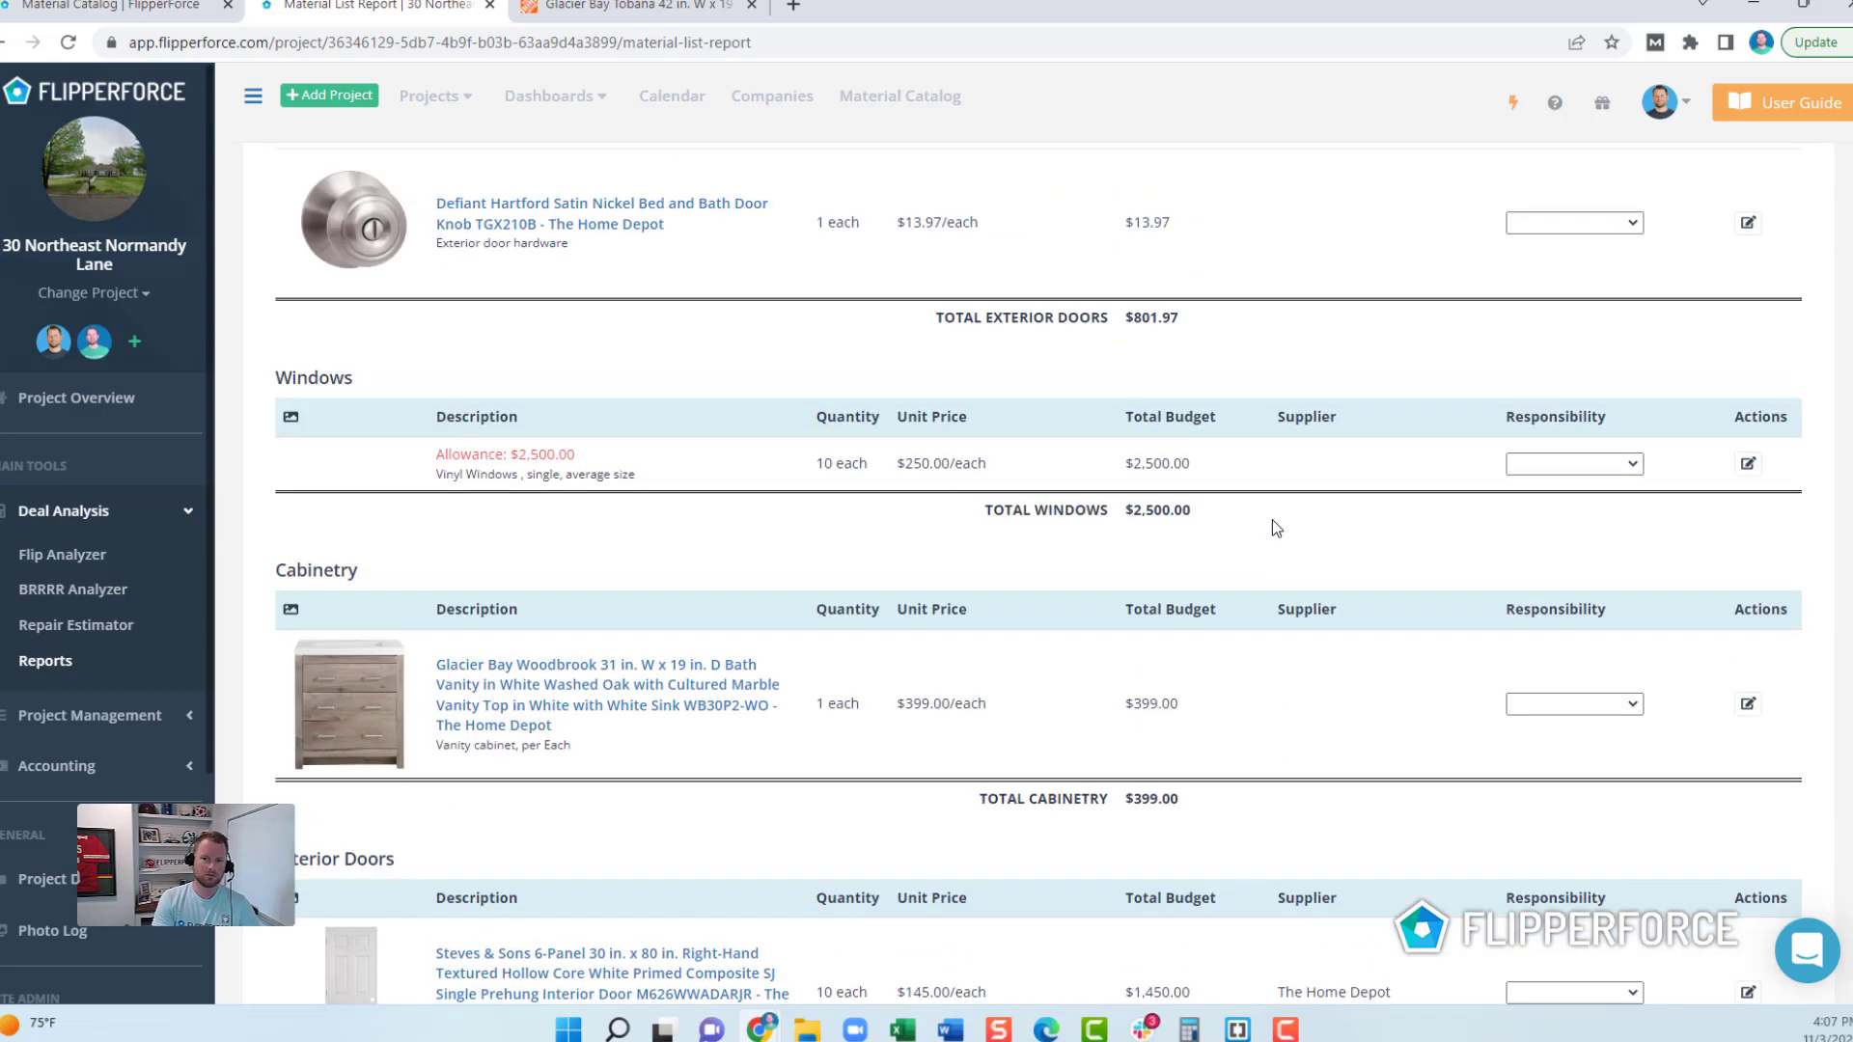
scroll(1276, 528, "up", 4)
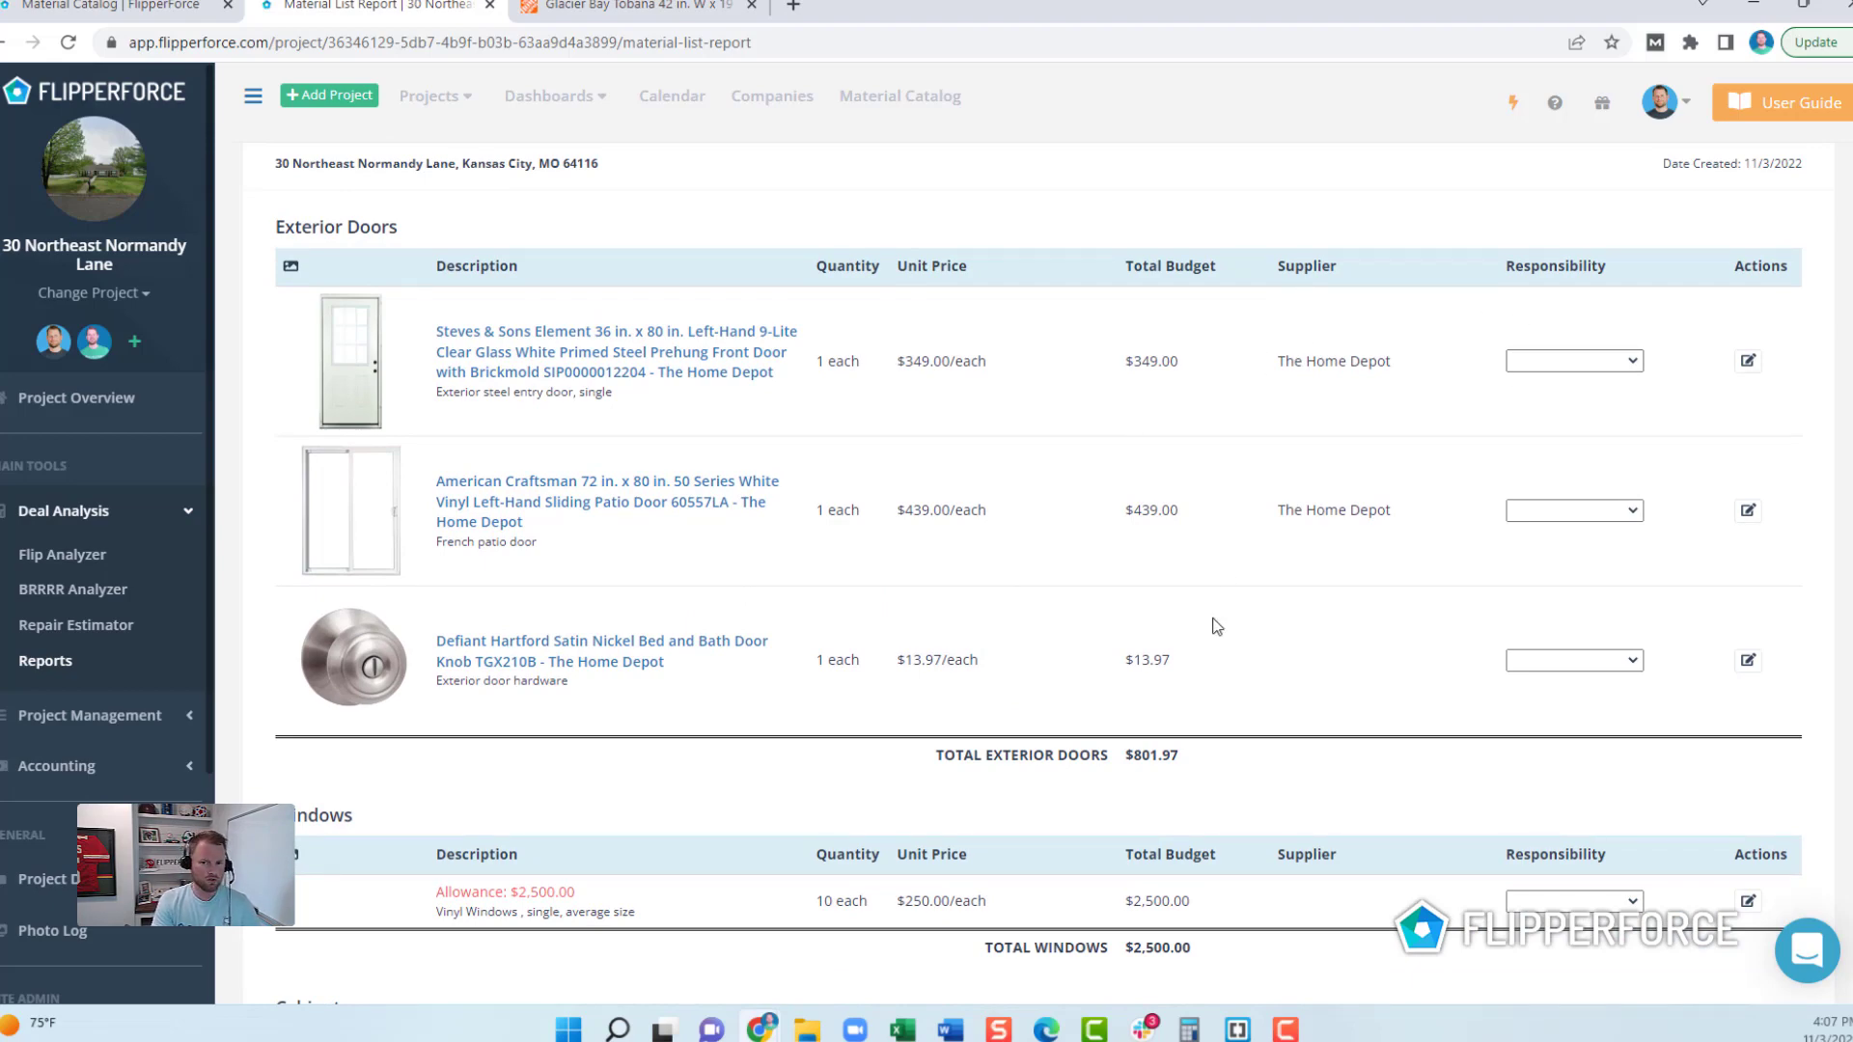
scroll(1376, 478, "up", 2)
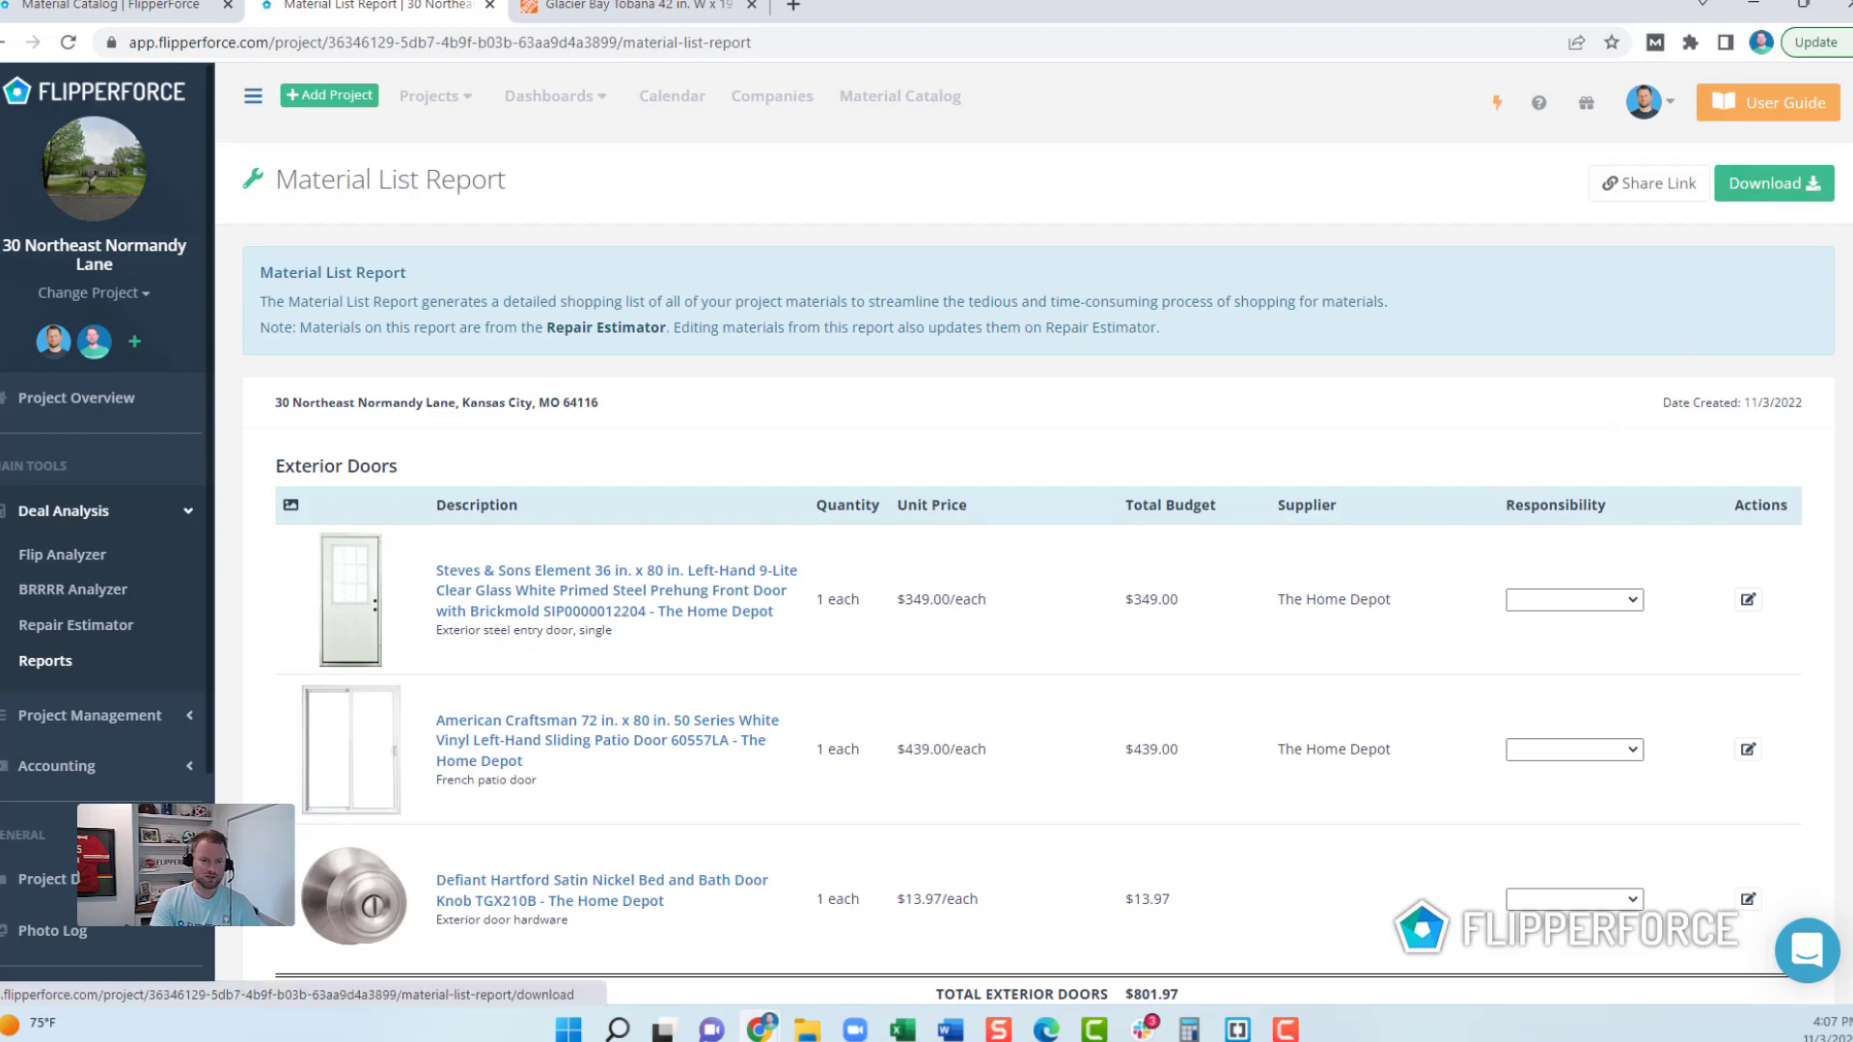
Step: Look over the Material List Report, download it, and return to the online version
scroll(1831, 434, "down", 5)
scroll(1831, 434, "down", 5)
scroll(1824, 290, "up", 10)
left_click(1785, 198)
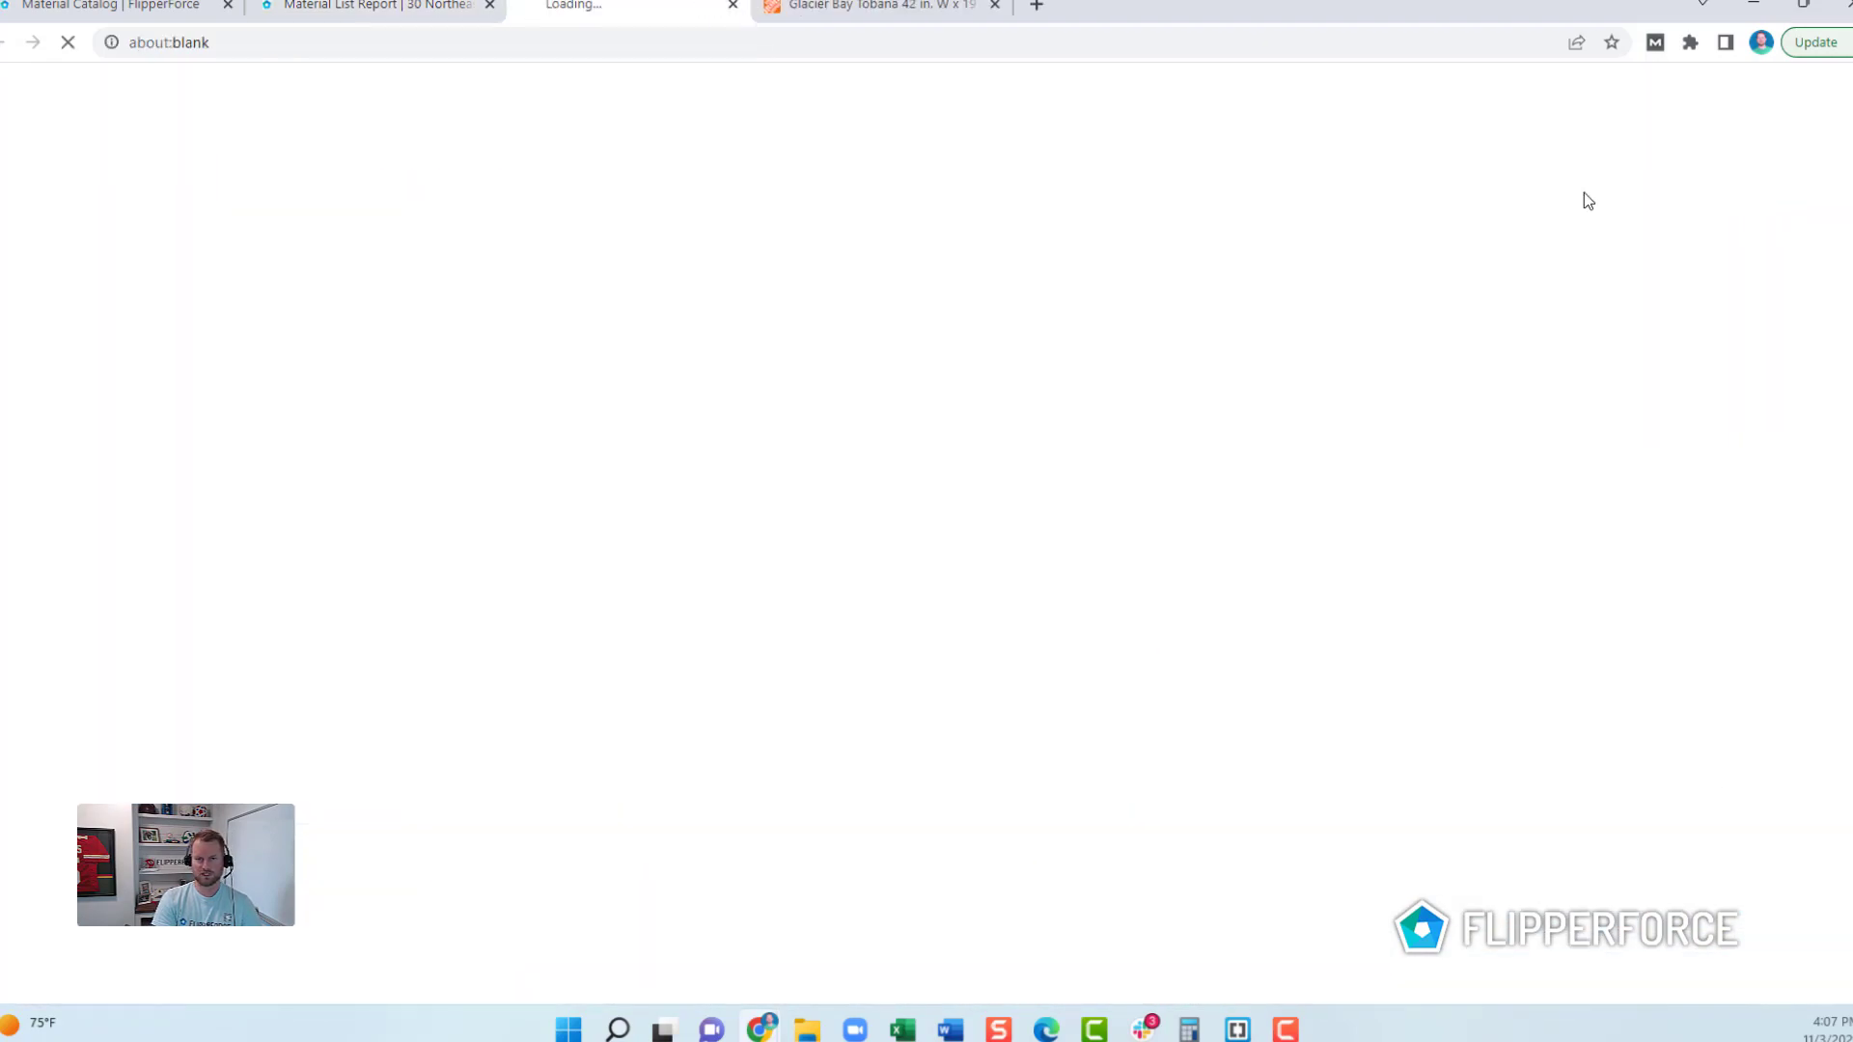
left_click(424, 5)
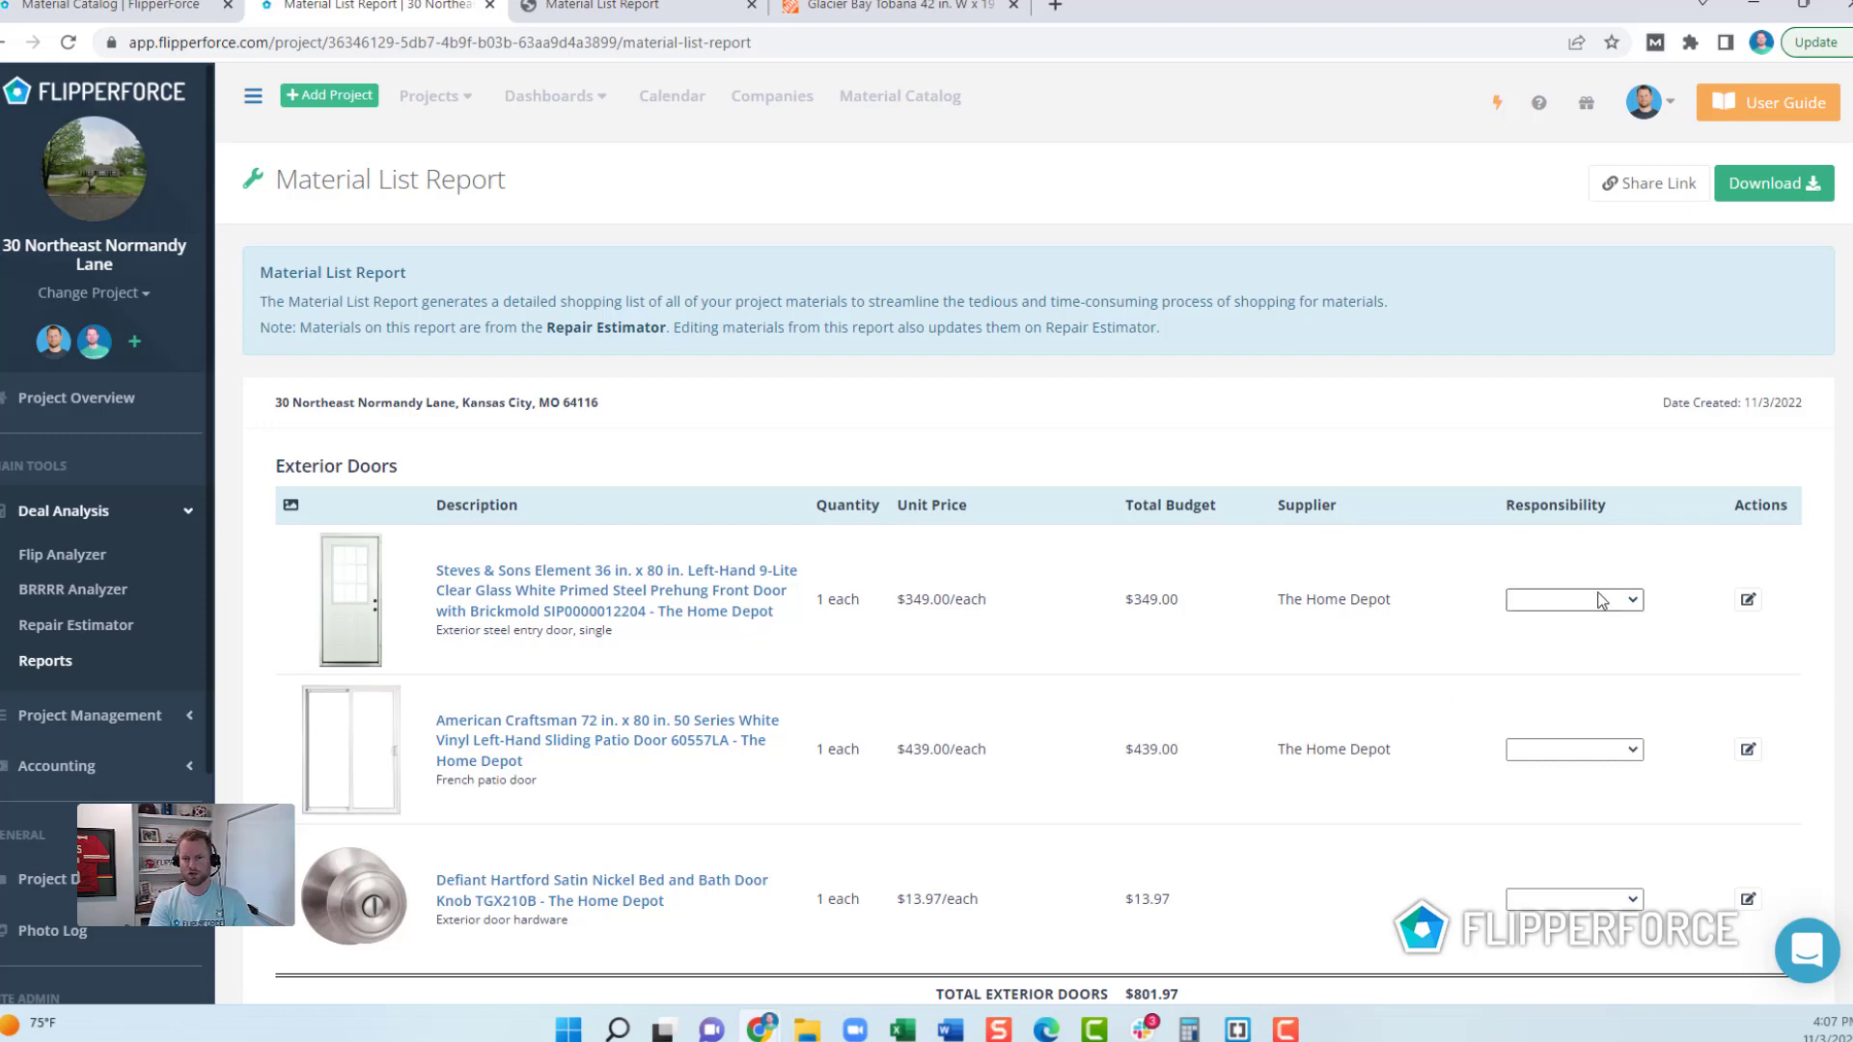
Step: Set the responsibility for both the steel entry door and the French patio door to Owner (OFCI)
scroll(1038, 579, "down", 2)
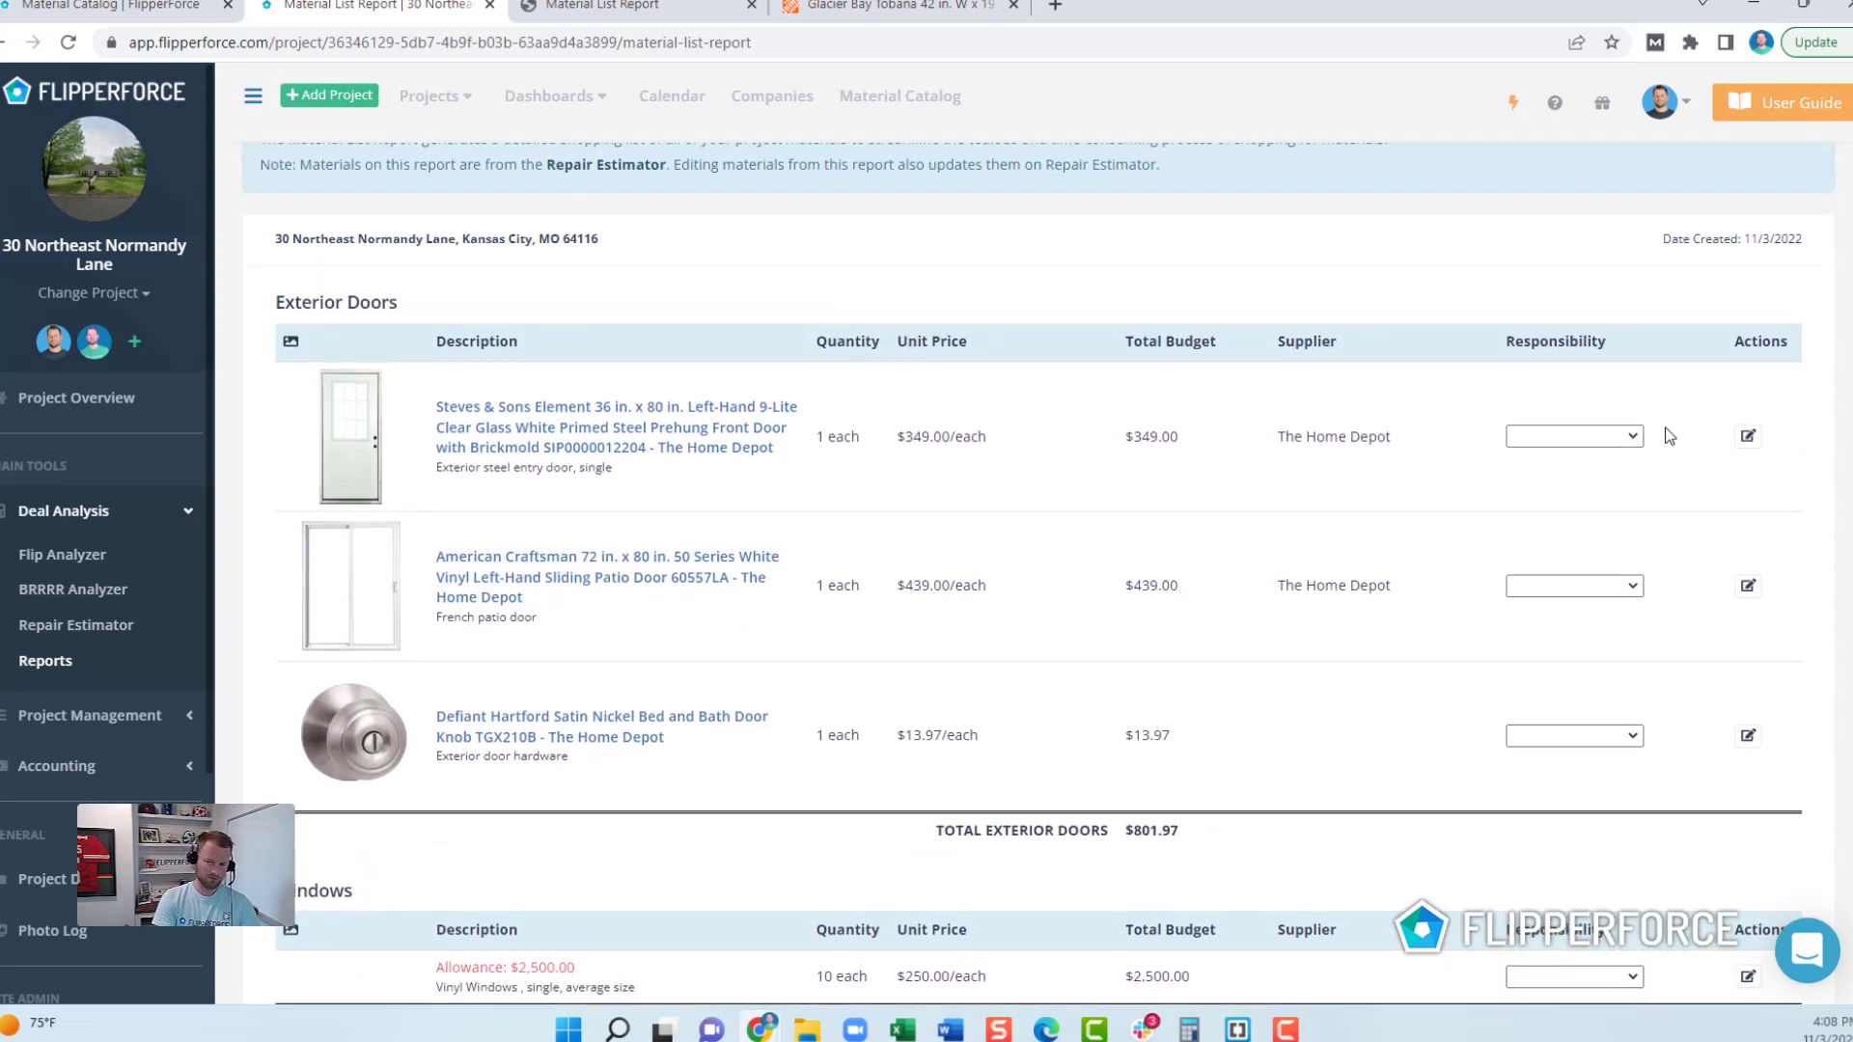
left_click(1638, 439)
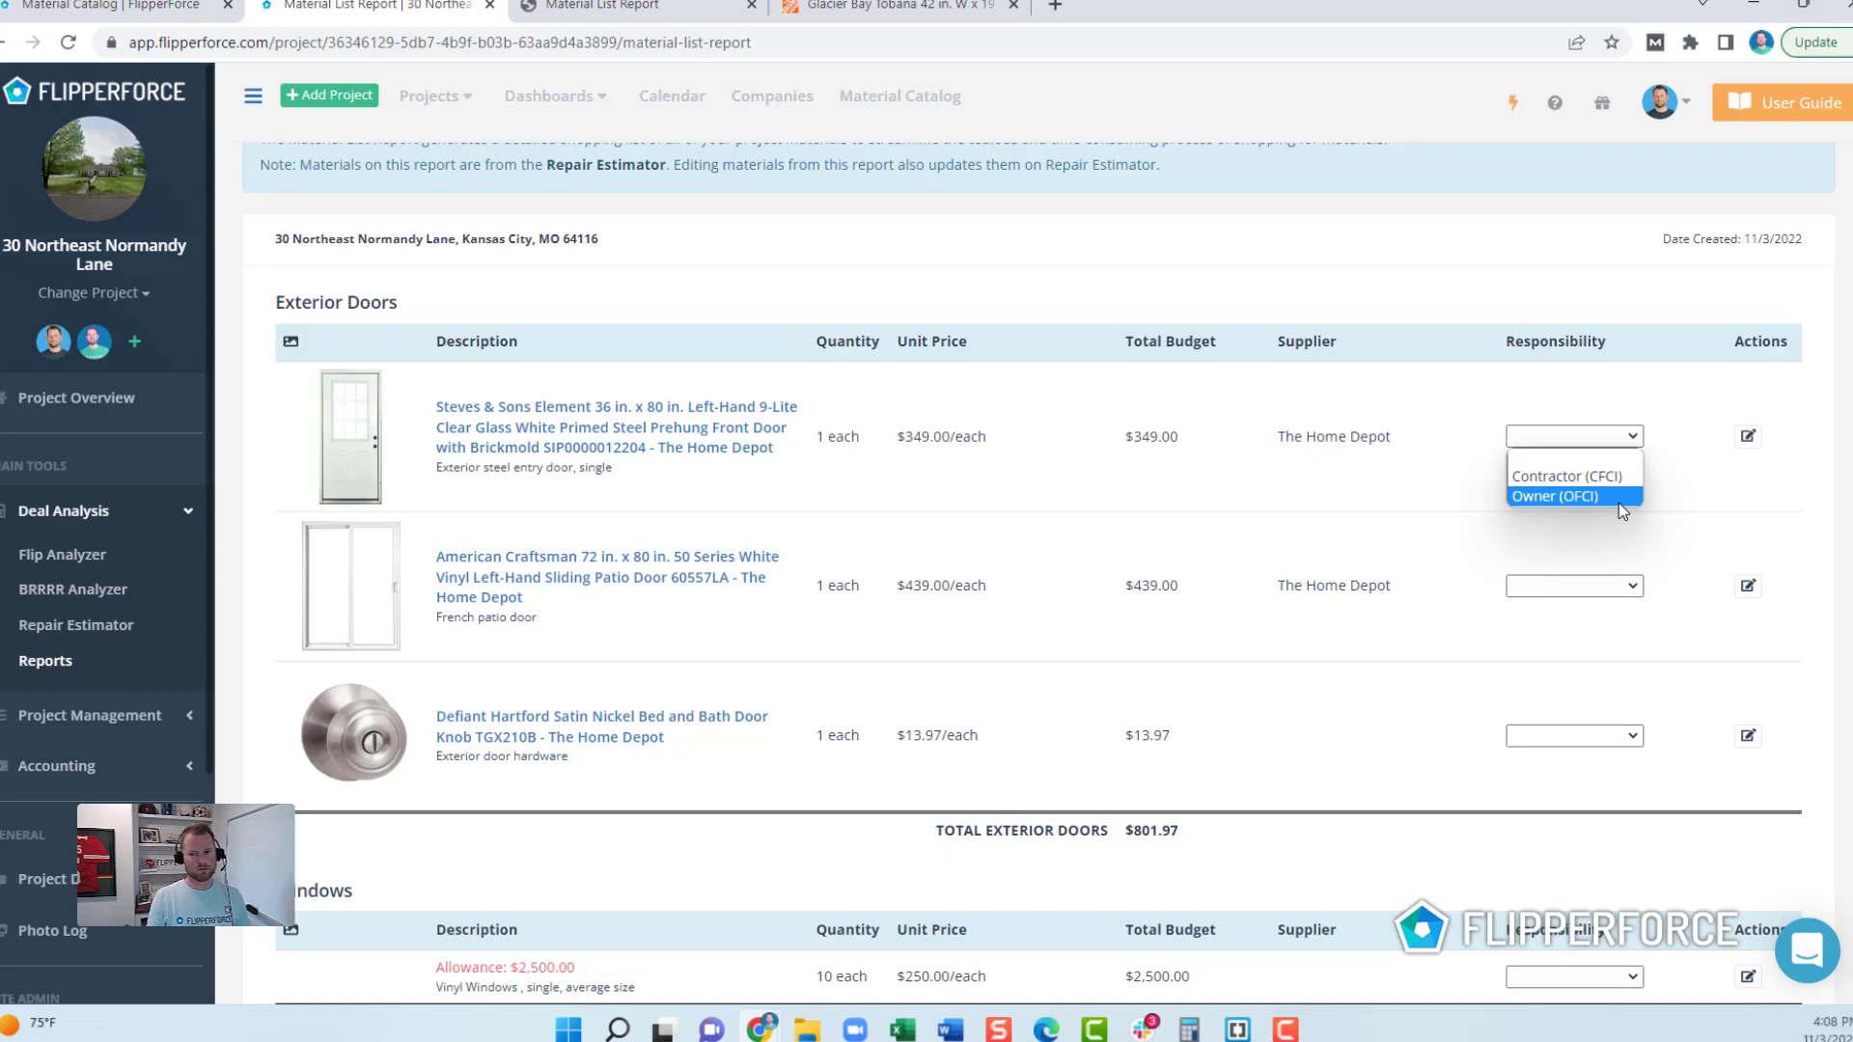
left_click(1618, 501)
left_click(1587, 586)
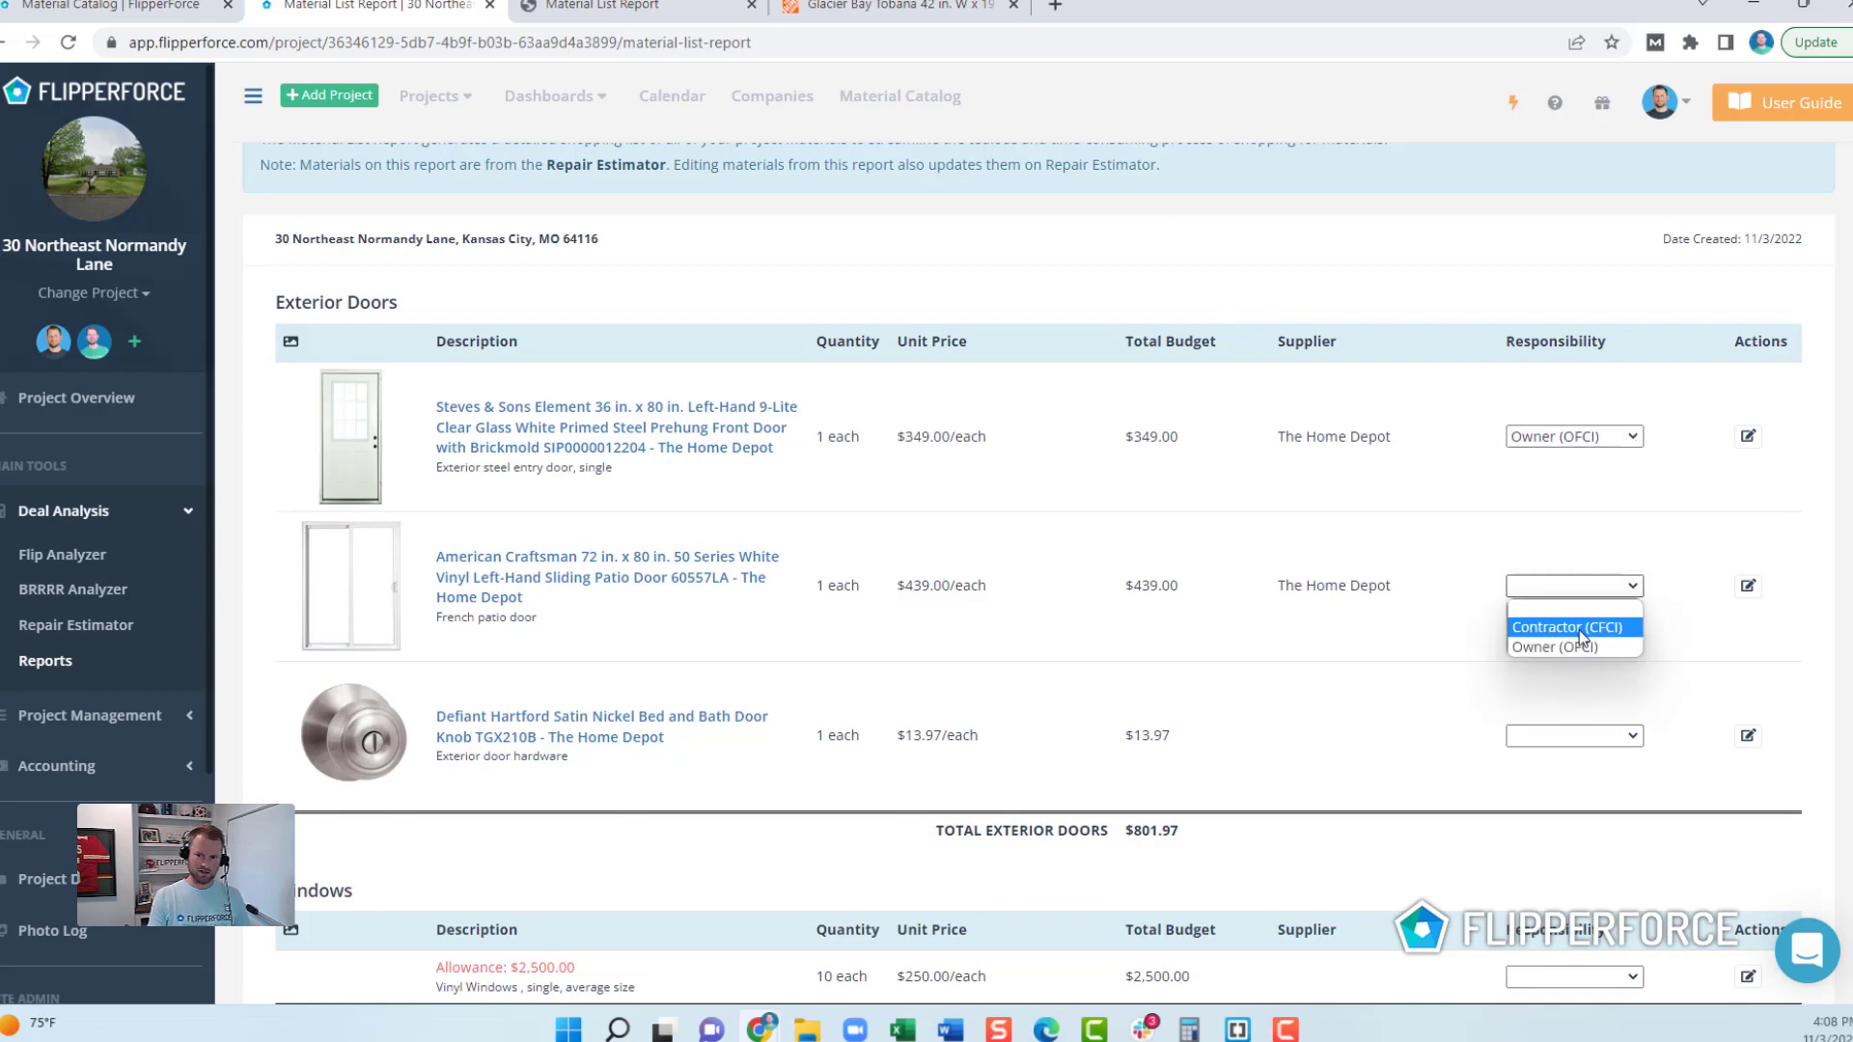
left_click(1585, 648)
scroll(1593, 663, "down", 2)
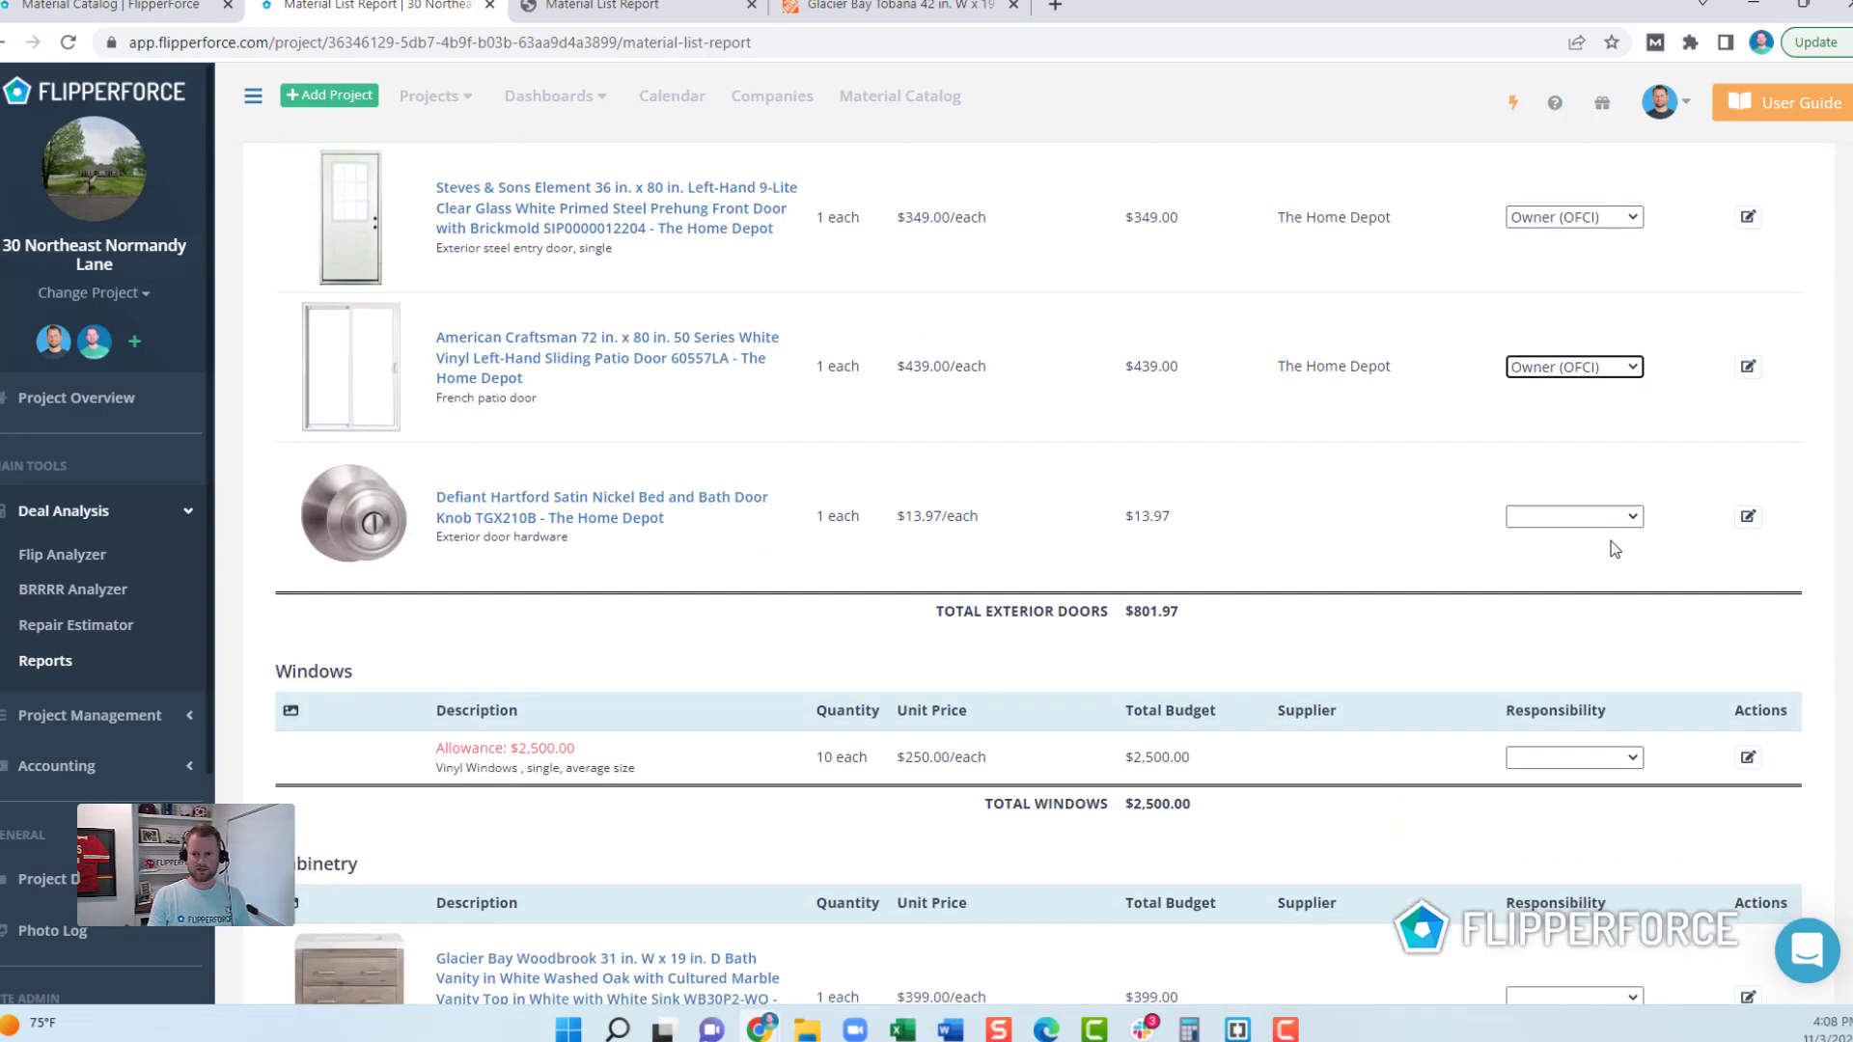
Step: Set the responsibility for the exterior door hardware and the vanity cabinet to Owner (OFCI)
left_click(1604, 518)
left_click(1603, 584)
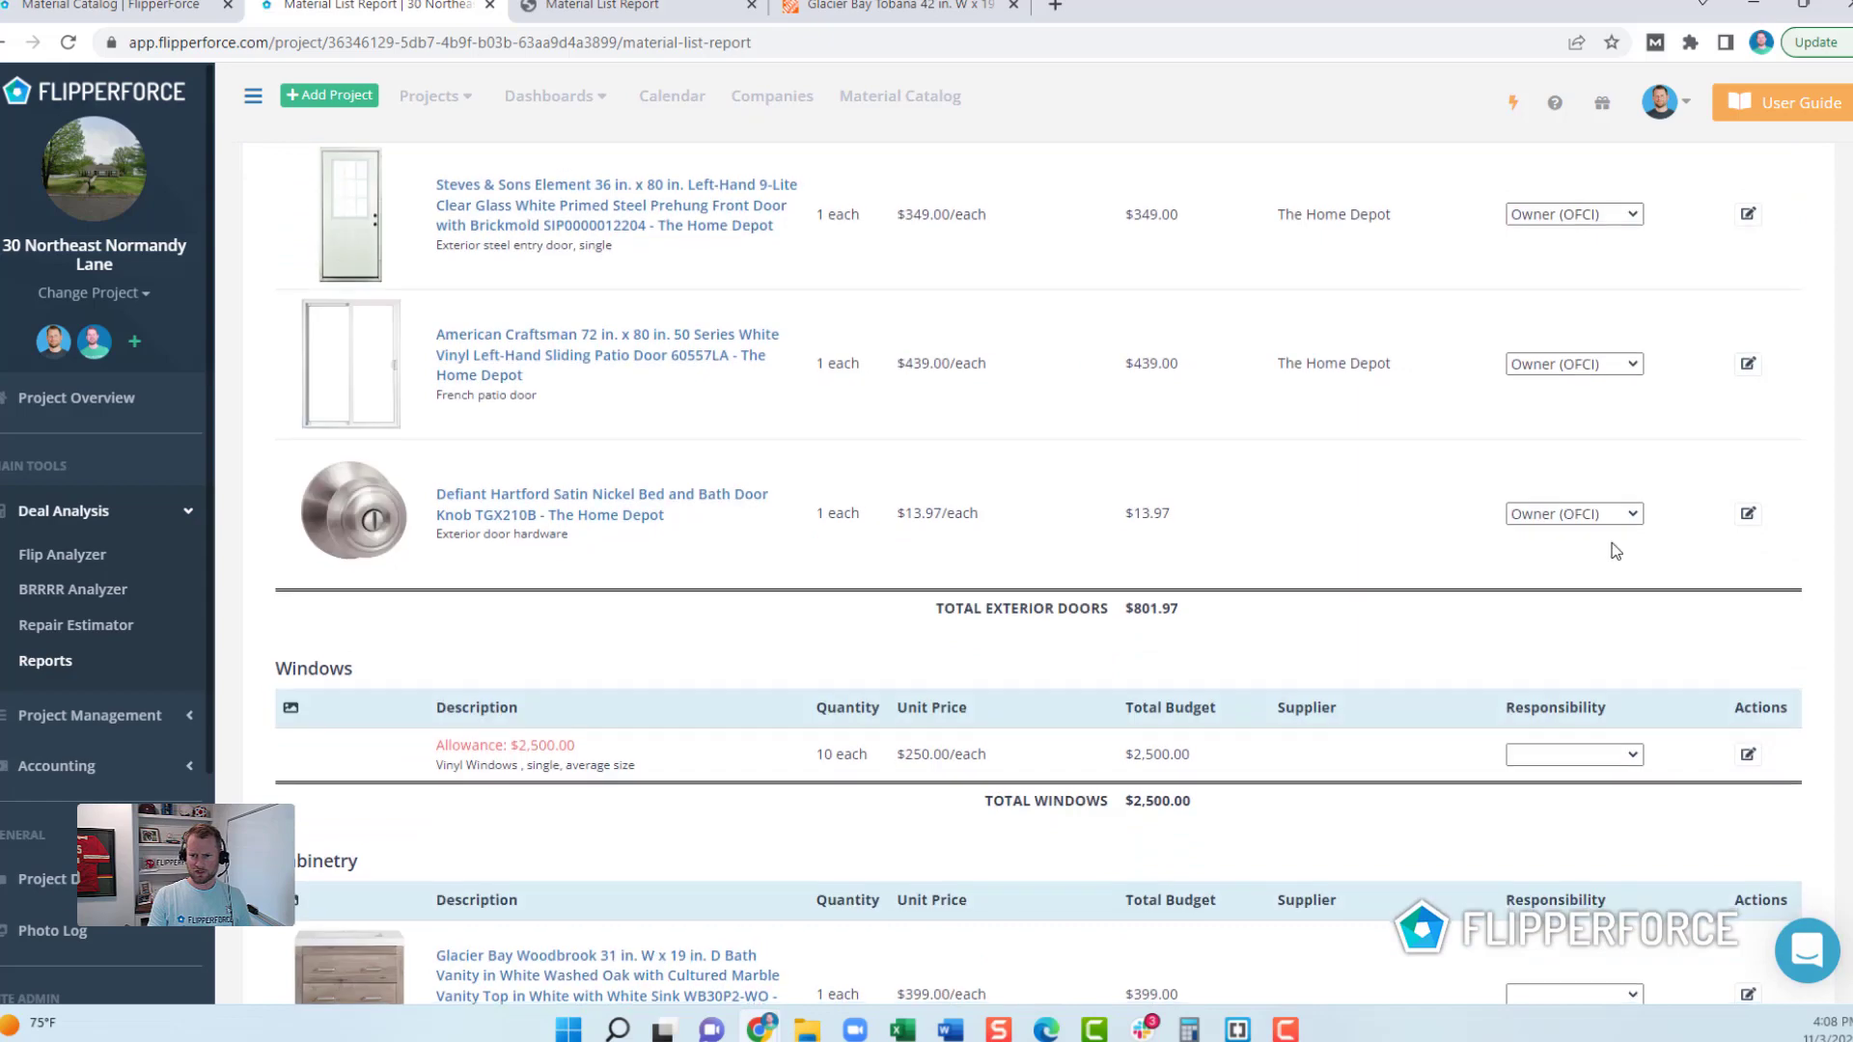
scroll(1615, 551, "down", 4)
left_click(1610, 560)
left_click(1595, 620)
Step: Set the responsibility for the pre-hung, hollow-core interior door to Owner (OFCI)
scroll(1607, 619, "down", 1)
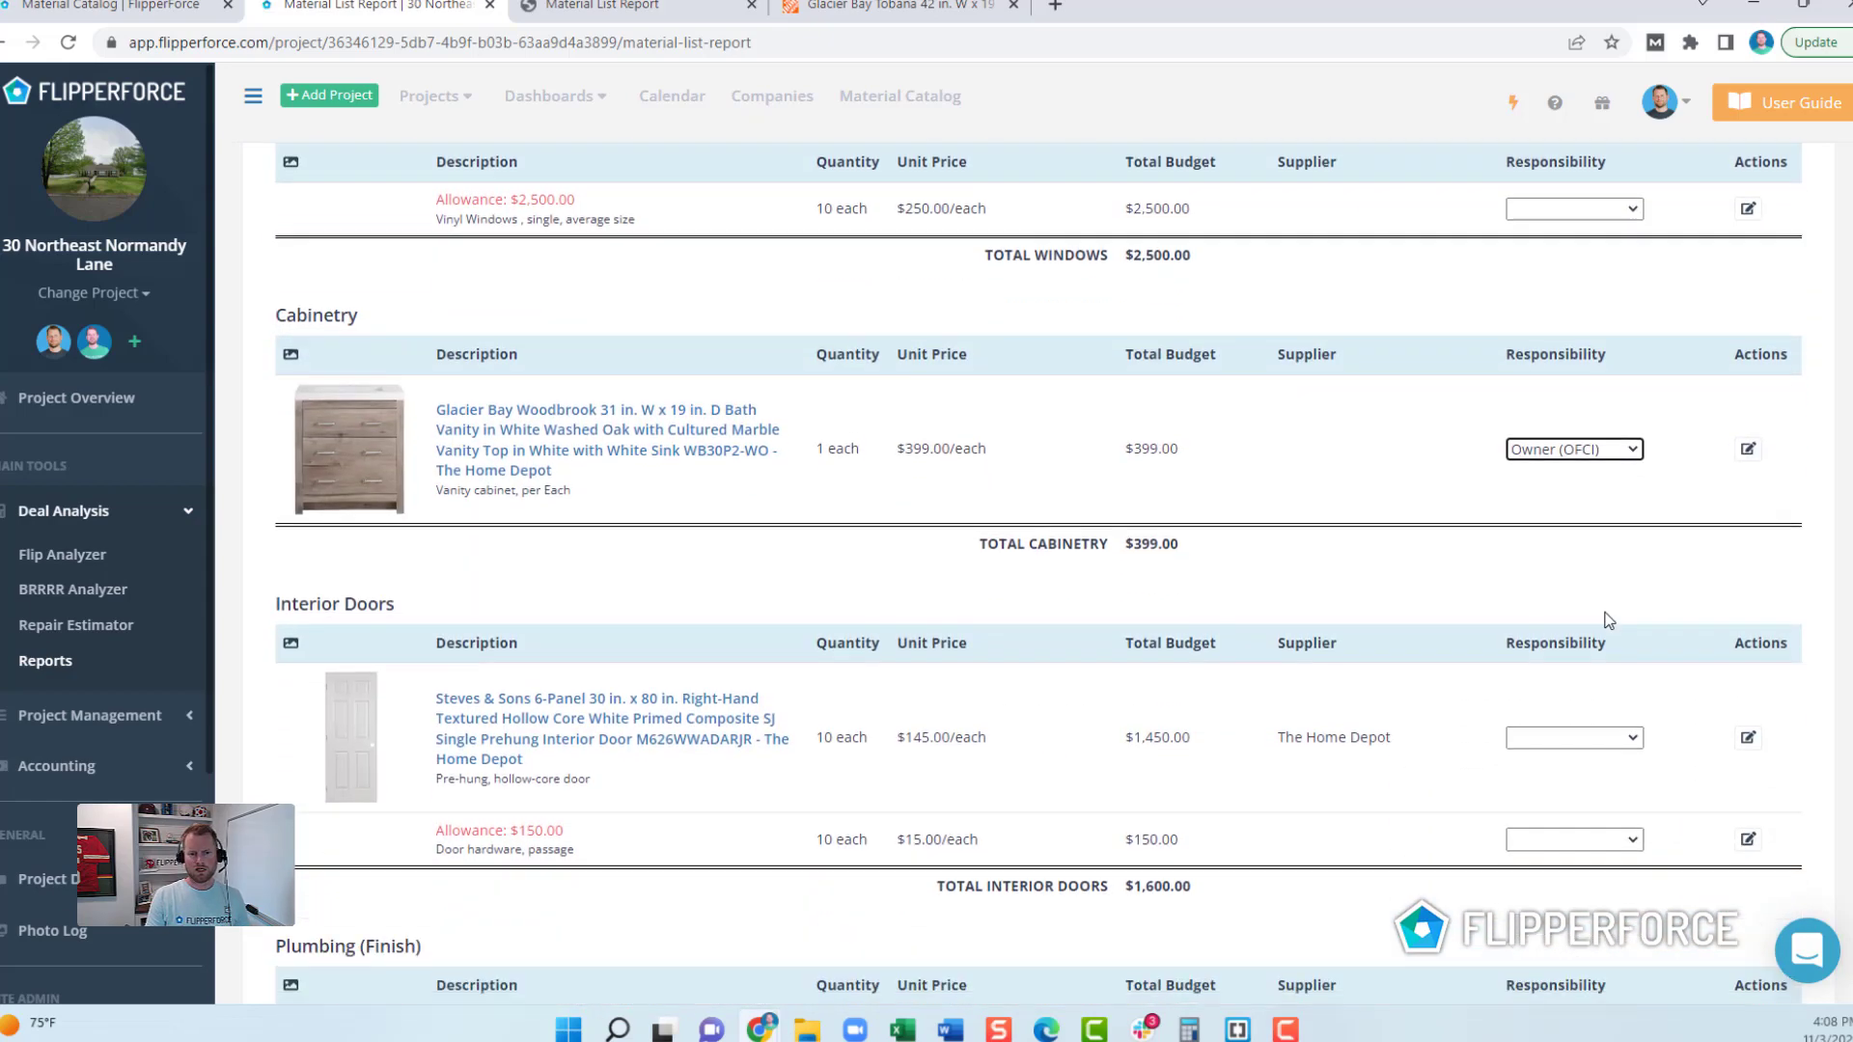
scroll(1609, 620, "down", 1)
left_click(1607, 631)
left_click(1609, 693)
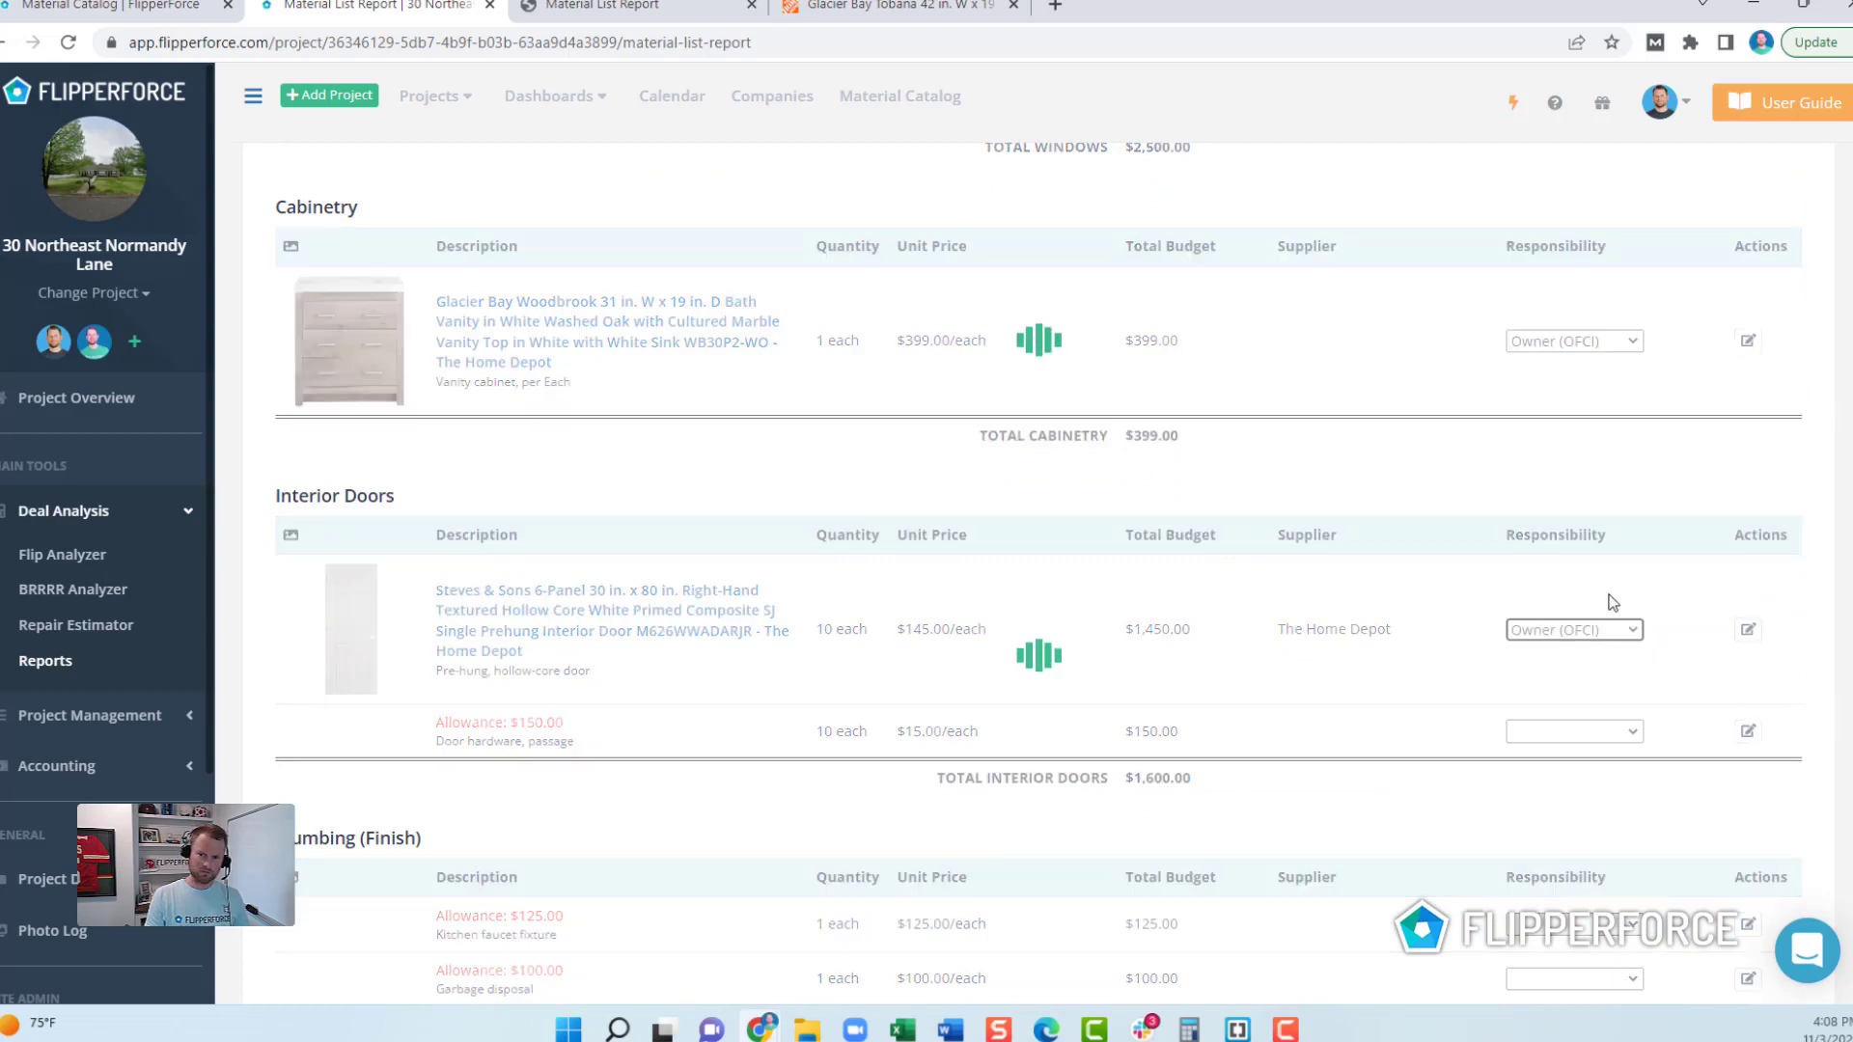
Step: Look over the report's items from the plumbing allowances back to the exterior doors, check the Material Catalog, and return to the report
scroll(1590, 552, "down", 1)
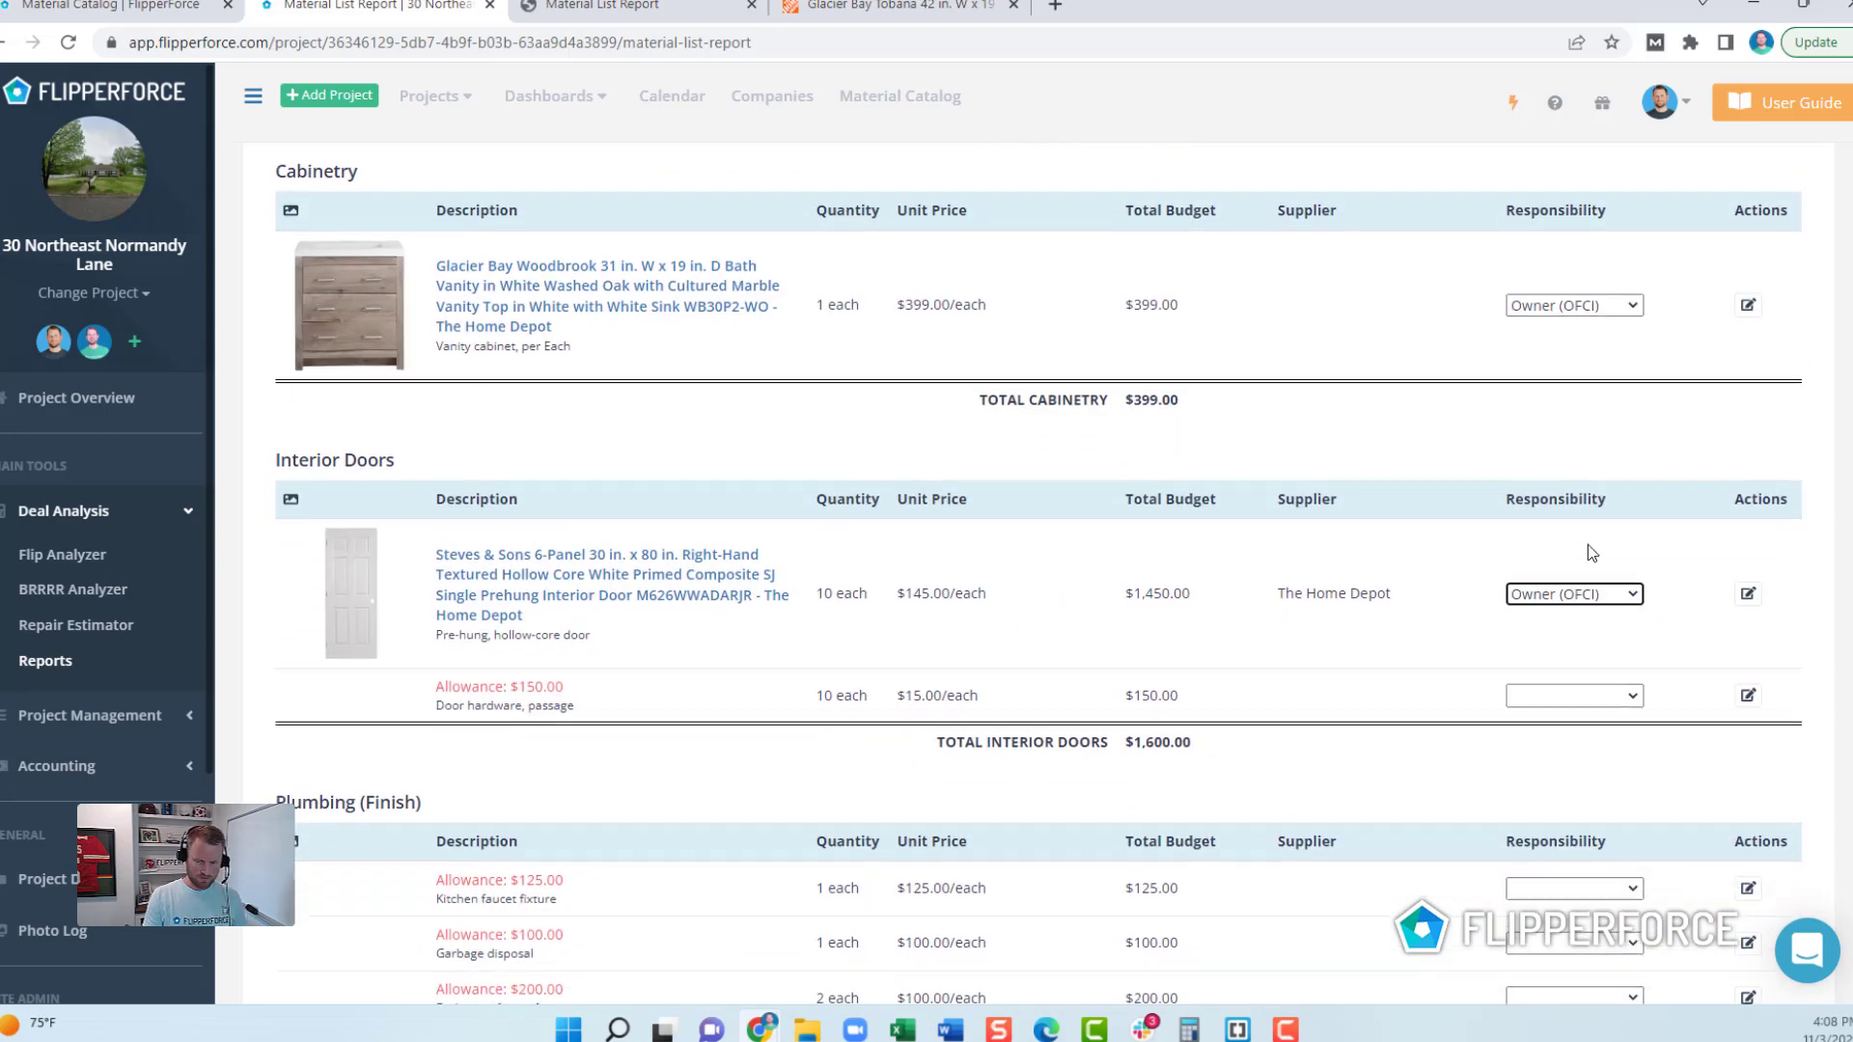
scroll(1591, 552, "down", 2)
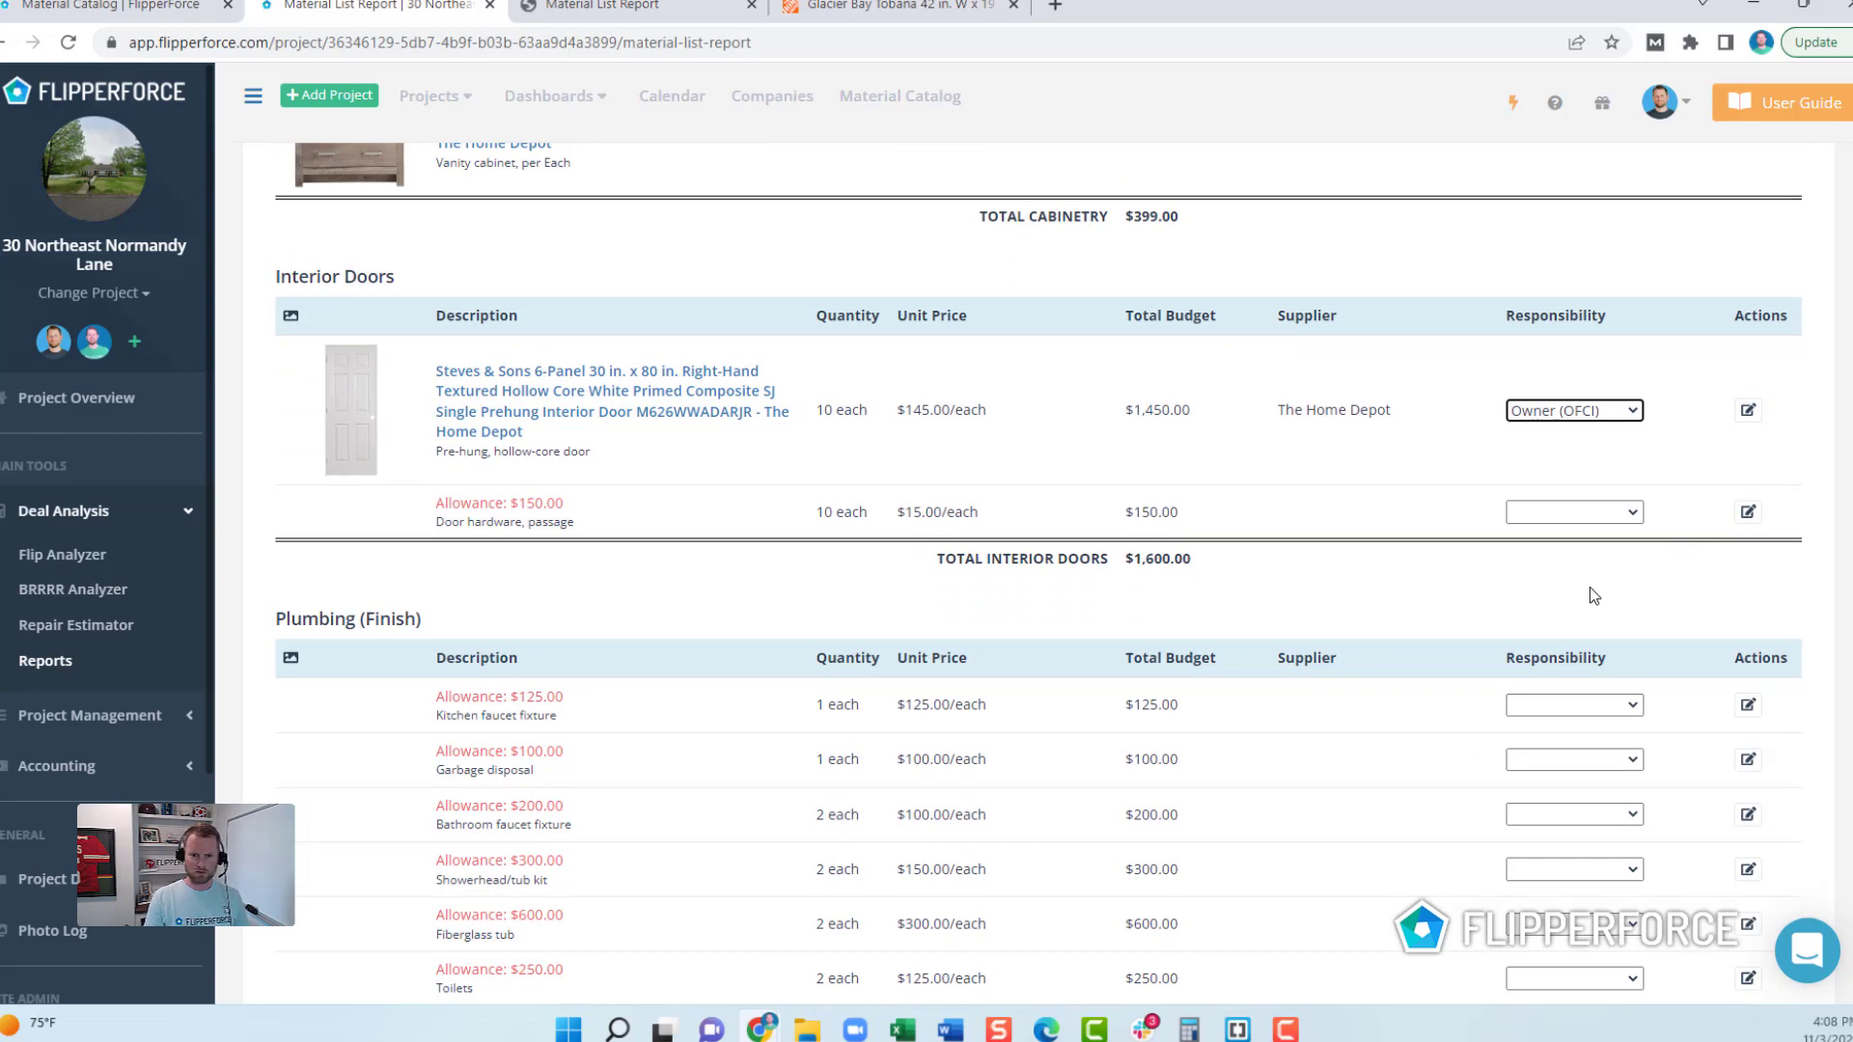
scroll(1270, 573, "up", 15)
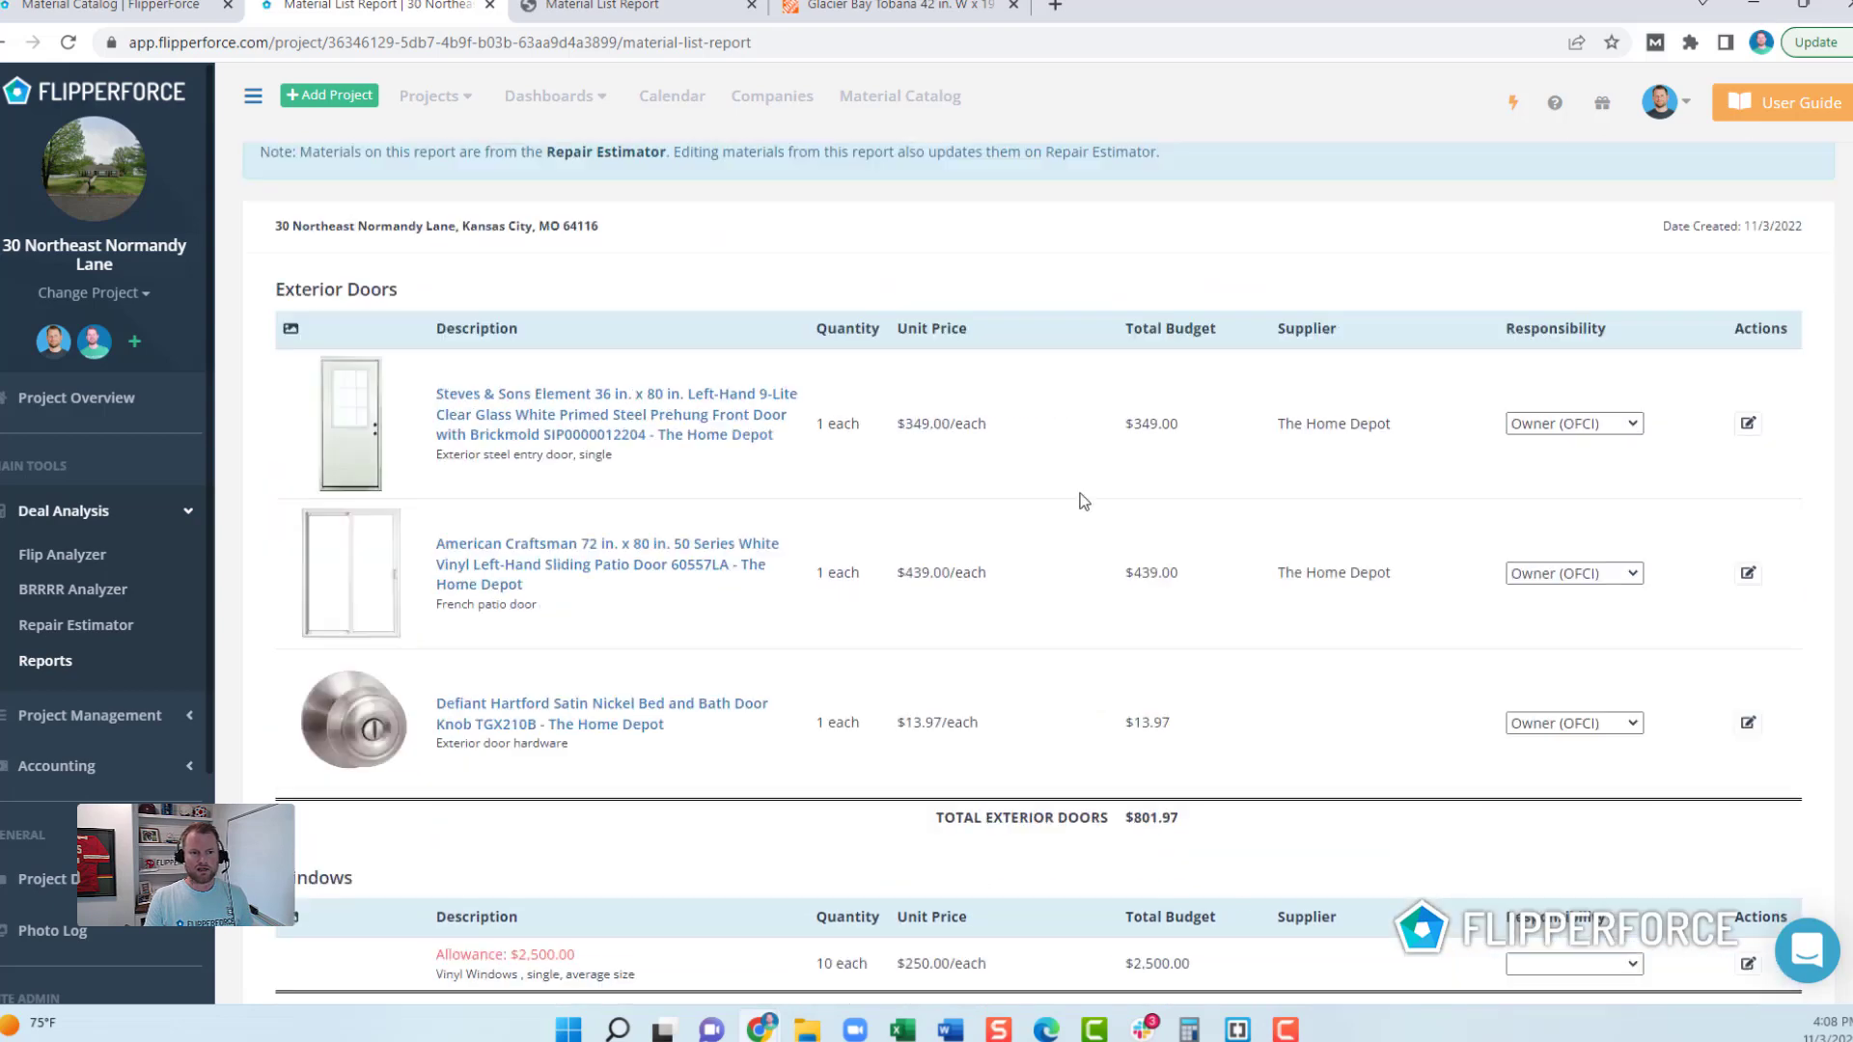
left_click(908, 108)
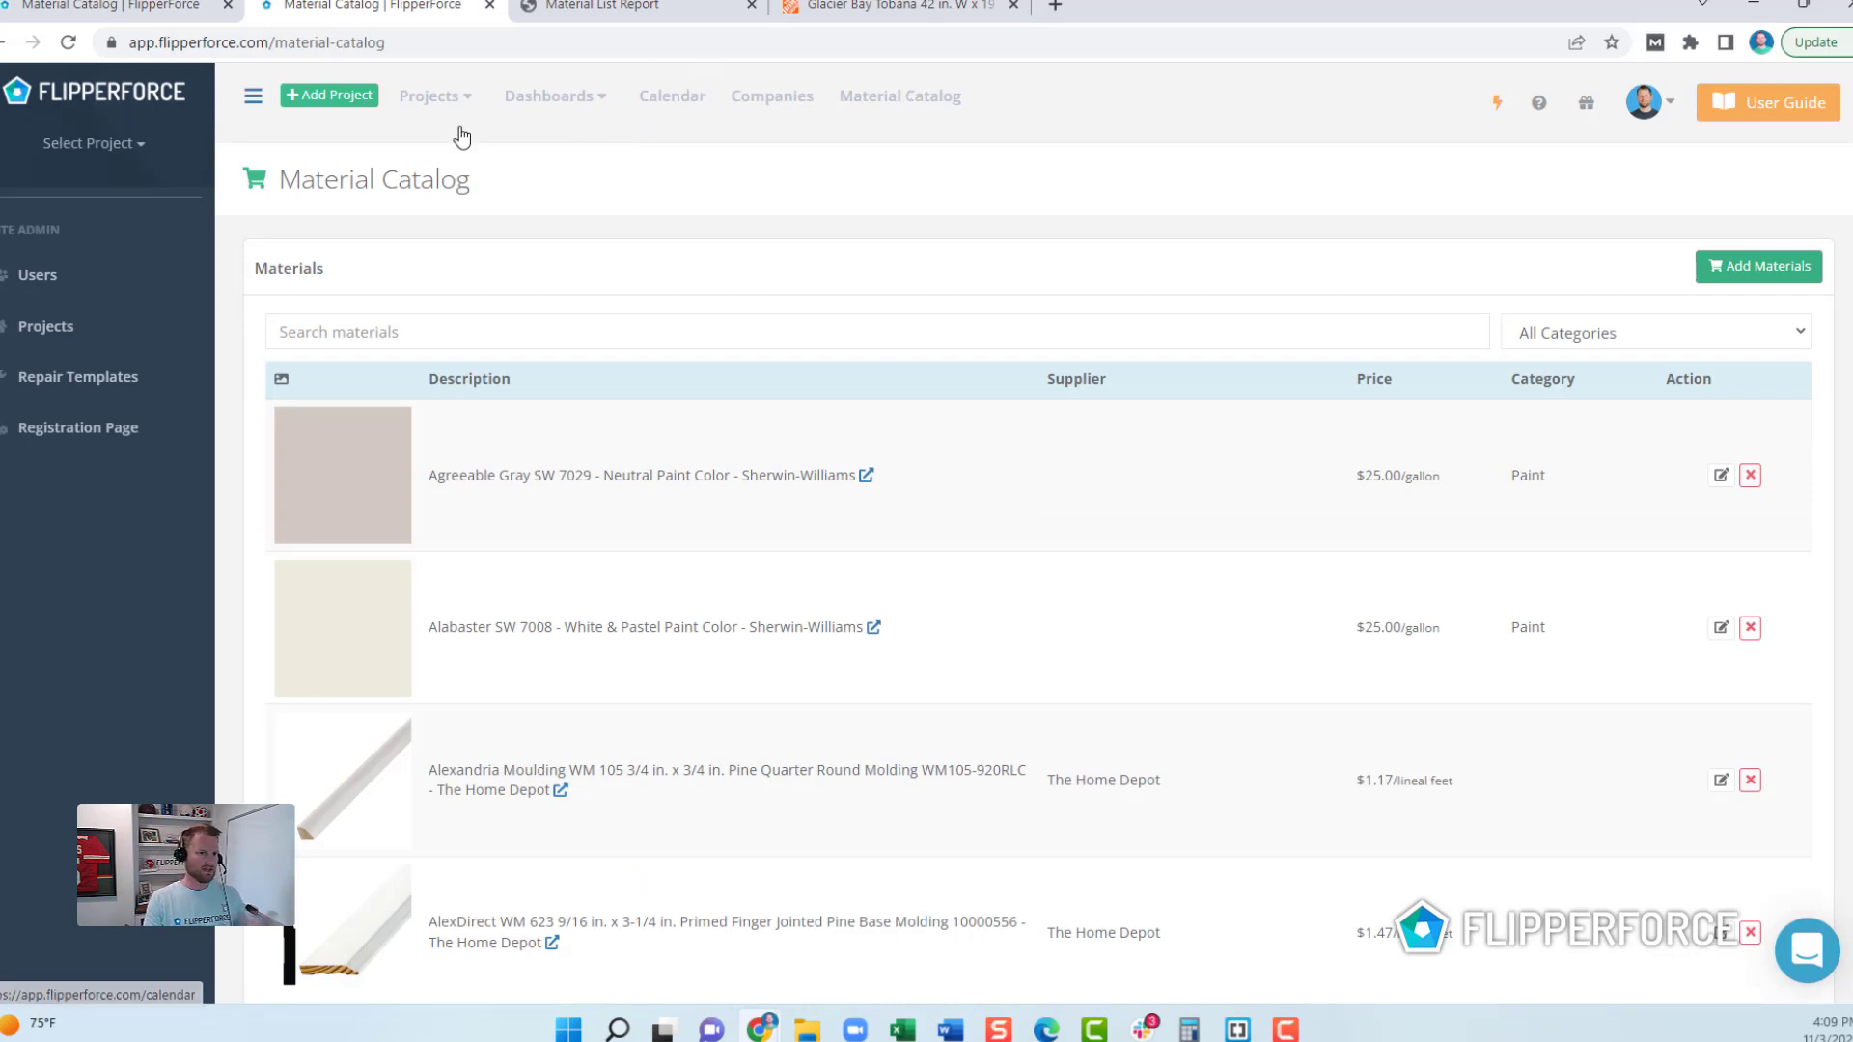
key("alt+Left")
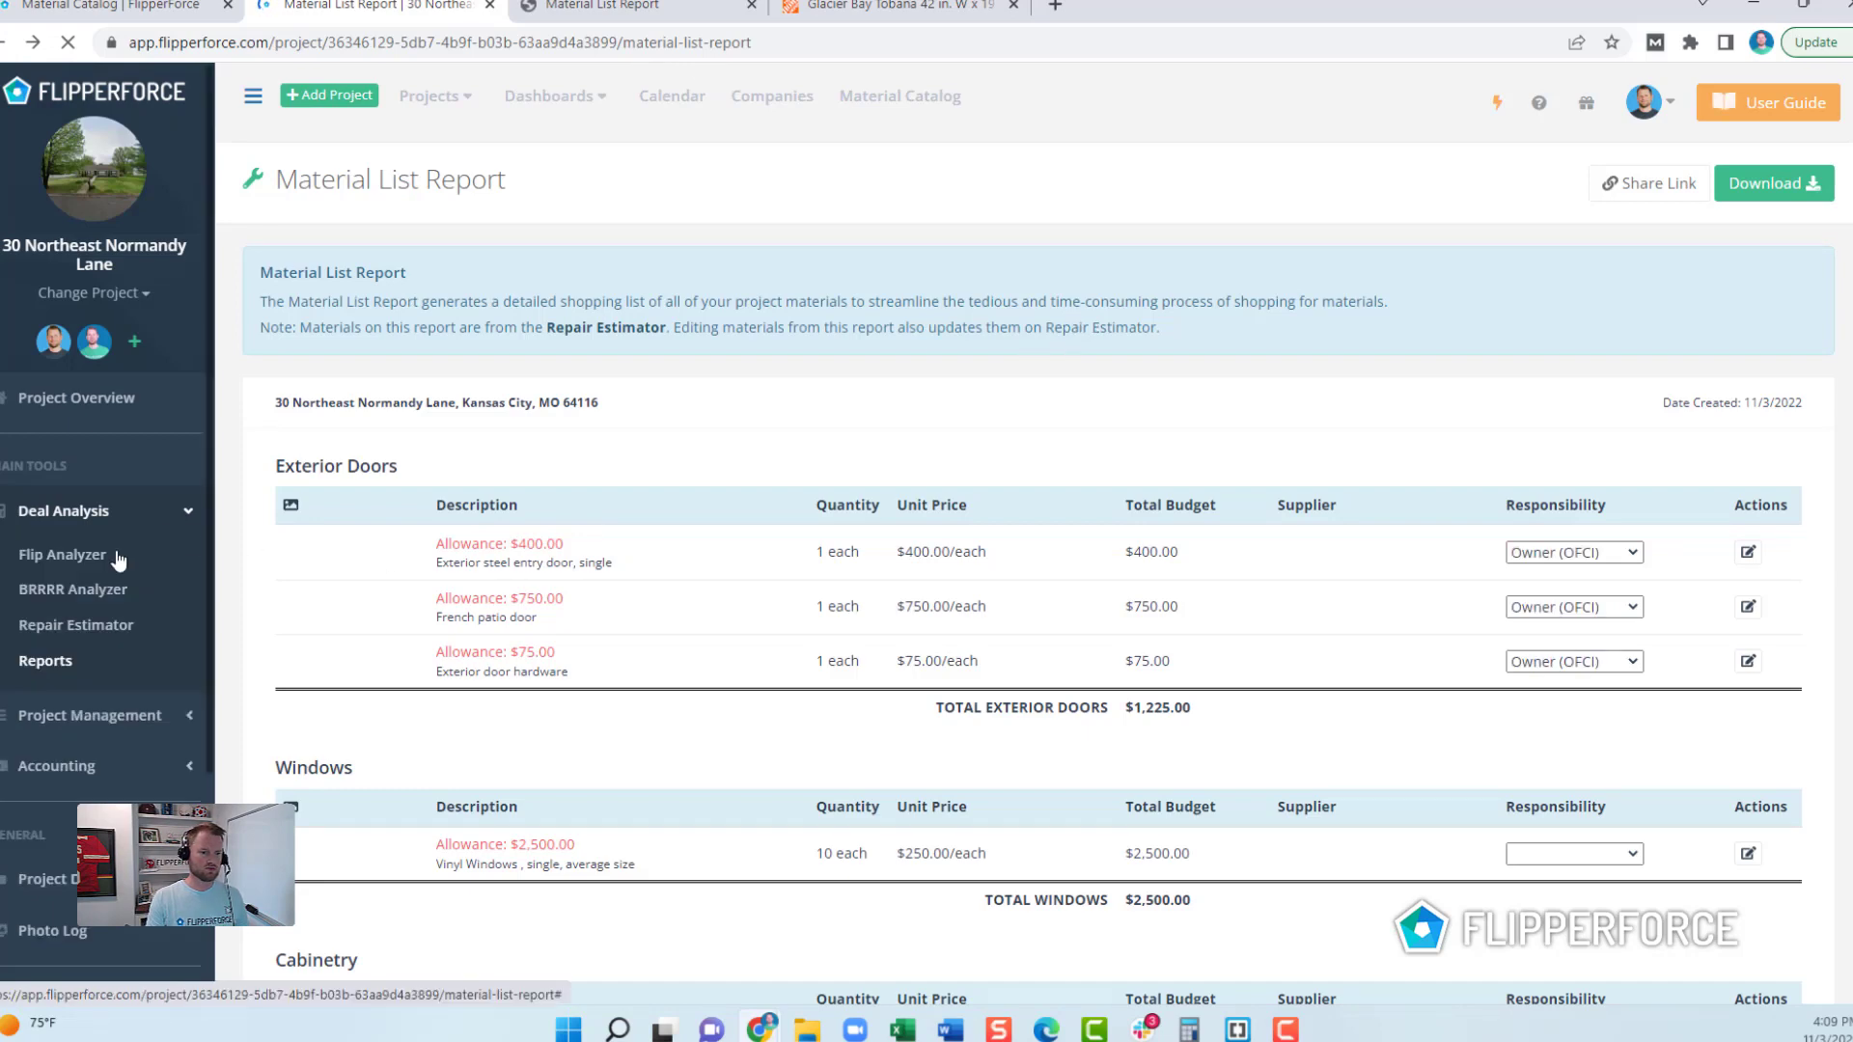
Step: Open the project's Repair Estimator and review the labor and material totals of the exterior categories
left_click(114, 625)
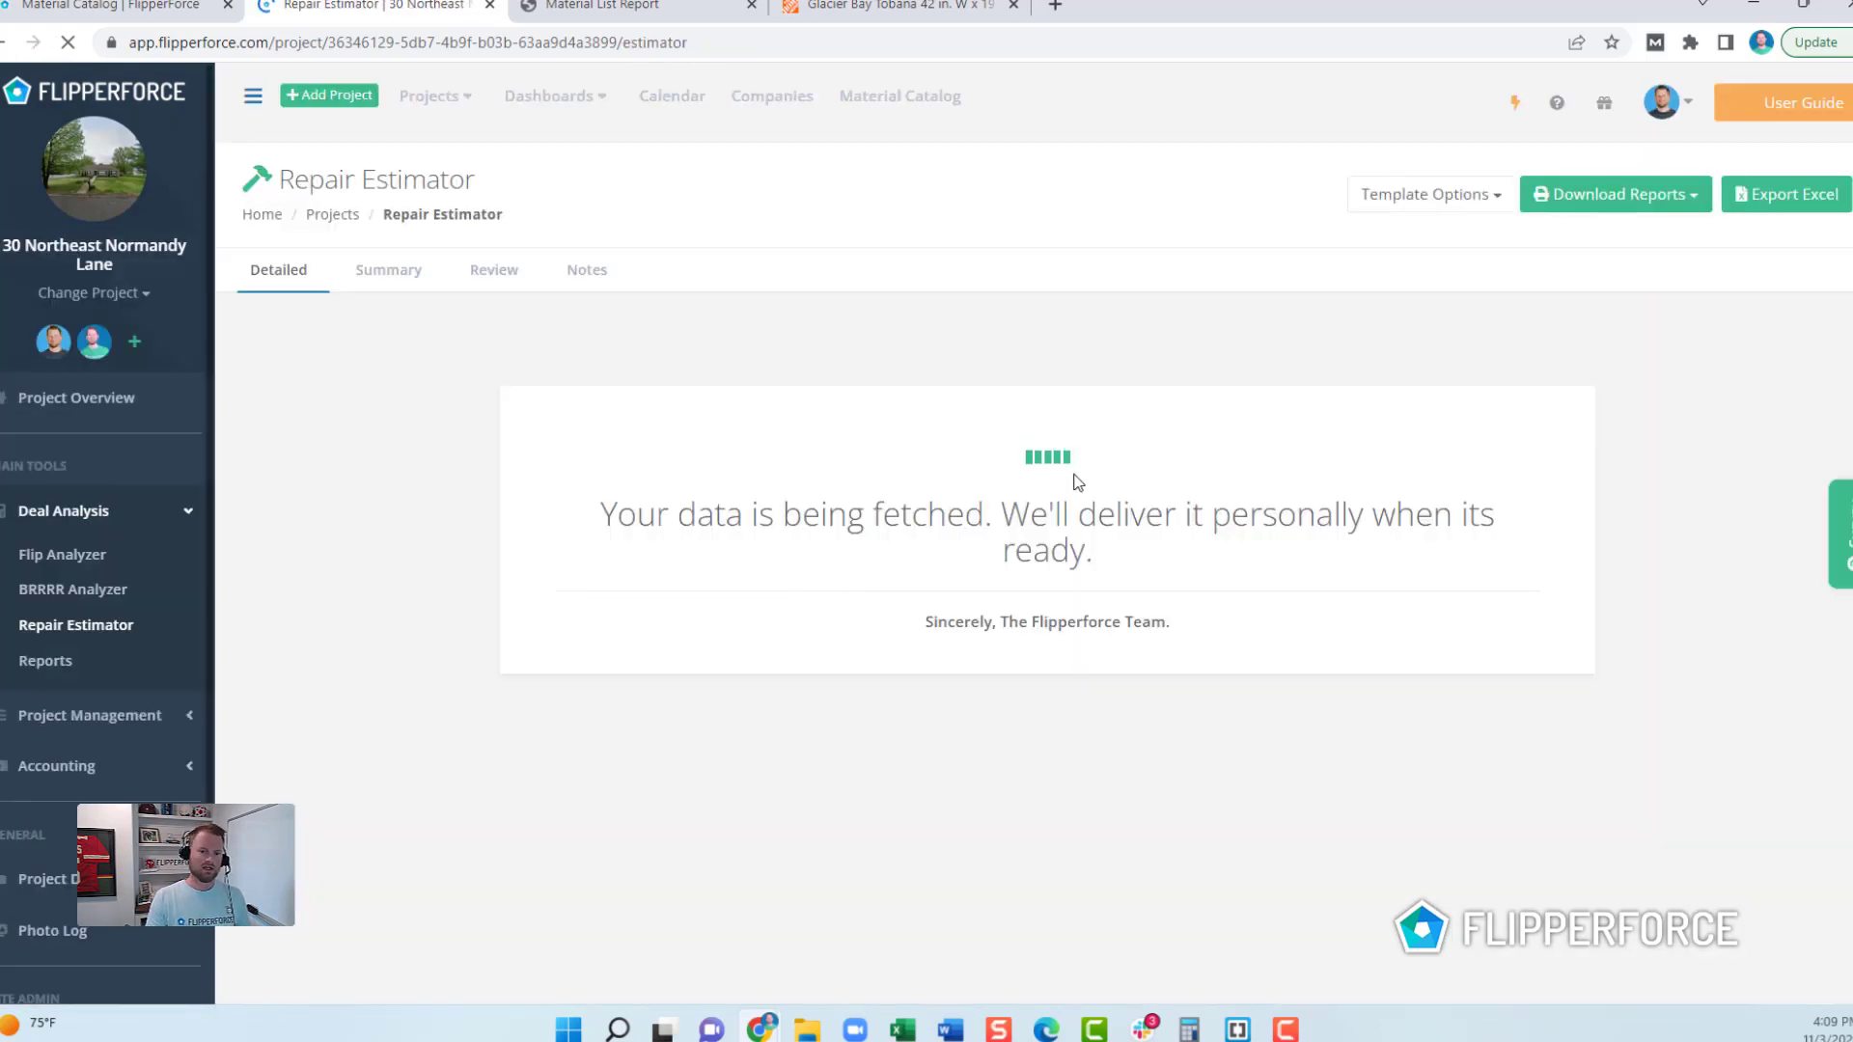
scroll(873, 421, "down", 2)
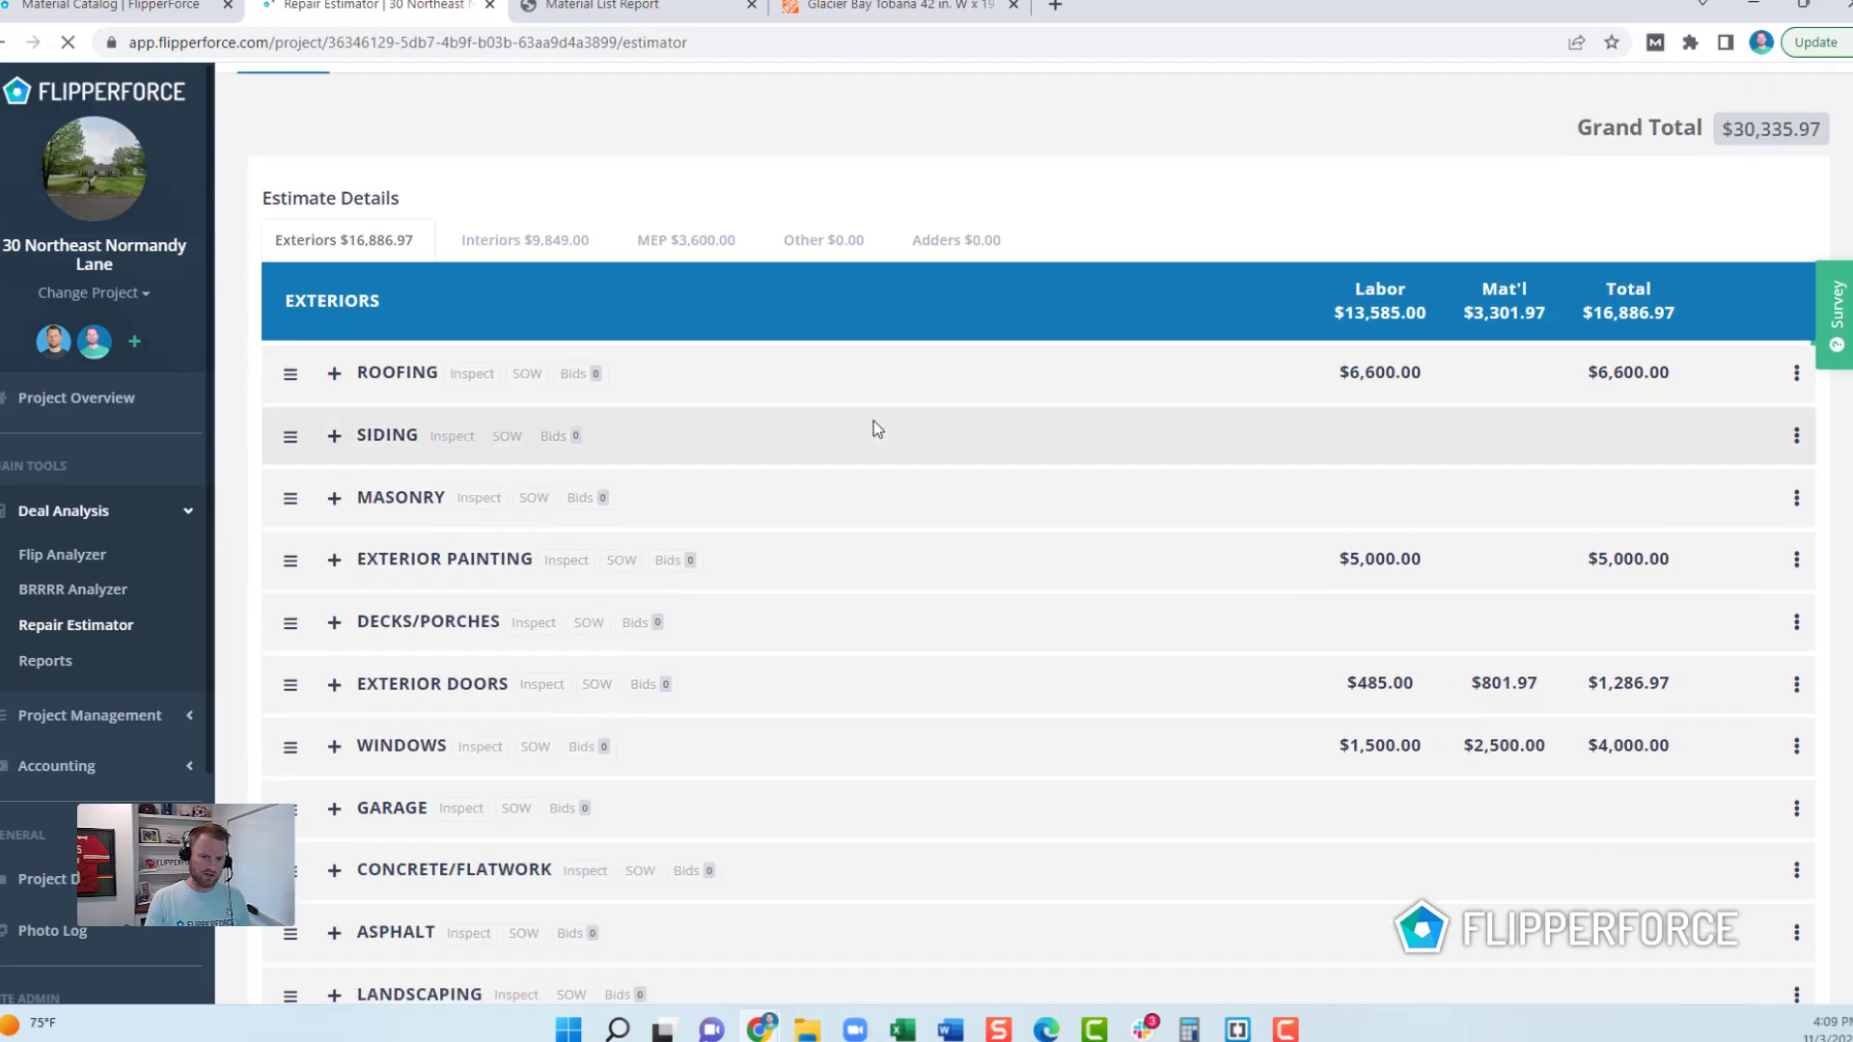
scroll(389, 692, "down", 1)
scroll(497, 630, "down", 2)
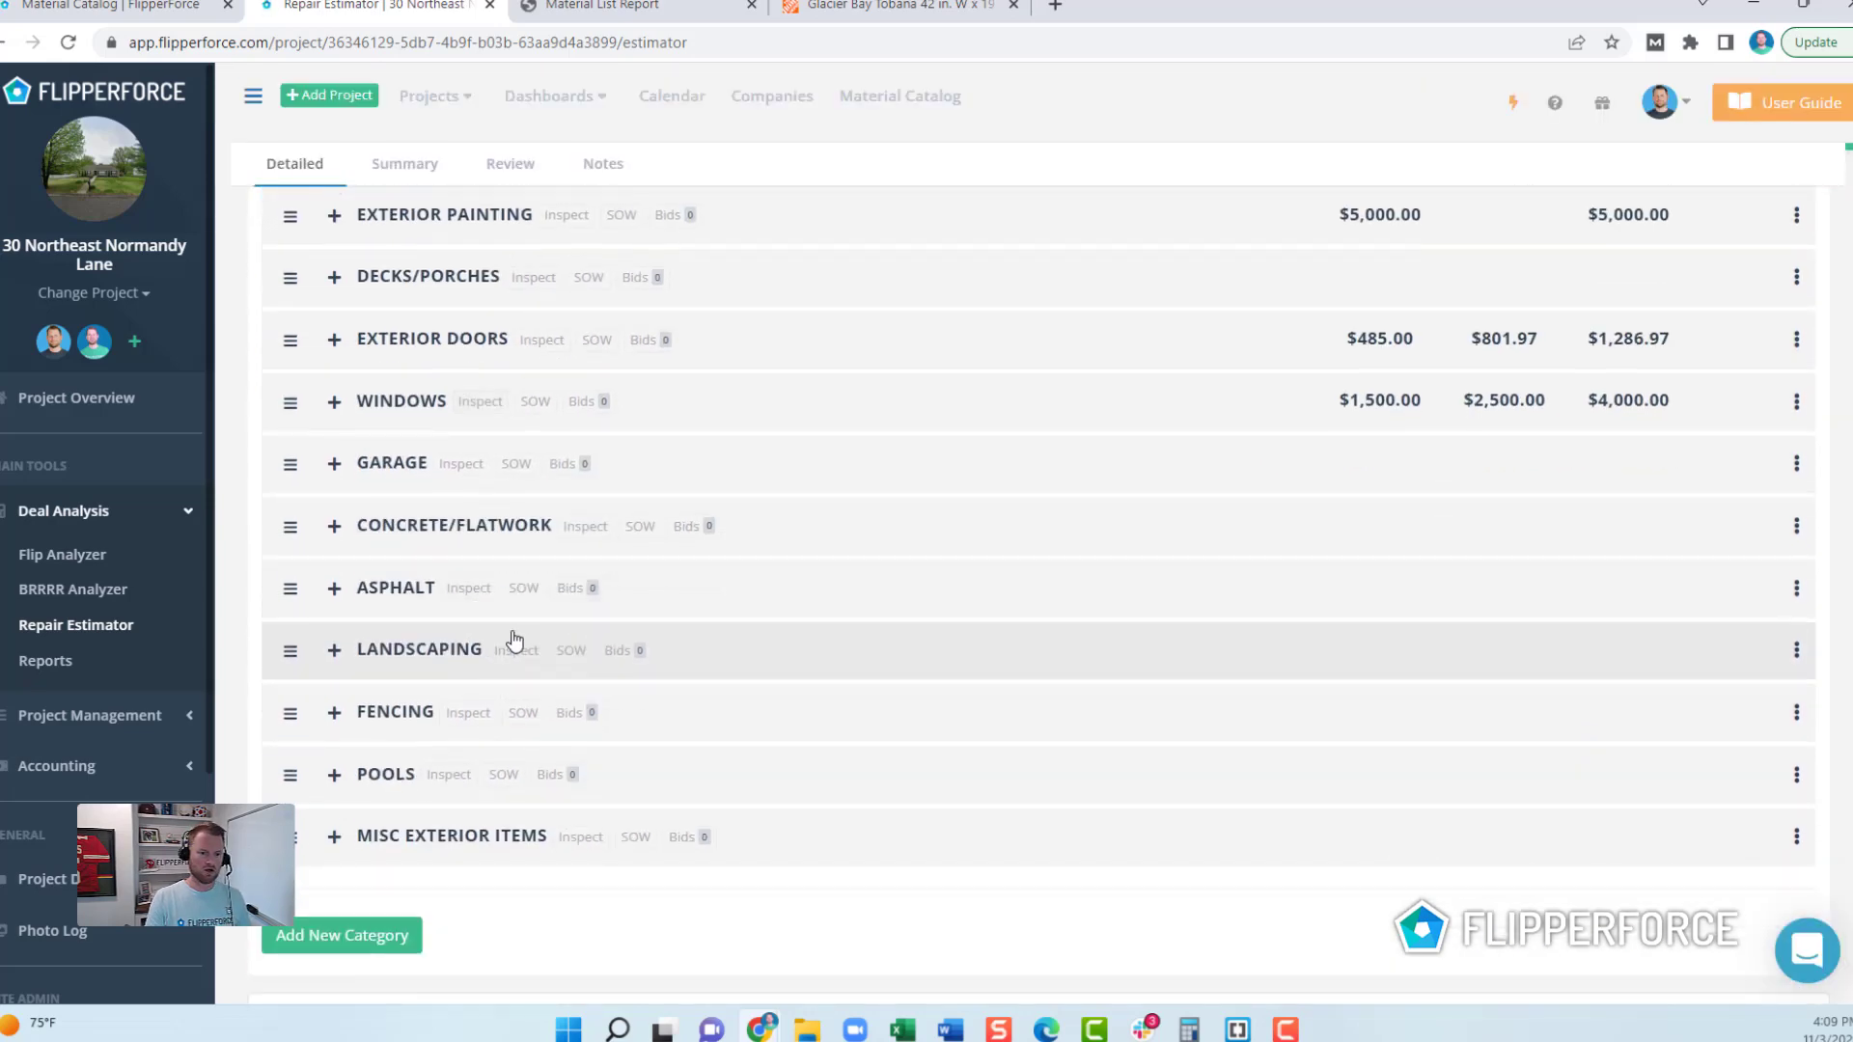
scroll(487, 449, "up", 2)
scroll(490, 452, "up", 1)
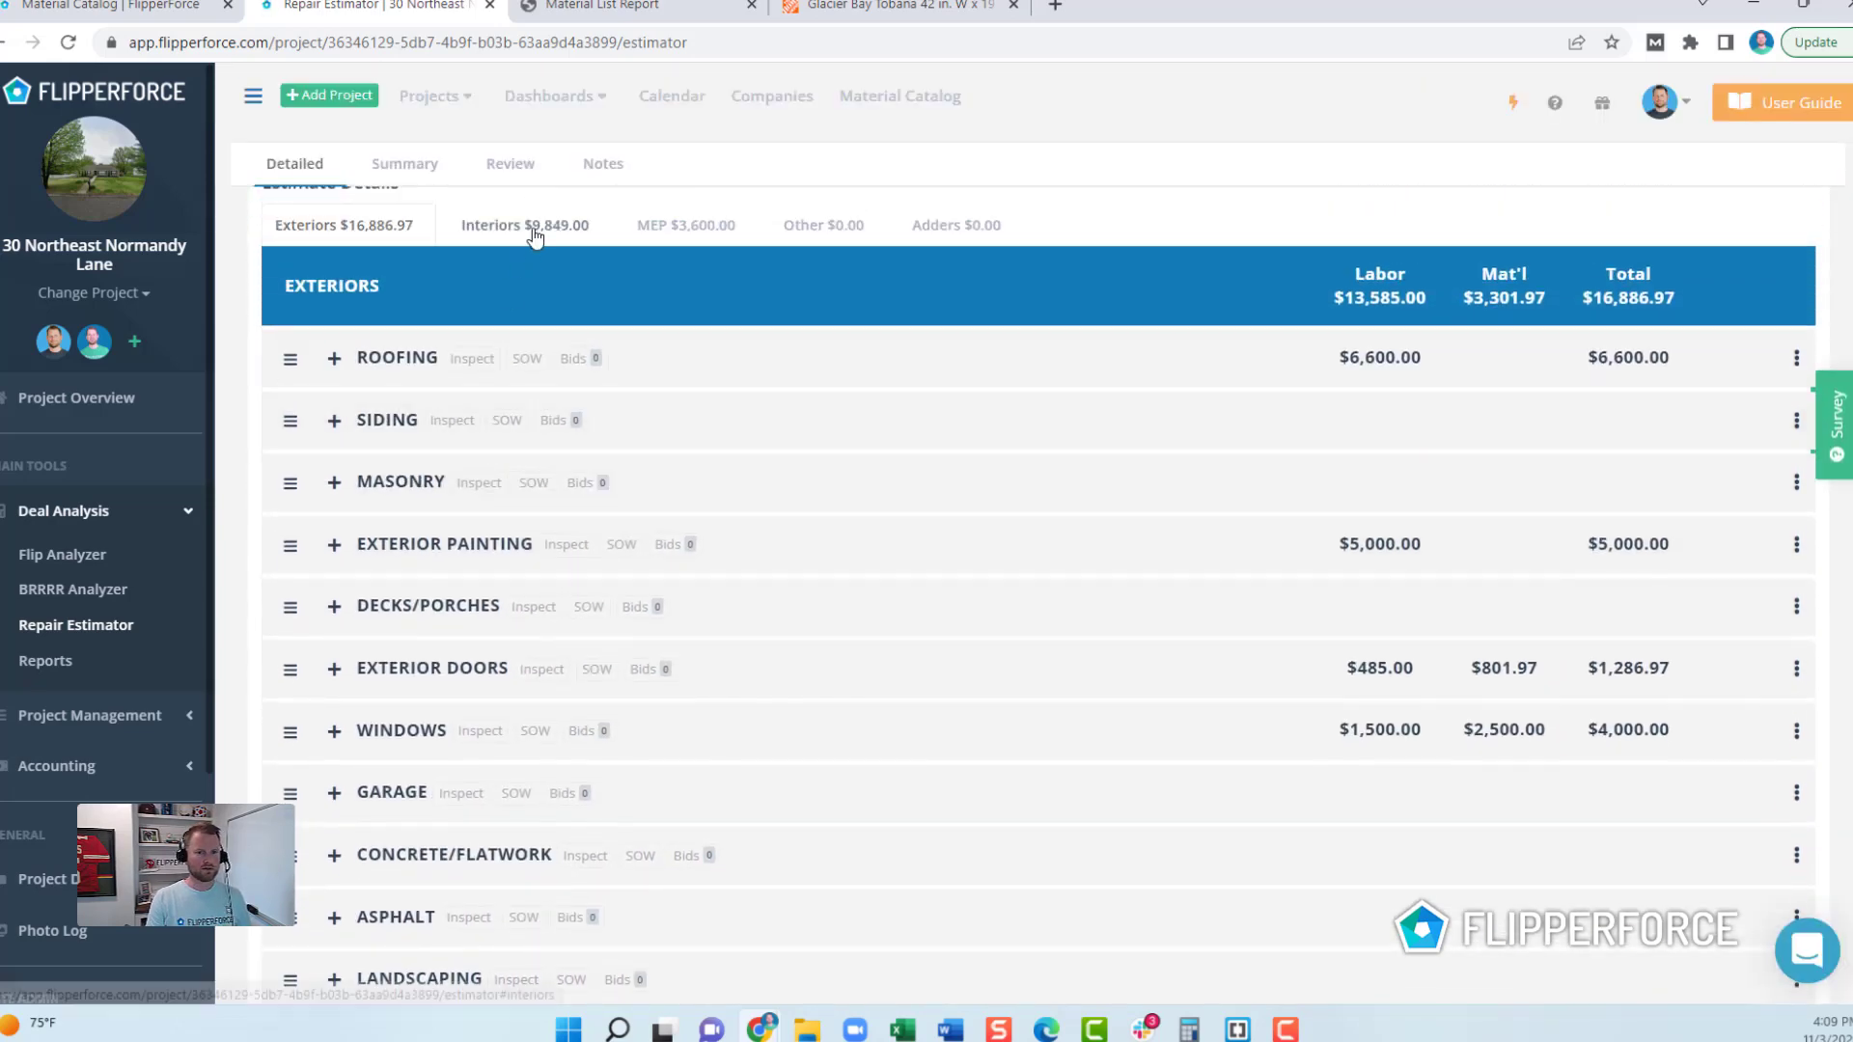
Step: Review the interior categories of the repair estimate from Demolition down to Hardwood Flooring
left_click(579, 226)
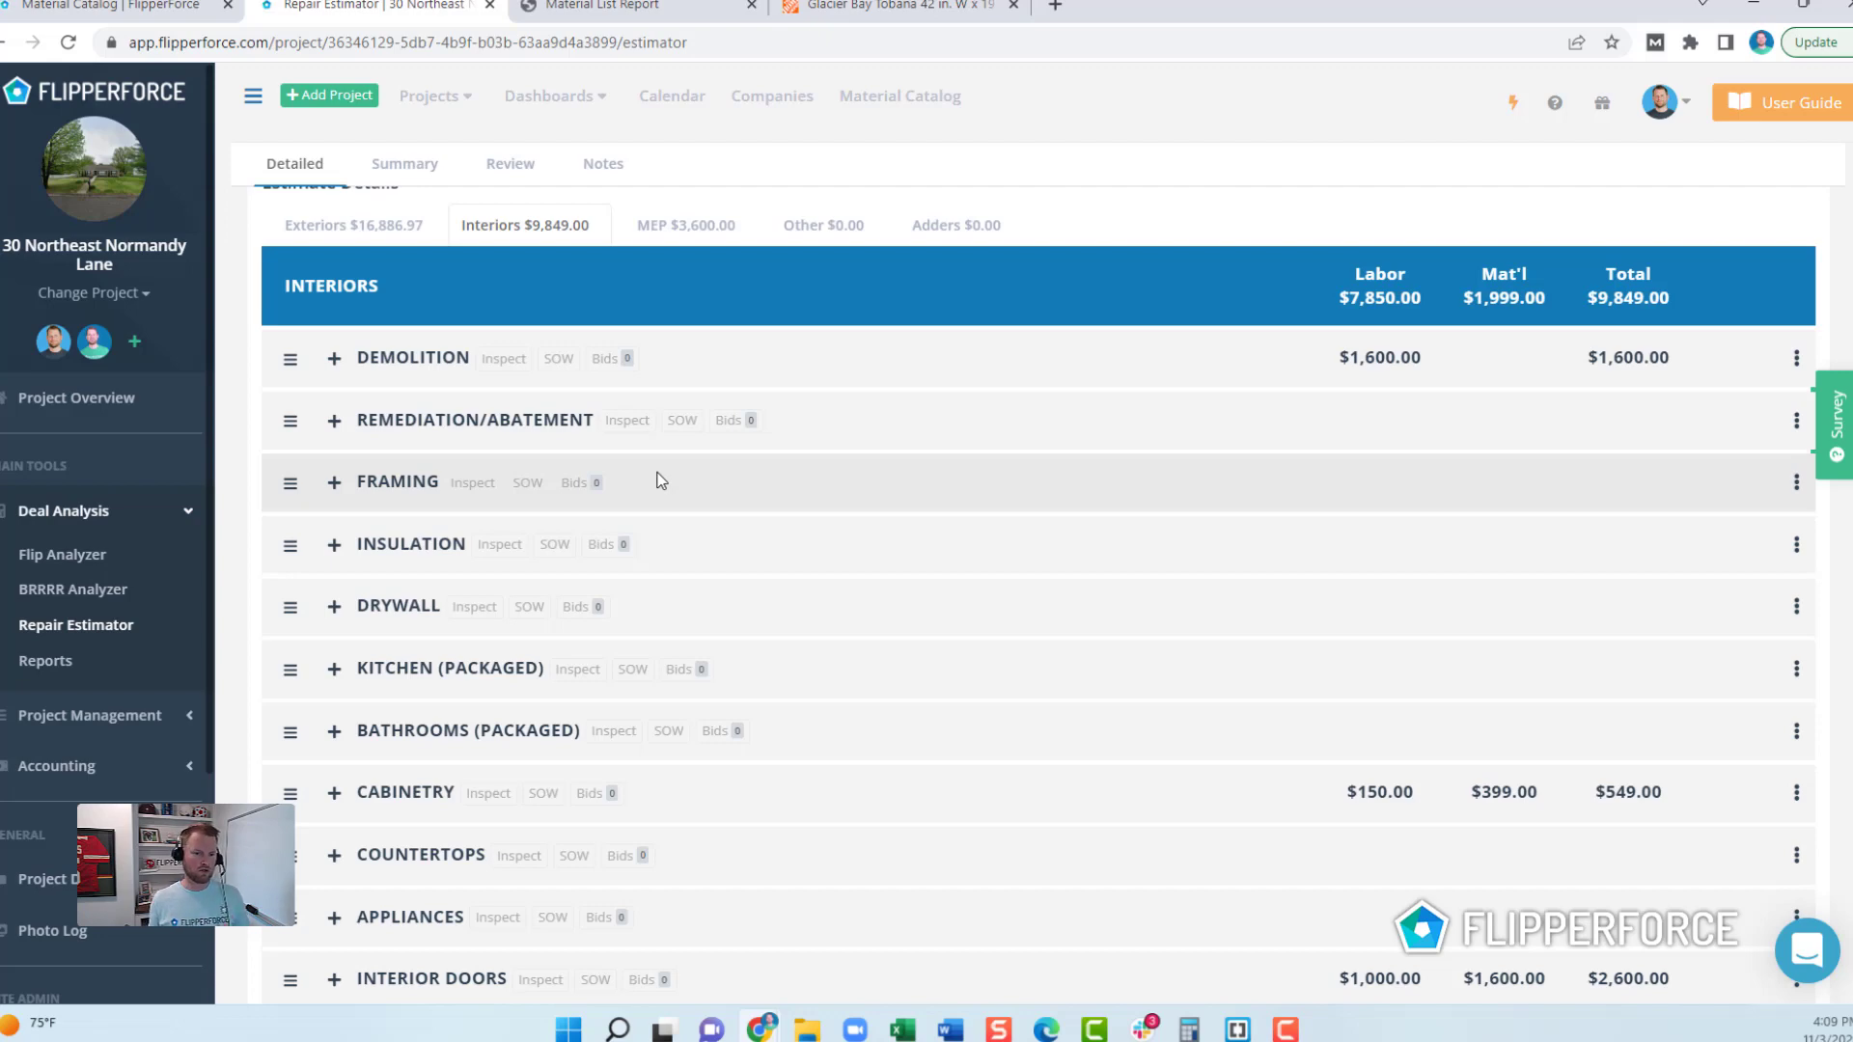
scroll(663, 487, "down", 2)
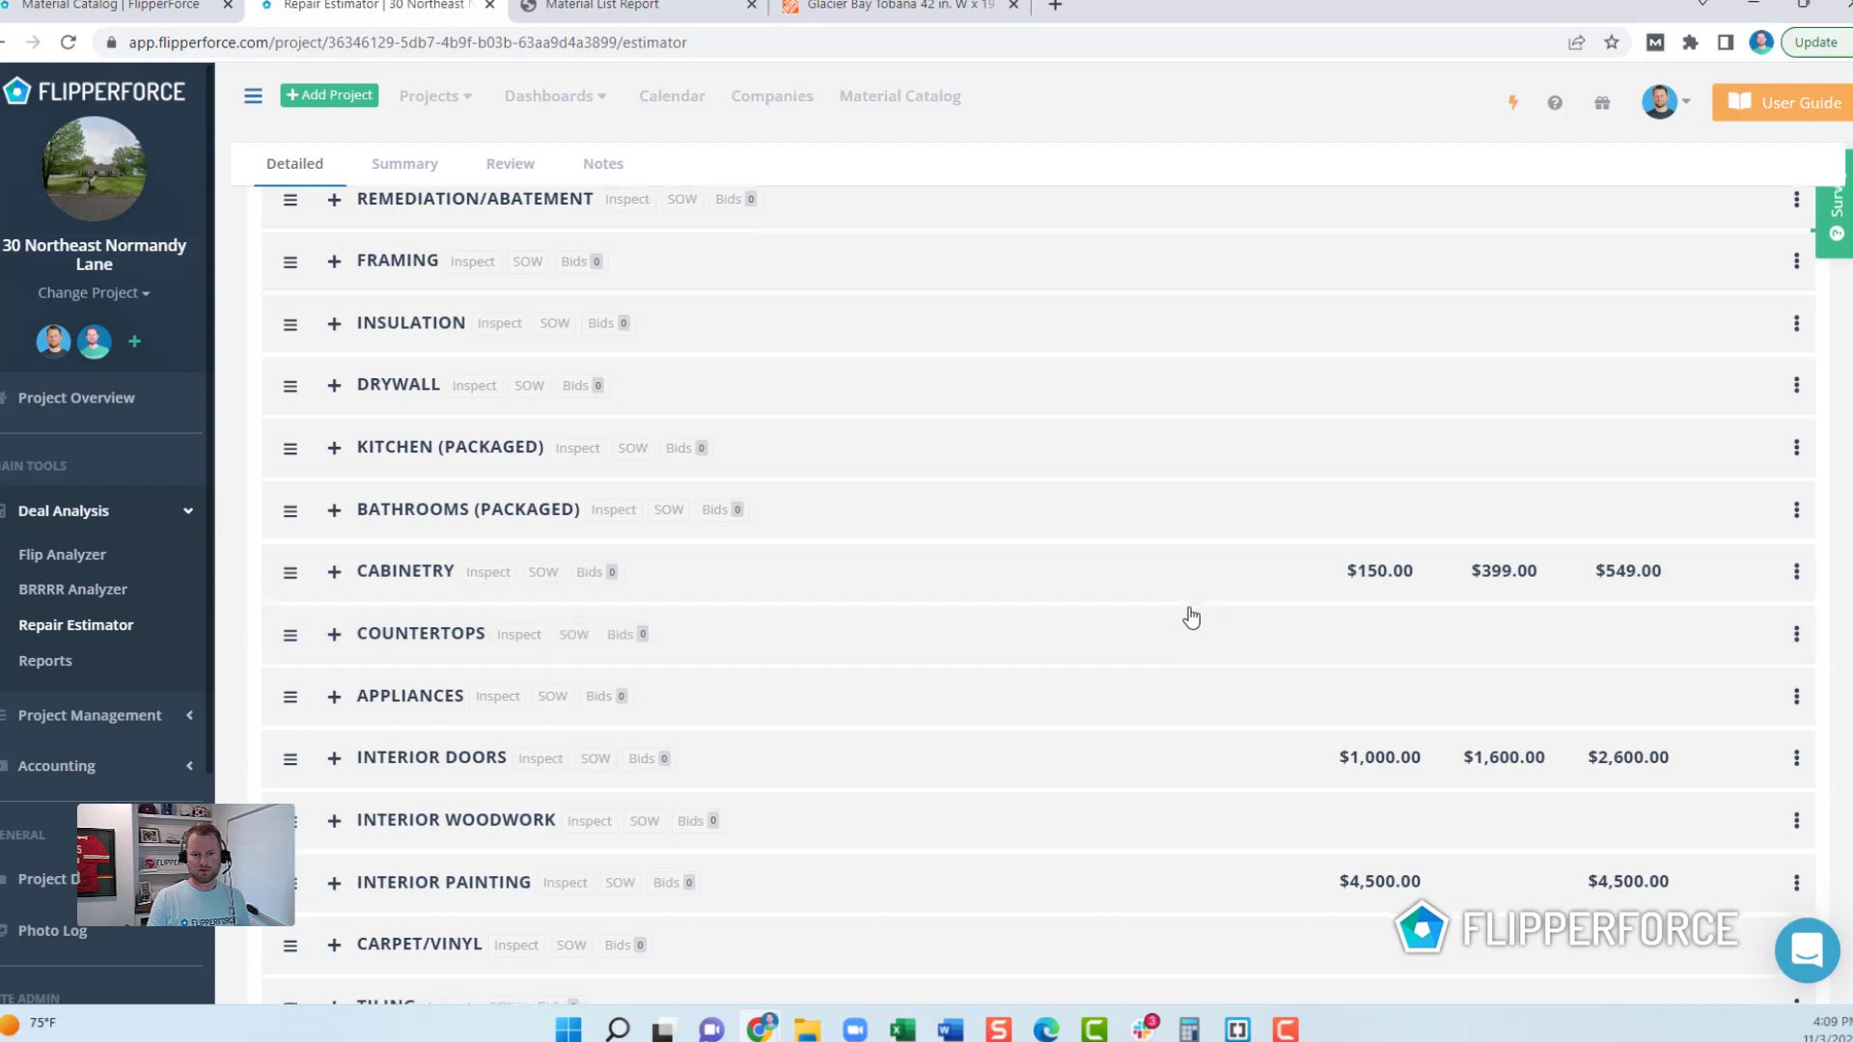
scroll(1187, 617, "down", 1)
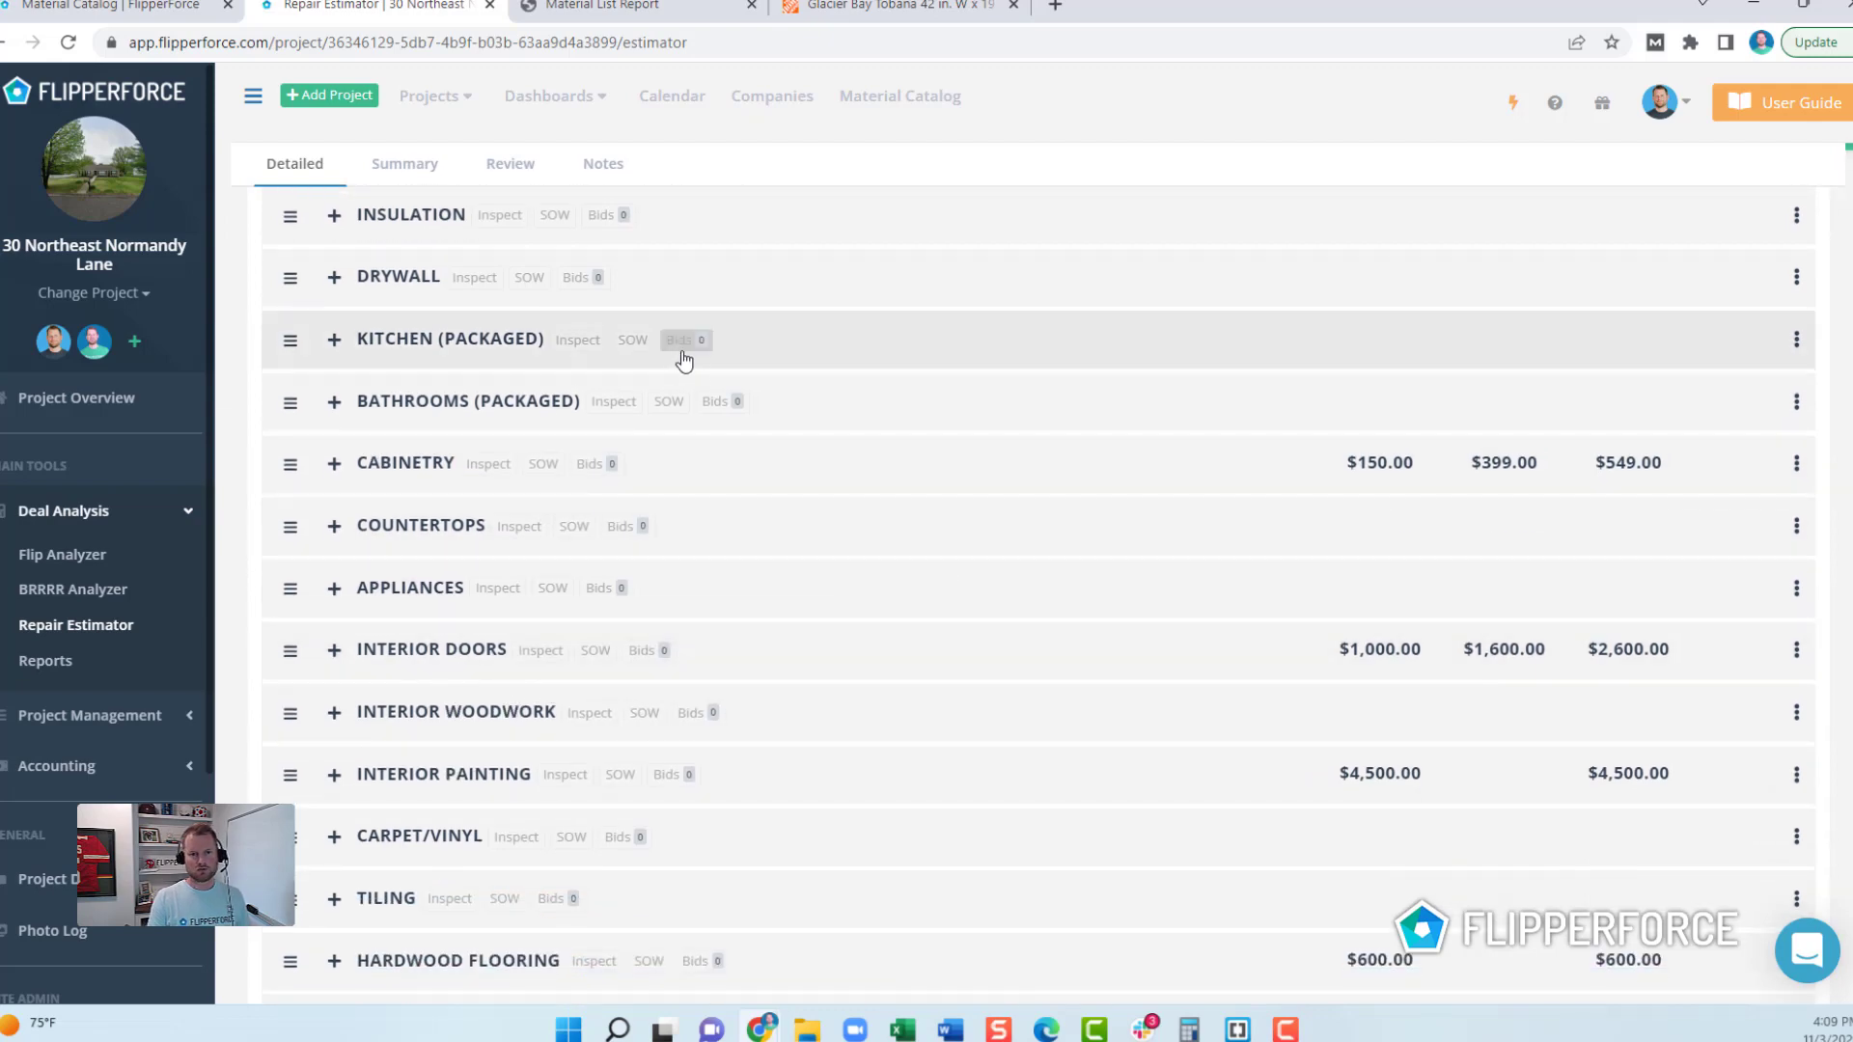
left_click(637, 5)
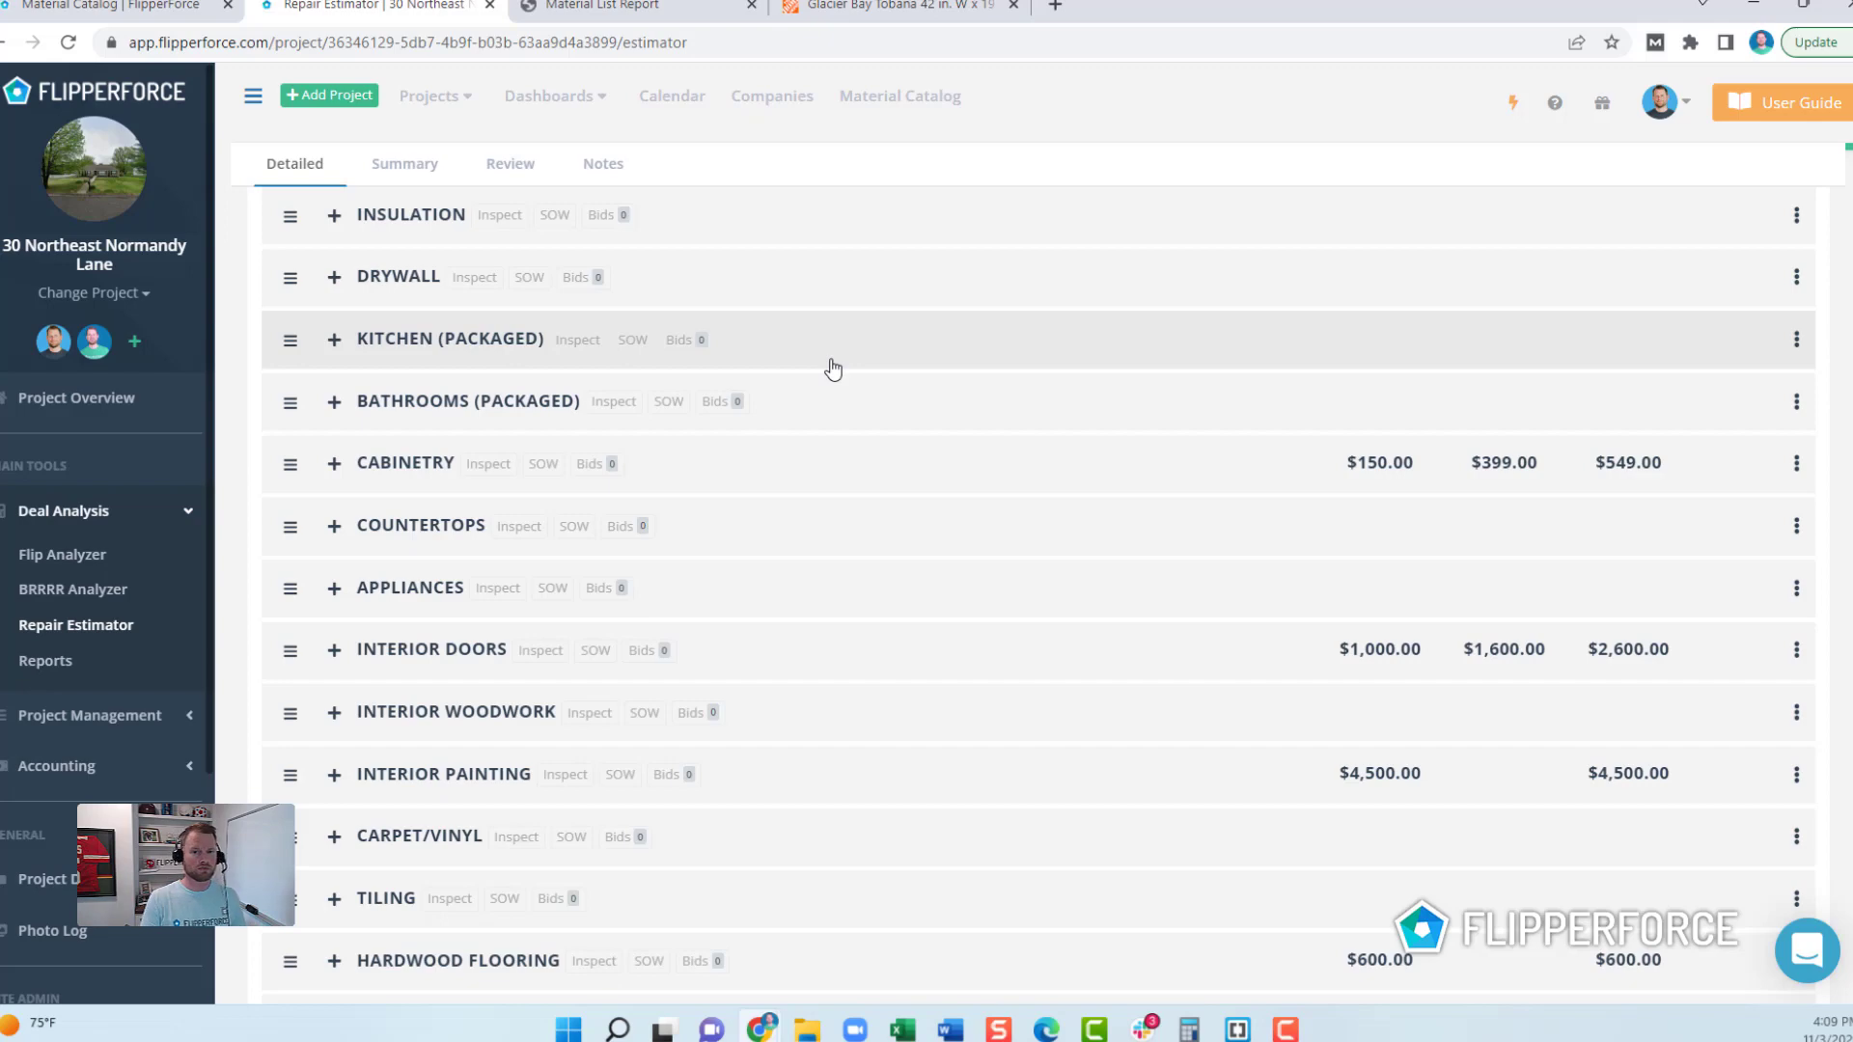
Step: Open the Material Catalog, look through its saved materials, and collapse the side navigation to widen the list
scroll(833, 370, "up", 6)
left_click(907, 104)
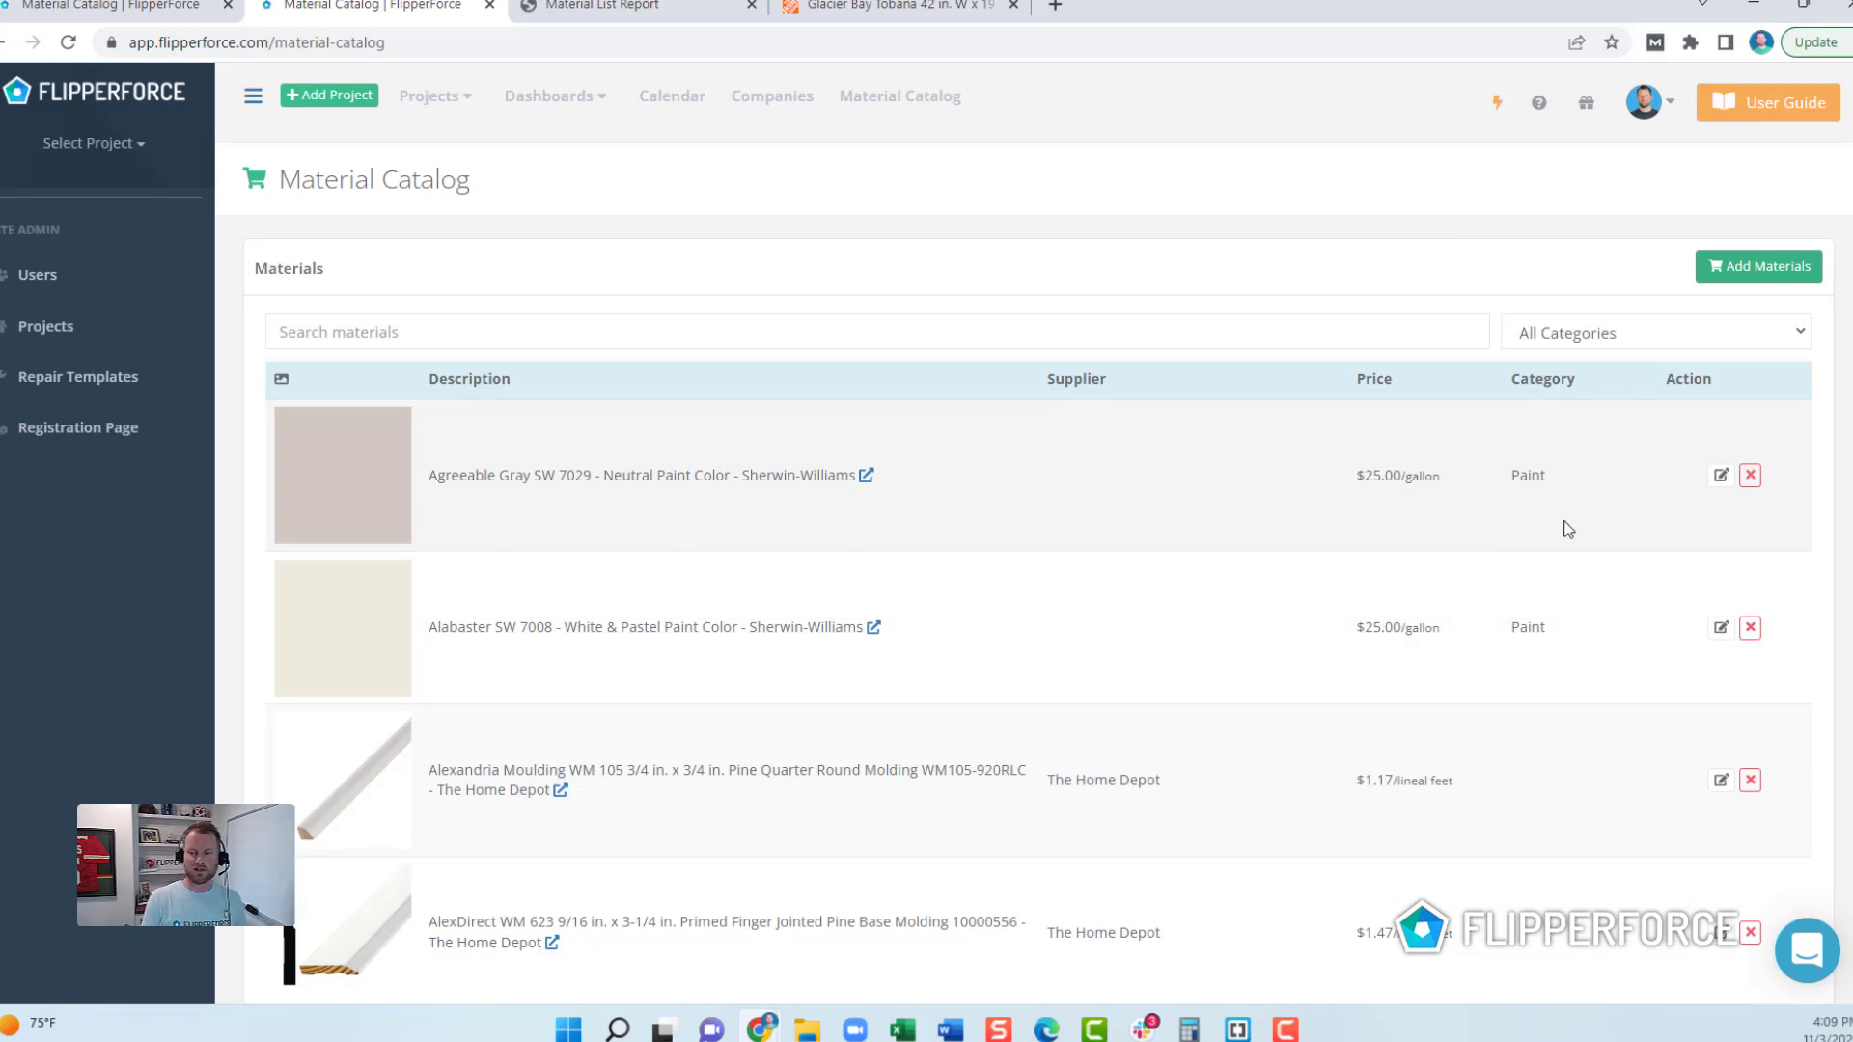
scroll(1827, 347, "down", 2)
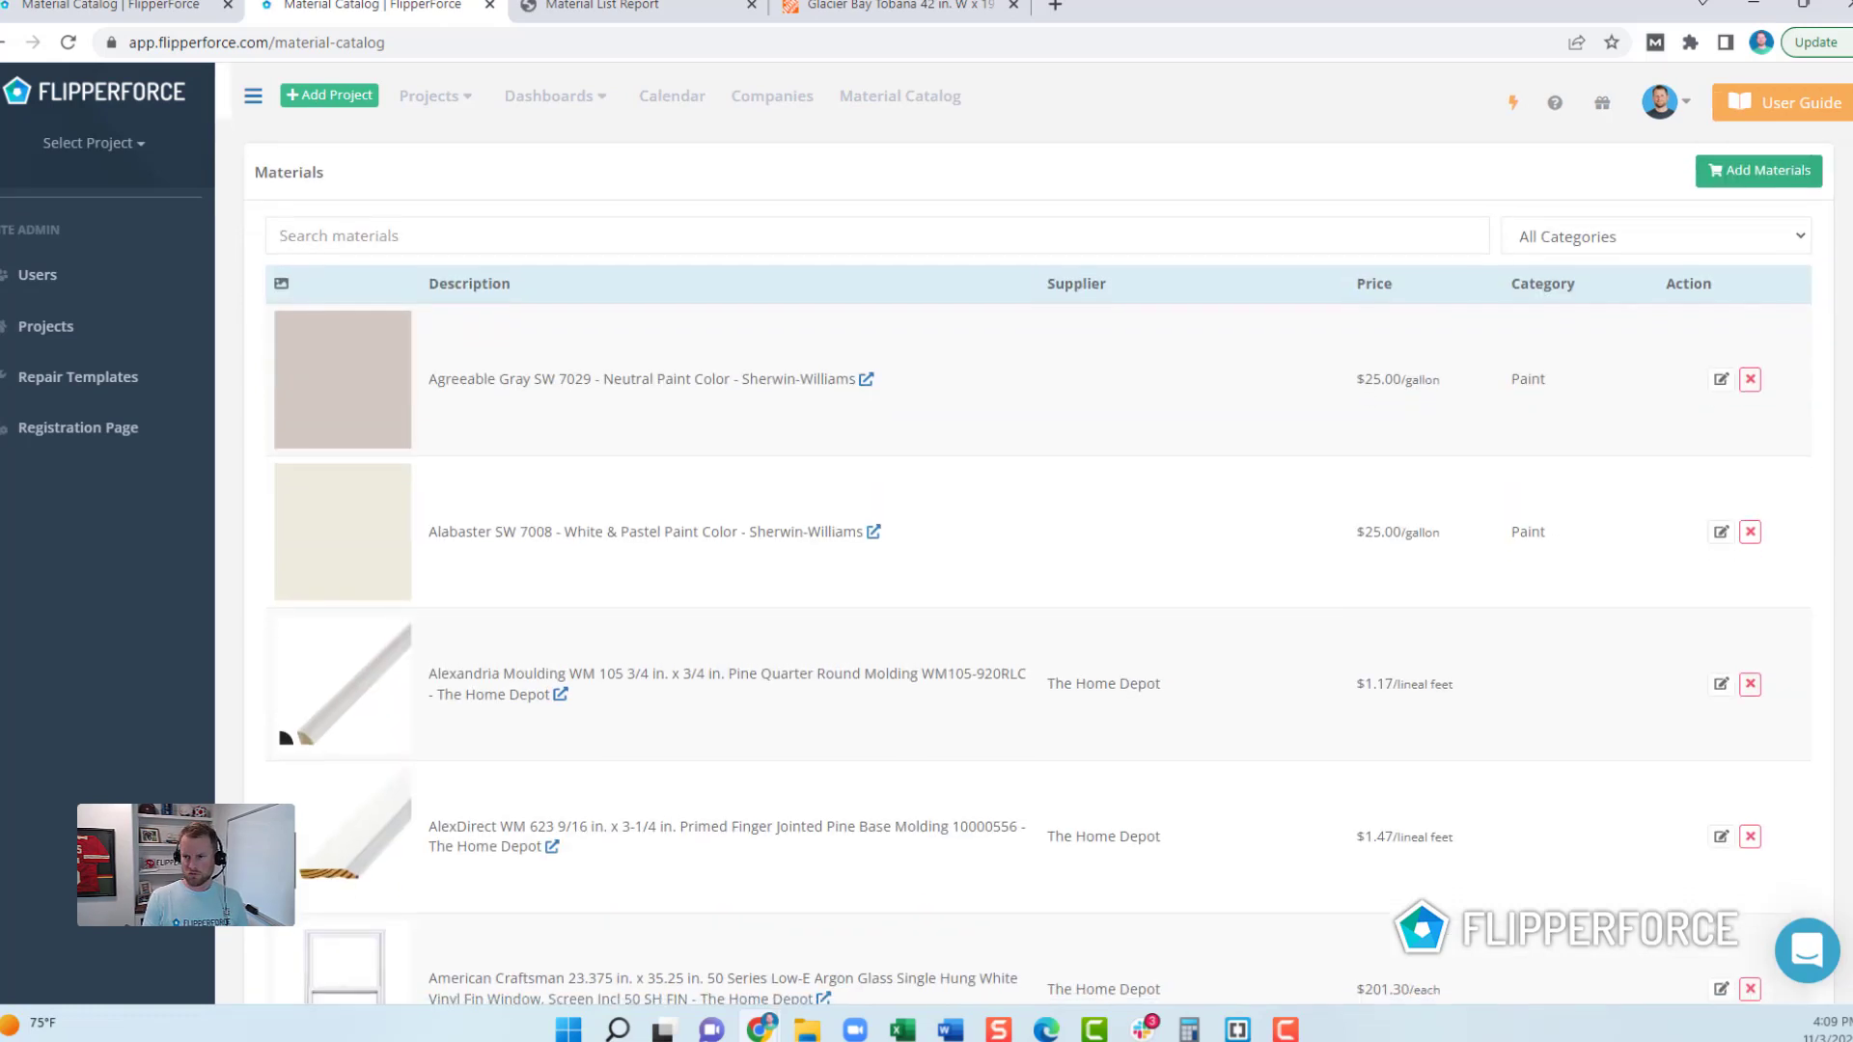
scroll(1841, 527, "down", 5)
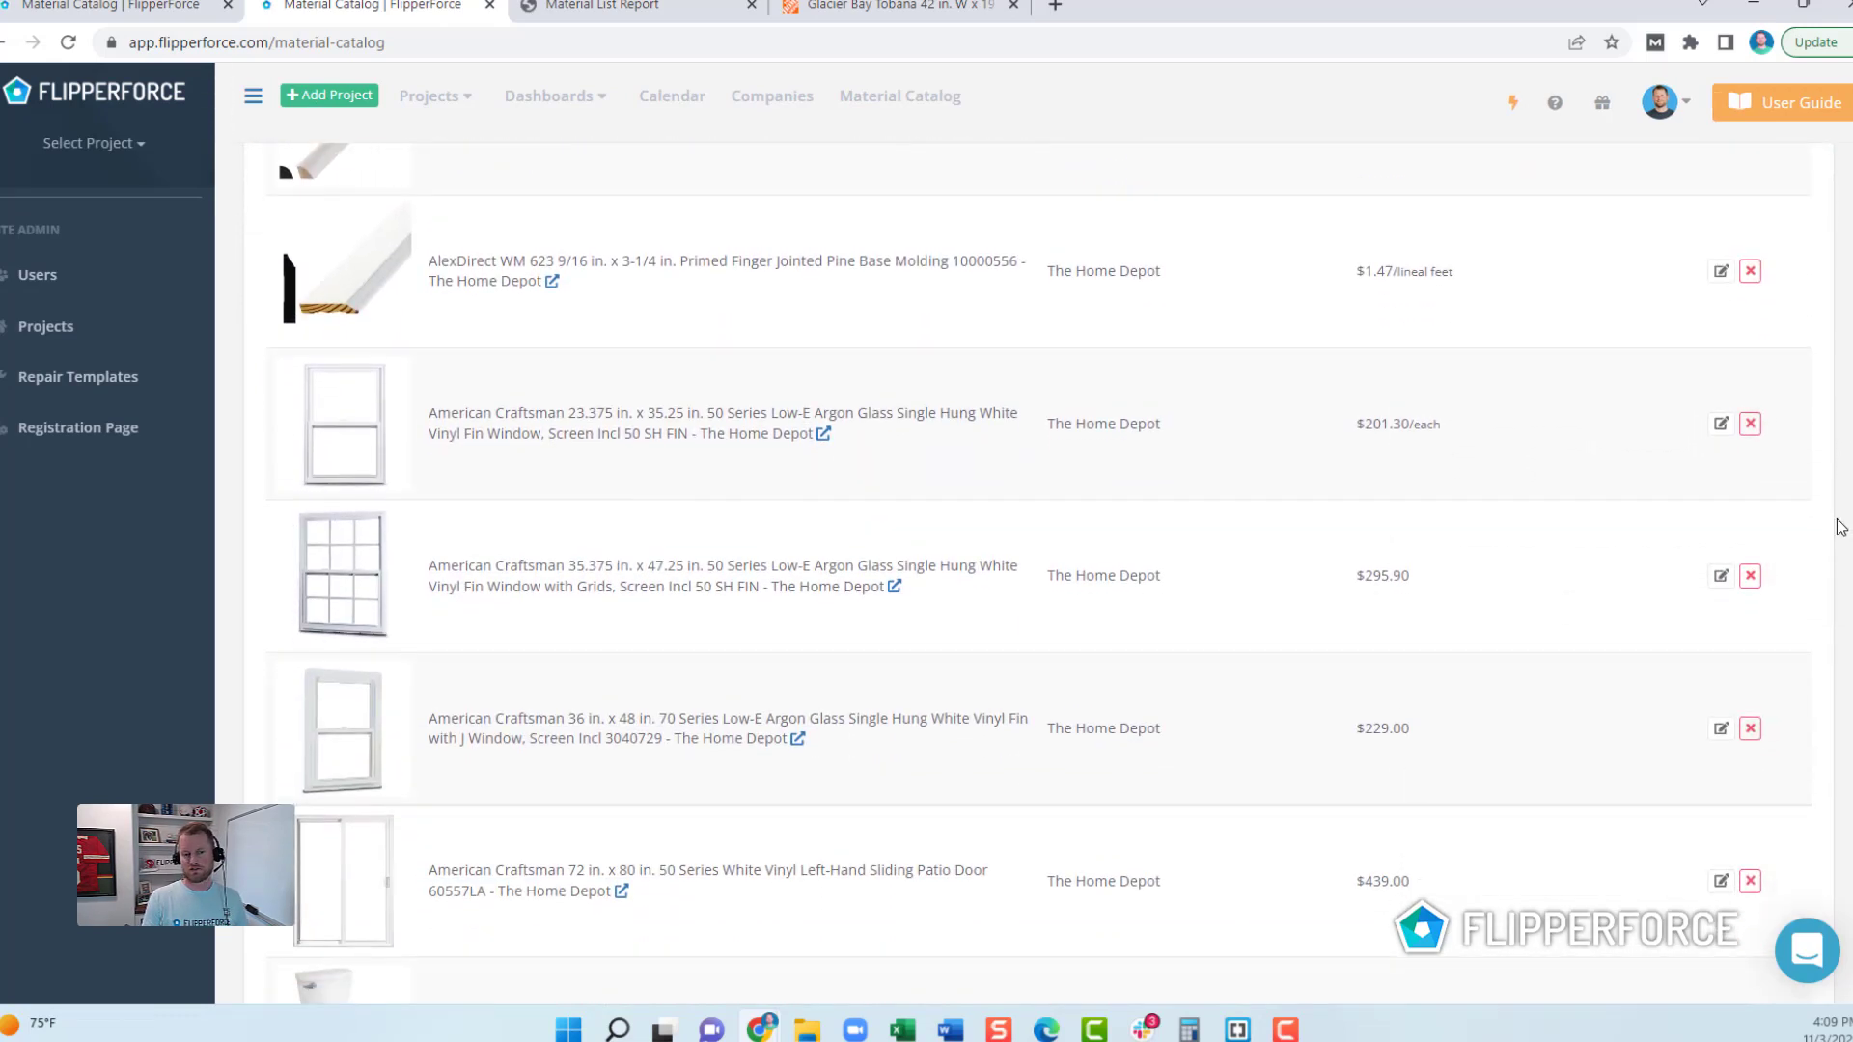
scroll(1841, 527, "up", 7)
left_click(253, 95)
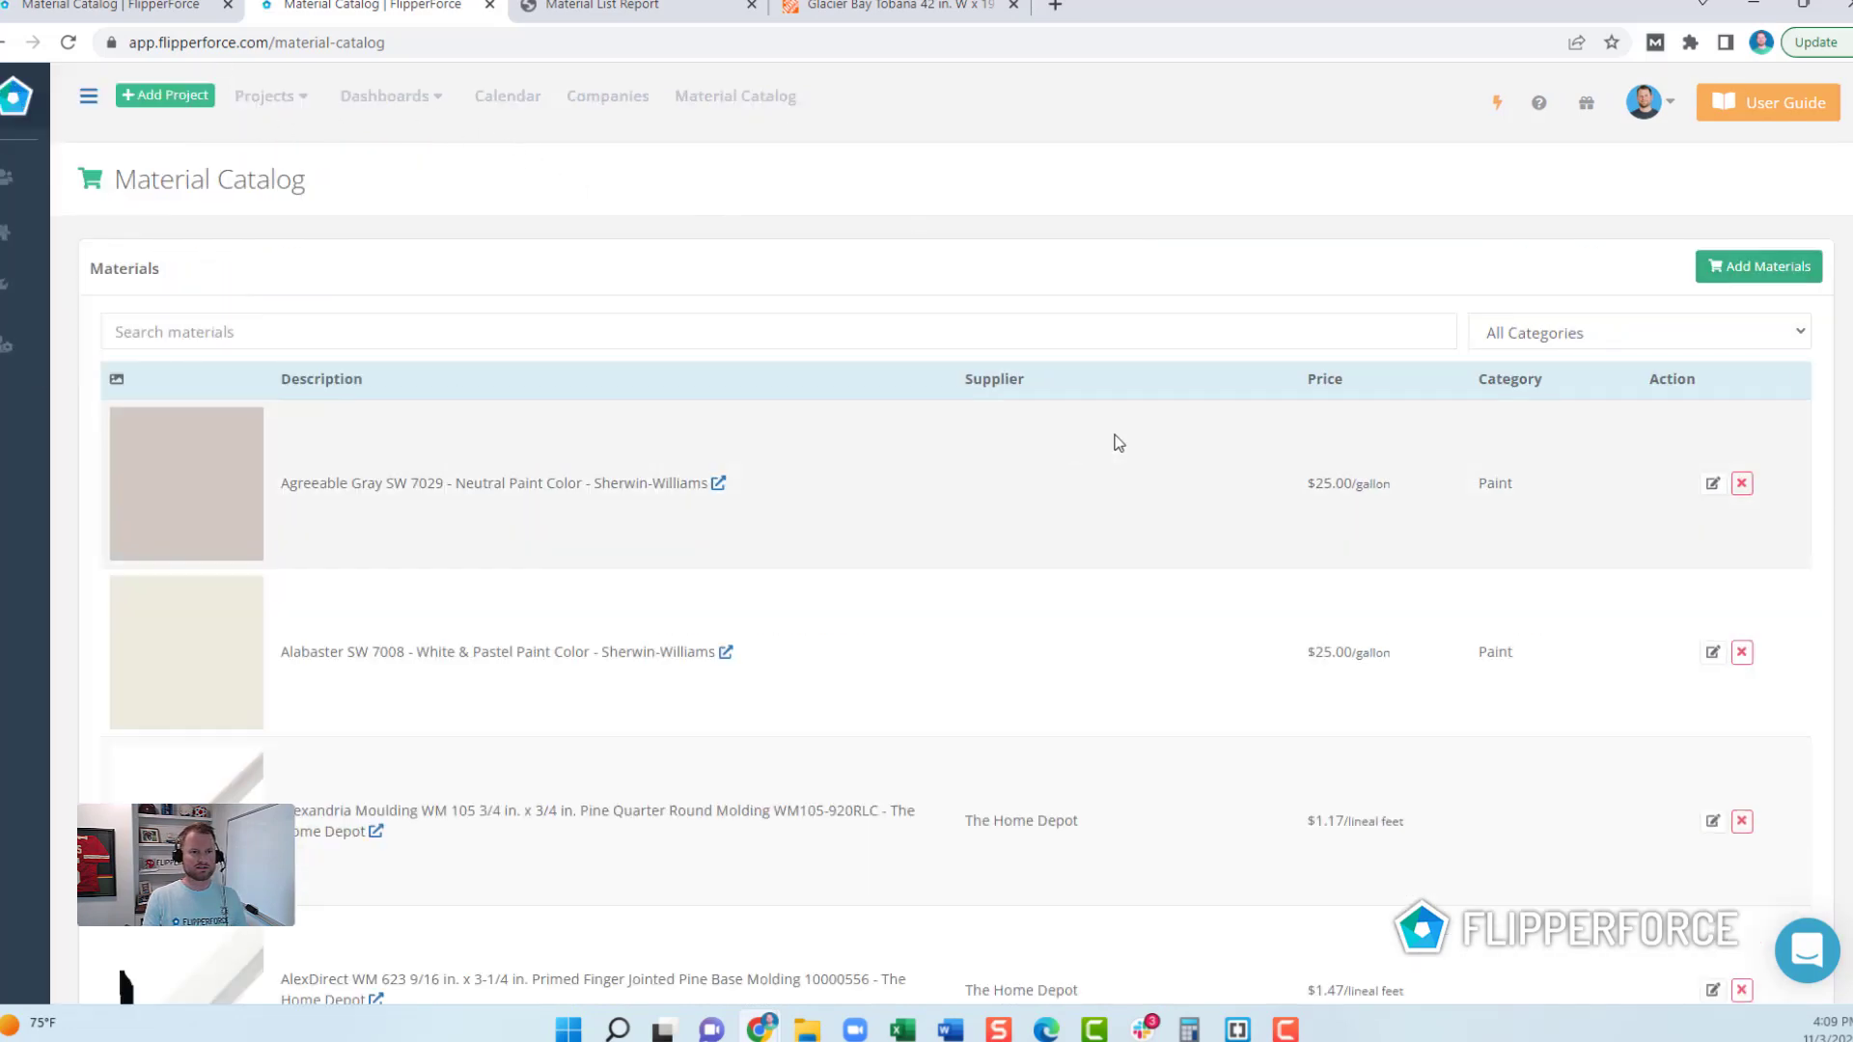